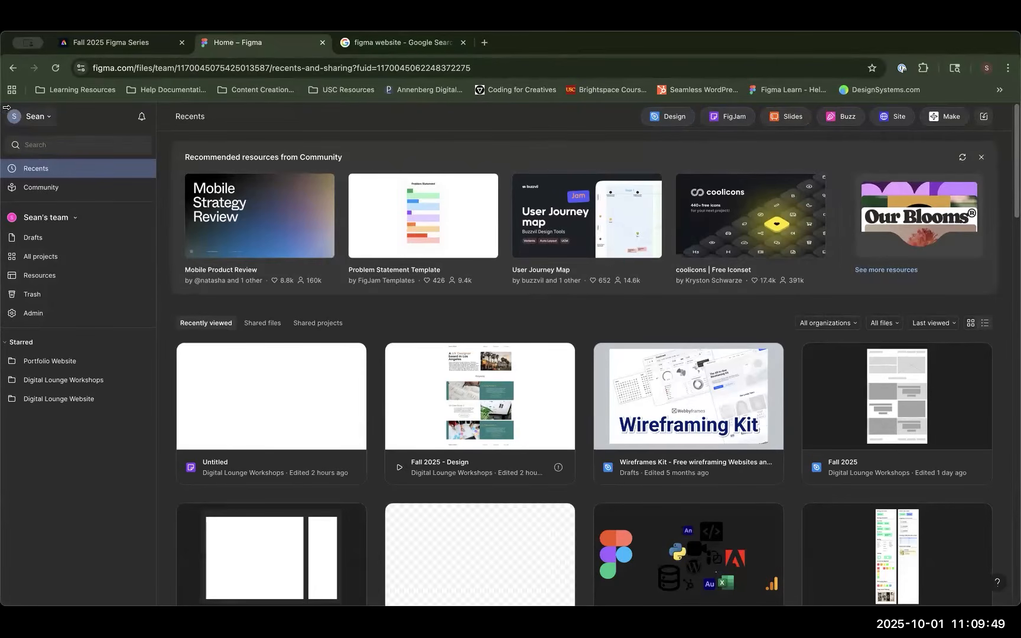
Step: Review the Account and Notifications settings of the profile, then close the settings dialog
left_click(34, 118)
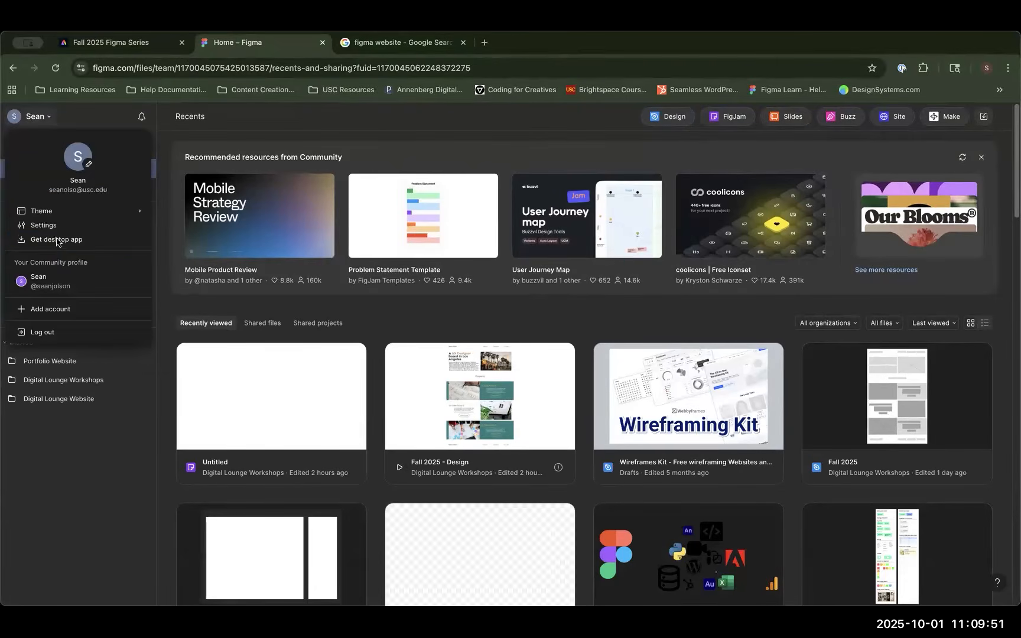
mouse_move(62, 216)
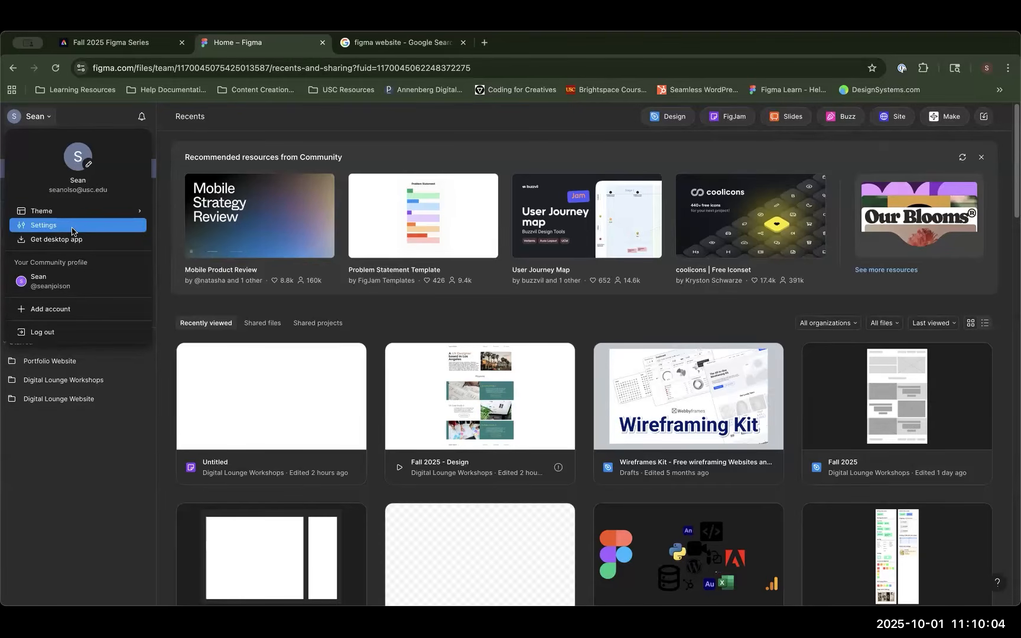
left_click(72, 231)
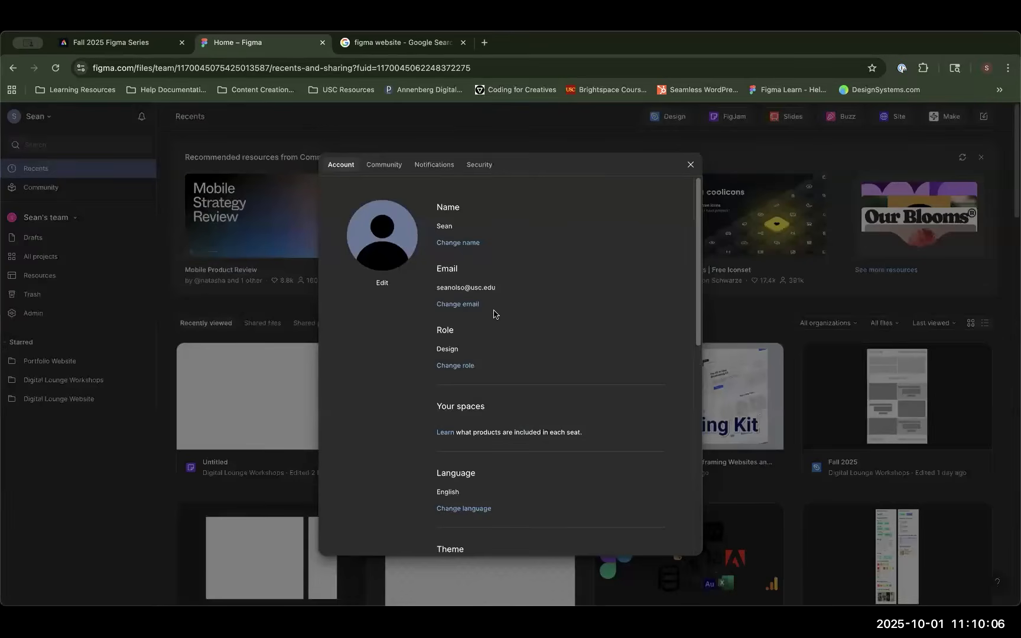
scroll(508, 258, "down", 3)
scroll(508, 259, "up", 3)
left_click(447, 165)
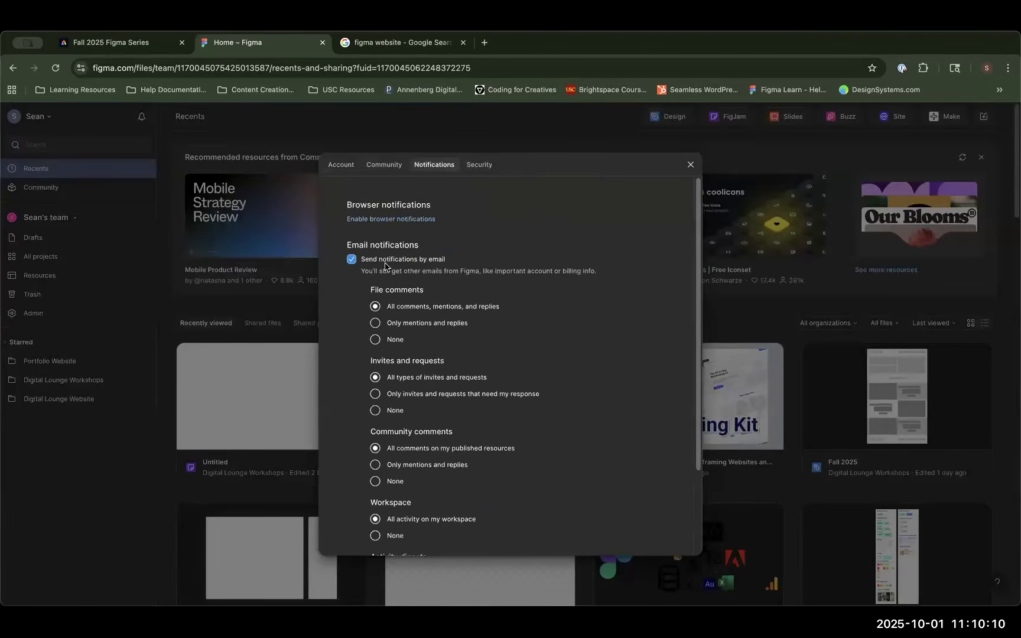
left_click(689, 166)
left_click(36, 117)
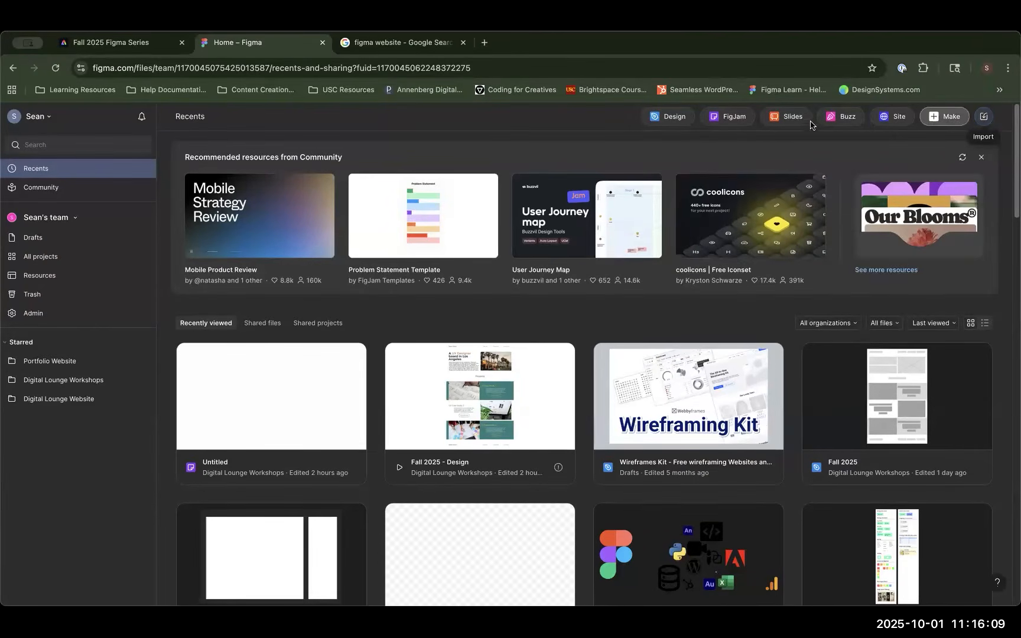
Step: Create a new blank design file and view the list of available shape tools
left_click(660, 119)
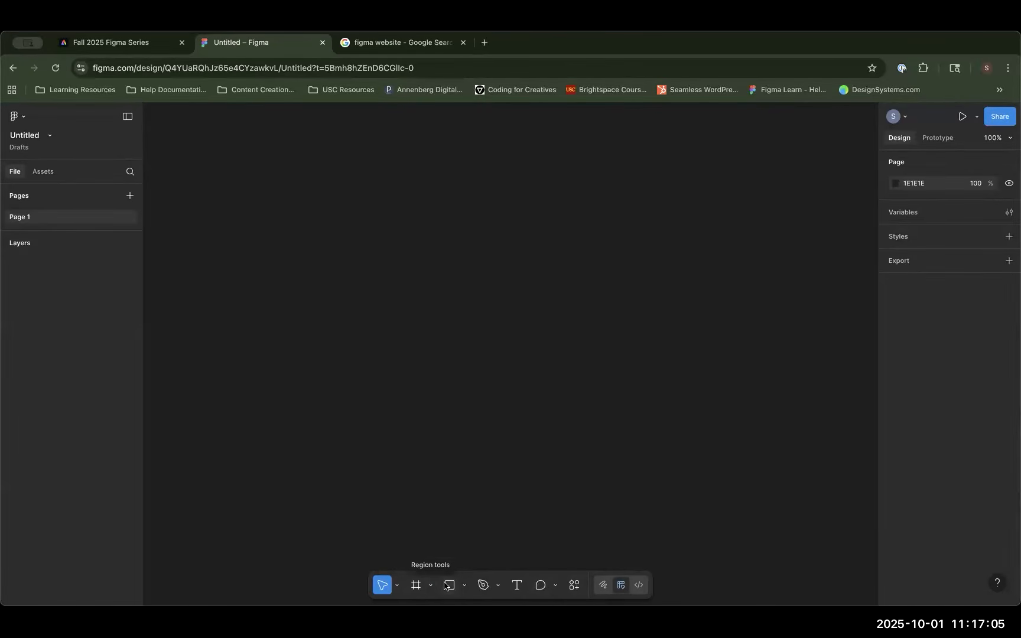
left_click(467, 586)
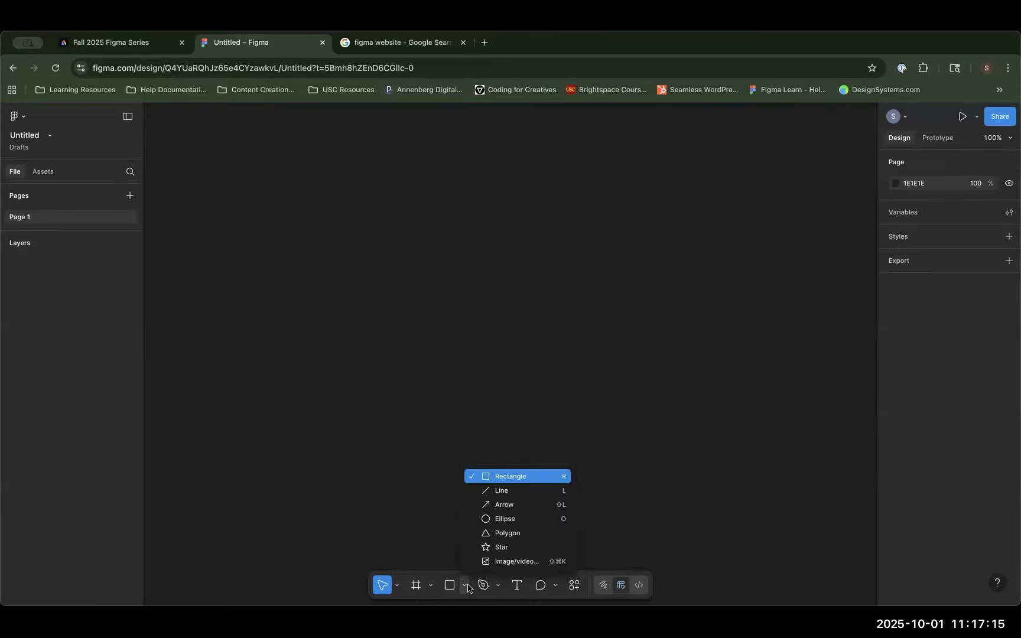
left_click(468, 589)
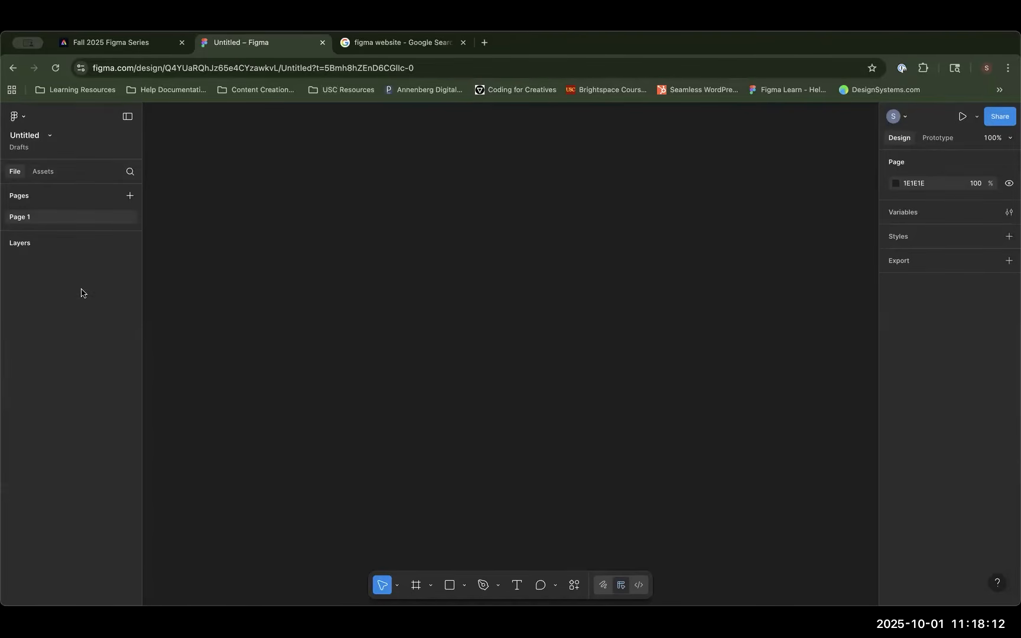
left_click(52, 137)
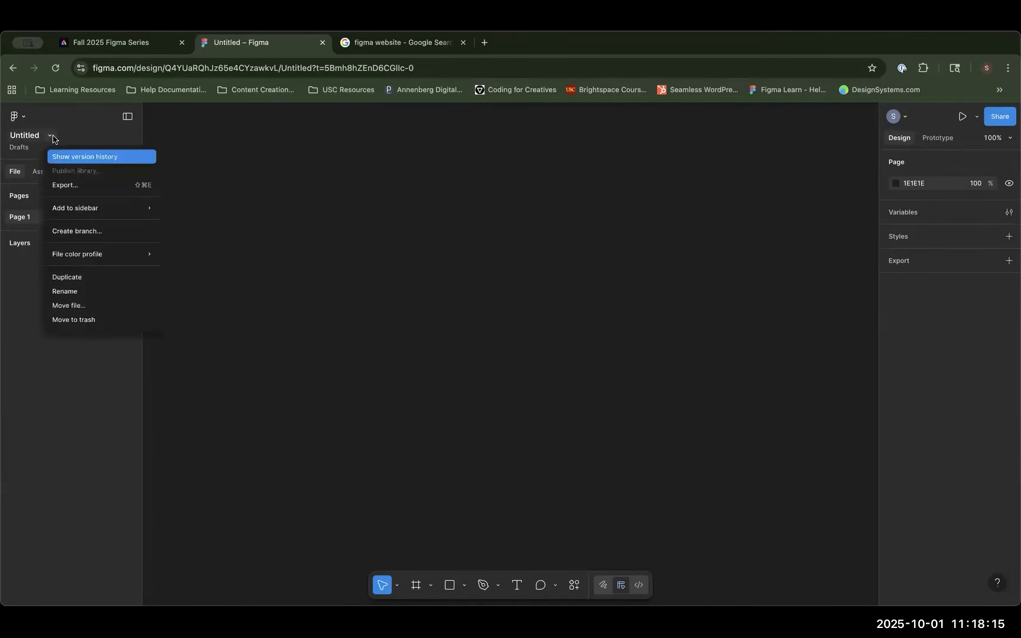
left_click(21, 124)
left_click(22, 123)
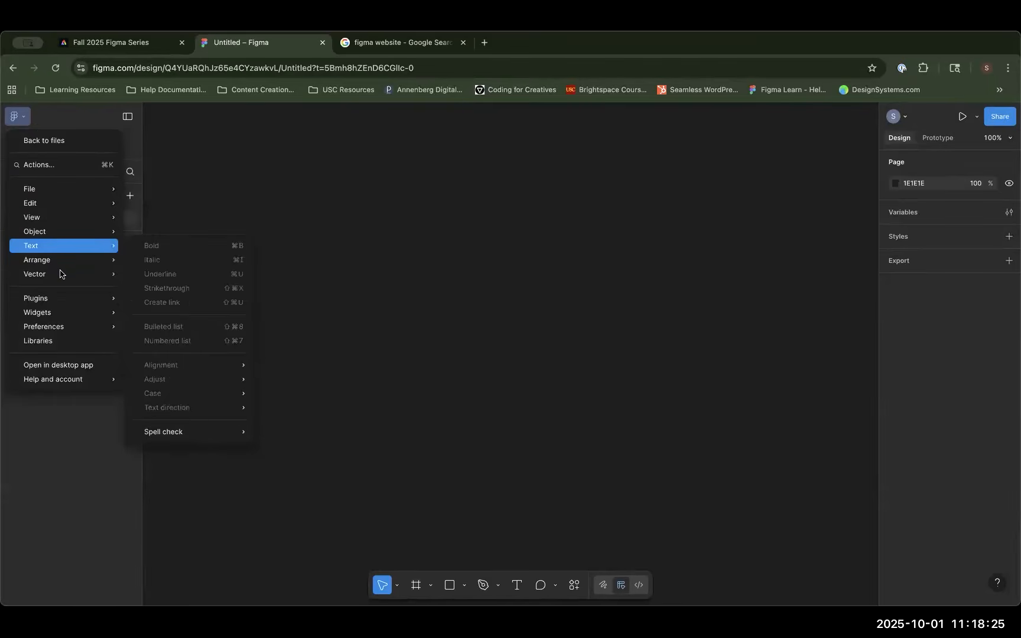
mouse_move(60, 274)
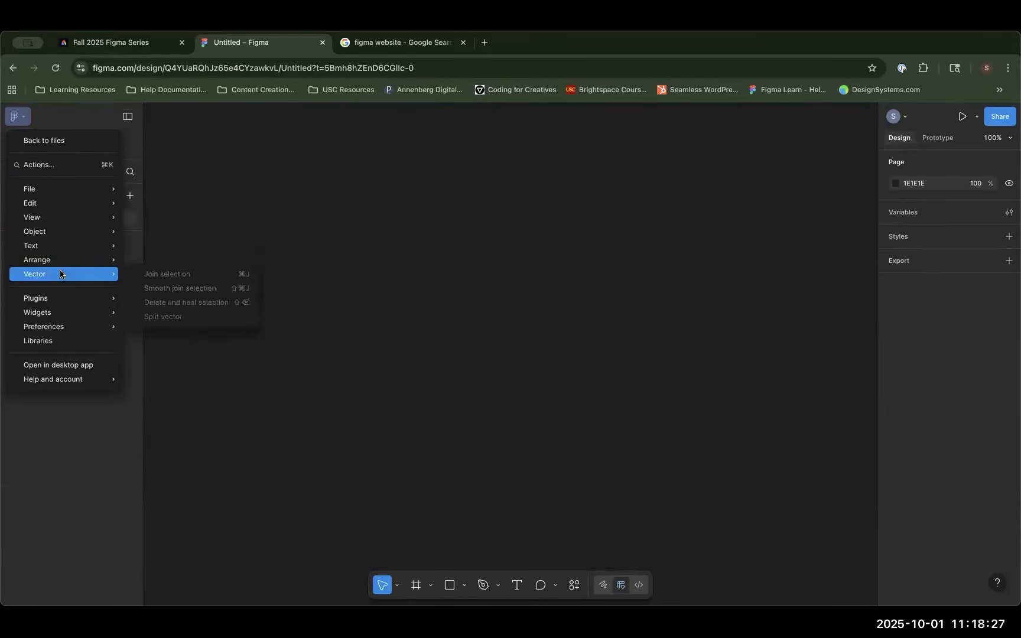
left_click(56, 441)
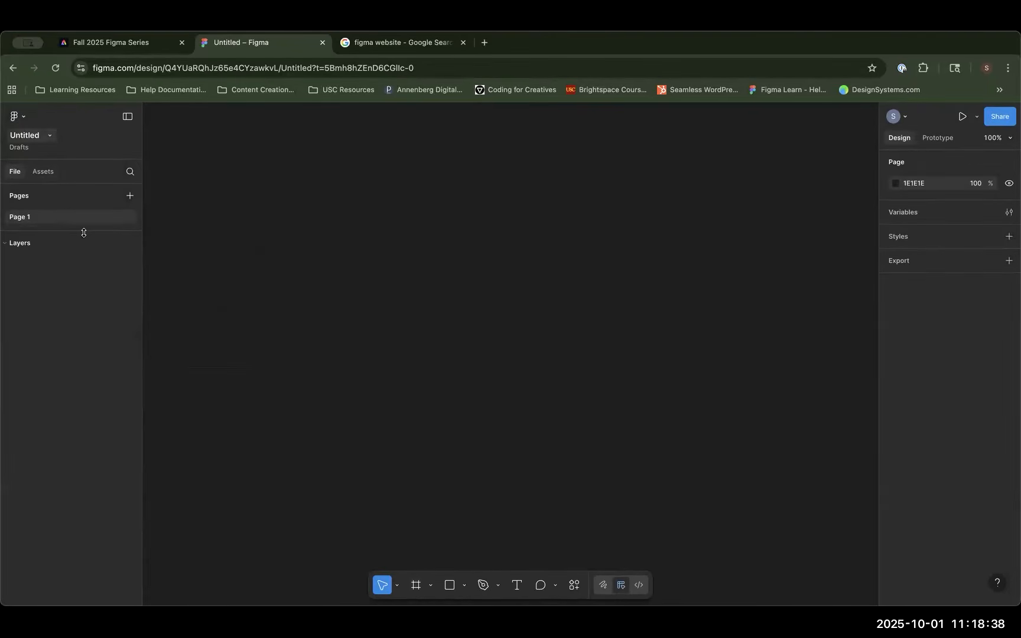
Step: Rename the untitled design file to "Fall 2025 Workshop Series"
left_click(33, 138)
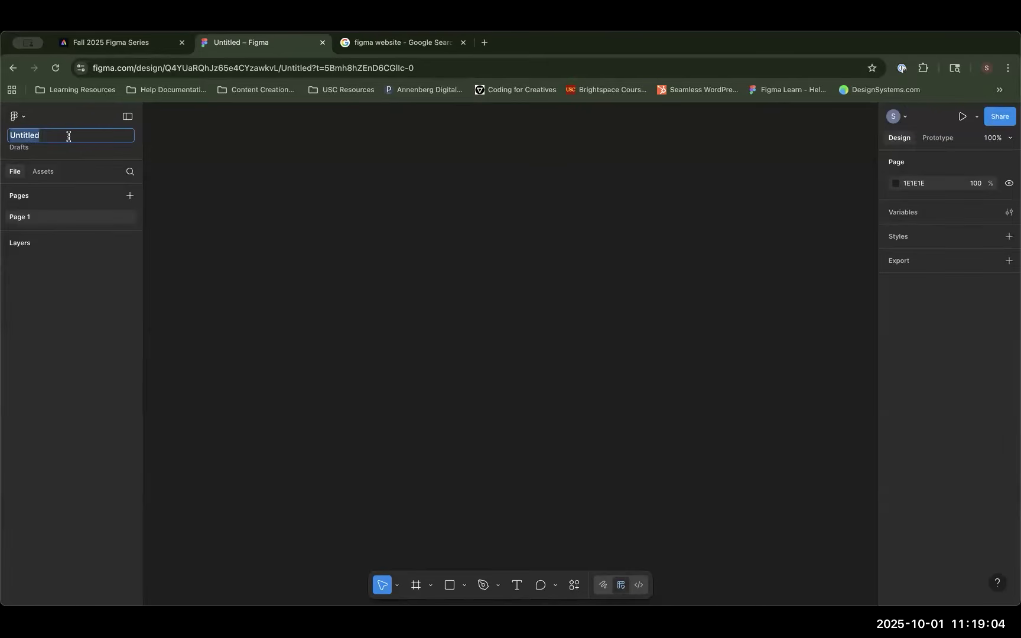
type("Fall 2025 Workshop Series")
key("Return")
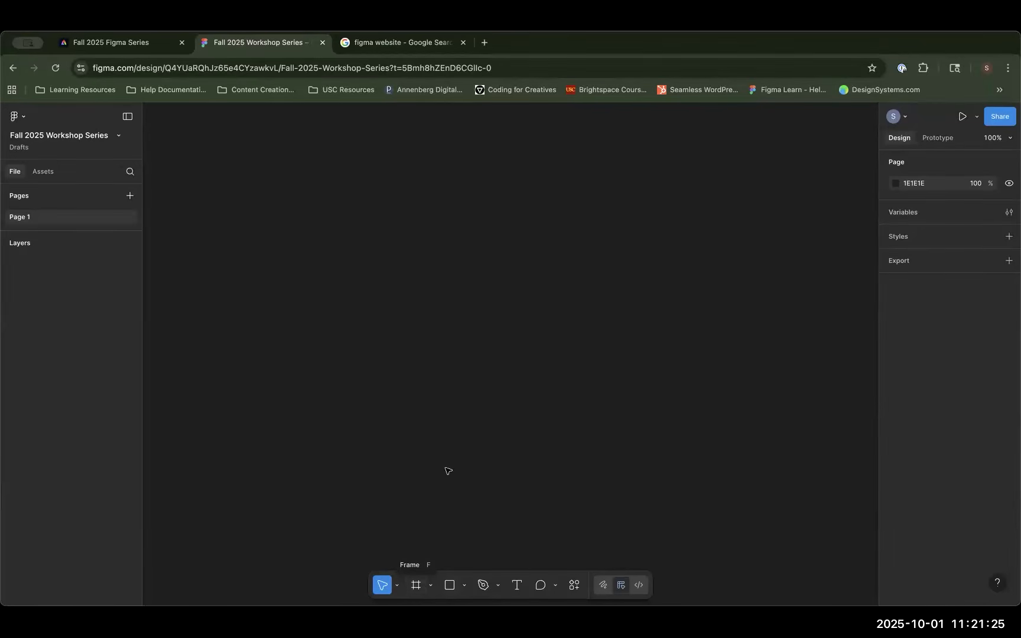
Step: Draw a custom frame about 950 × 615 on the empty canvas and delete it
left_click(420, 590)
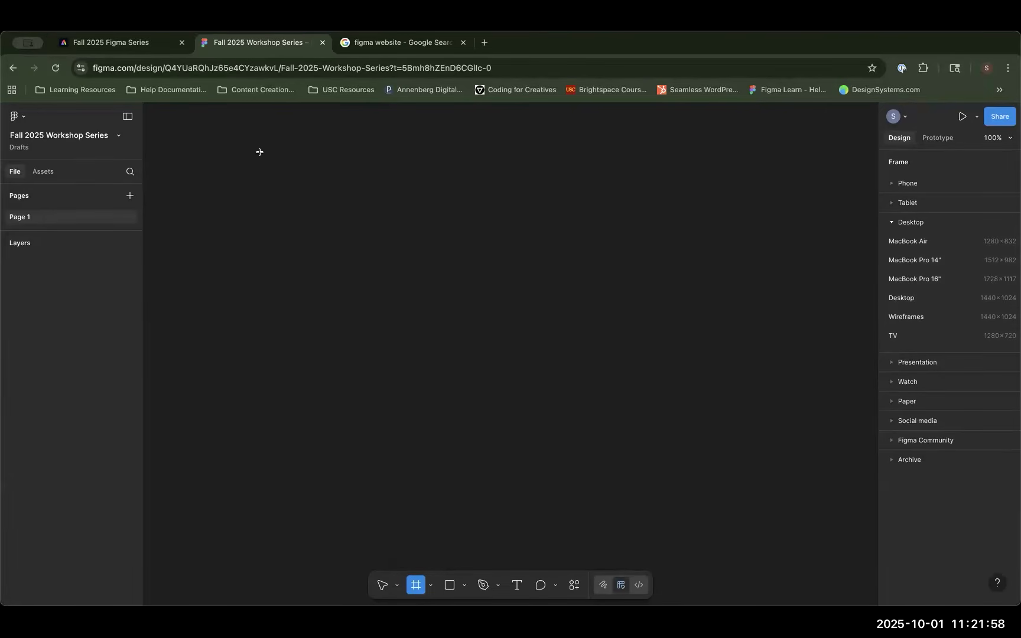
left_click_drag(221, 136, 782, 500)
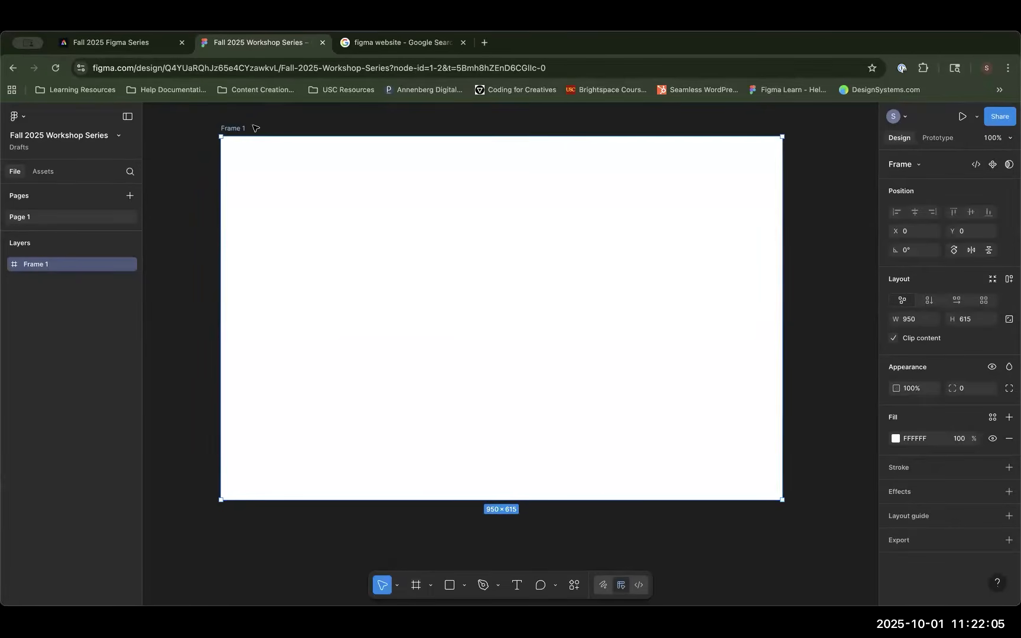
key("Delete")
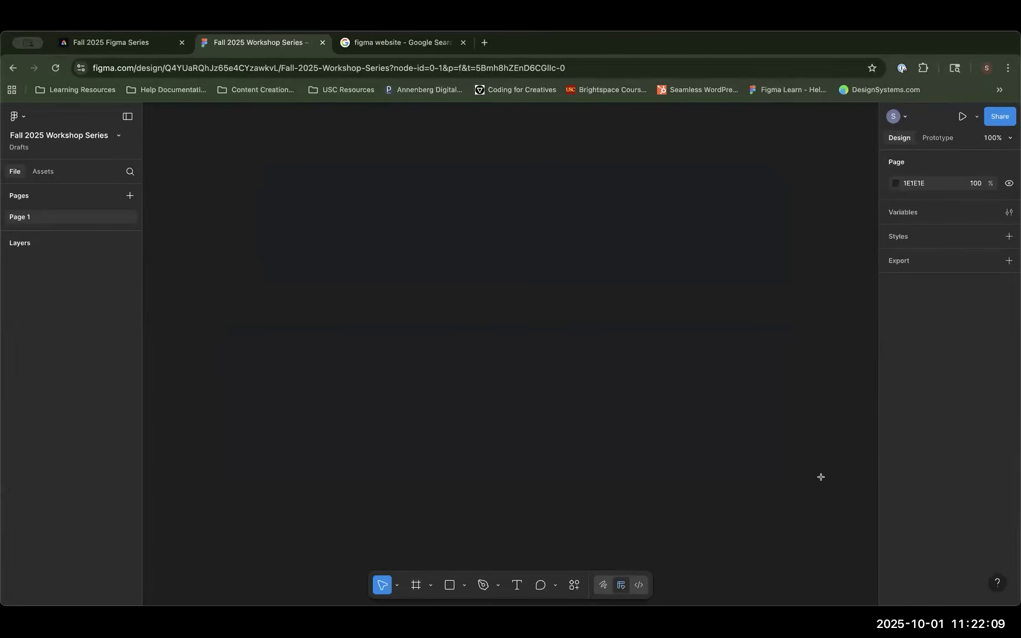
Step: Add a frame to the canvas using the Desktop preset of 1440 × 1024
key("f")
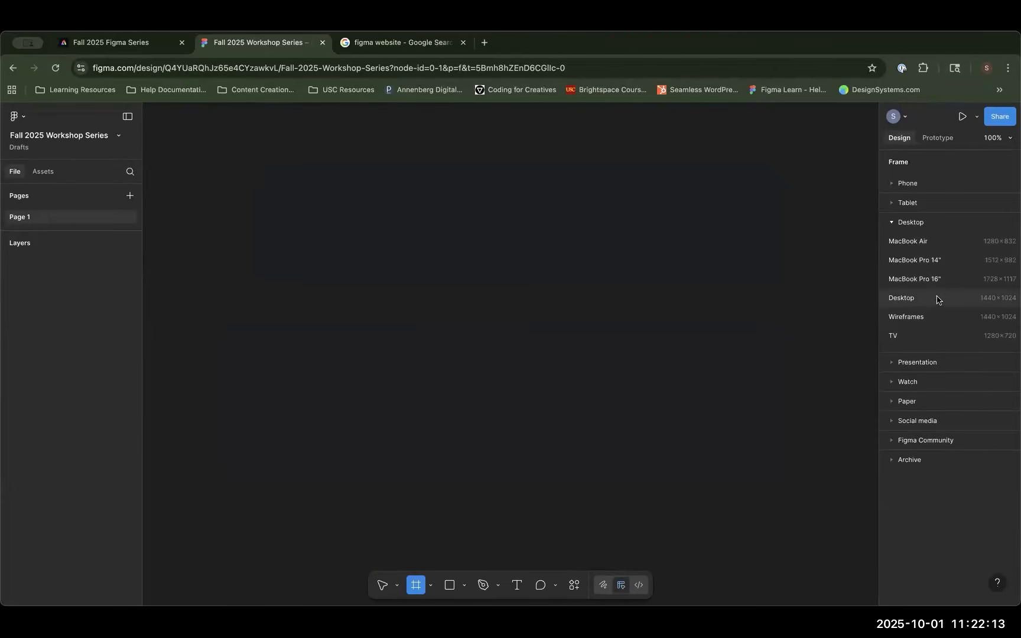
left_click(908, 300)
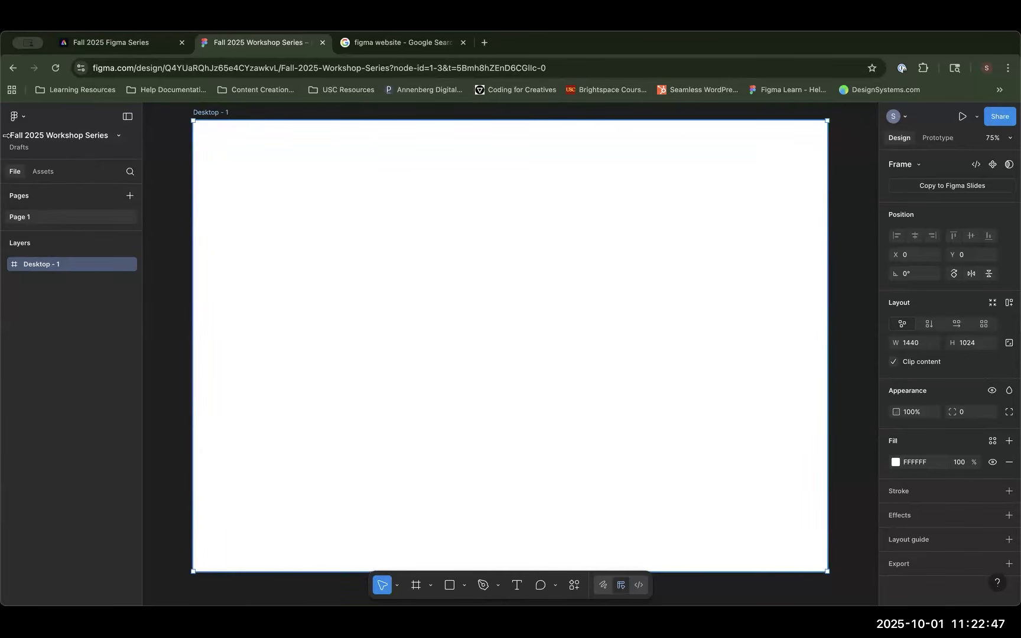
Step: Go back to the file browser, view the account's theme options, and reopen the Fall 2025 Workshop Series file
left_click(18, 118)
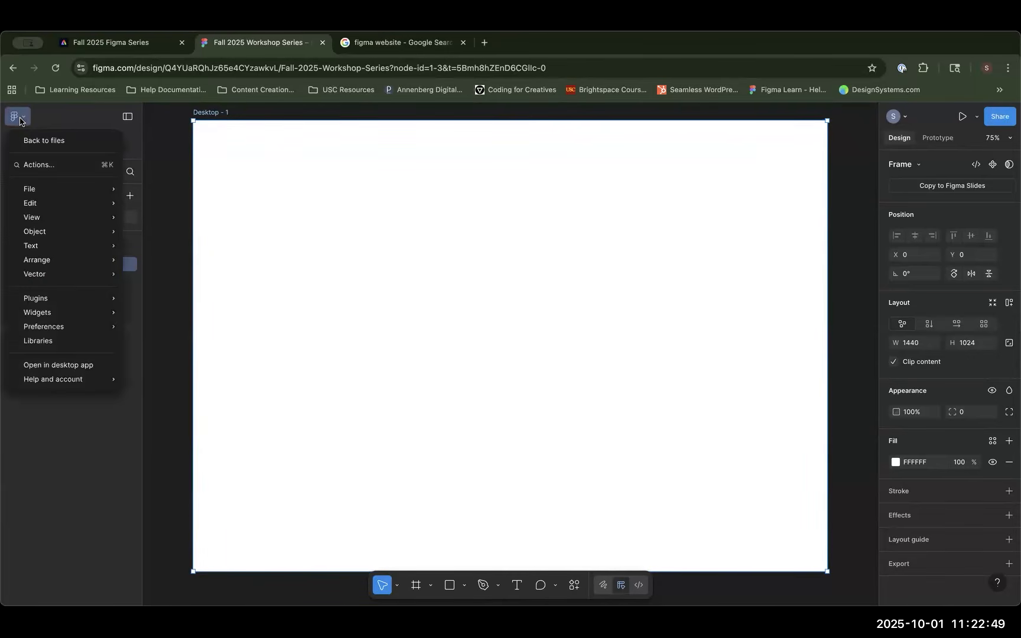
left_click(72, 118)
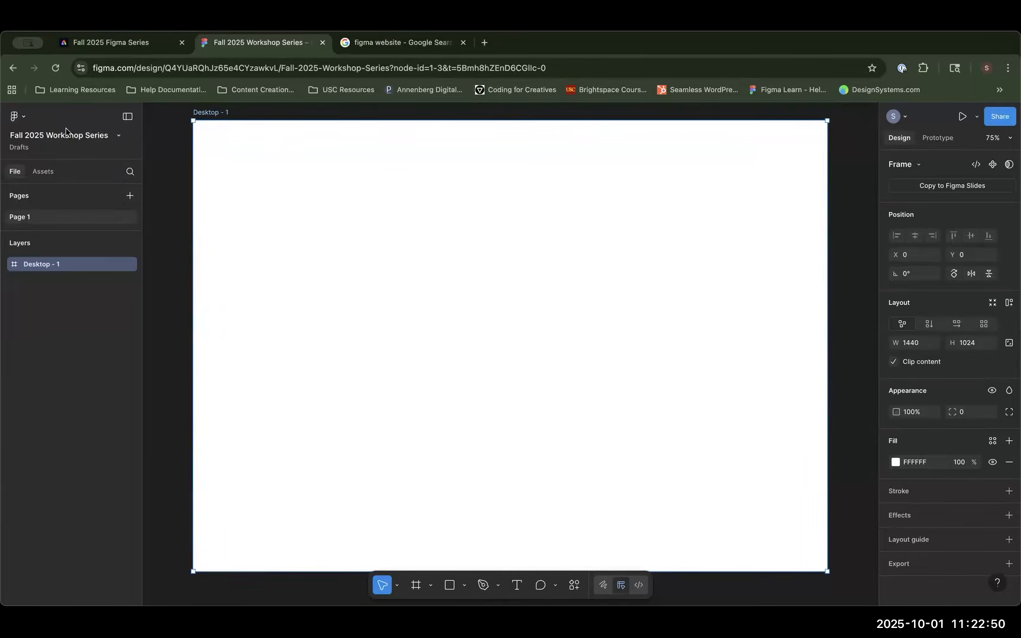
left_click(22, 118)
left_click(24, 133)
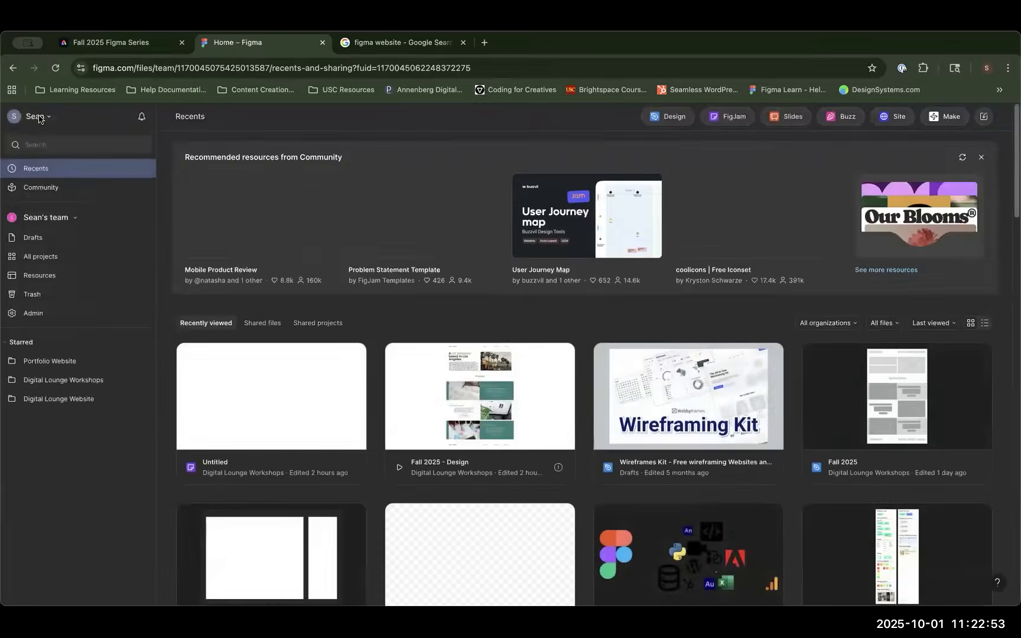
left_click(48, 121)
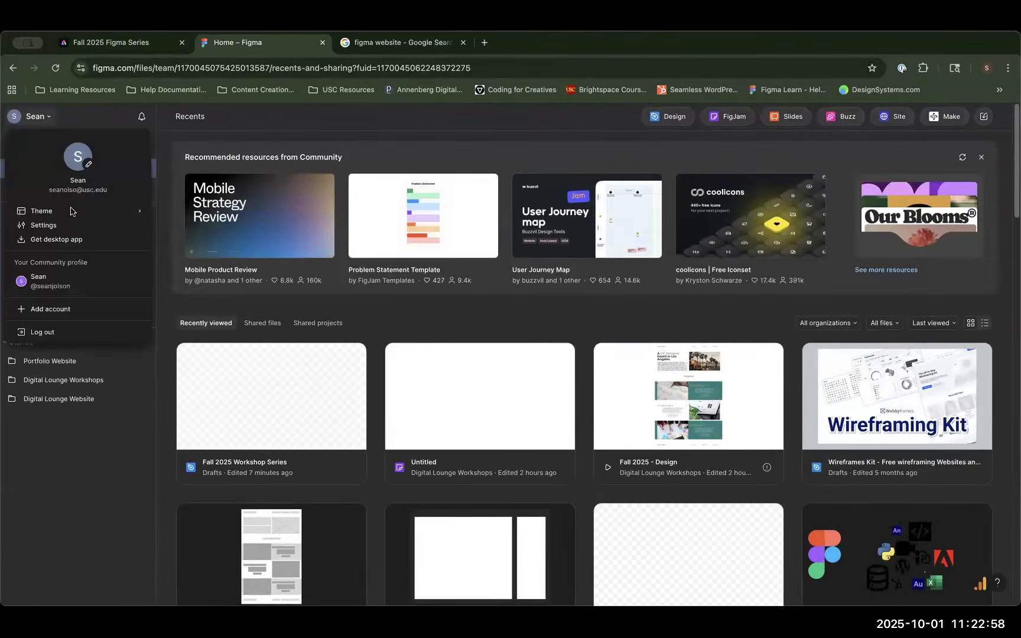
mouse_move(71, 211)
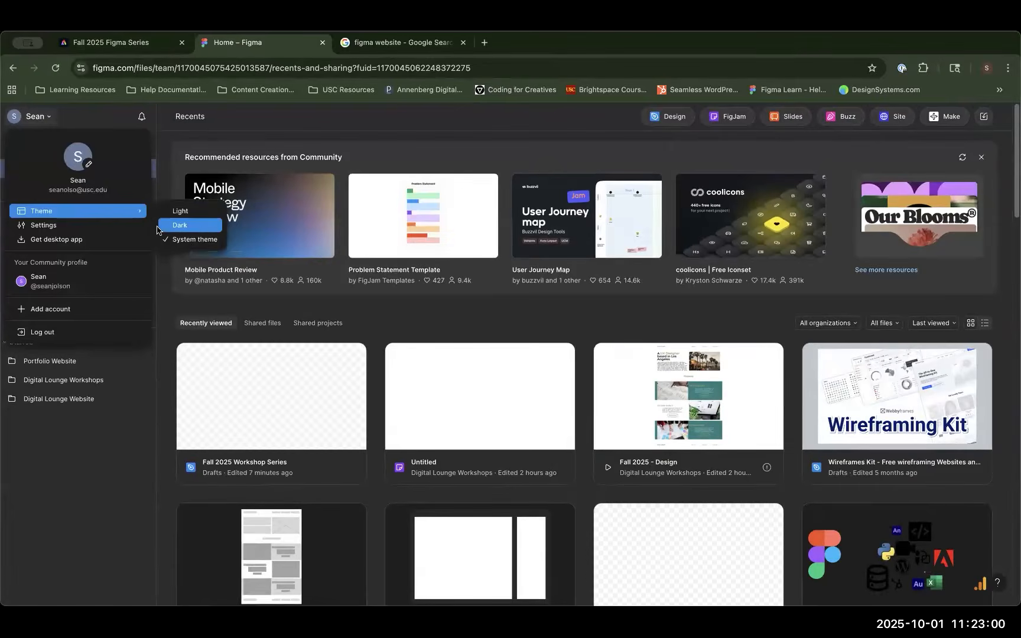
left_click(257, 390)
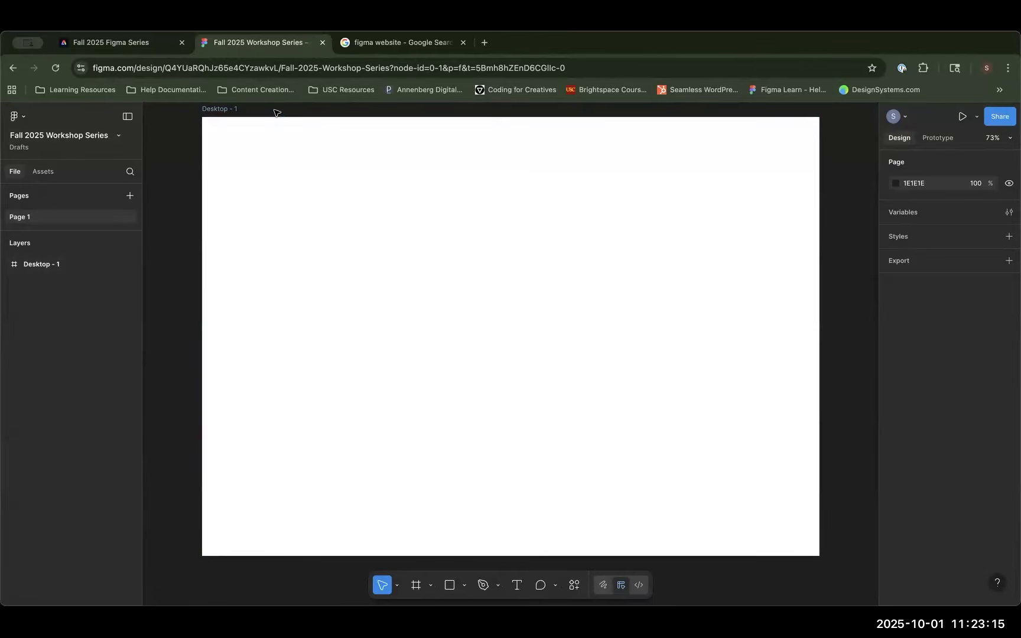
Step: Rename the desktop frame on the canvas to "Homepage"
left_click(233, 112)
double_click(231, 110)
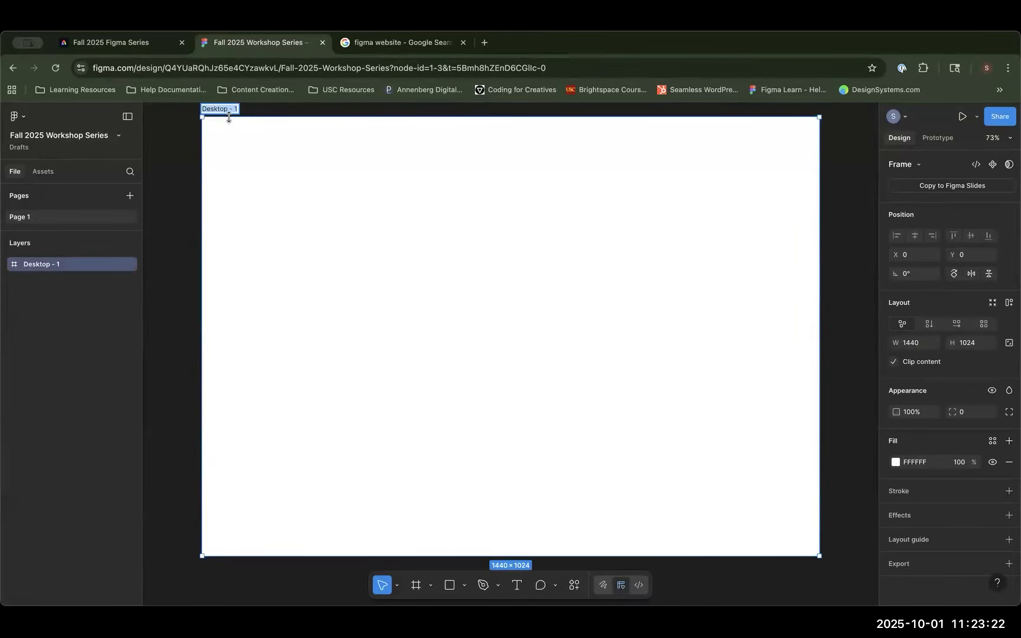
type("Homepage")
key("Return")
Step: Extend the Homepage frame downward to a height of about 1410, keeping its width
scroll(442, 397, "down", 3)
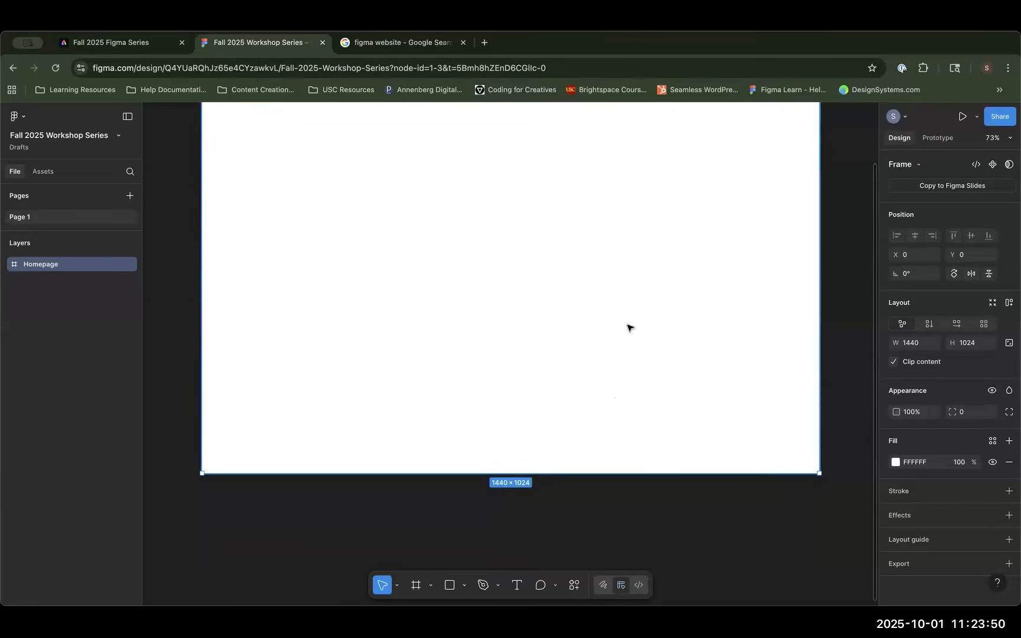
scroll(630, 322, "up", 3)
scroll(631, 318, "down", 2)
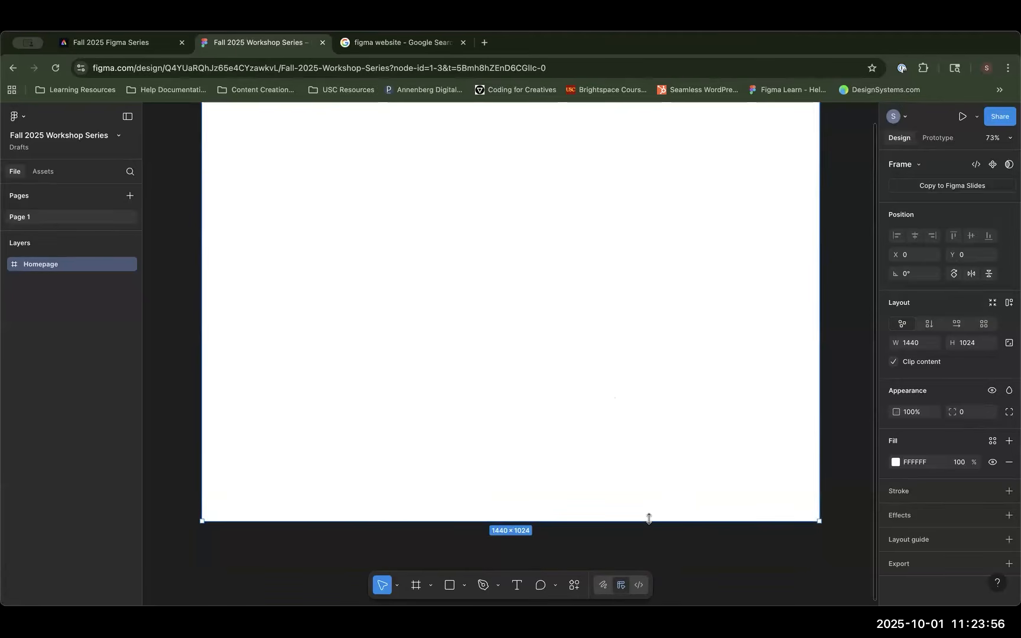
scroll(668, 470, "up", 2)
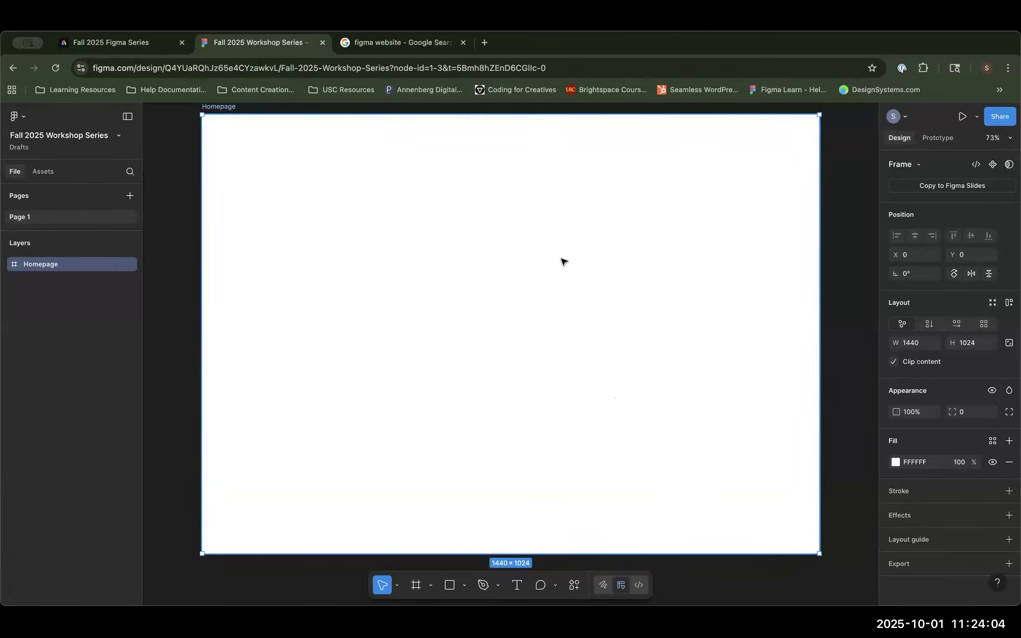
scroll(576, 367, "down", 5)
left_click_drag(546, 406, 548, 568)
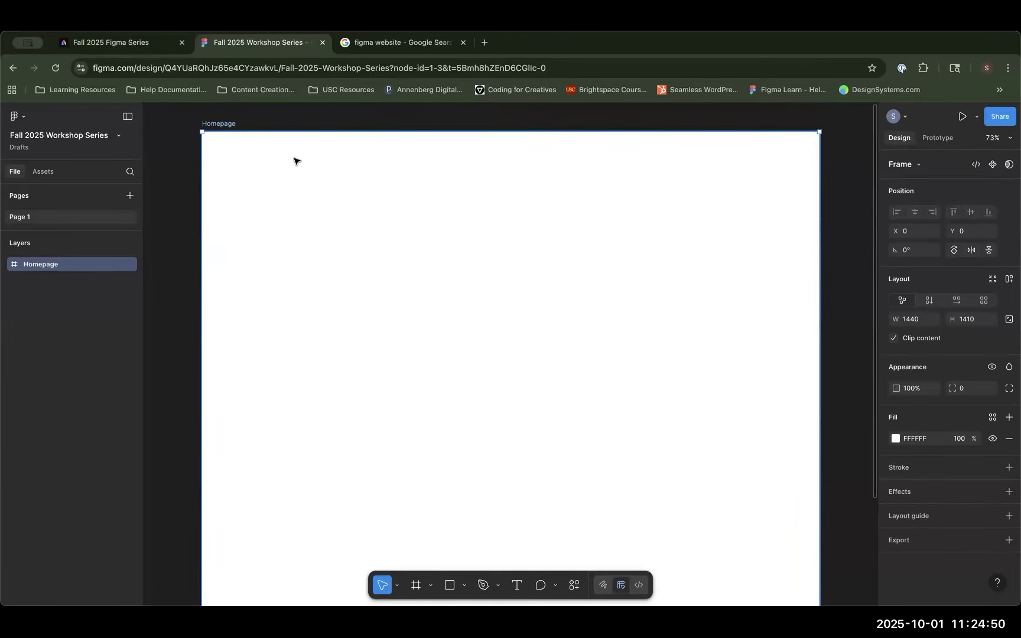
Step: Add a layout guide with the default 10 px grid to the Homepage frame and close its settings
left_click(234, 124)
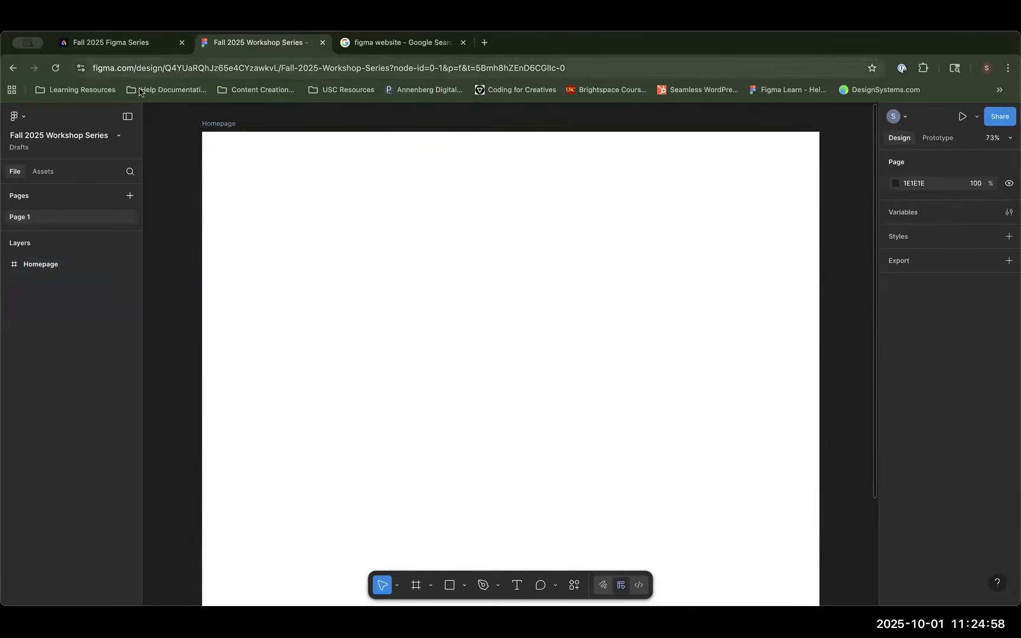
left_click(232, 128)
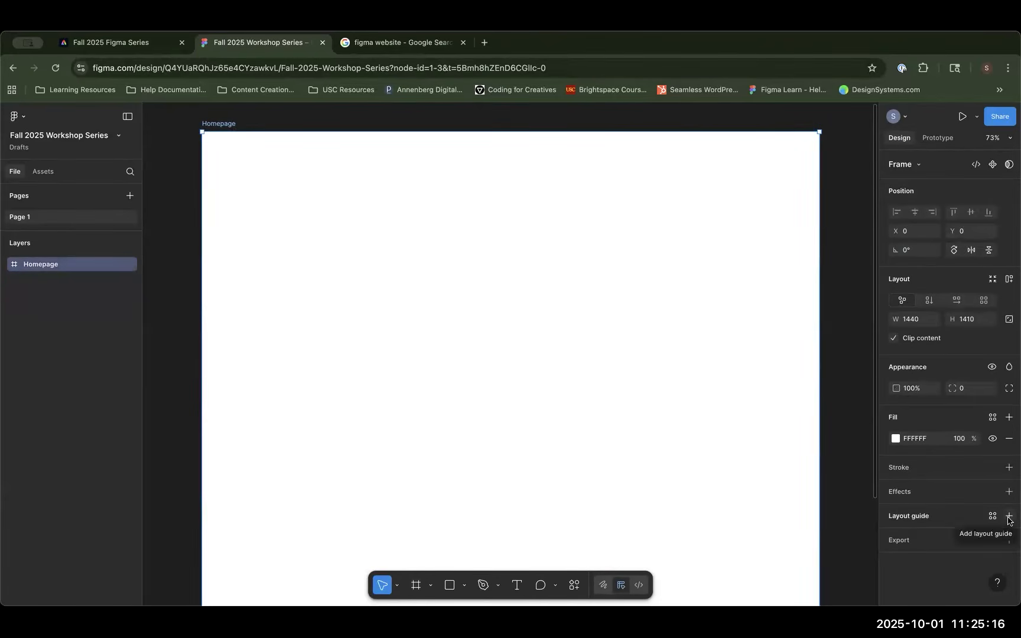
left_click(1009, 516)
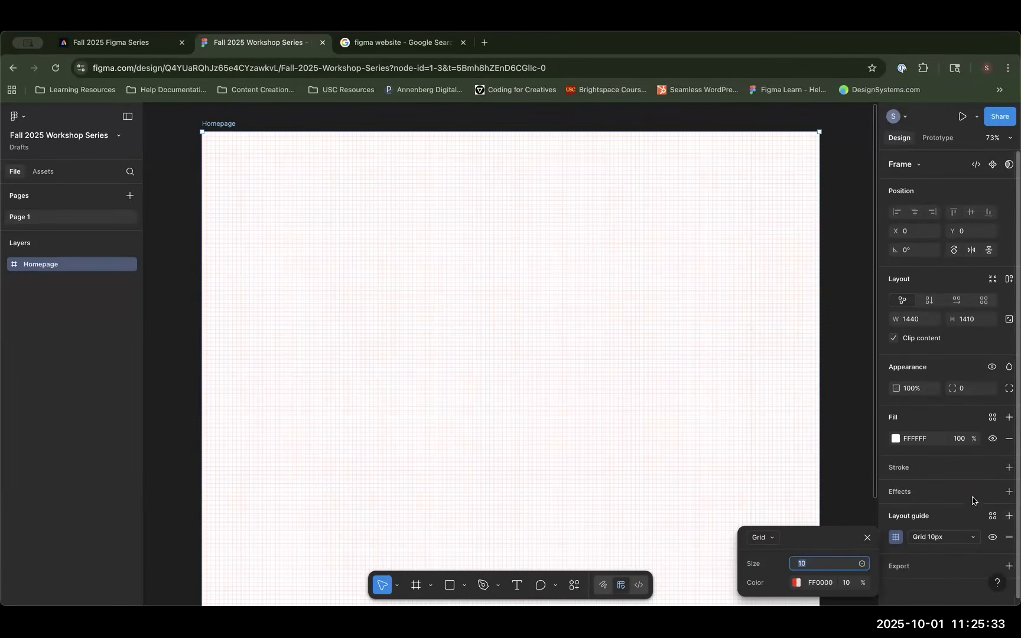
scroll(914, 524, "down", 1)
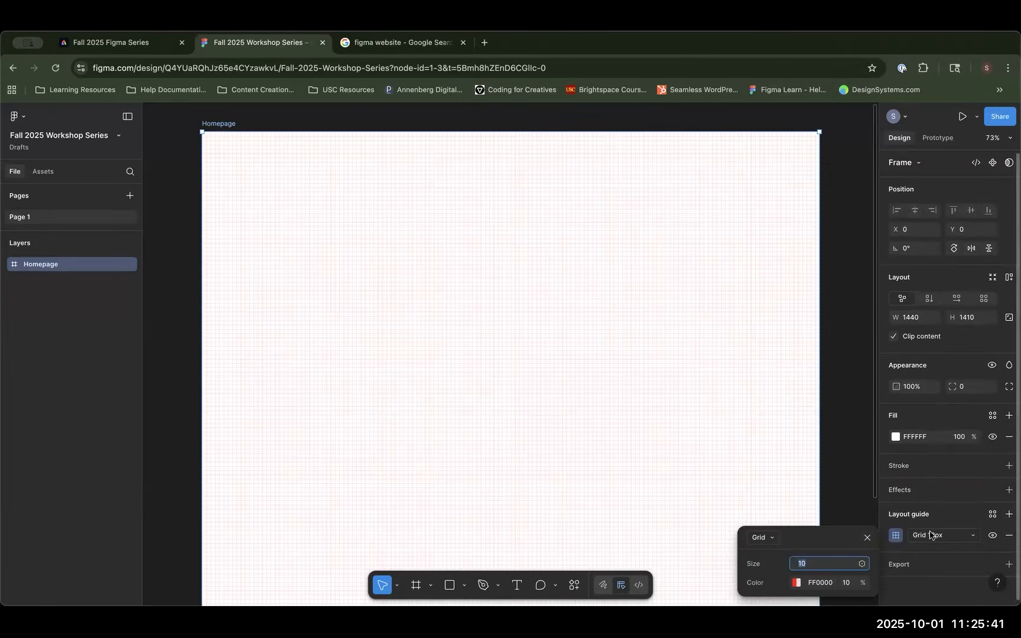
left_click(930, 523)
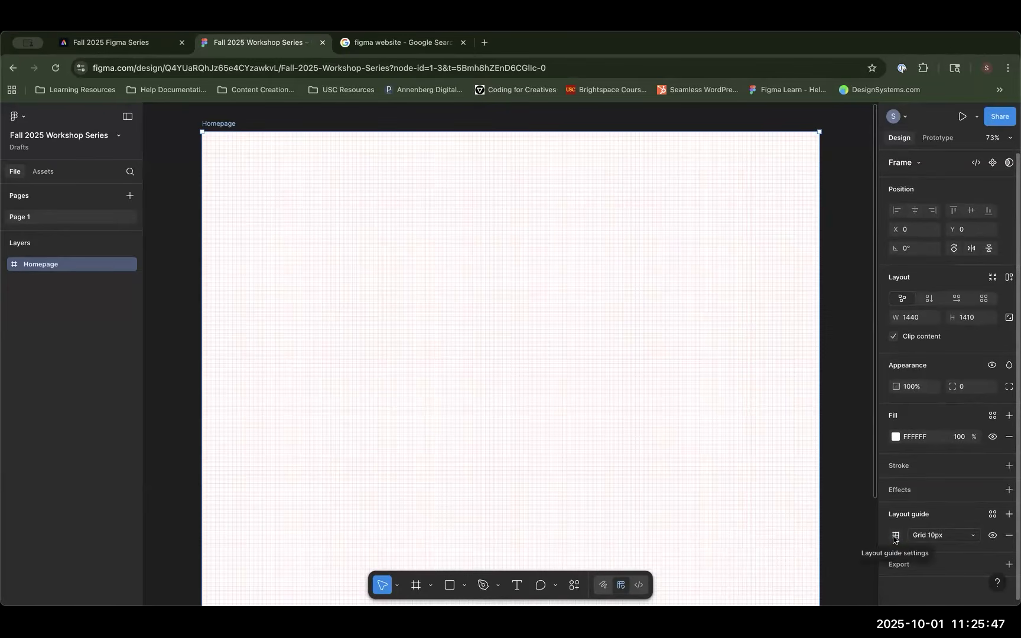
Step: Change the Homepage frame's layout guide type to Columns, close its settings and keep the frame selected
left_click(894, 538)
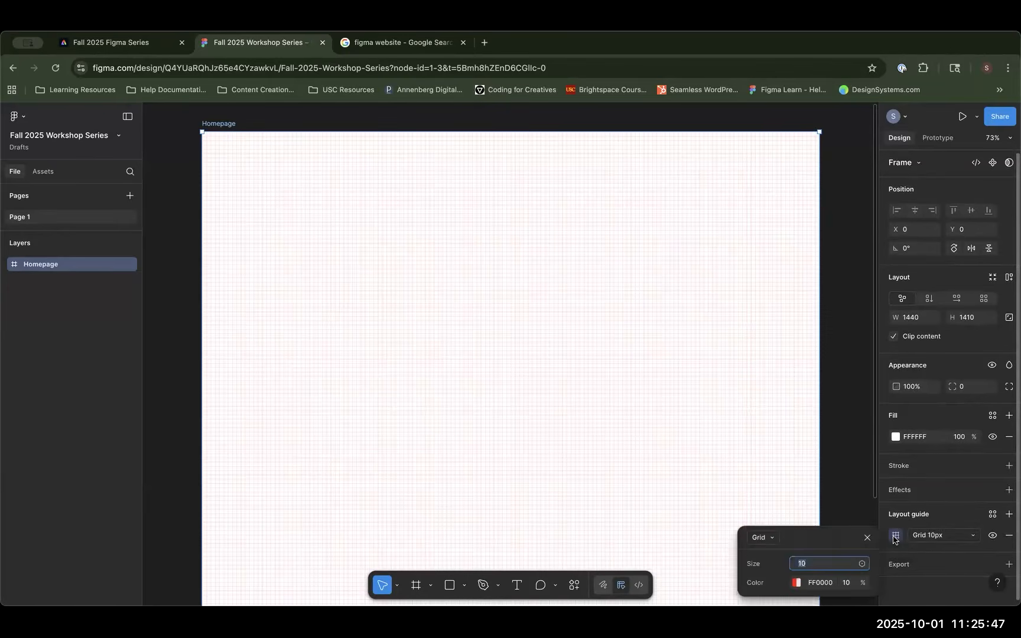
left_click(768, 538)
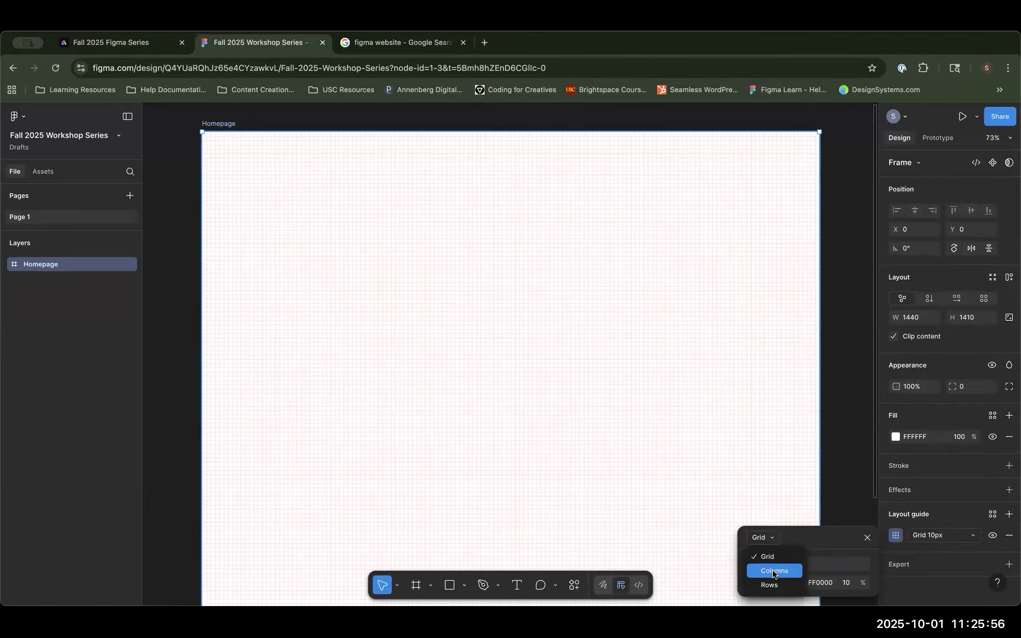
left_click(774, 571)
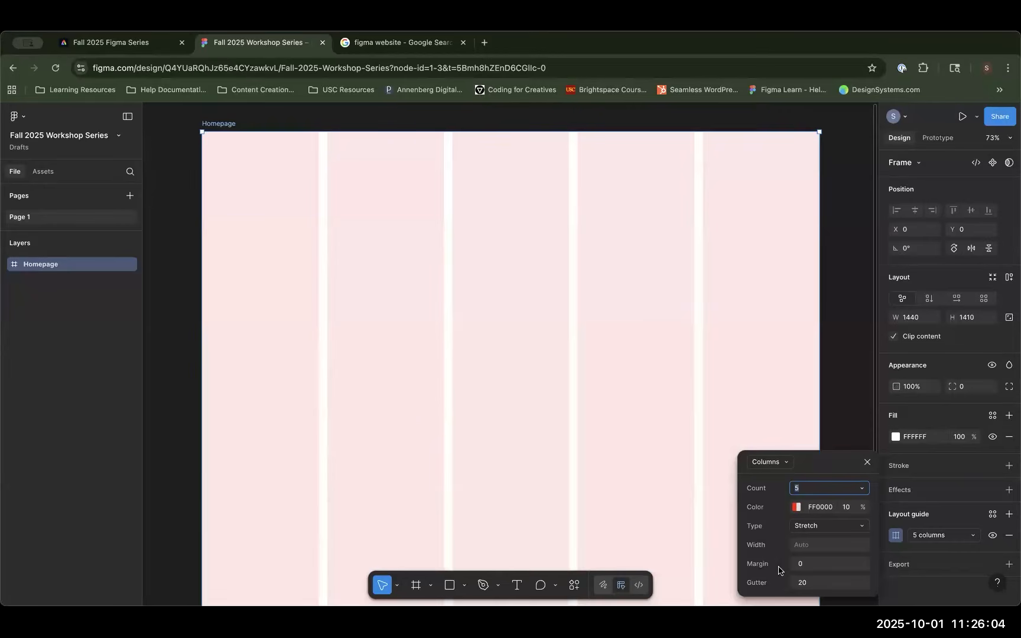
left_click(217, 111)
left_click(220, 124)
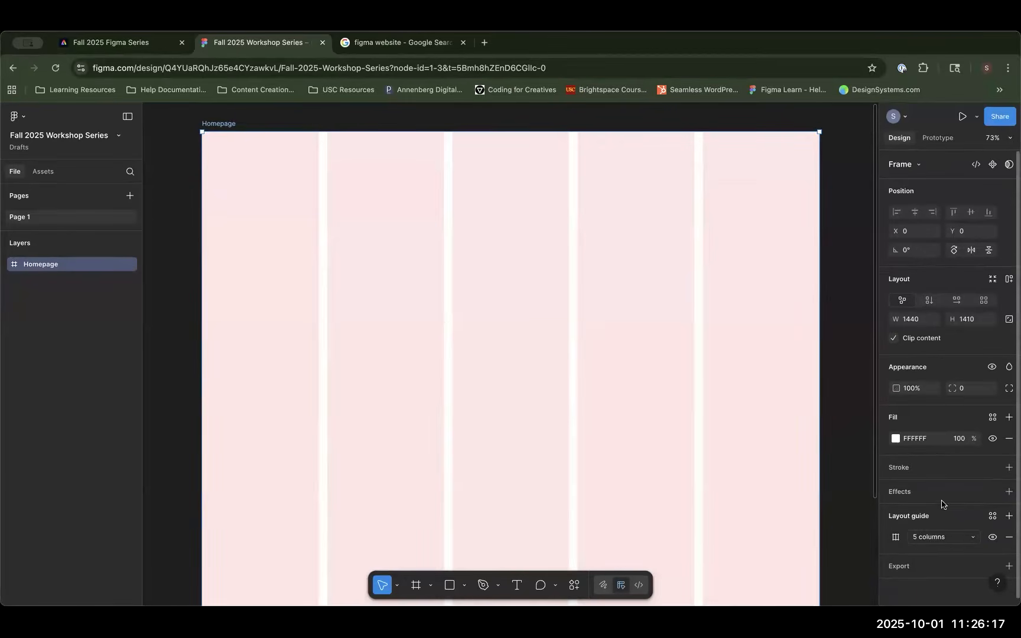
Step: Set the column count of the Homepage frame's layout guide to 12
left_click(895, 538)
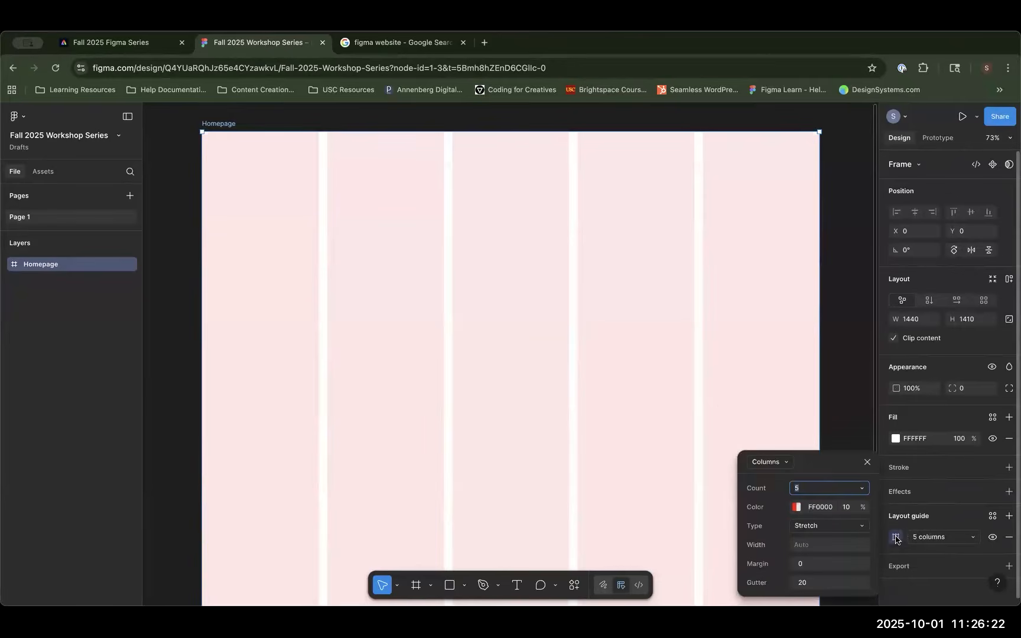
left_click(782, 467)
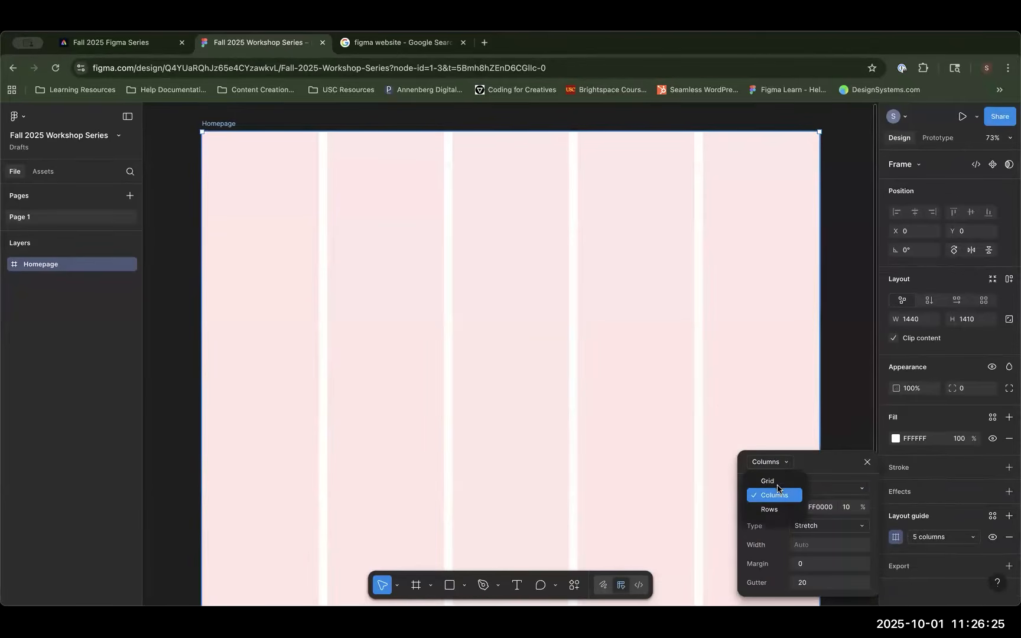
left_click(834, 470)
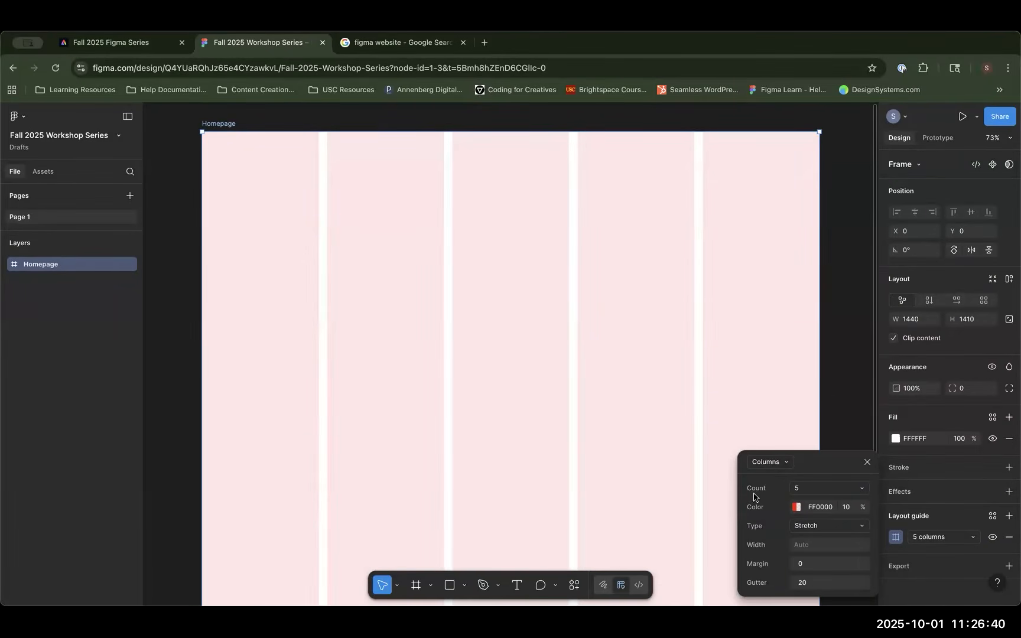
left_click(862, 489)
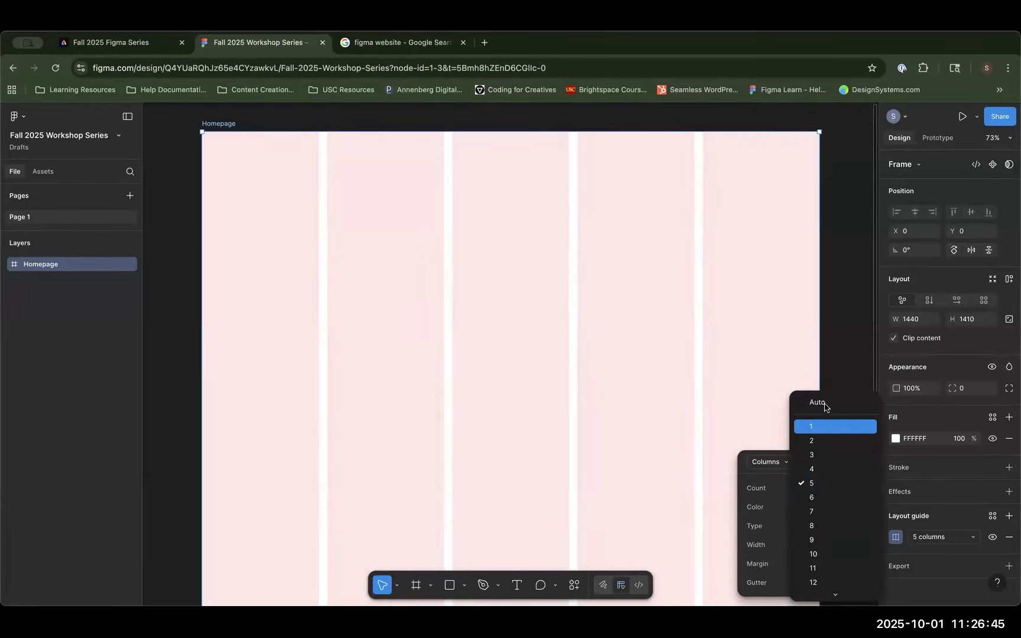
left_click(814, 579)
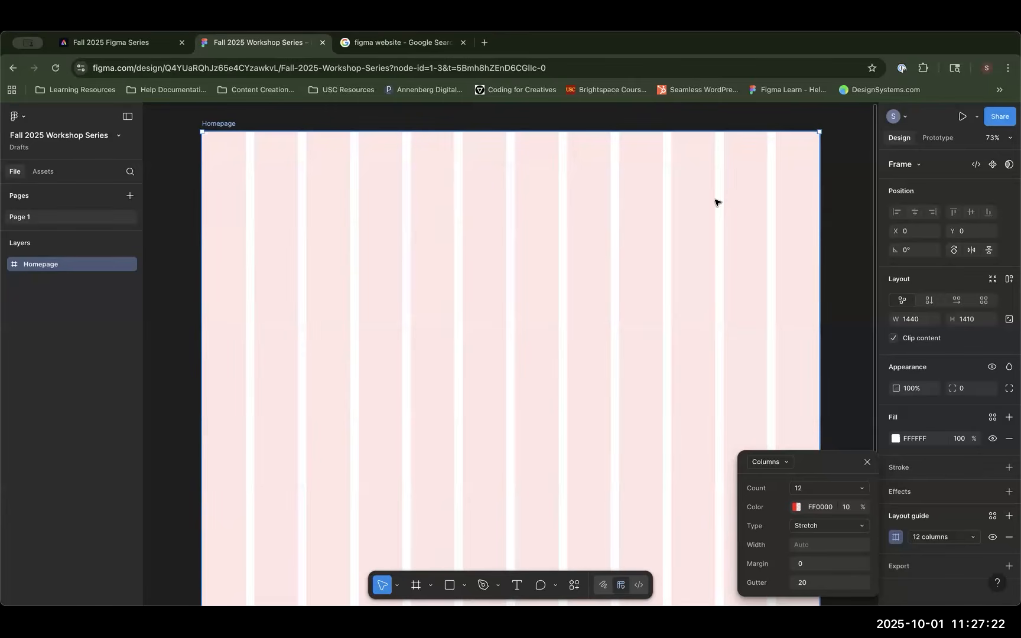
scroll(672, 279, "down", 2)
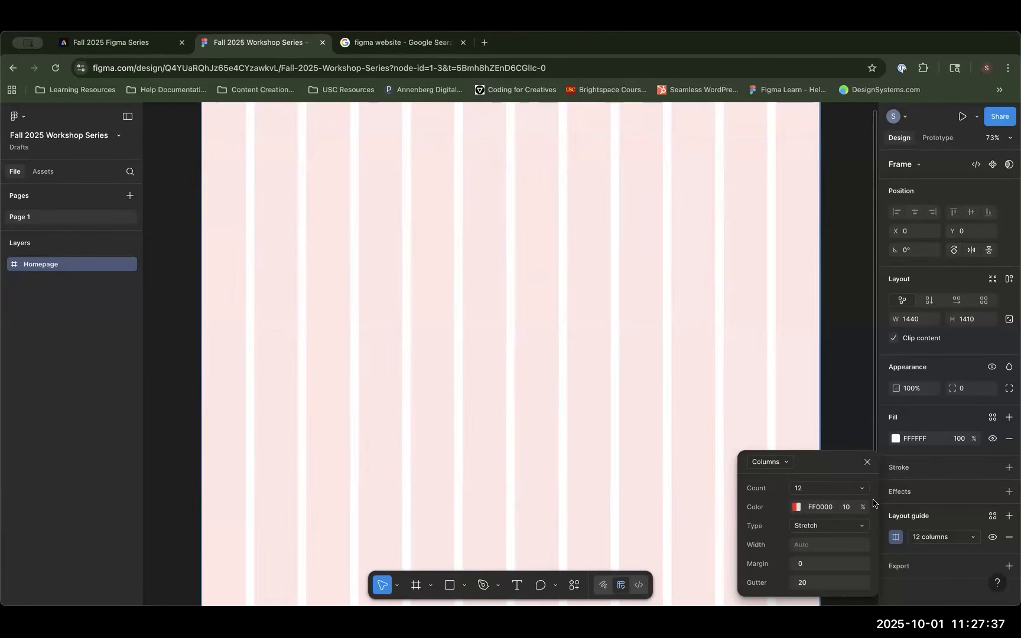
Step: View the colour picker and the available alignment types of the column guide without changing them
left_click(798, 512)
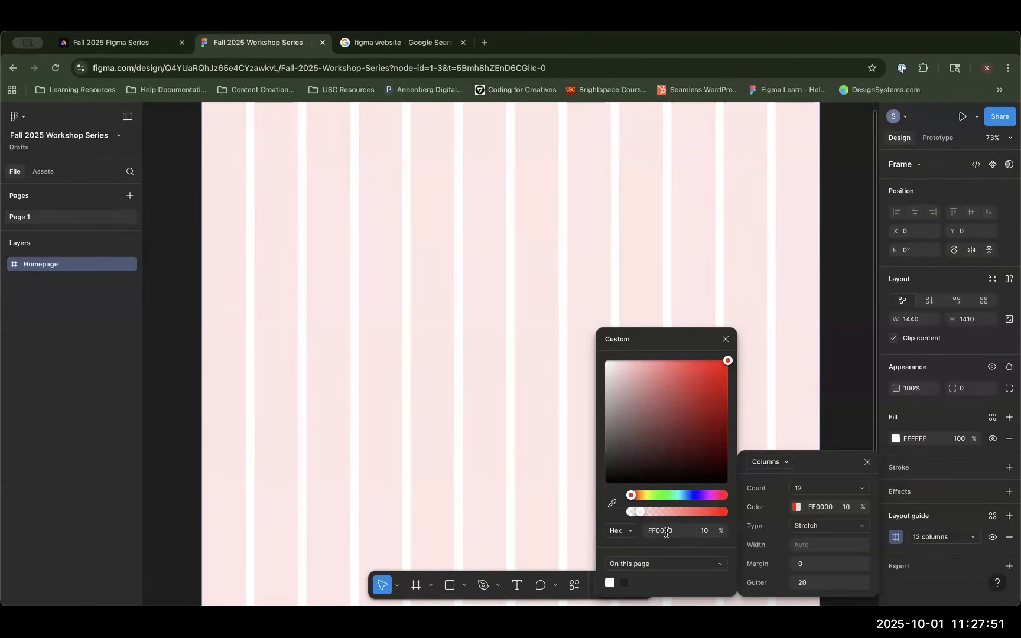
left_click(743, 530)
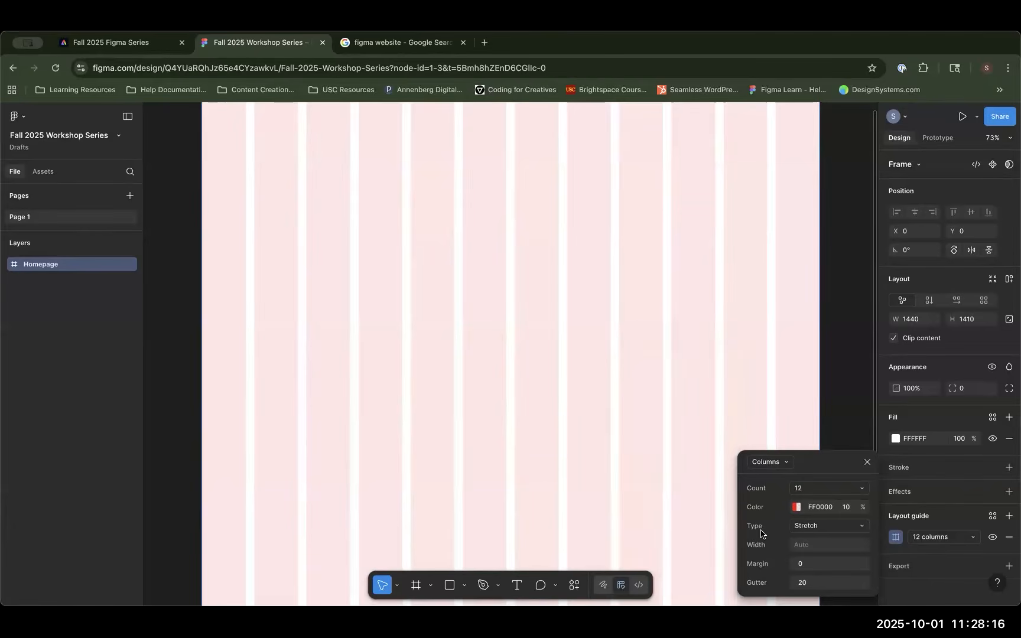
left_click(808, 528)
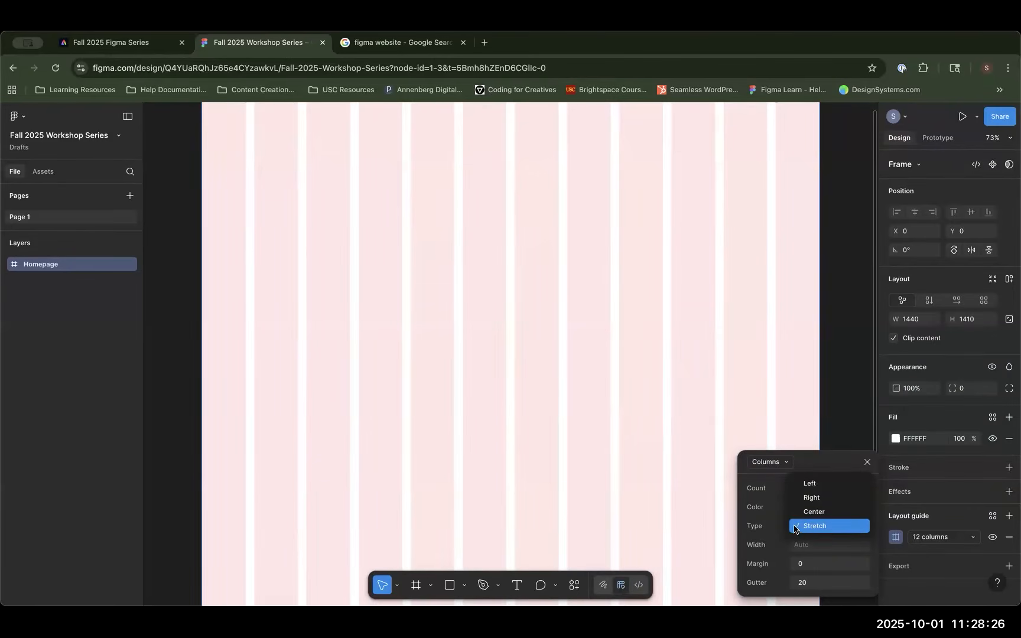
left_click(774, 531)
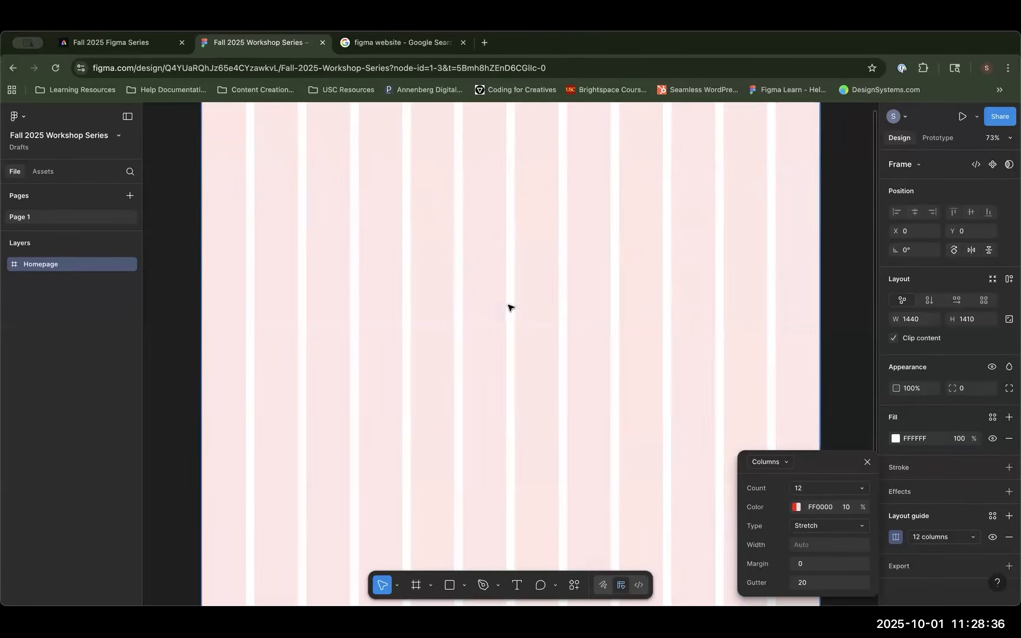
Step: Try the Left and Right types on the 12-column guide and return it to Stretch
left_click(796, 526)
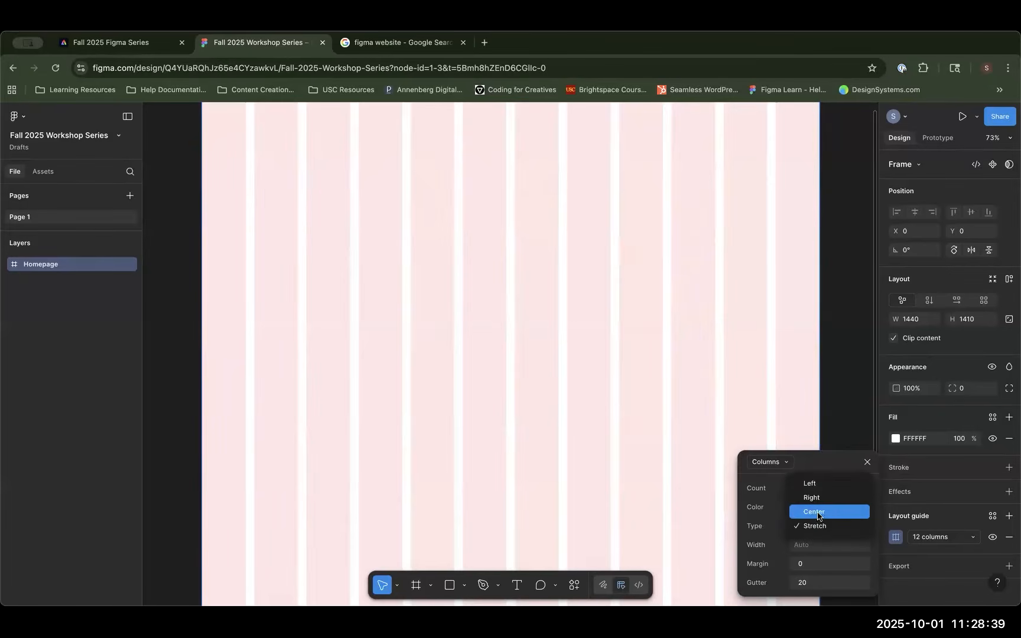
left_click(809, 484)
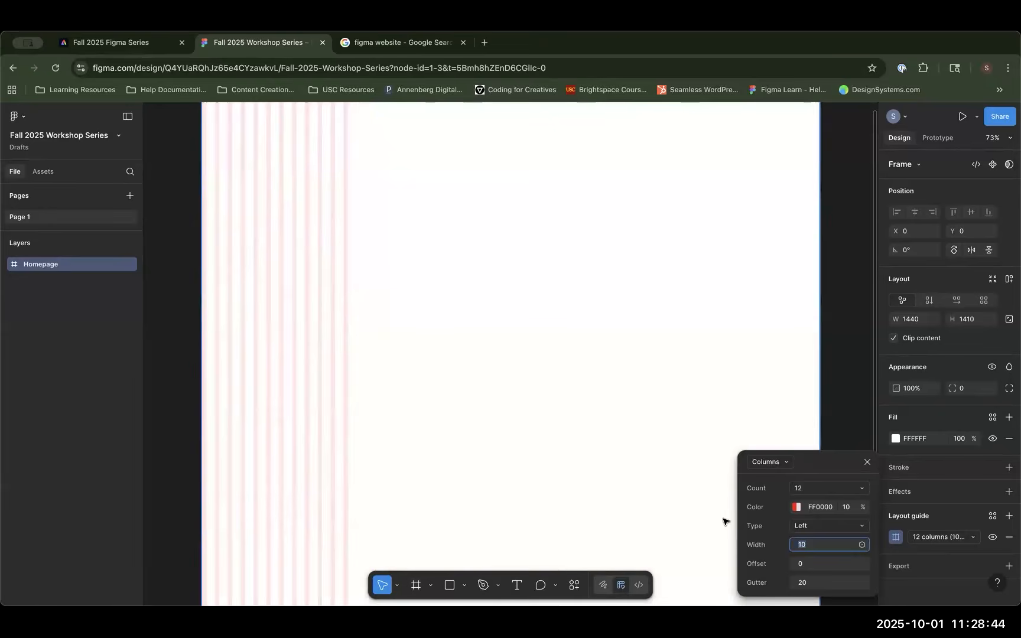
left_click(799, 544)
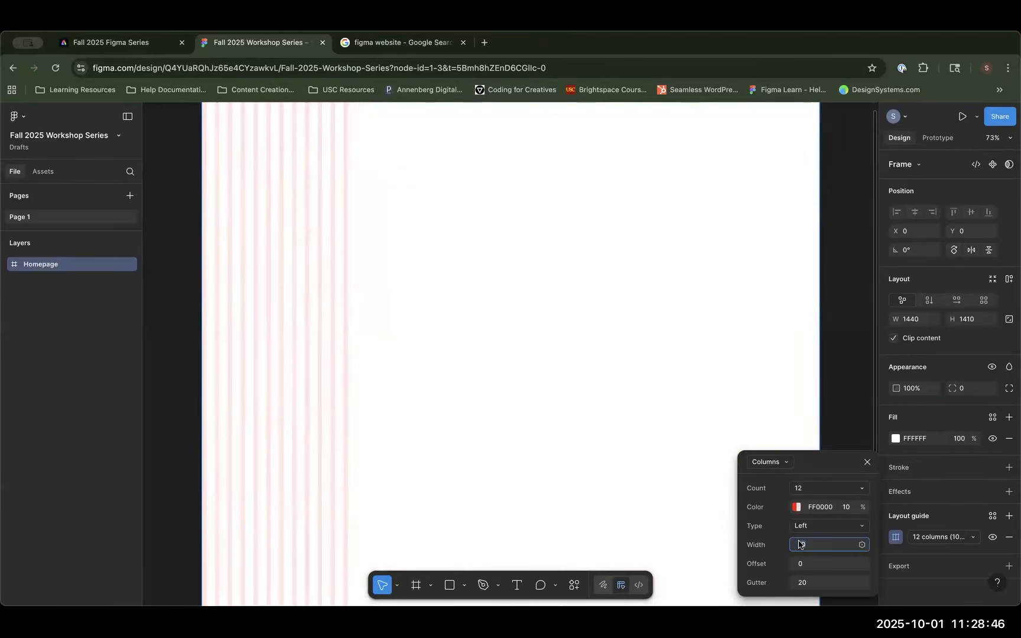
left_click(830, 526)
left_click(833, 540)
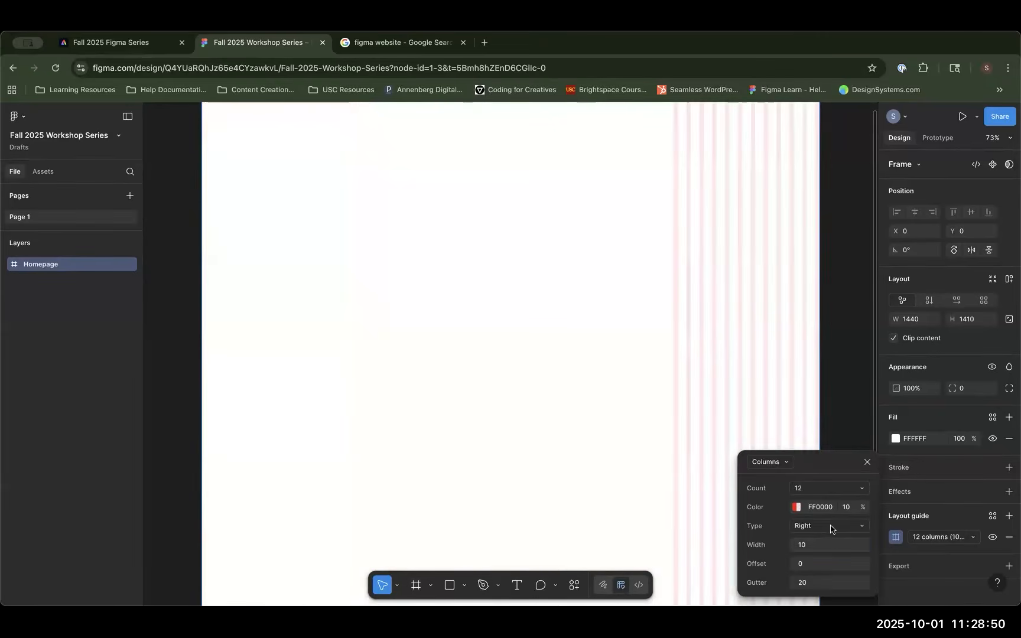
left_click(833, 526)
left_click(824, 540)
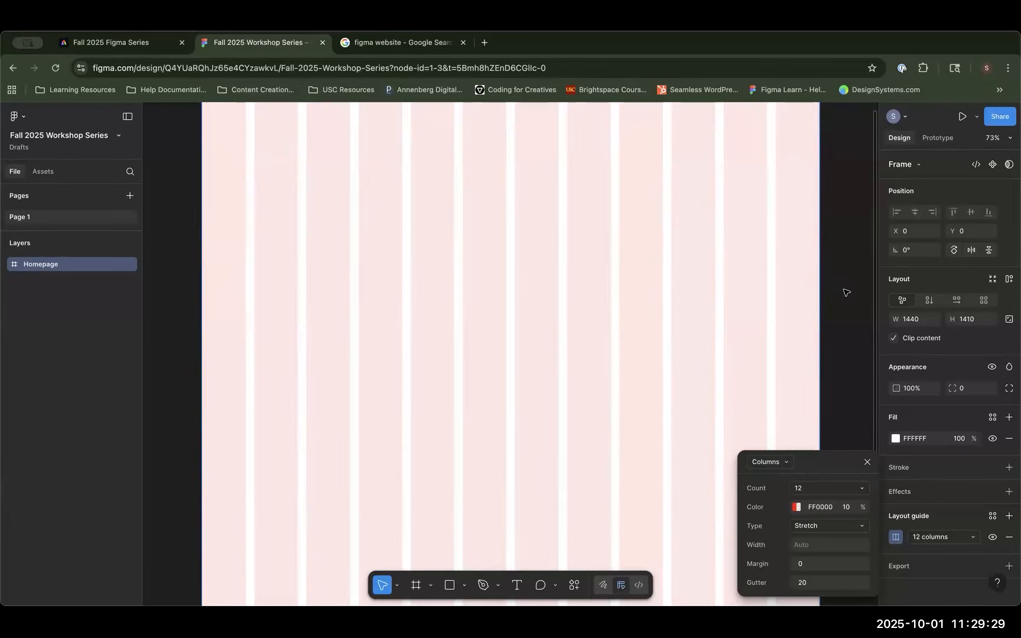
Step: Set the column guide's margin to 50 and its gutter to 25, and close its settings
left_click(811, 562)
type("50")
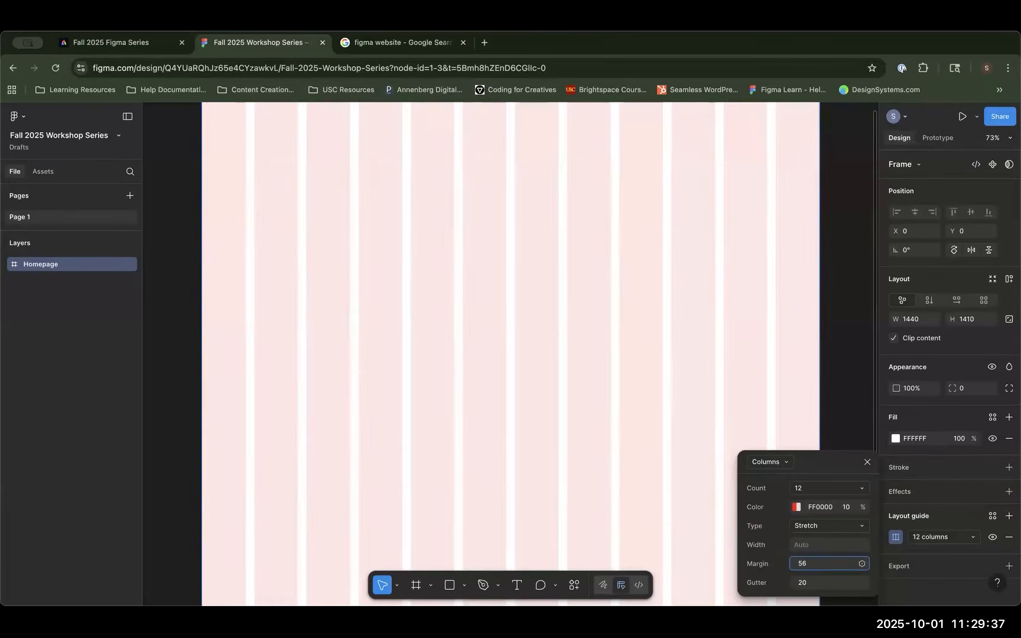
key("Tab")
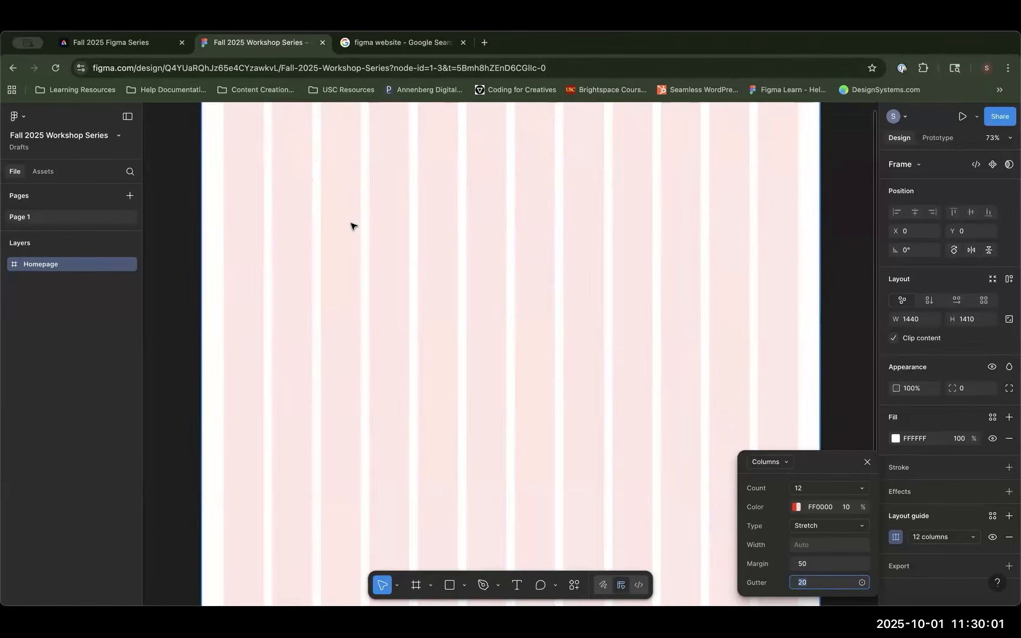
type("2")
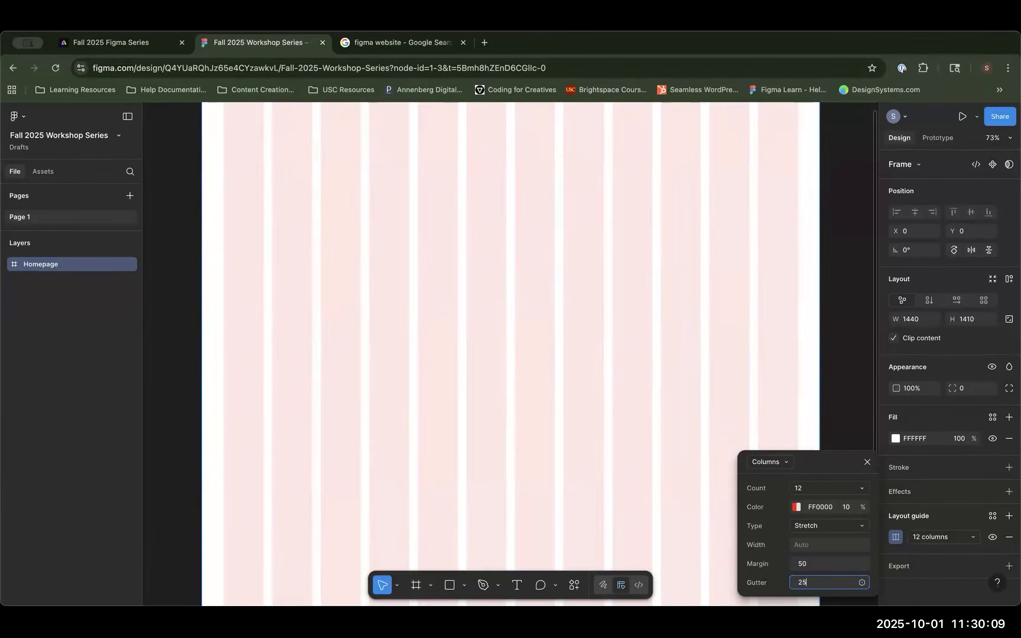
key("Return")
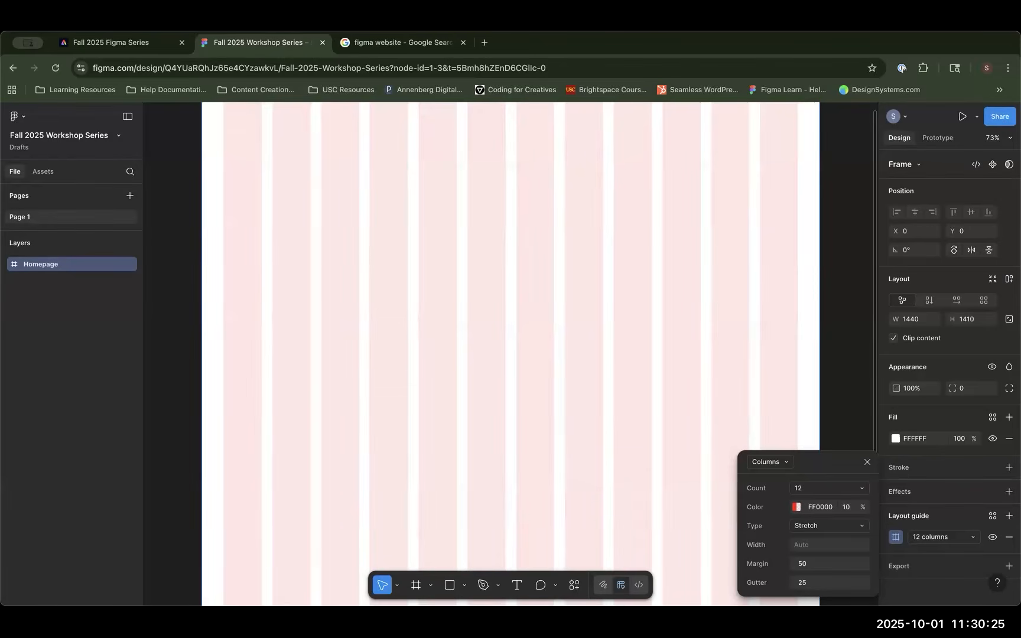
left_click(897, 523)
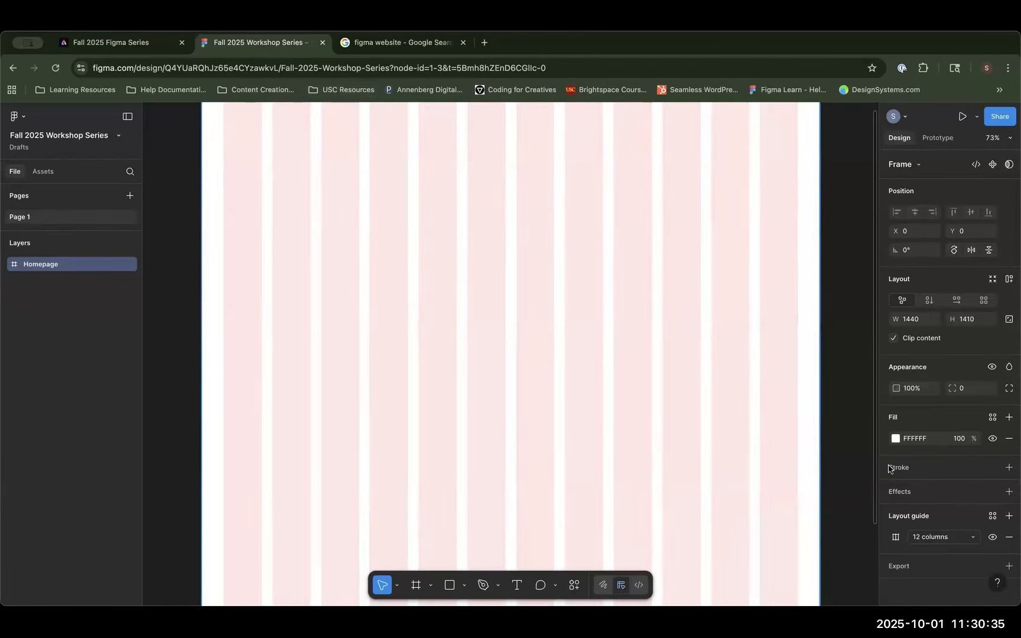
Step: Add a second layout guide to the Homepage frame and make it a Rows guide
left_click(1010, 516)
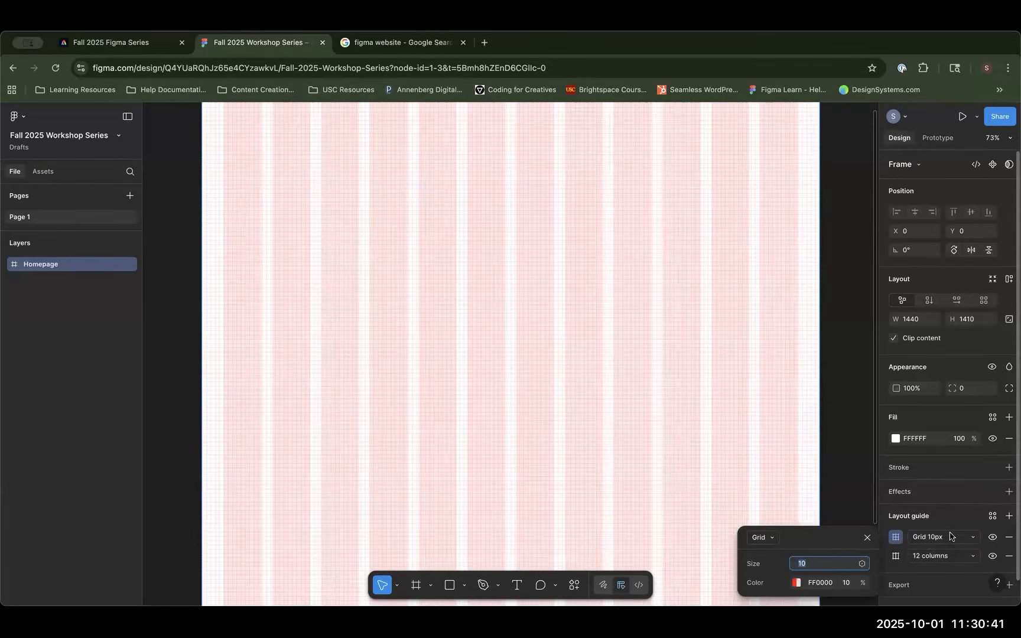
left_click(769, 539)
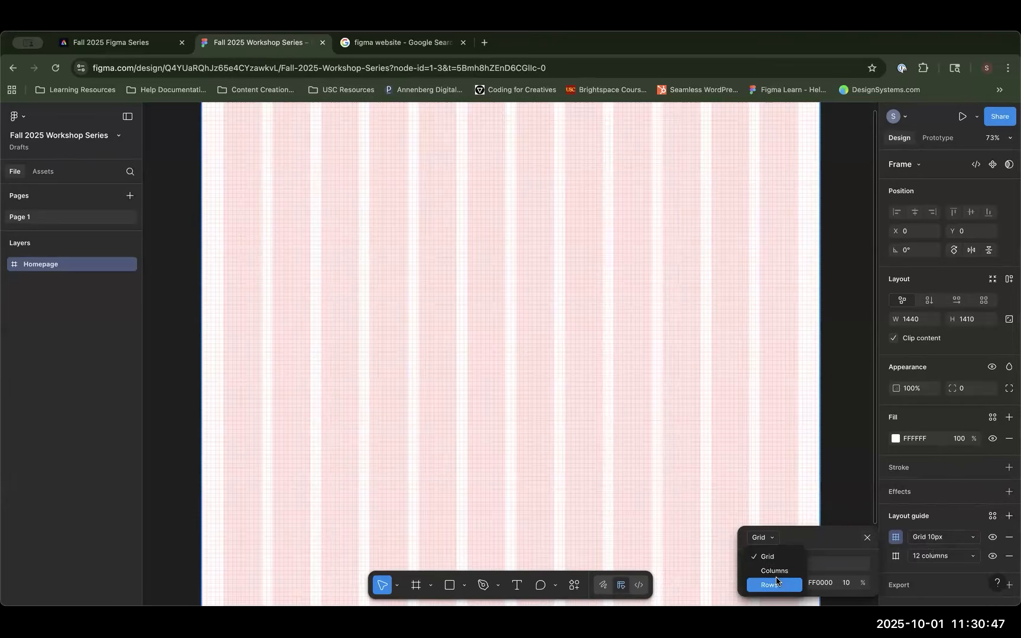
left_click(777, 586)
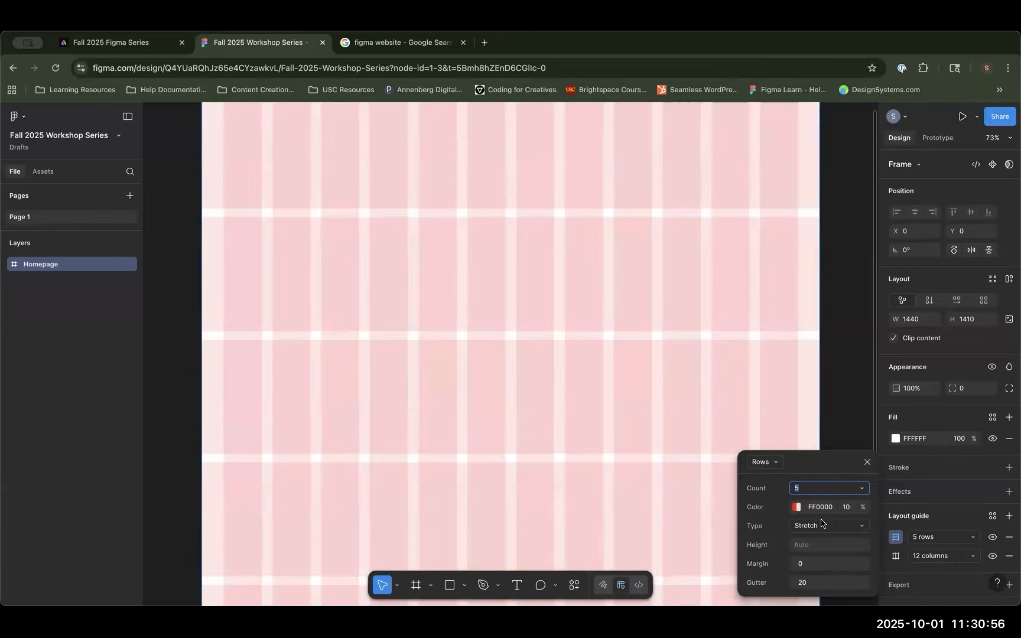
Step: Extend the Homepage frame downward to a height of about 1539, keeping its width of 1440
scroll(679, 283, "down", 3)
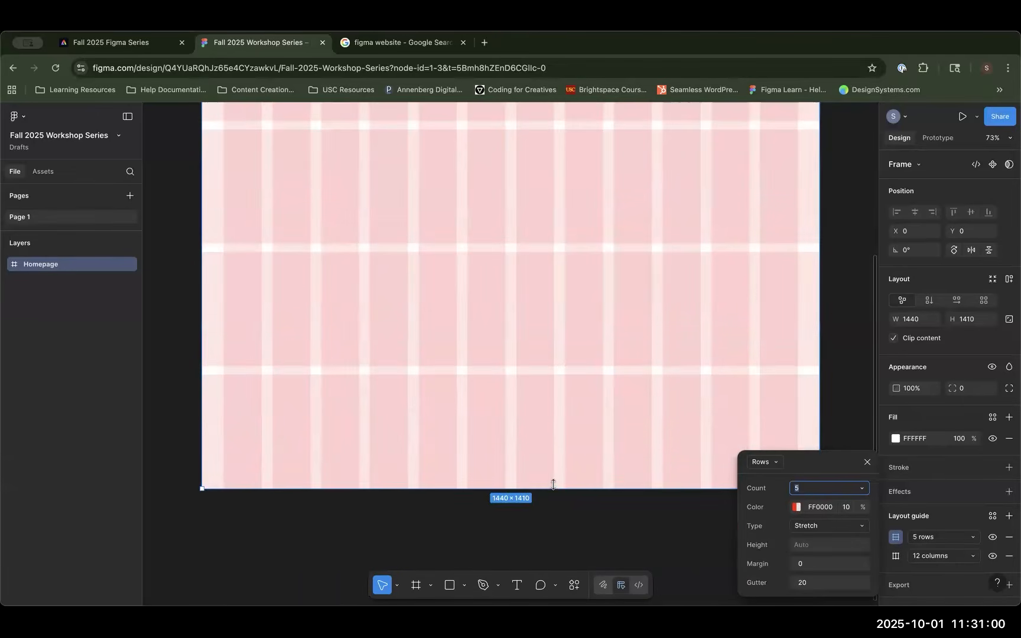
left_click_drag(551, 488, 530, 544)
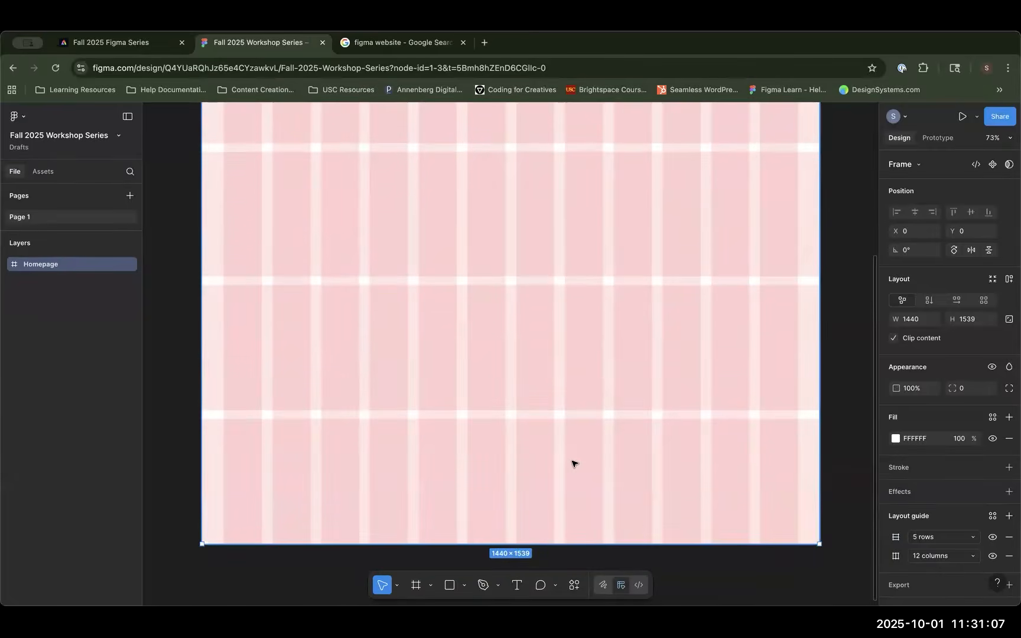
scroll(573, 463, "up", 3)
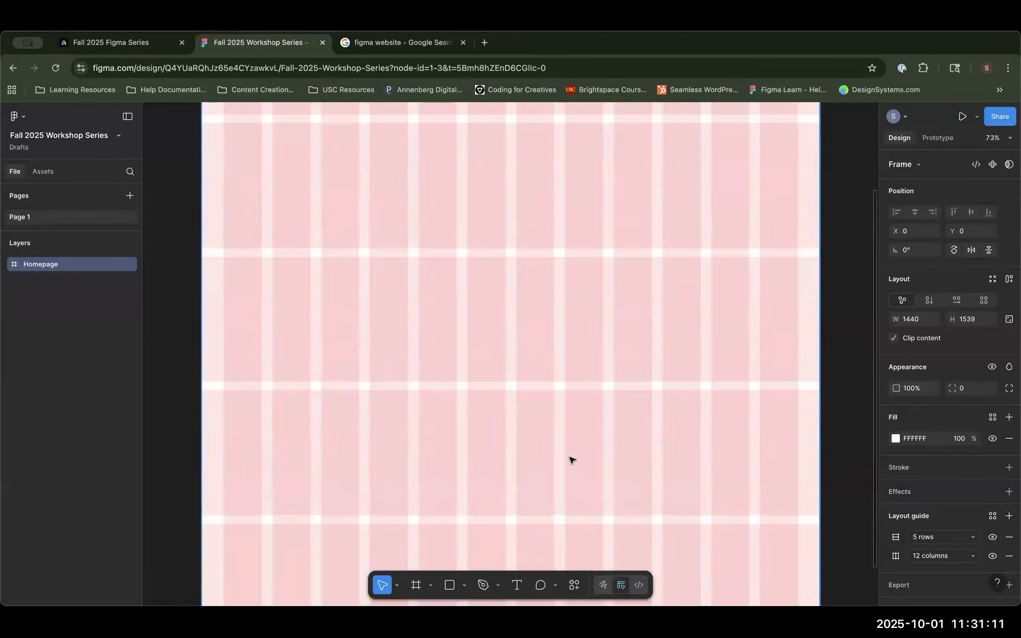
Step: Set the row guide's count to Auto and its type to Top
left_click(896, 536)
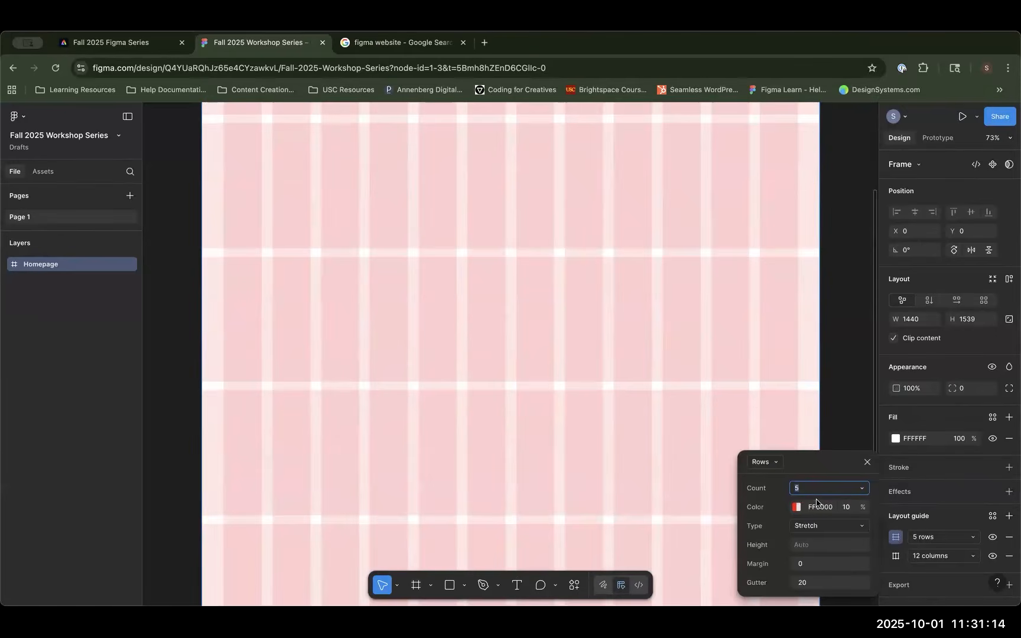
left_click(867, 489)
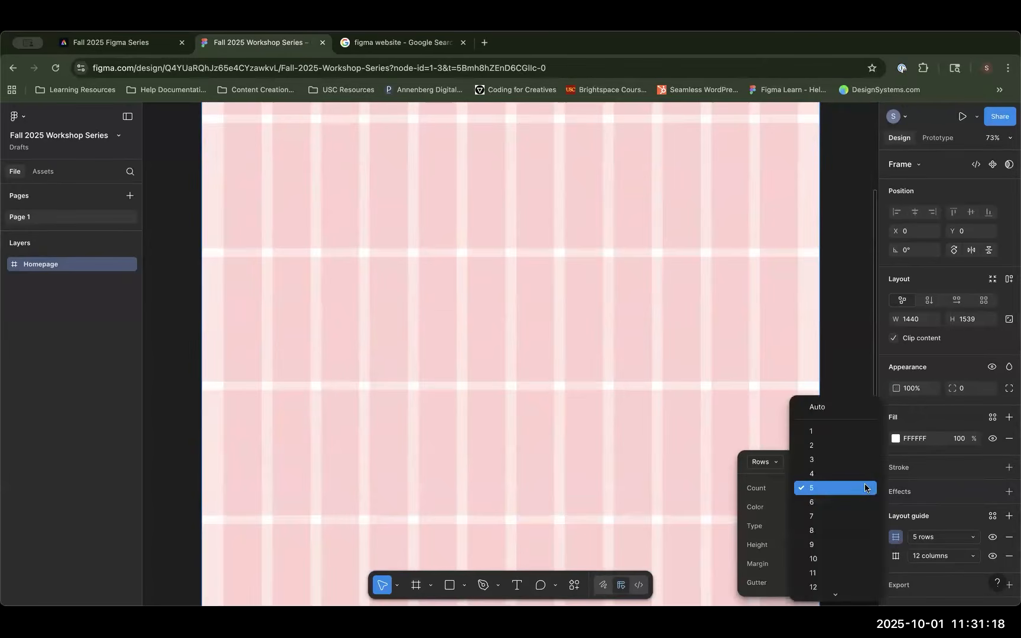
left_click(839, 409)
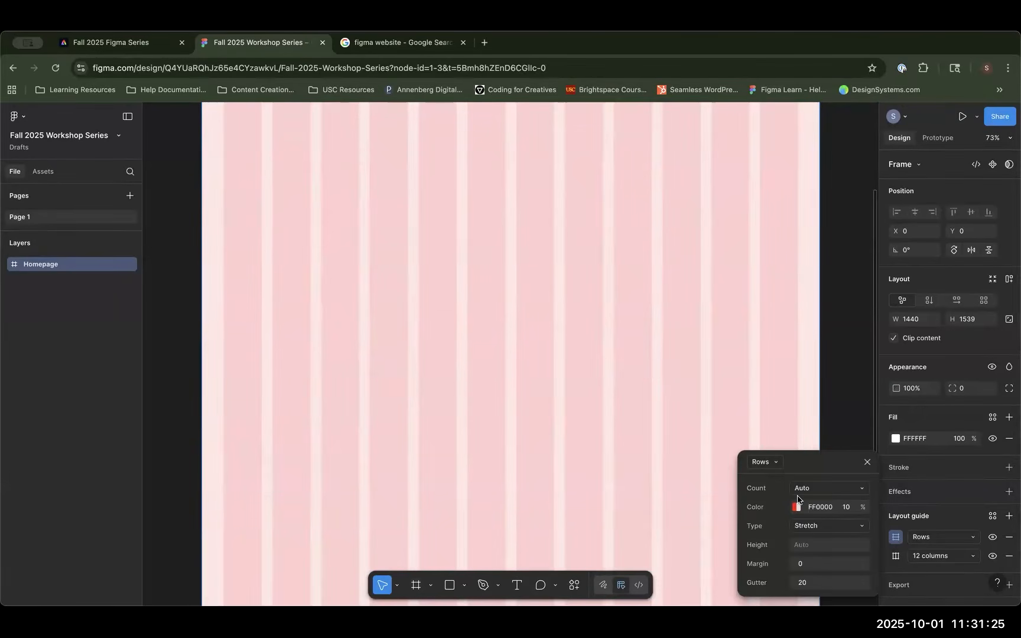
left_click(821, 527)
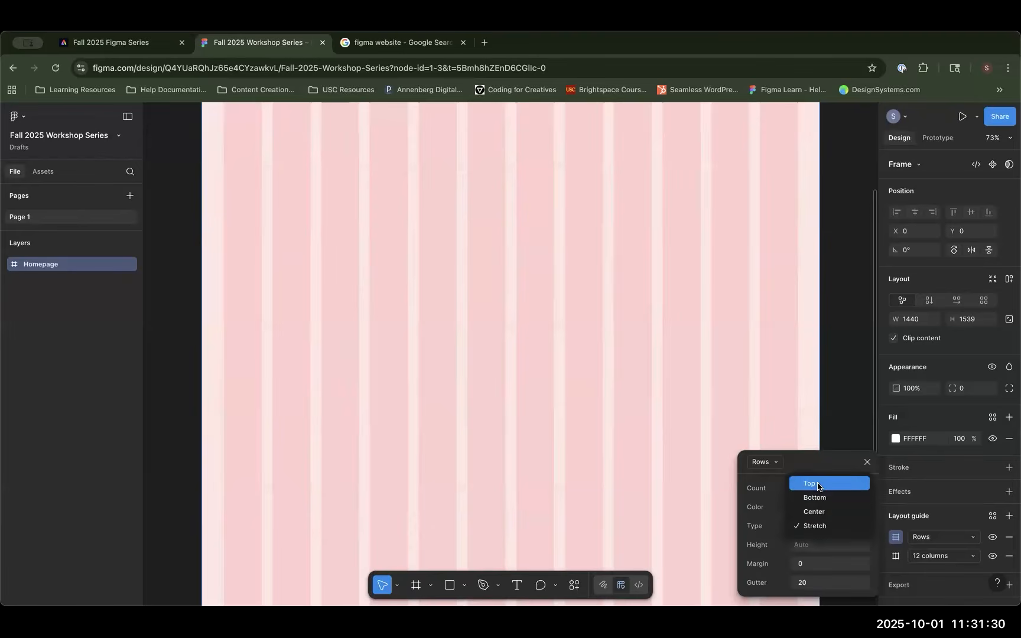
left_click(818, 484)
scroll(681, 389, "up", 5)
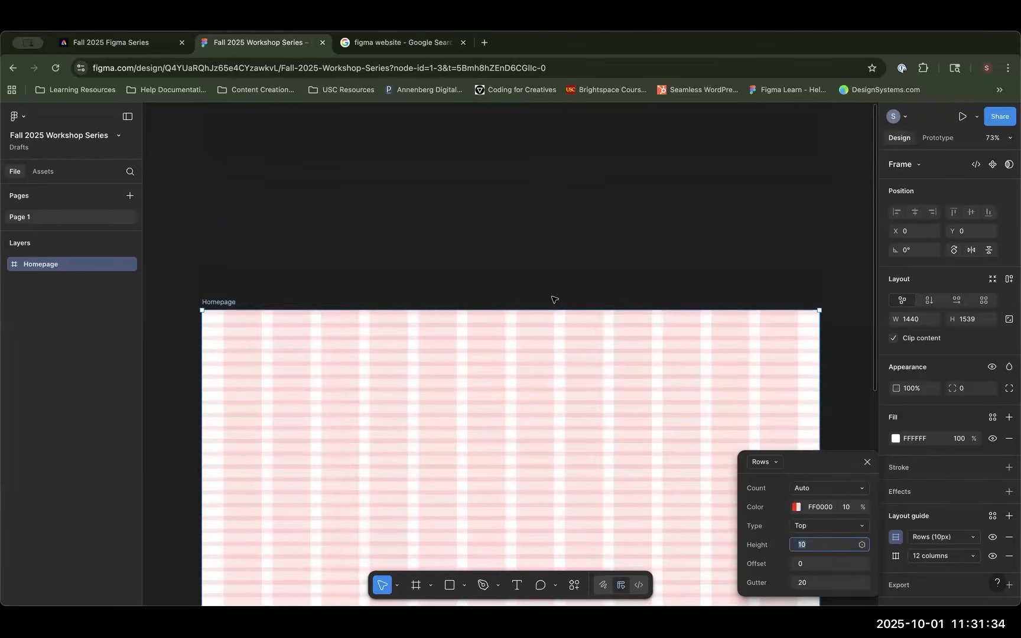
Step: Extend the Homepage frame downward to a height of about 1611, keeping its width of 1440
scroll(539, 335, "down", 3)
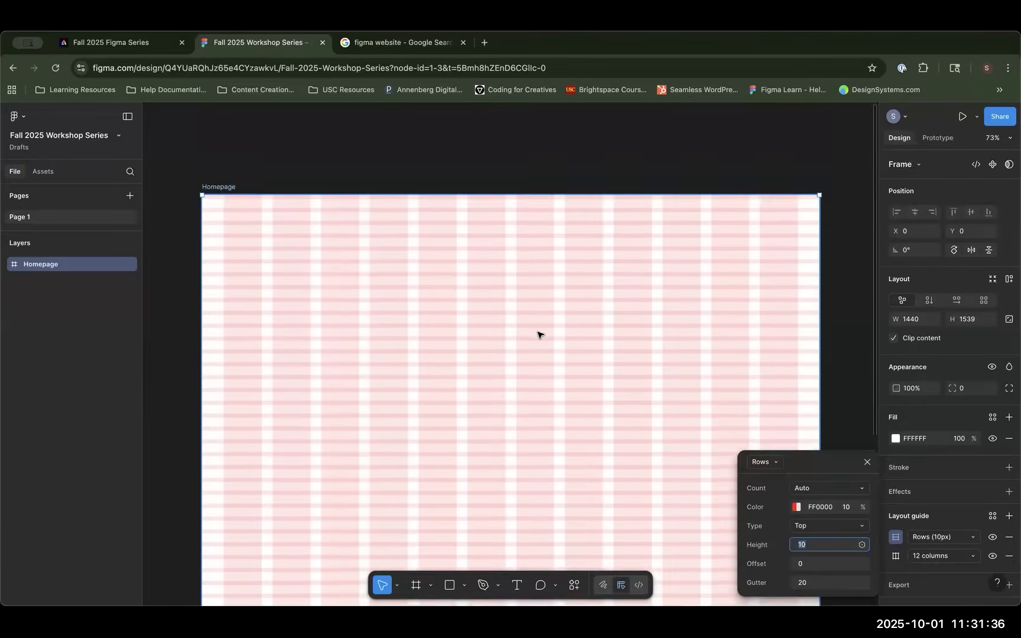
scroll(539, 335, "down", 8)
scroll(531, 358, "down", 3)
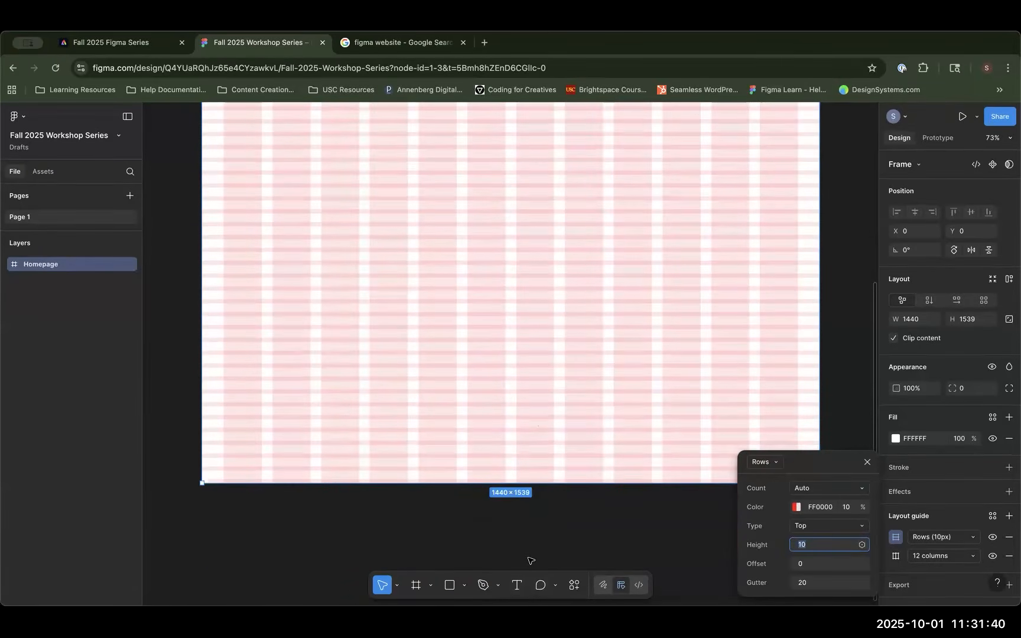
scroll(514, 548, "up", 1)
scroll(512, 547, "down", 2)
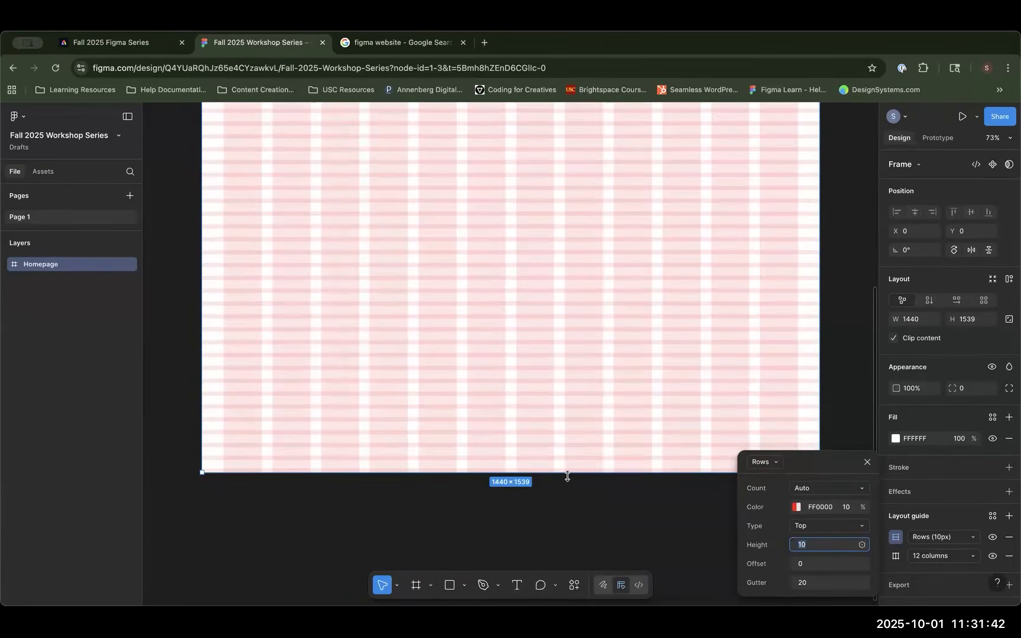
left_click_drag(567, 508, 561, 392)
Step: Set the Homepage row guide's height to 100, offset to 50 and gutter to 25, and close its settings
left_click(895, 537)
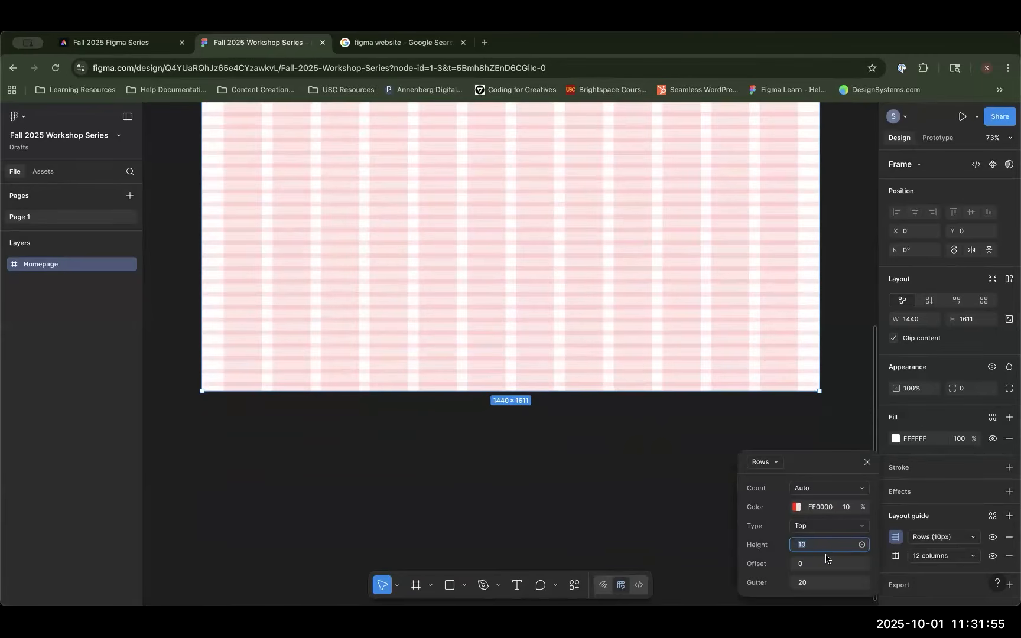
type("1")
key("Tab")
scroll(583, 234, "up", 10)
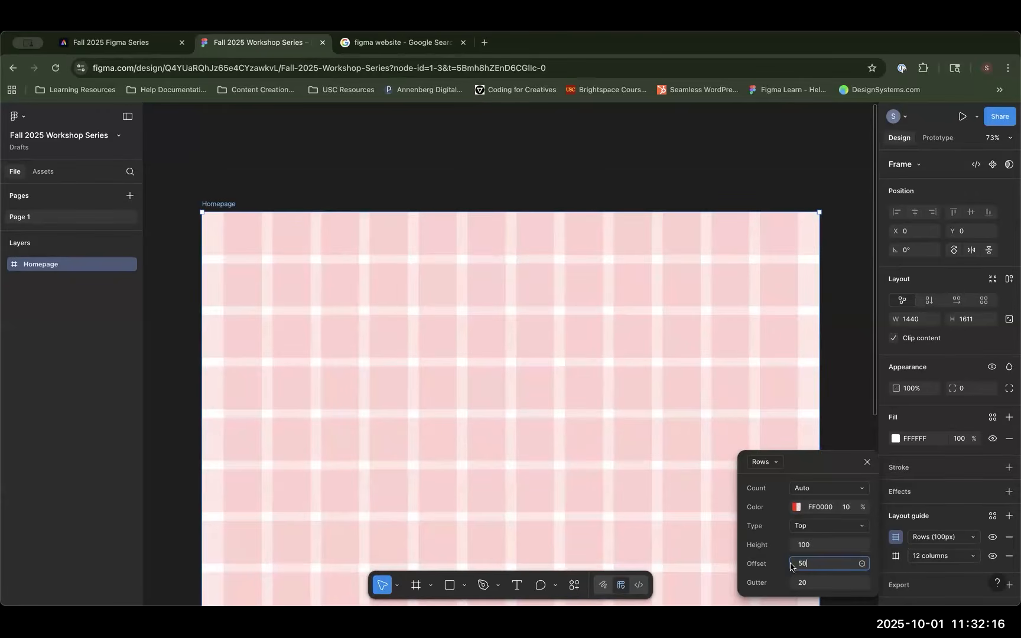
left_click(815, 584)
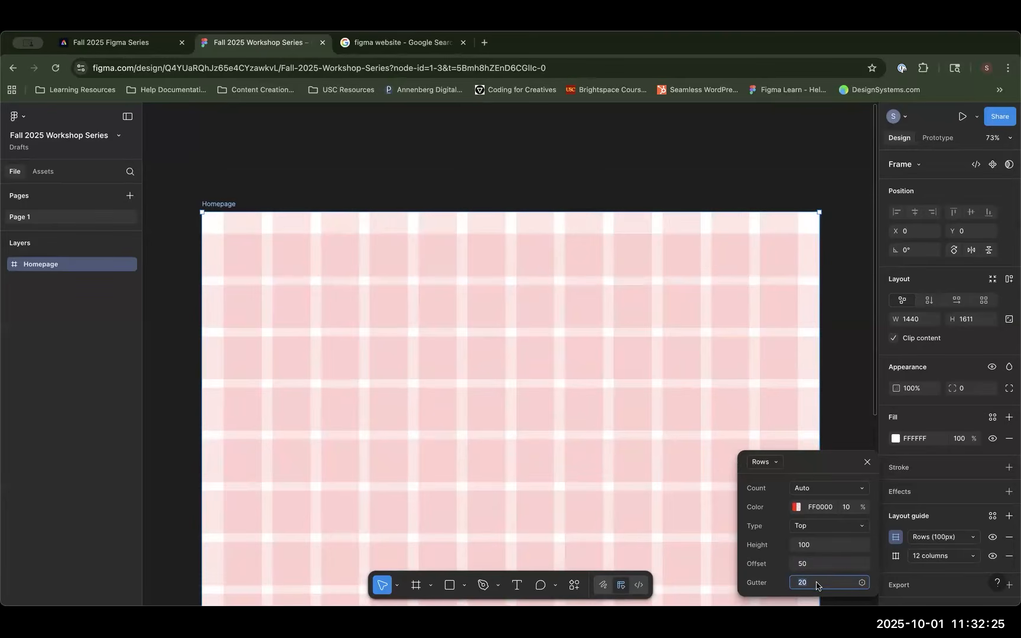
type("25")
key("Return")
left_click(530, 423)
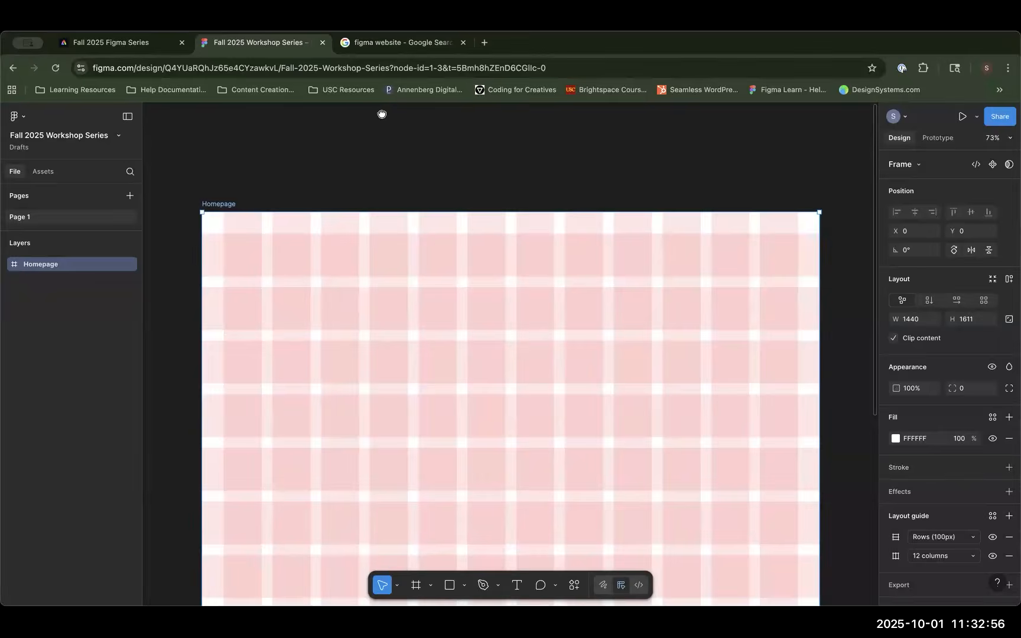
Step: Add a 1440 × 1024 Desktop frame beside the Homepage frame and delete it again
scroll(382, 114, "right", 10)
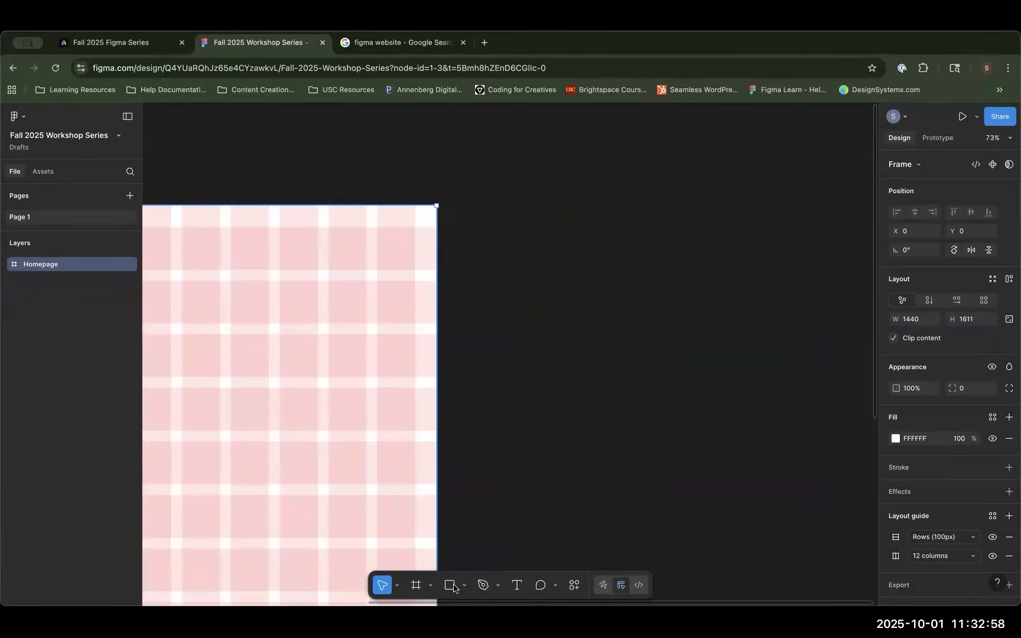
key("f")
left_click(906, 295)
left_click_drag(645, 302, 644, 345)
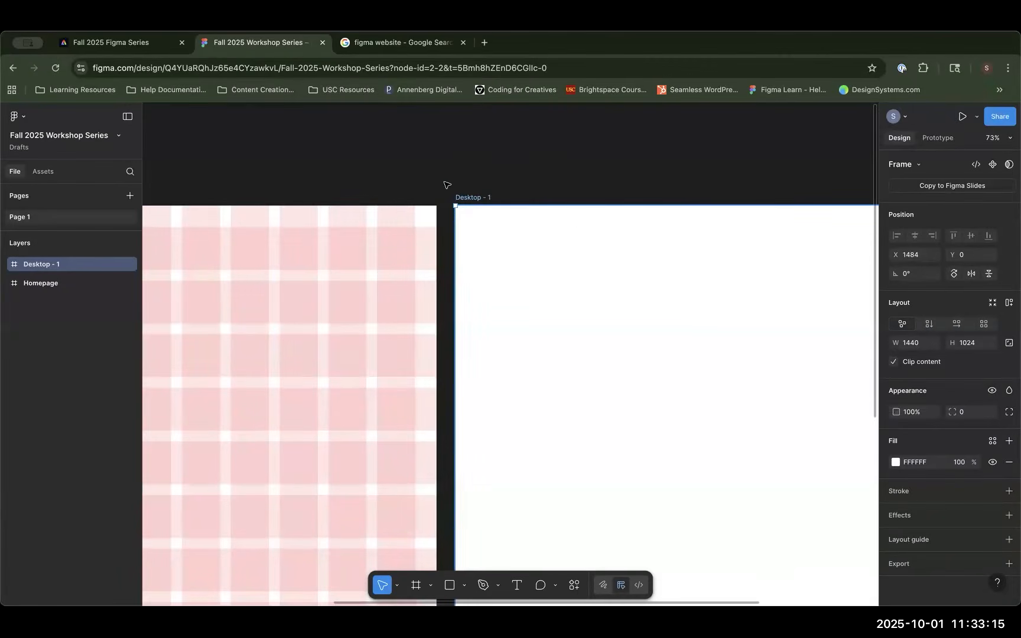
key("Delete")
Step: Save the Homepage frame's row and column guides as a layout guide style named Website Layout
scroll(416, 174, "left", 10)
left_click(240, 209)
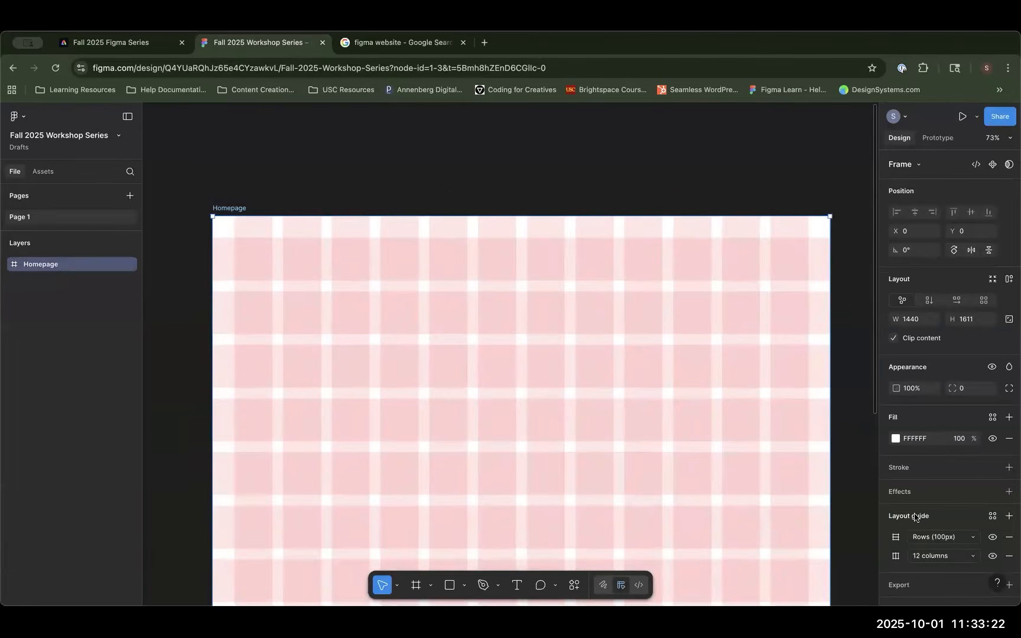
scroll(922, 490, "down", 1)
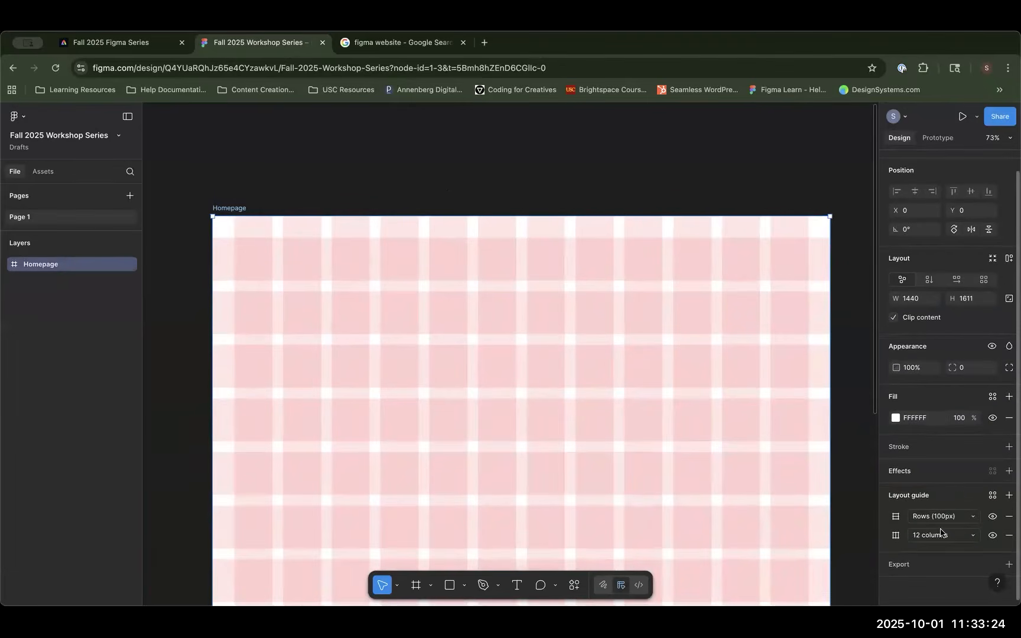
left_click(993, 496)
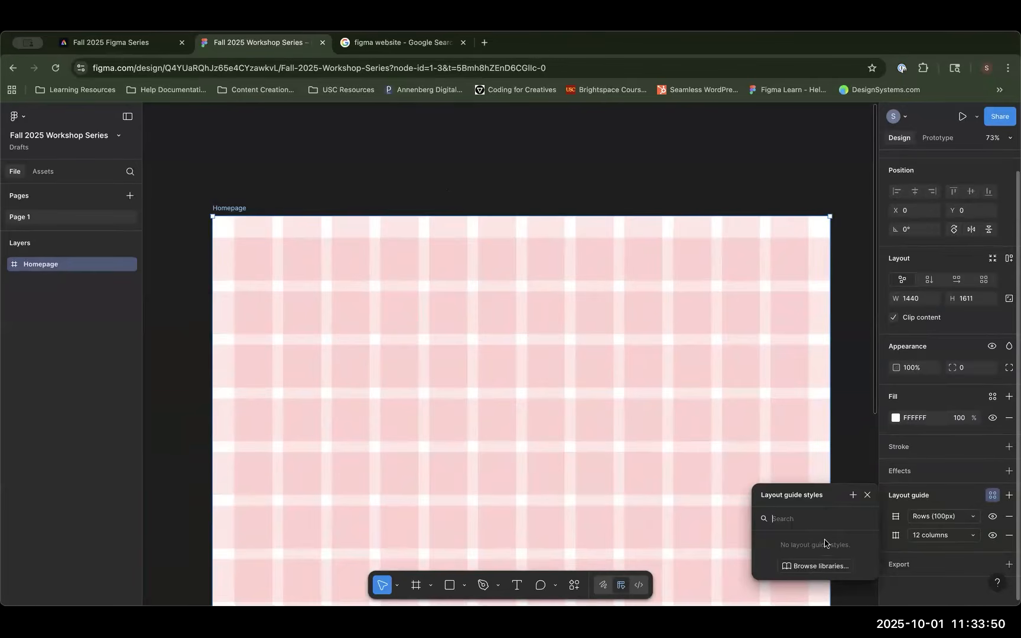
left_click(853, 496)
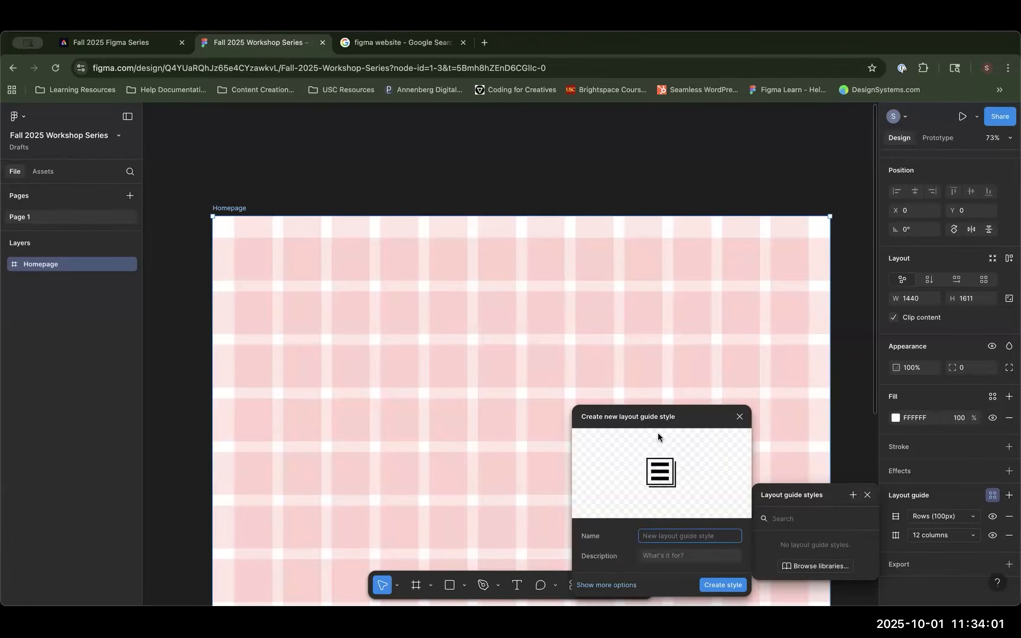
type("Website Layout")
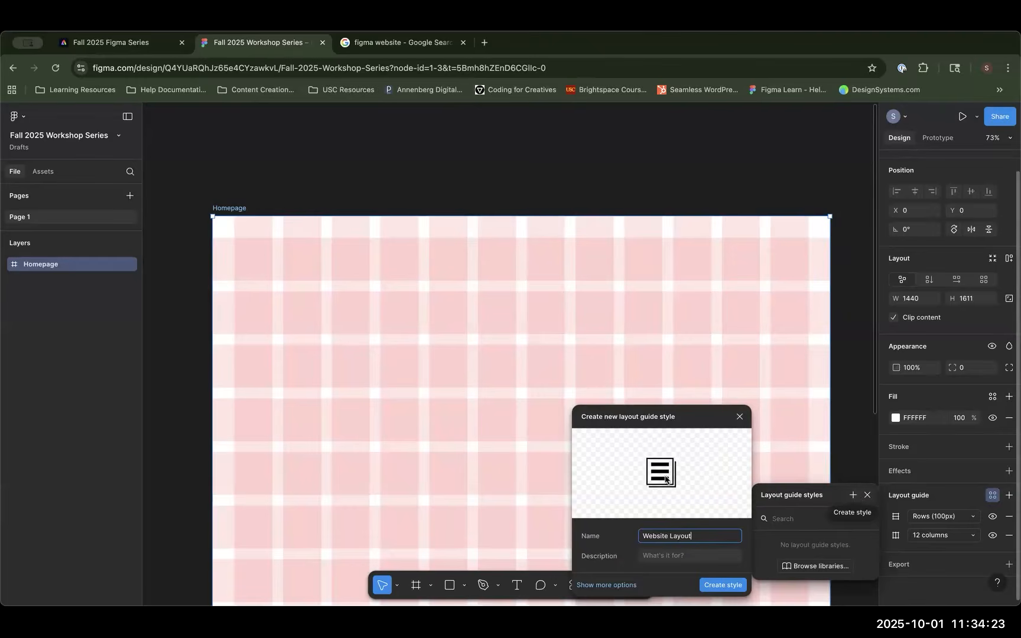
left_click(724, 583)
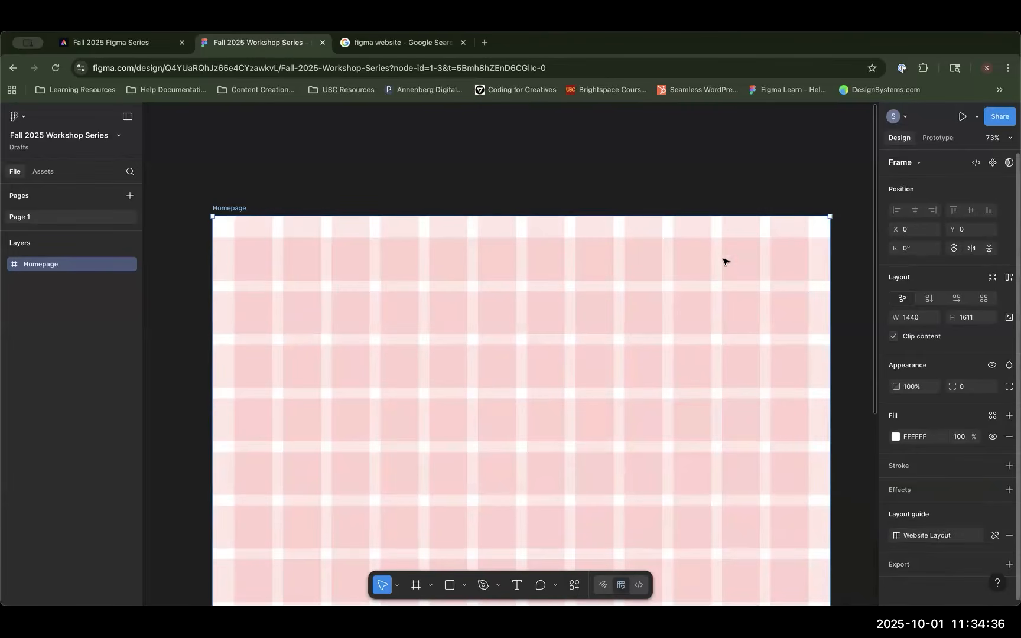
Step: Add a 1440 × 1024 Desktop frame beside Homepage and apply the Website Layout guide style to it
scroll(530, 170, "right", 10)
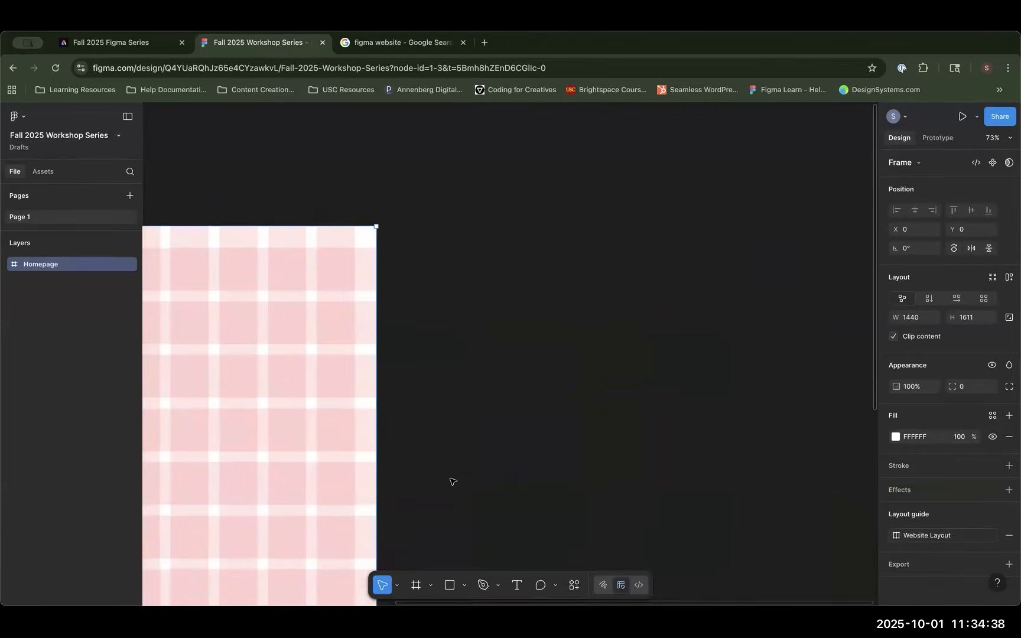
left_click(417, 584)
left_click(957, 326)
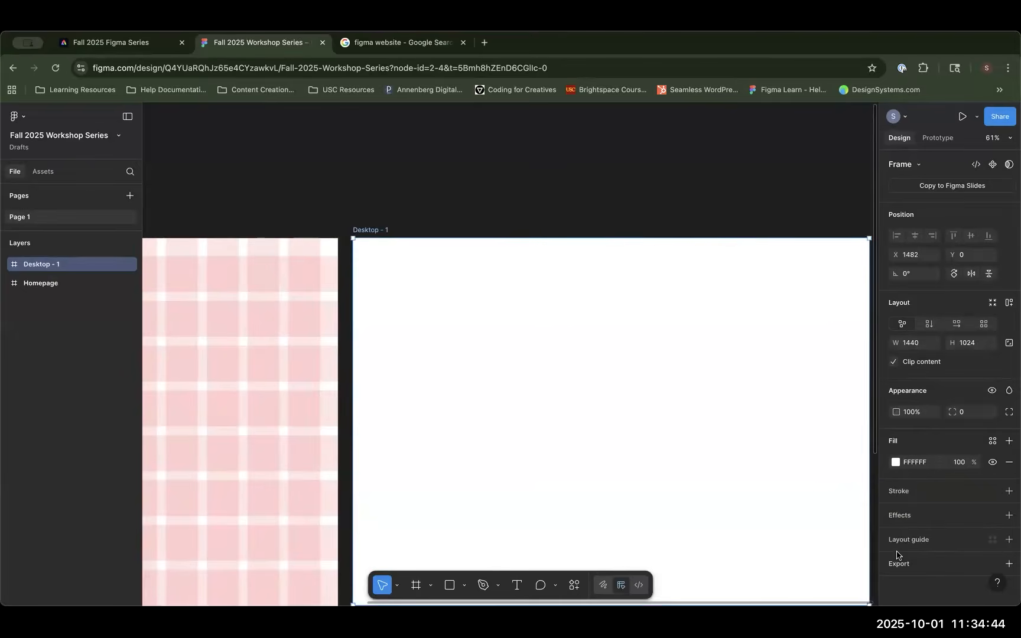
scroll(547, 303, "down", 1)
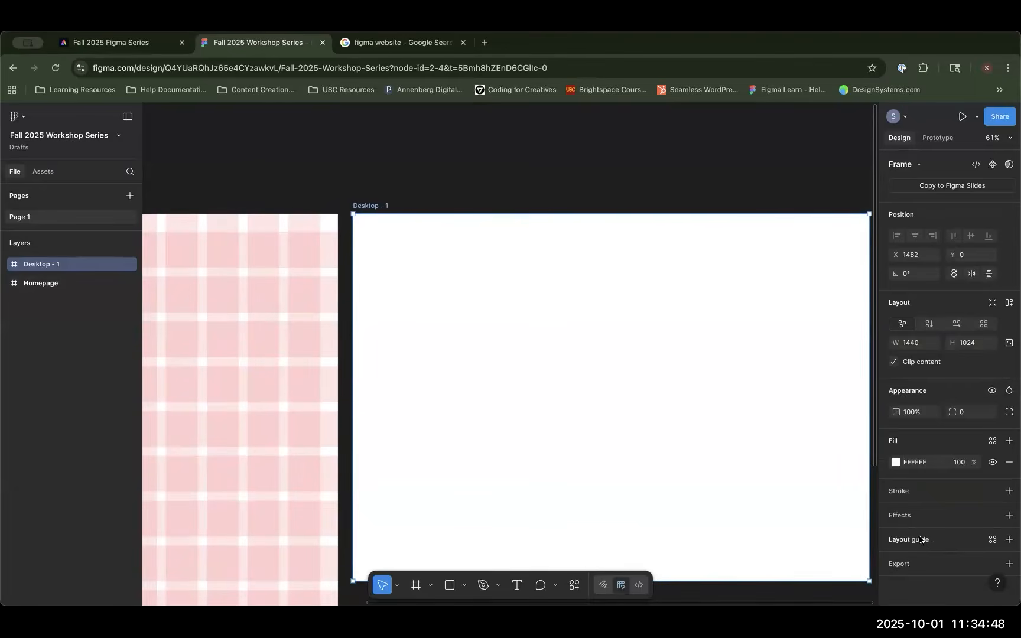
left_click(993, 541)
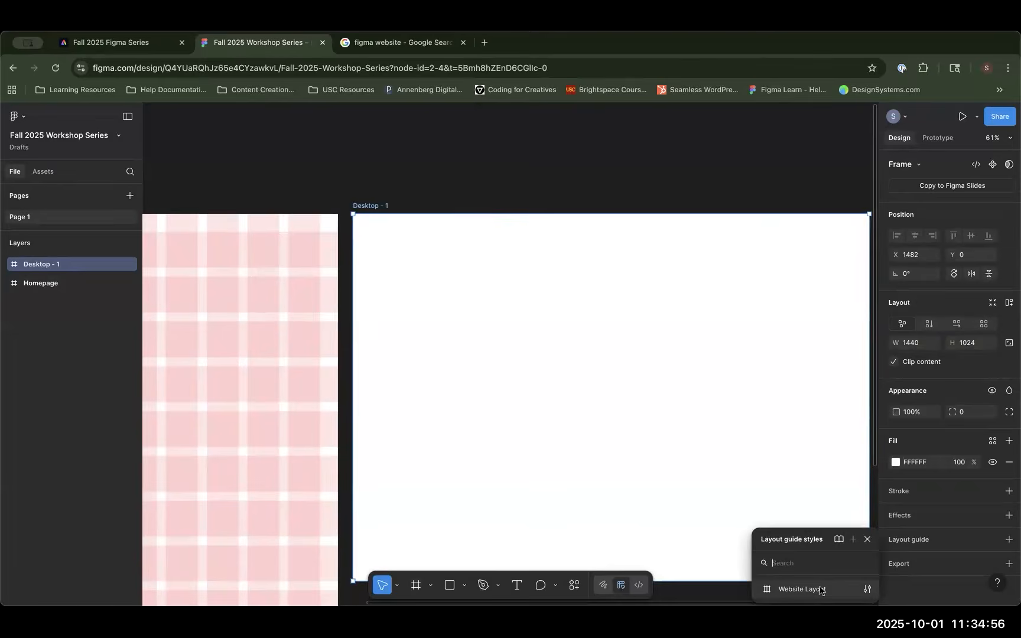
left_click(802, 589)
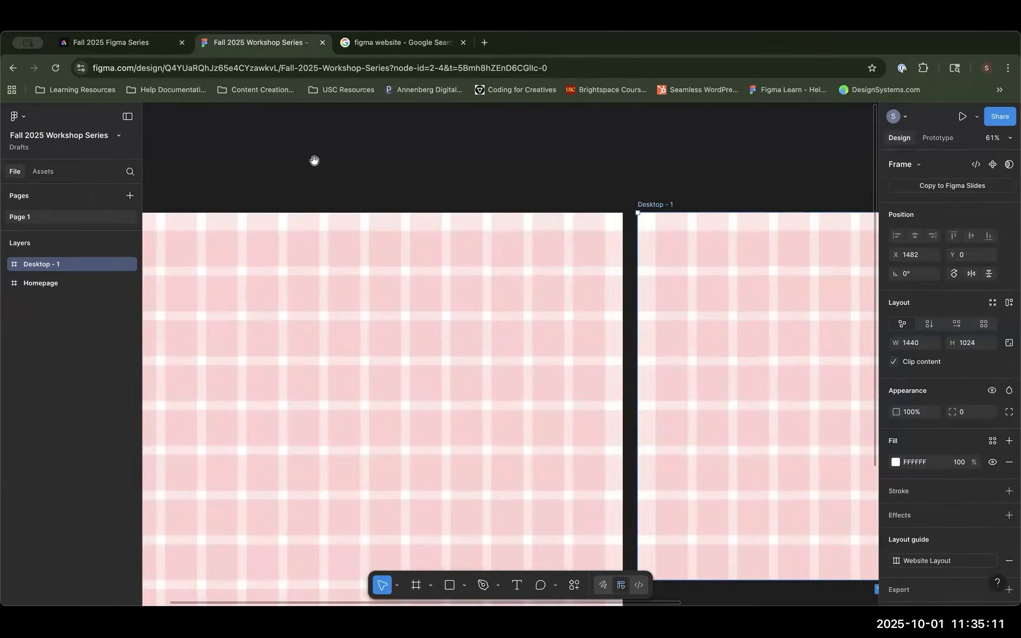
Step: Compare how the Website Layout style applies to the Homepage and Desktop - 1 frames
scroll(319, 177, "left", 5)
left_click(327, 204)
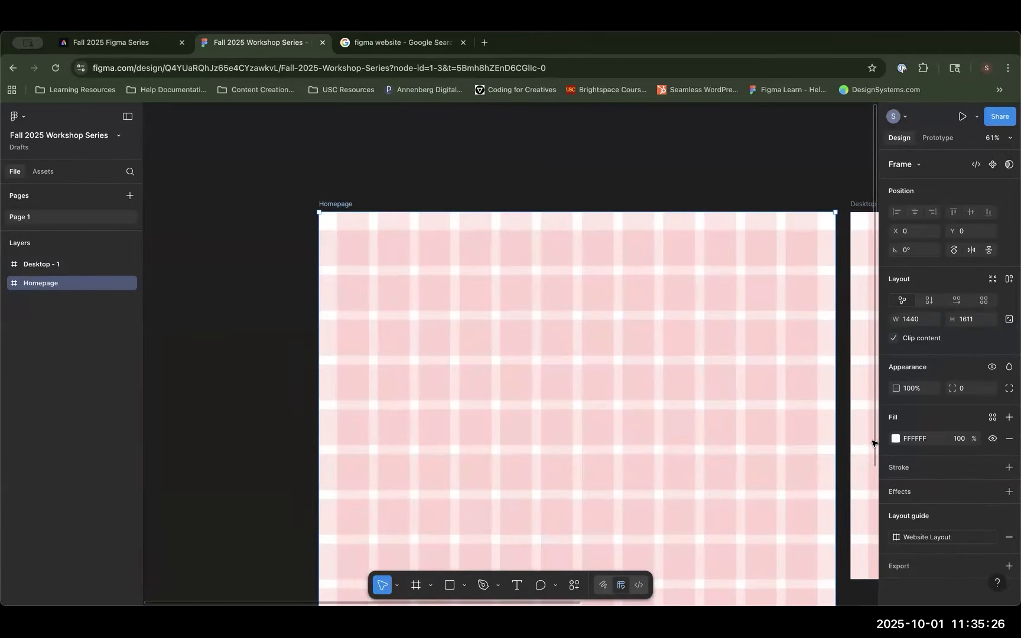
scroll(651, 189, "right", 5)
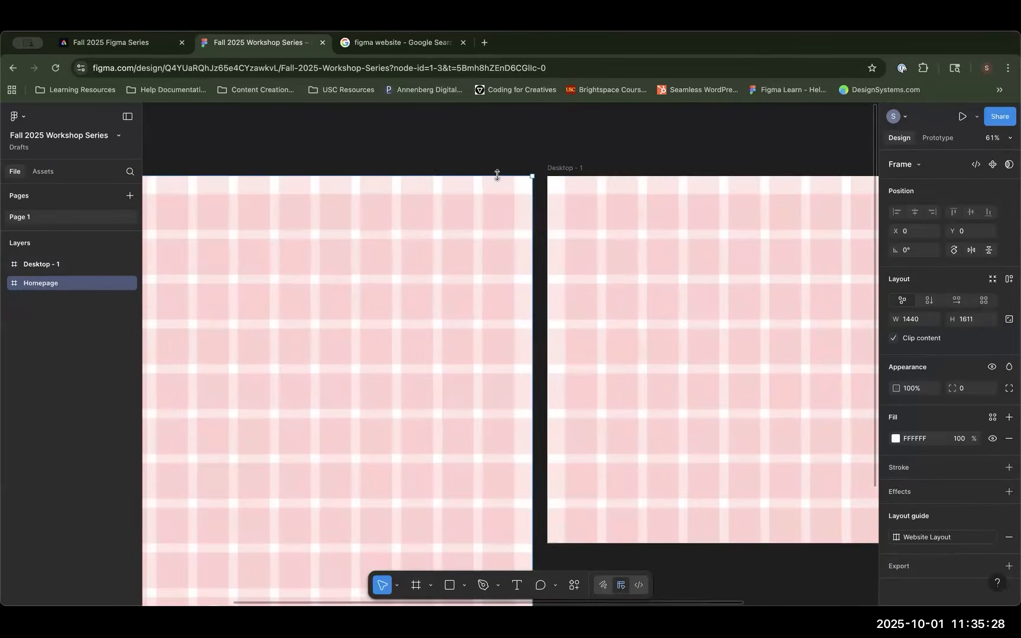
left_click(565, 173)
scroll(650, 160, "right", 3)
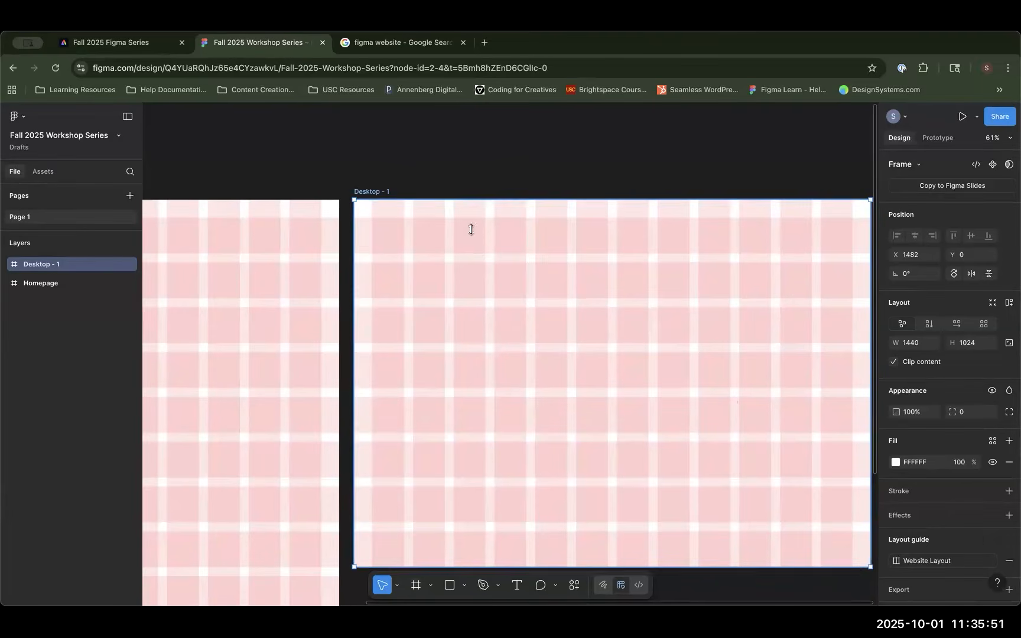
left_click_drag(377, 192, 378, 192)
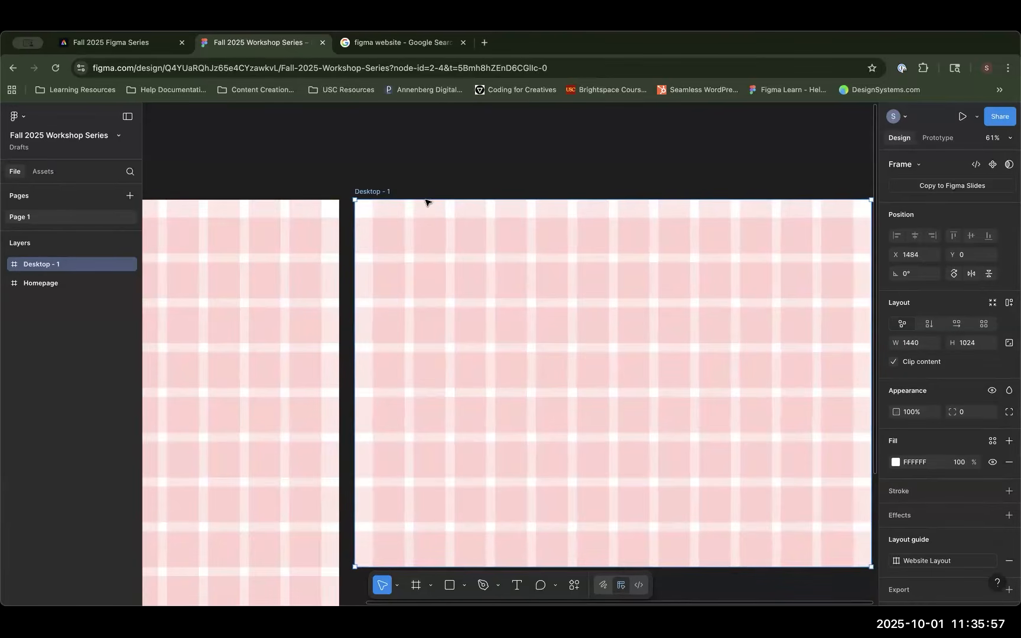
left_click_drag(453, 170, 641, 169)
left_click_drag(472, 132, 474, 151)
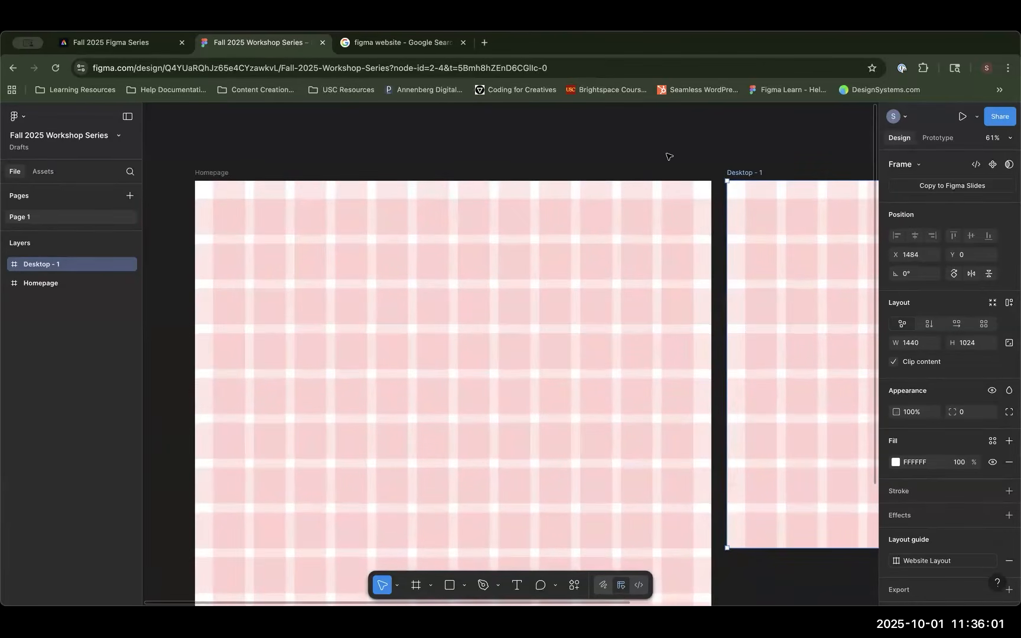
scroll(398, 130, "right", 5)
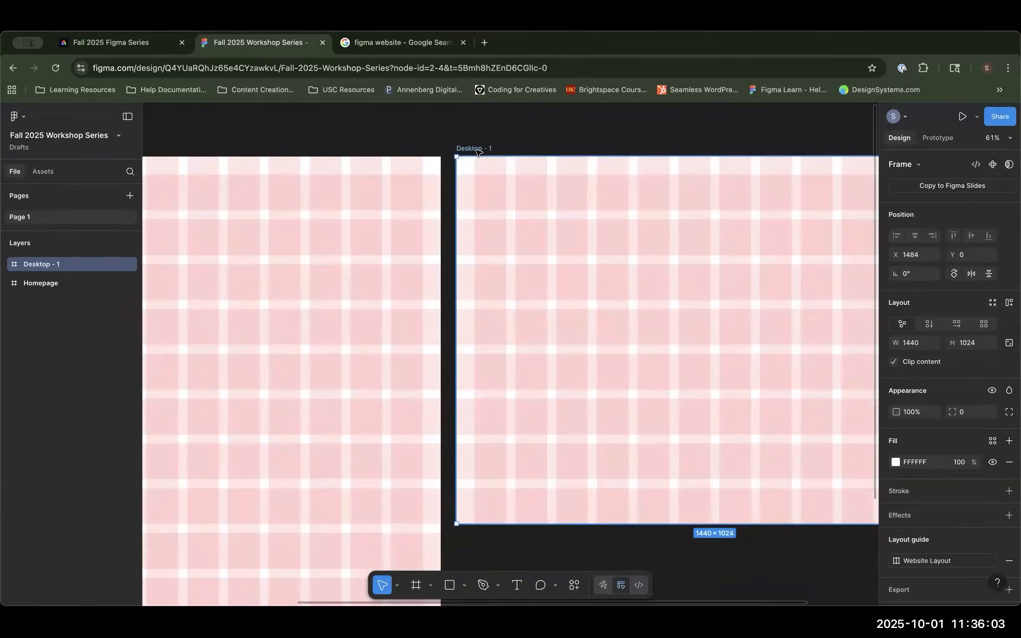
Step: Detach the Website Layout style from the Desktop - 1 frame and delete that frame
mouse_move(985, 562)
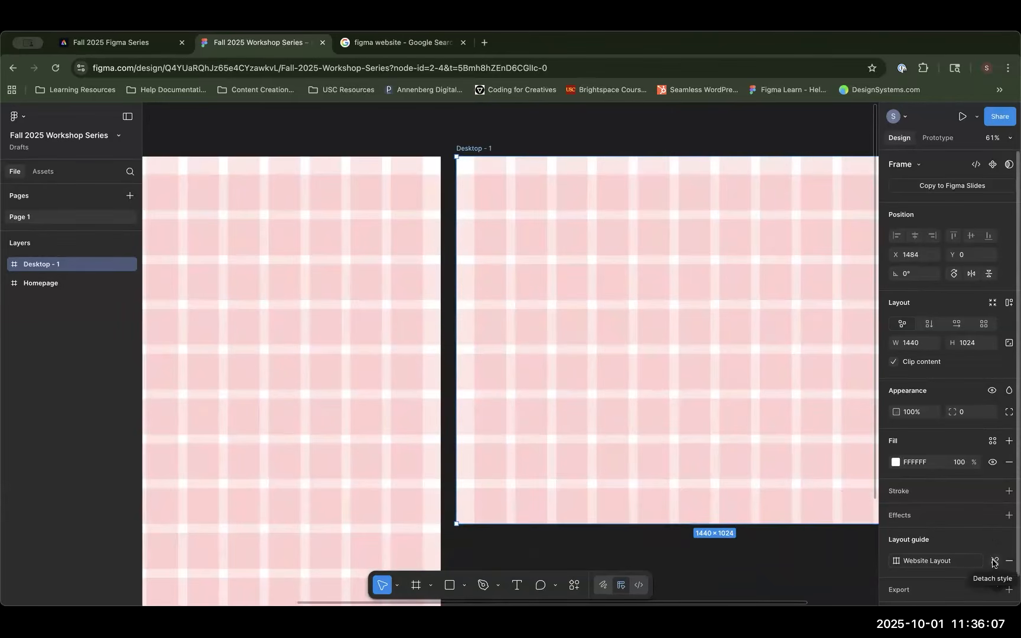
left_click(995, 561)
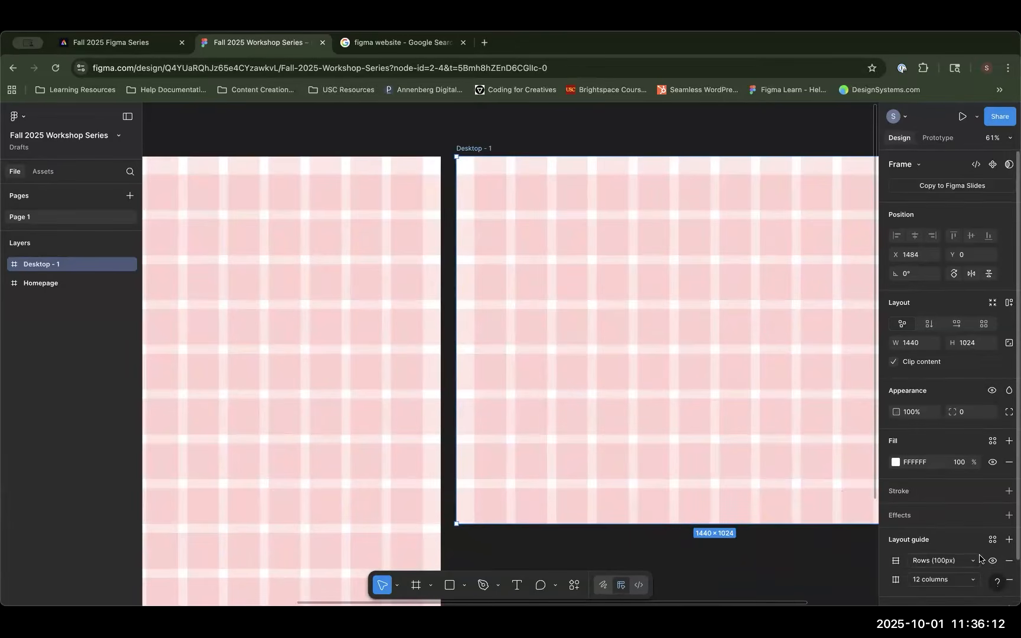
key("Delete")
Step: Detach the Website Layout guide style from the Homepage frame
scroll(564, 234, "left", 6)
left_click(564, 234)
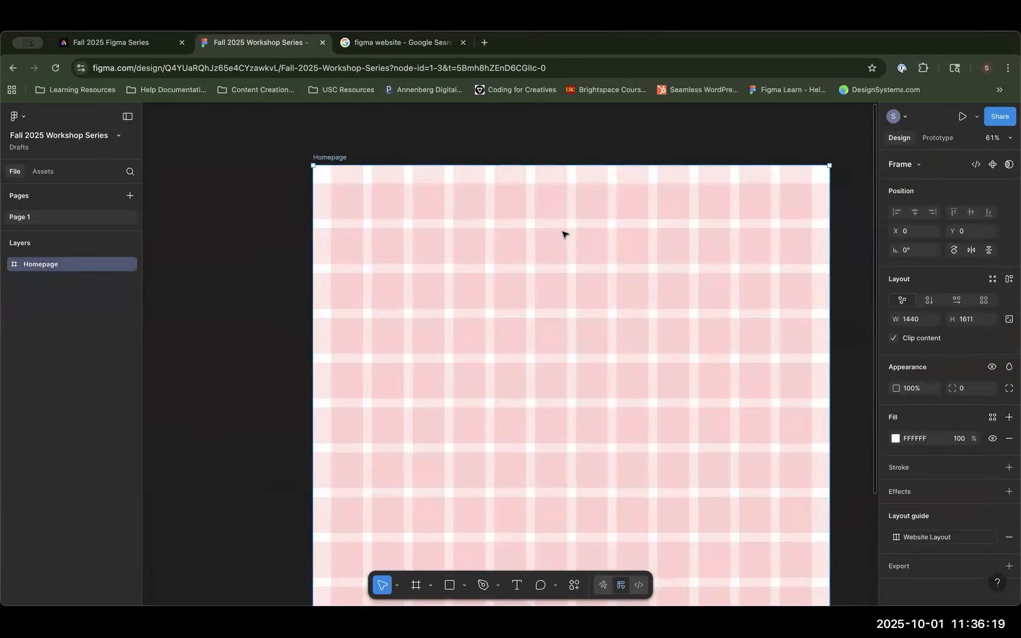
left_click(993, 537)
left_click_drag(564, 126, 405, 105)
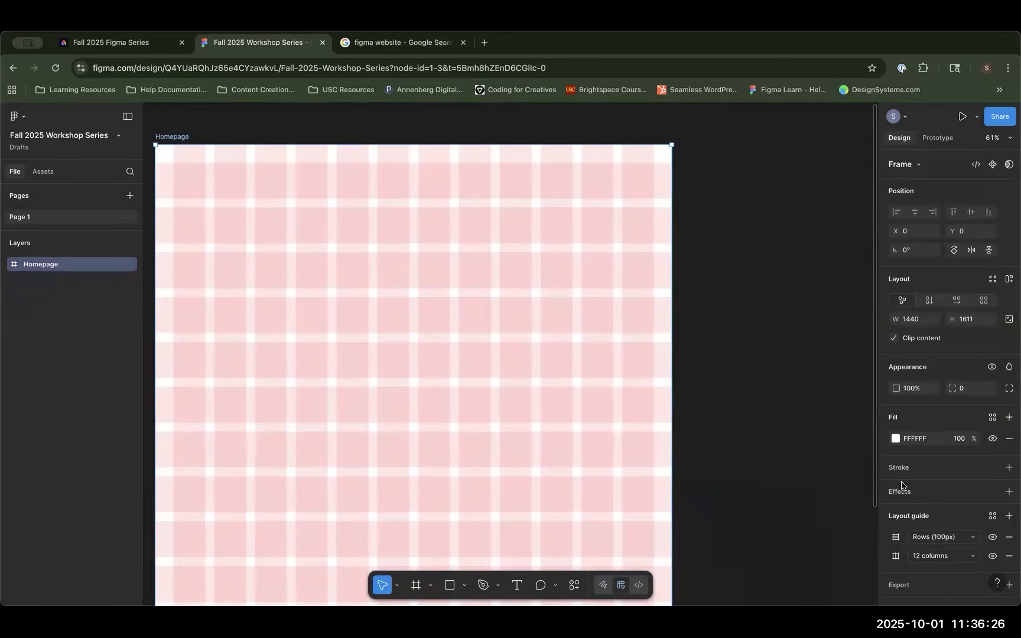
Step: Reapply the existing Website Layout guide style to the Homepage frame
left_click(992, 516)
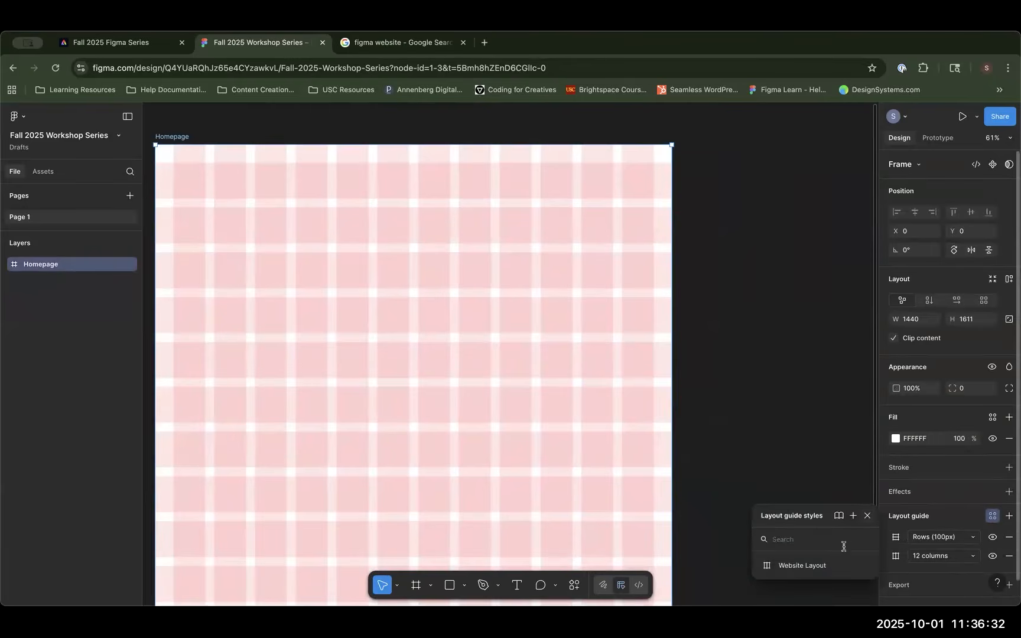
left_click(853, 516)
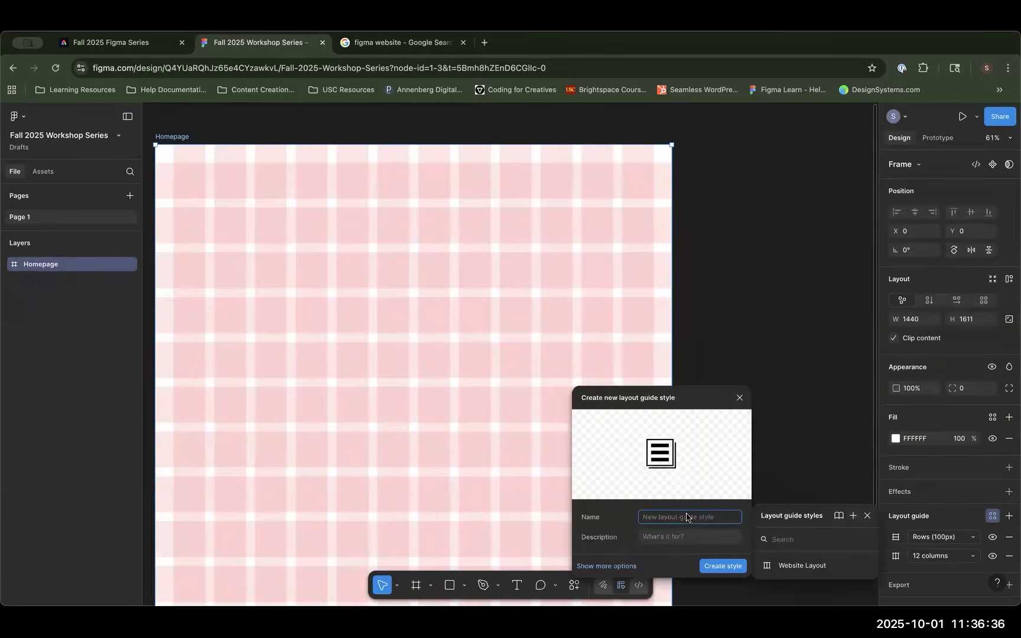
left_click(712, 565)
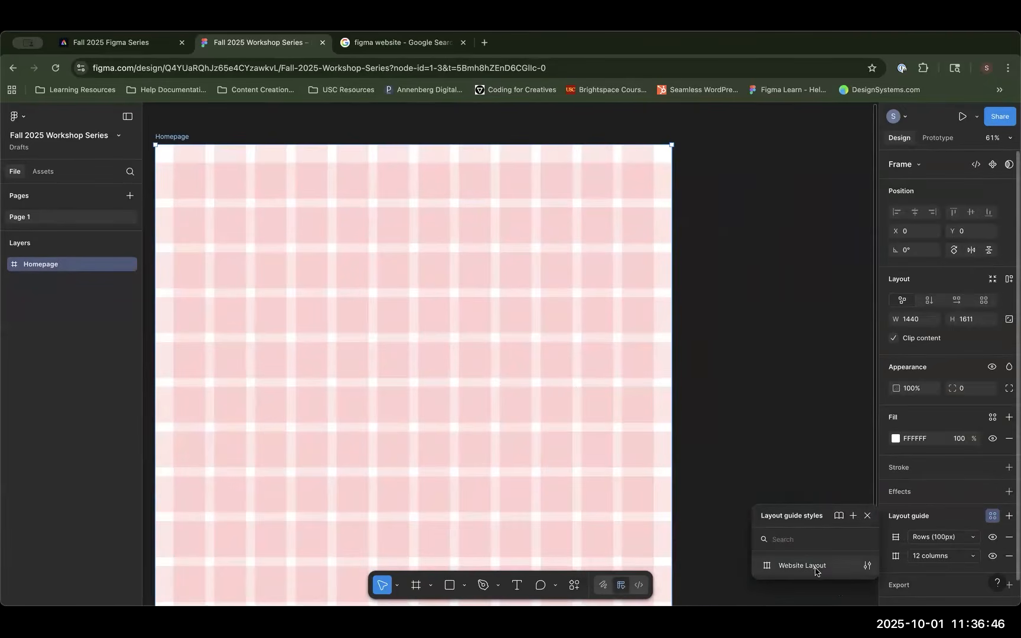
left_click(834, 569)
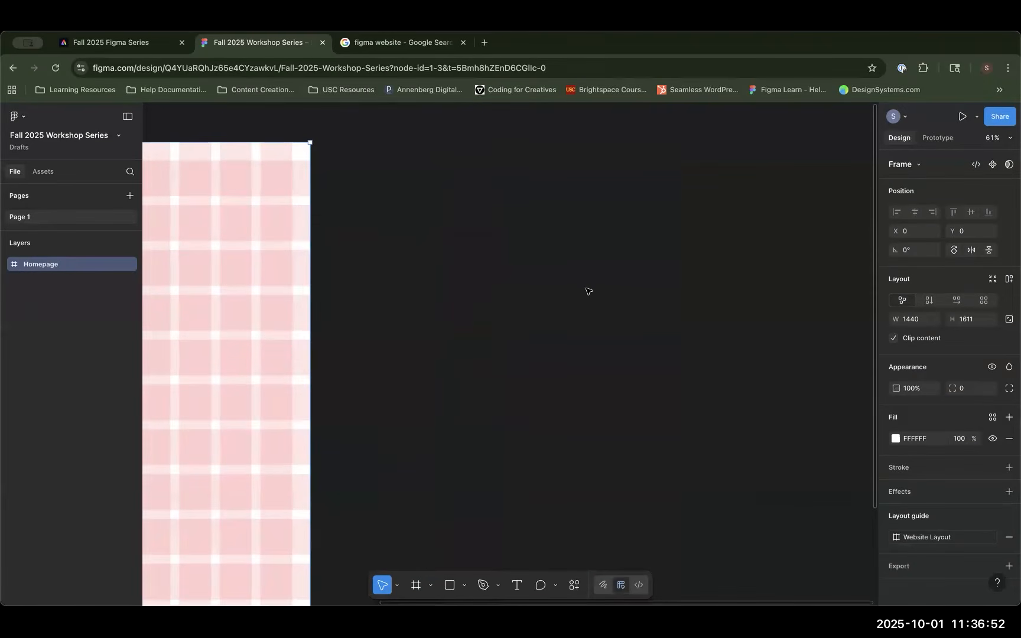
Step: Add a 1440×1024 Desktop frame beside the Homepage frame and apply the Website Layout guide style to it
key("f")
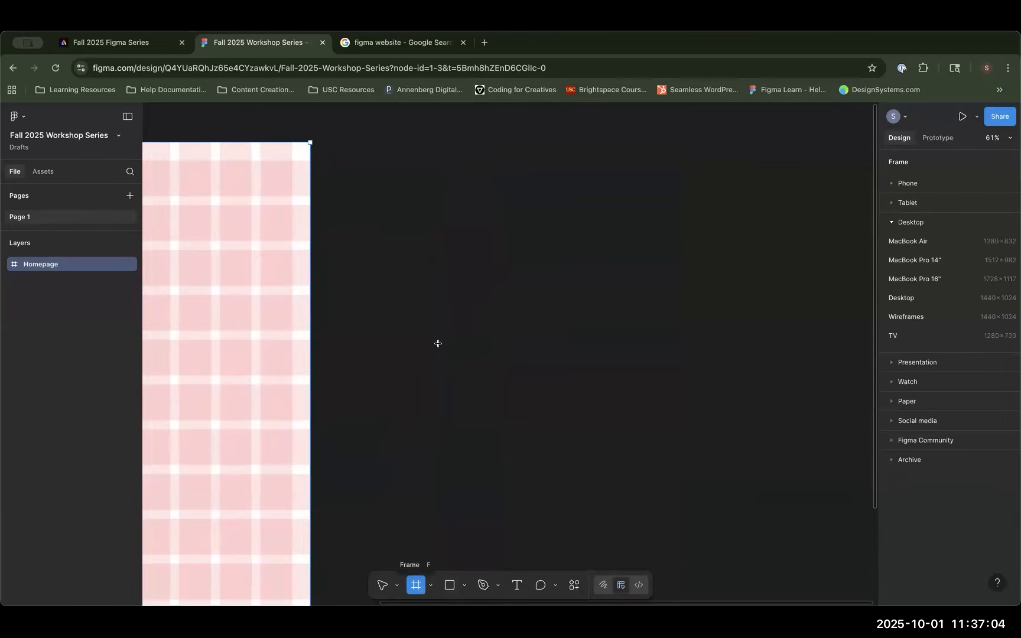
left_click(901, 298)
left_click_drag(352, 135, 351, 135)
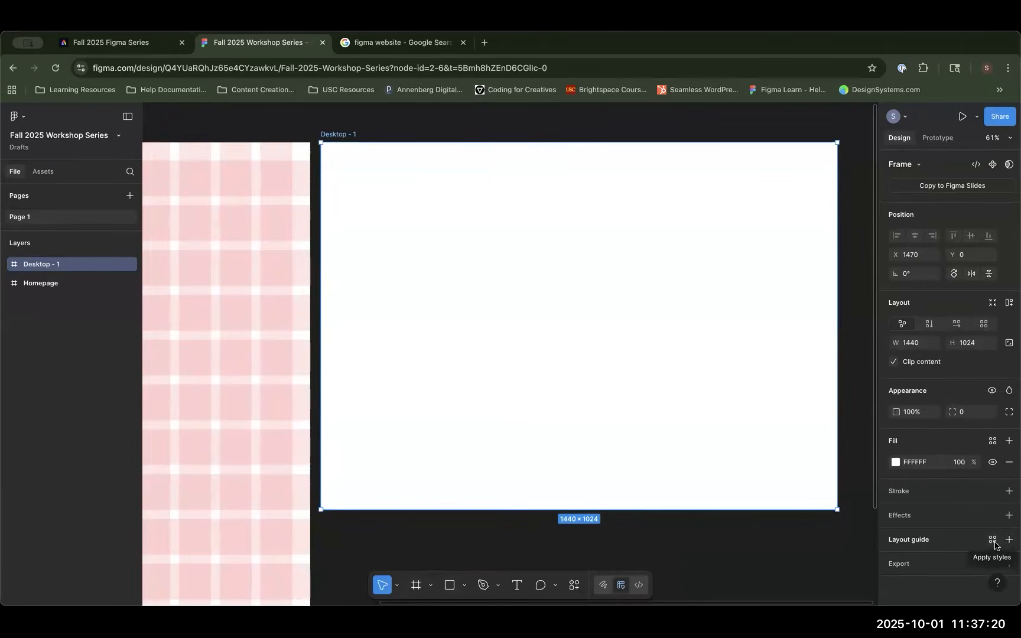
left_click(995, 545)
left_click(823, 592)
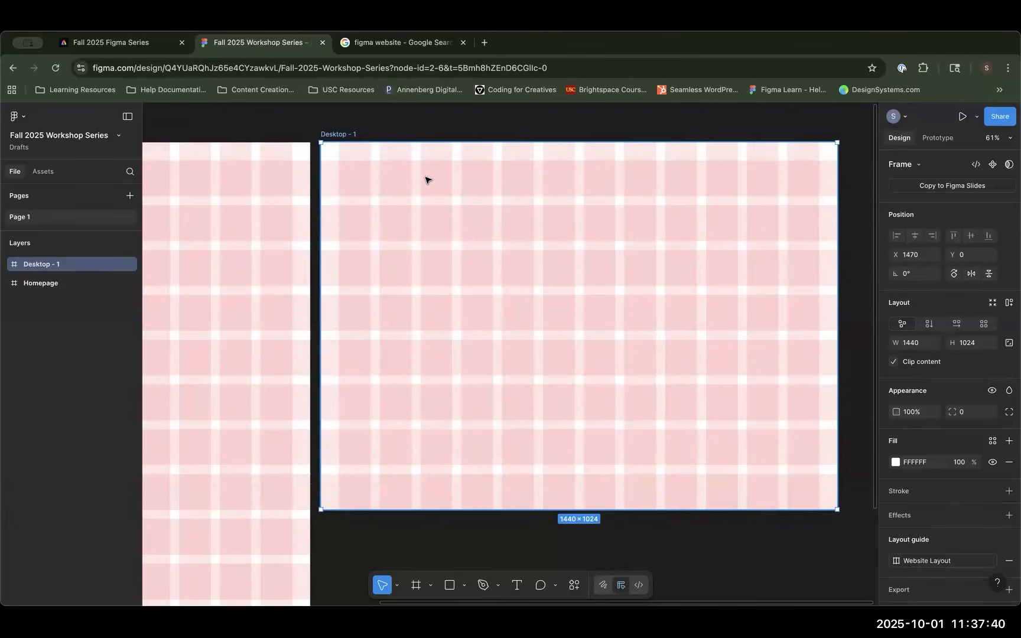
Step: Delete the Desktop - 1 frame, undo the deletion, and clear the selection
key("Delete")
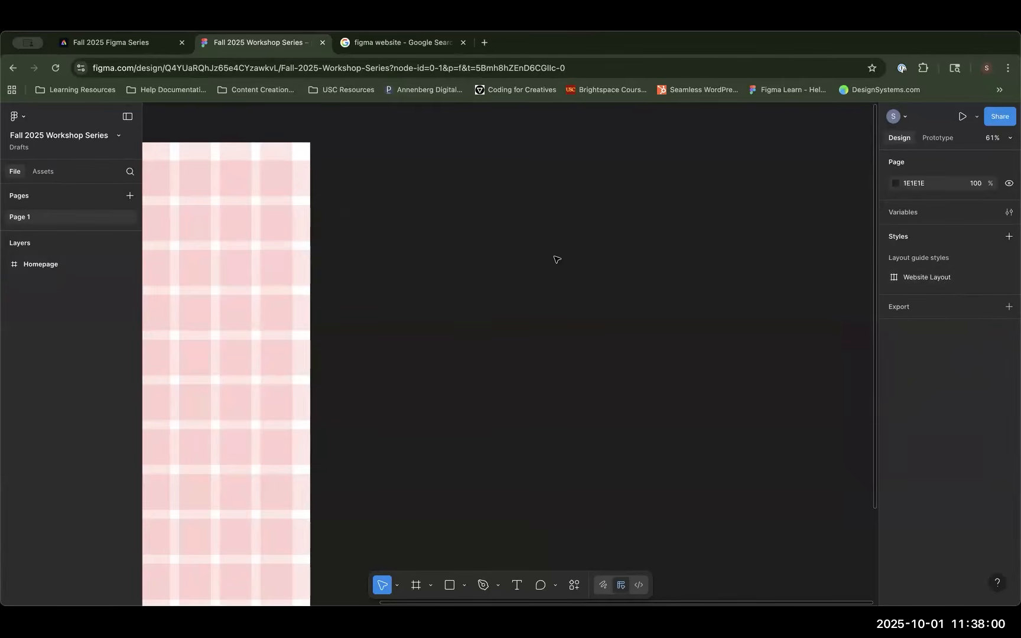
key("super+z")
left_click(381, 131)
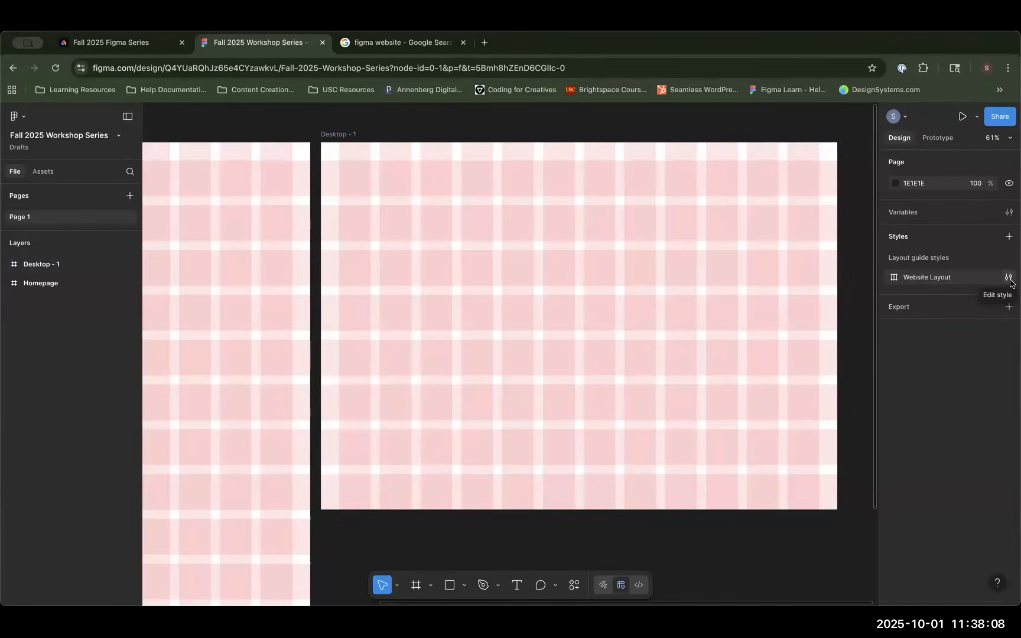
Step: In the Website Layout guide style, hide the 100px rows to preview only the columns, and show the rows again
left_click(1010, 282)
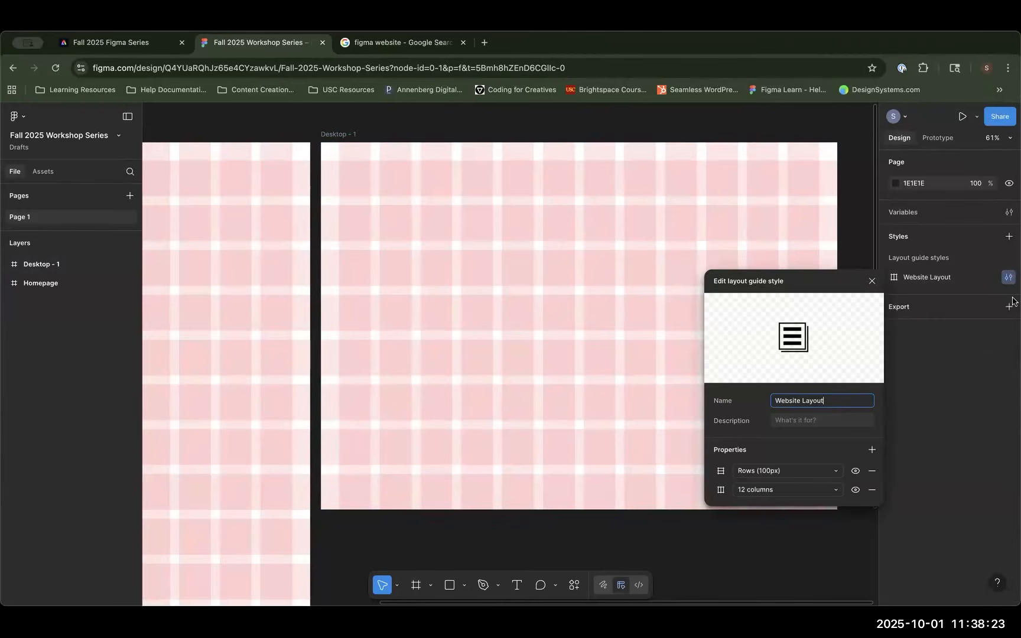
left_click(855, 471)
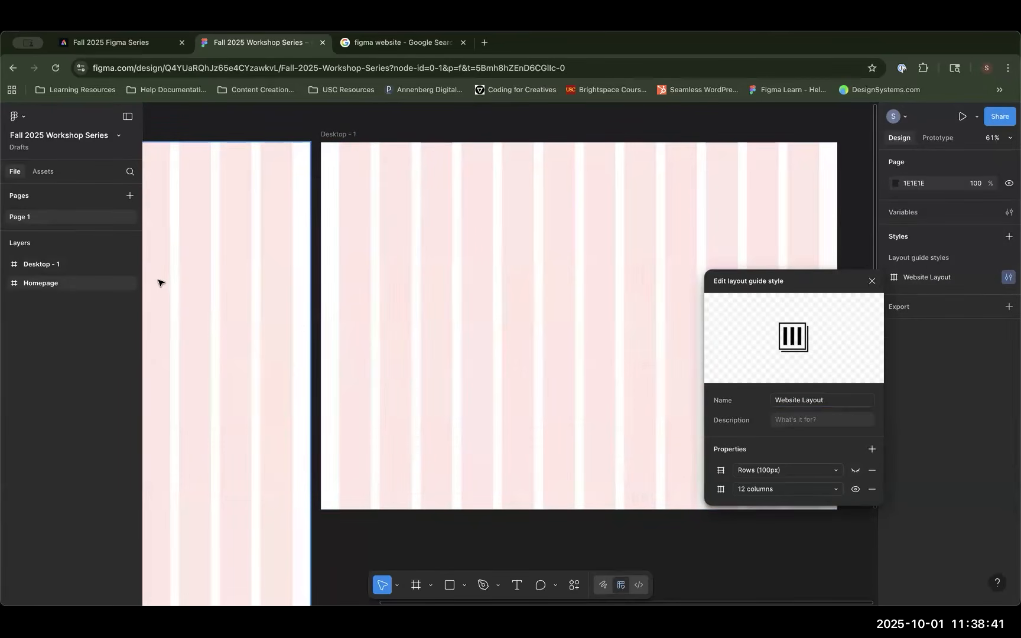
left_click(854, 471)
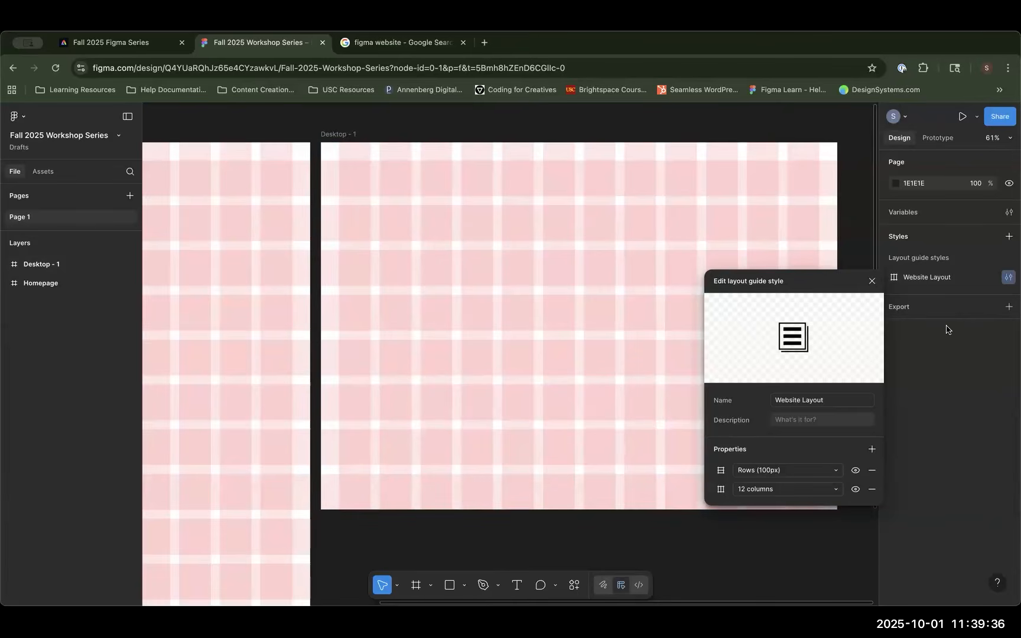
left_click(872, 281)
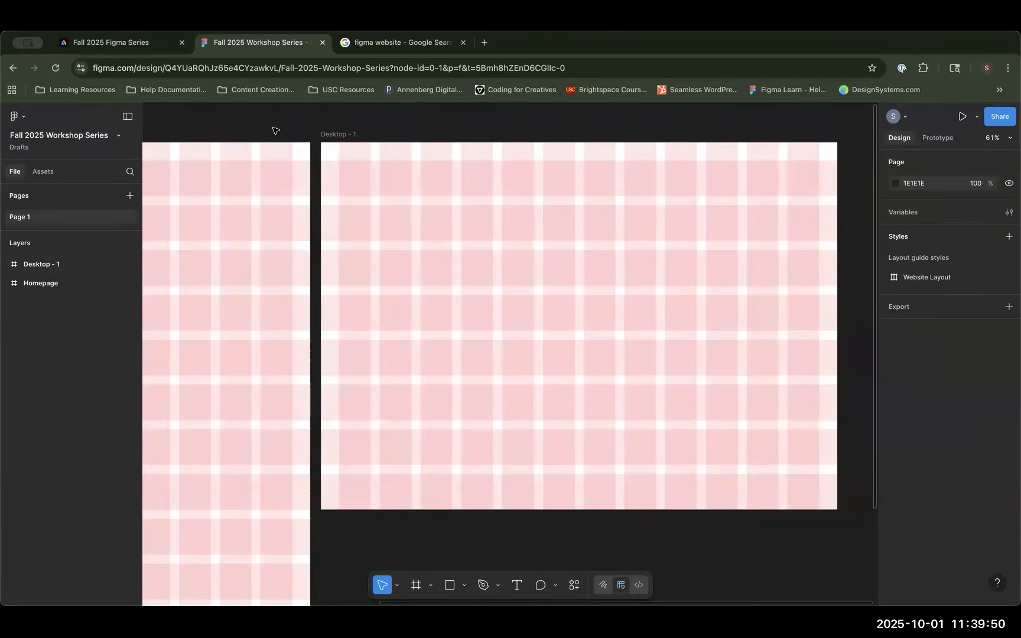
Step: Open realtimecolors.com in a new browser tab
left_click_drag(259, 120, 662, 119)
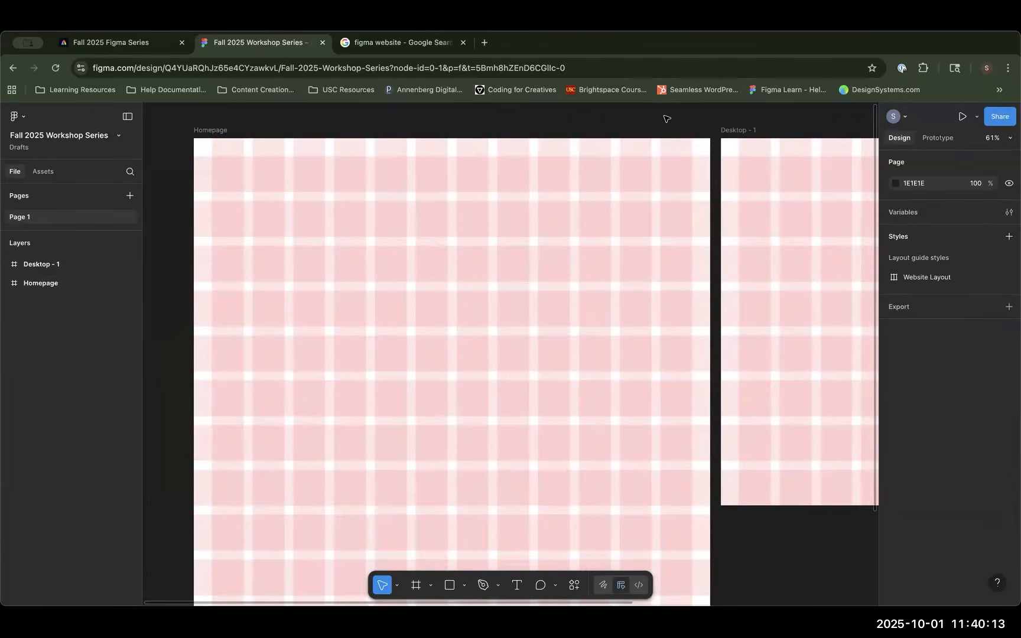
left_click(484, 43)
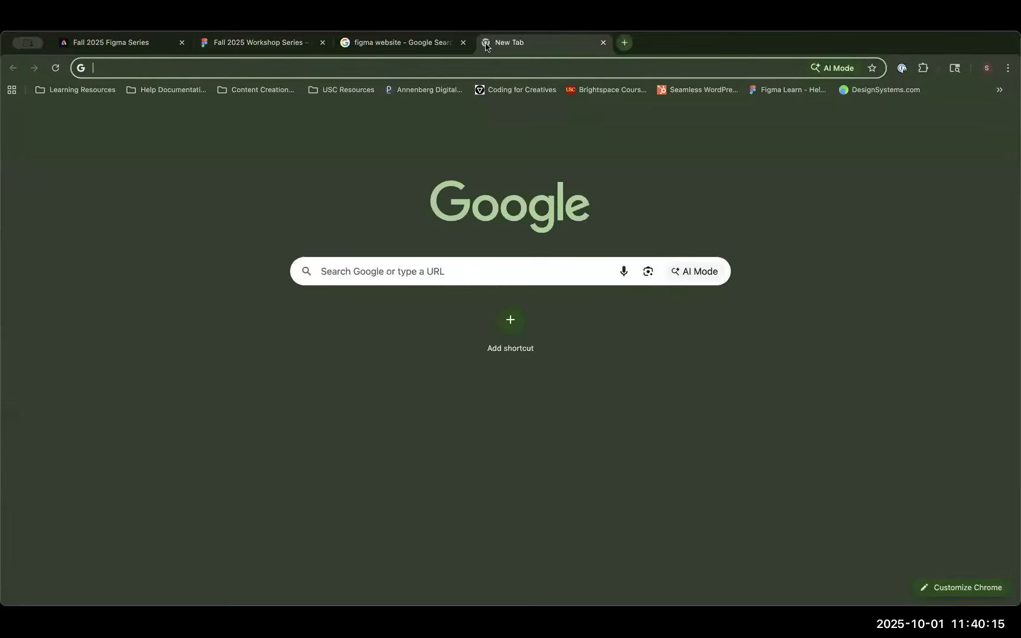
type("realtimecolors")
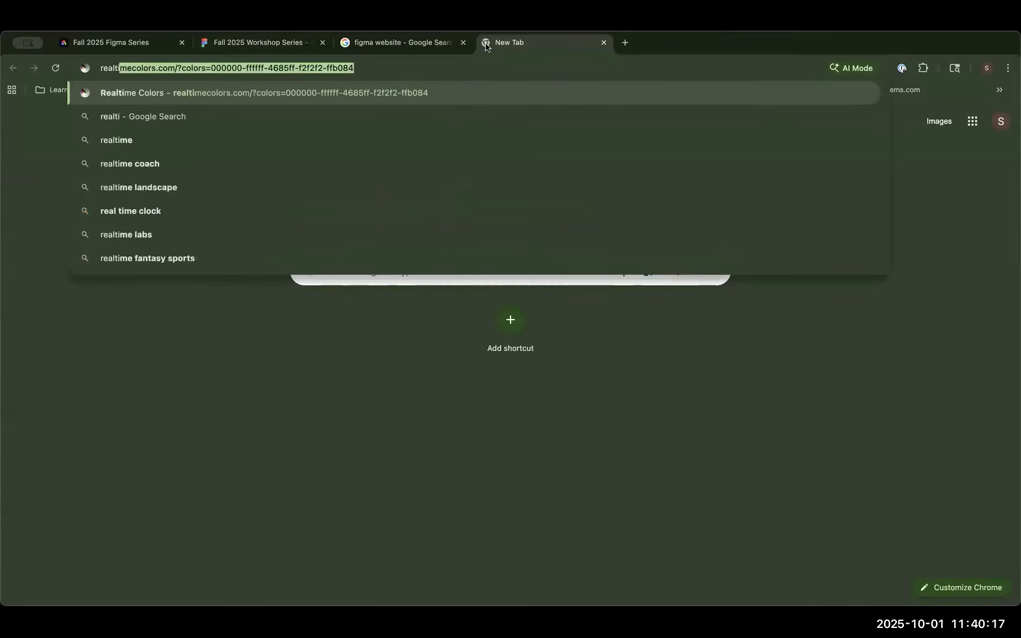
type(".com")
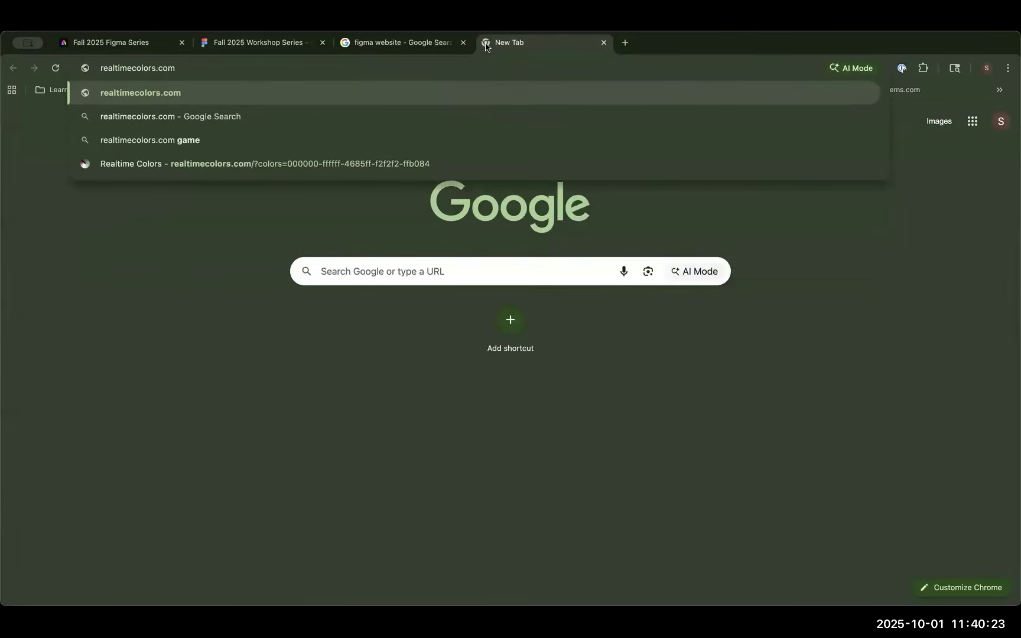
key("Return")
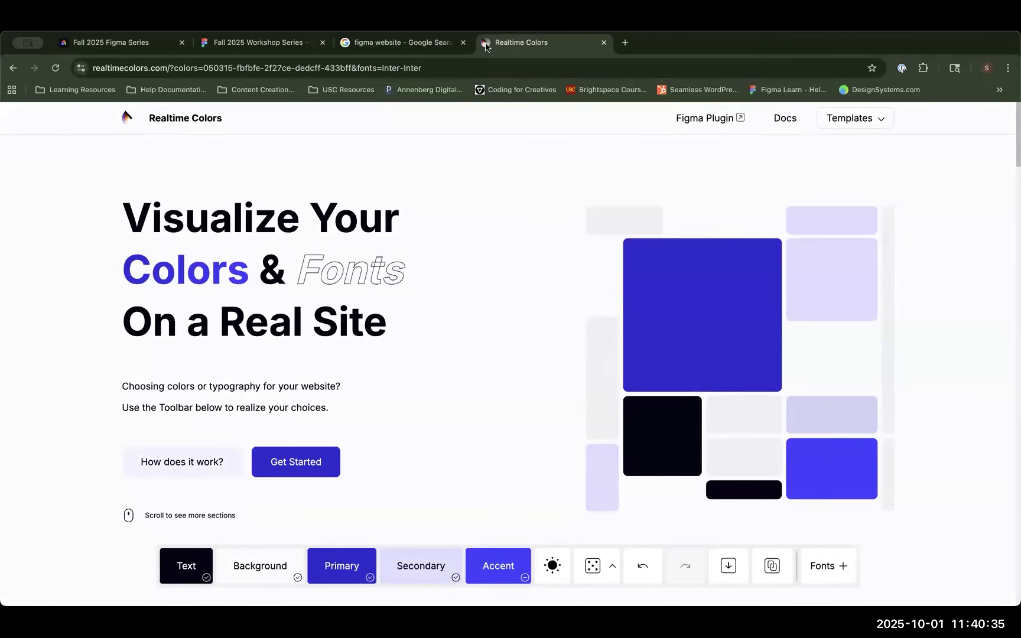
Step: Examine how the Realtime Colors home page uses the default palette across its sections
scroll(547, 349, "down", 5)
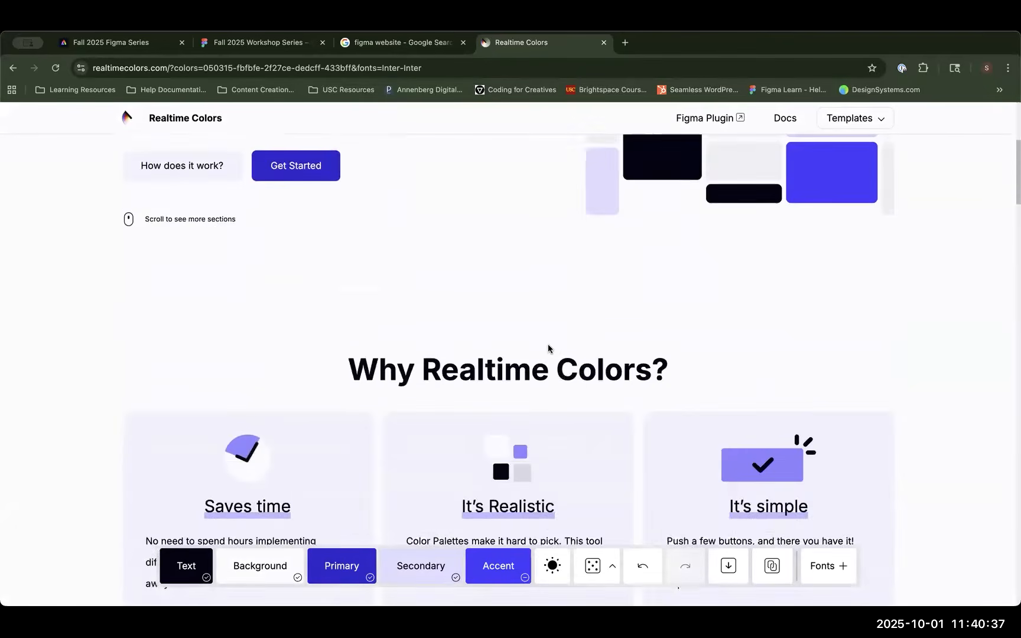
scroll(548, 349, "down", 3)
scroll(552, 361, "down", 3)
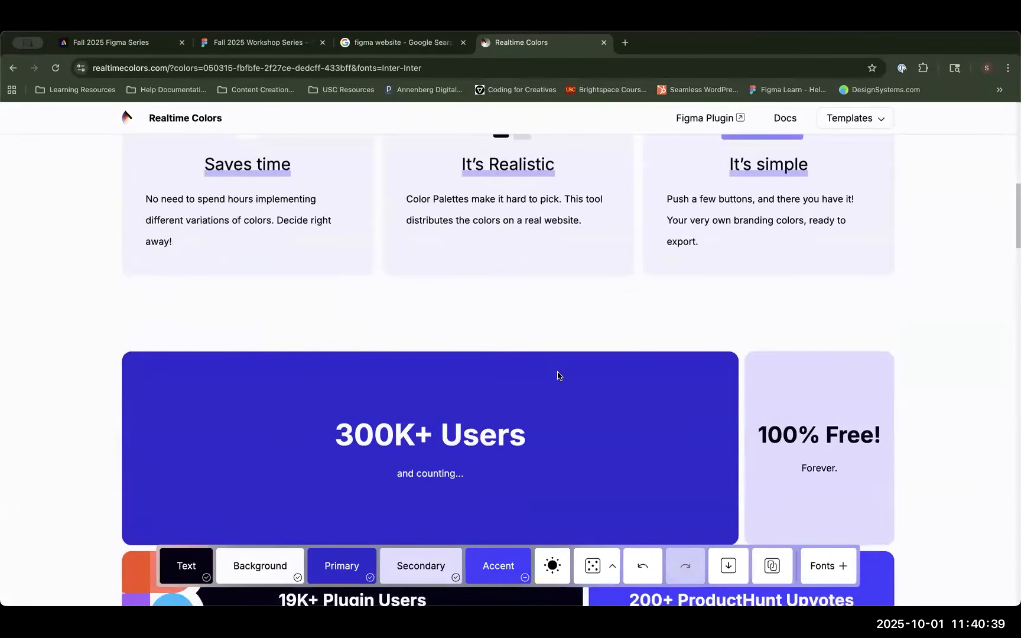
scroll(540, 340, "down", 5)
scroll(540, 340, "up", 6)
scroll(380, 436, "down", 1)
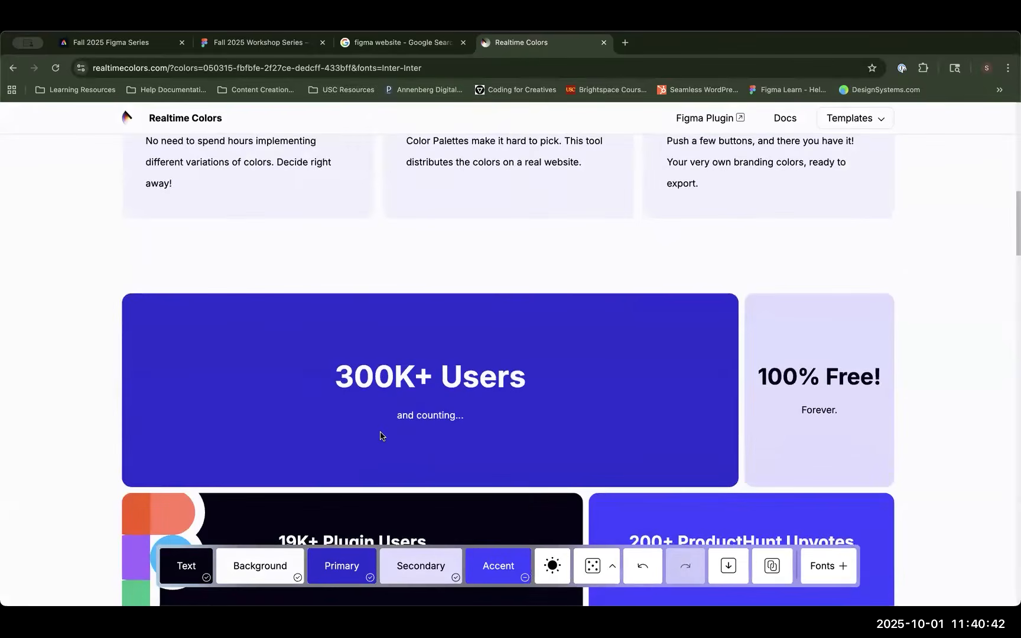
scroll(319, 456, "down", 2)
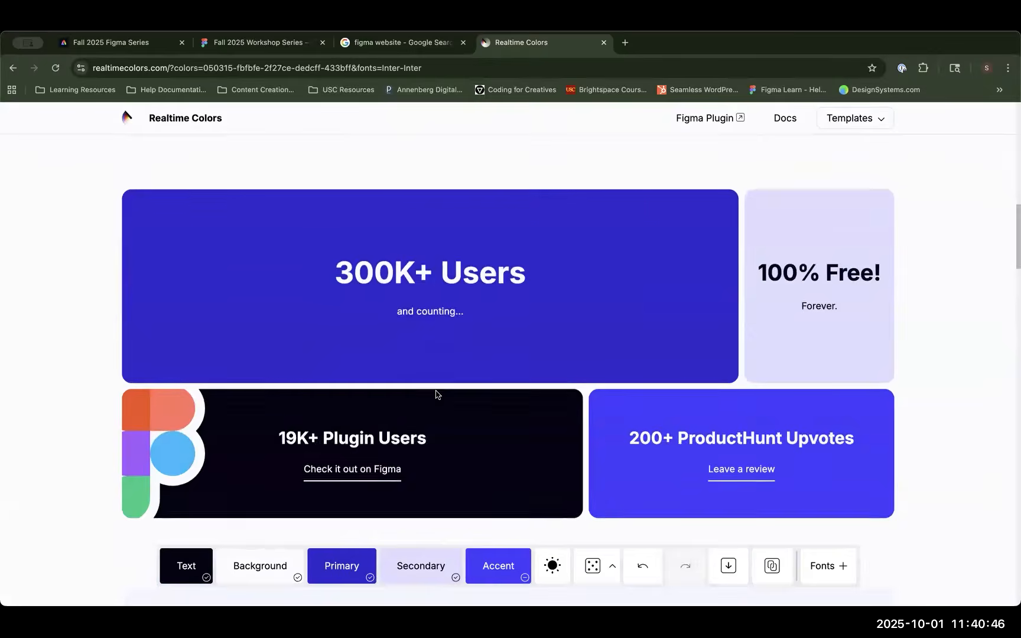
scroll(443, 390, "up", 10)
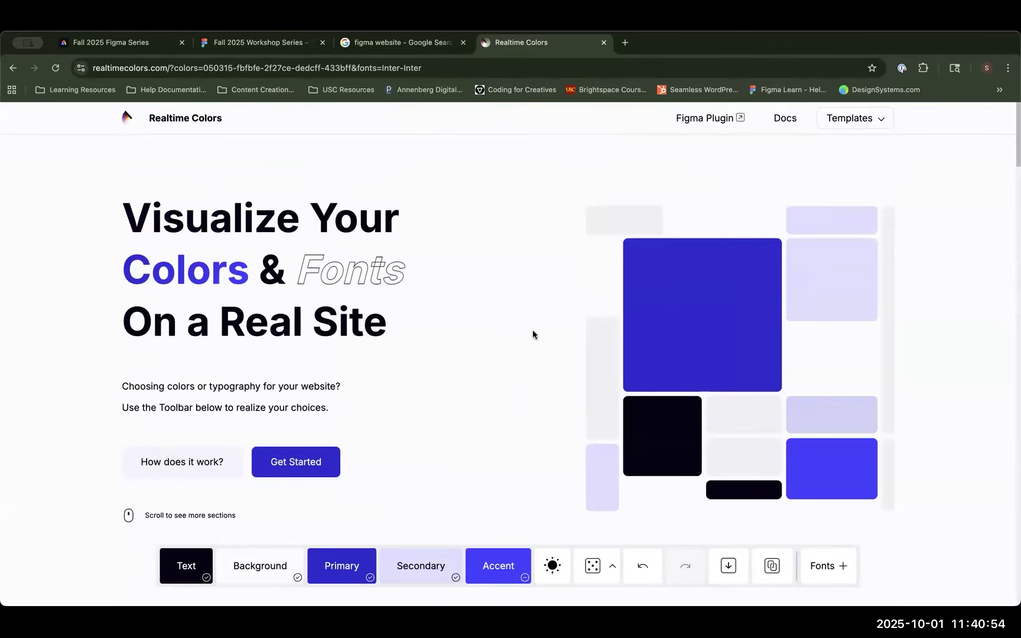
Step: Randomize the Realtime Colors palette repeatedly until it has an orange primary with lime green secondary and accent colours
key("space")
key("space")
key("space")
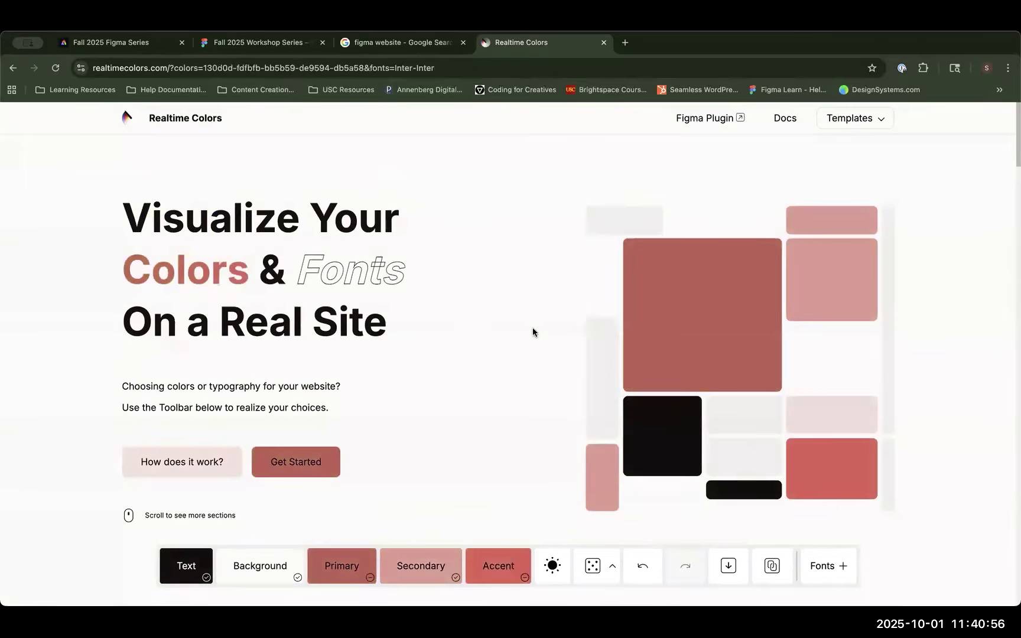
key("space")
key("space")
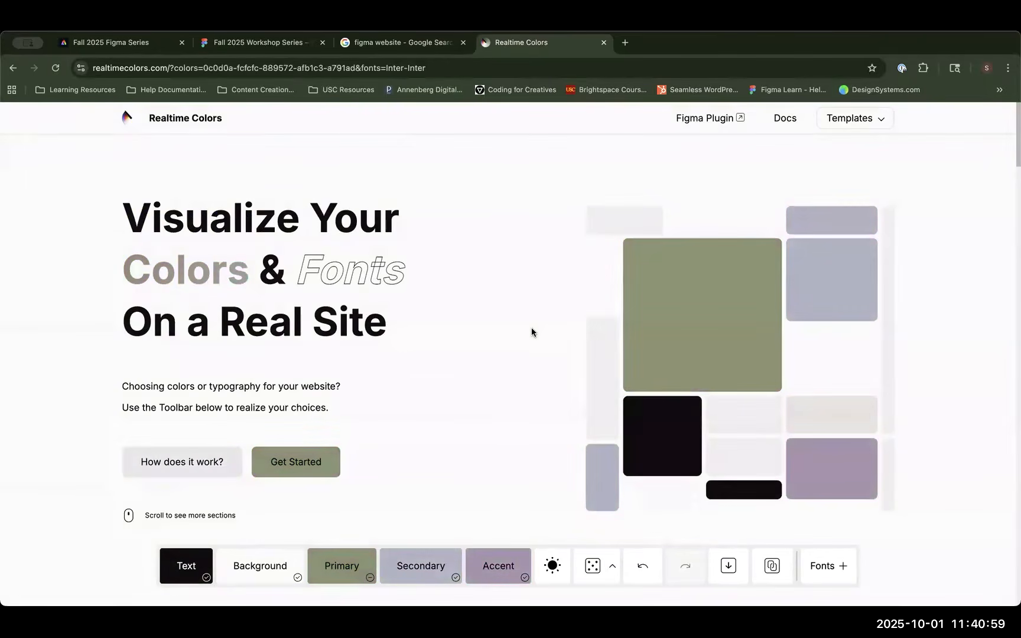
key("space")
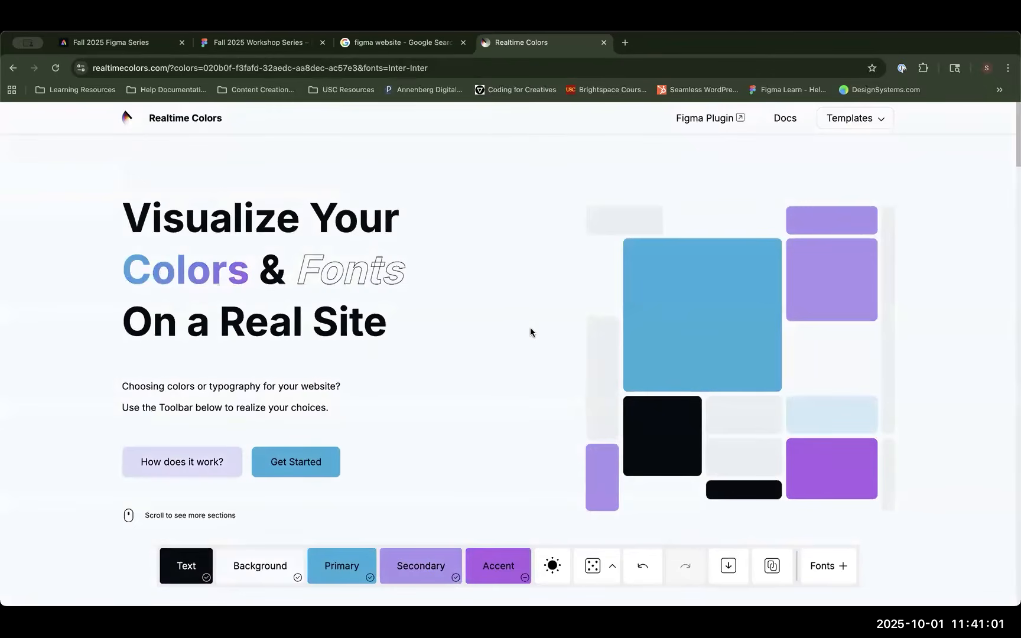
key("space")
key("space")
key("space")
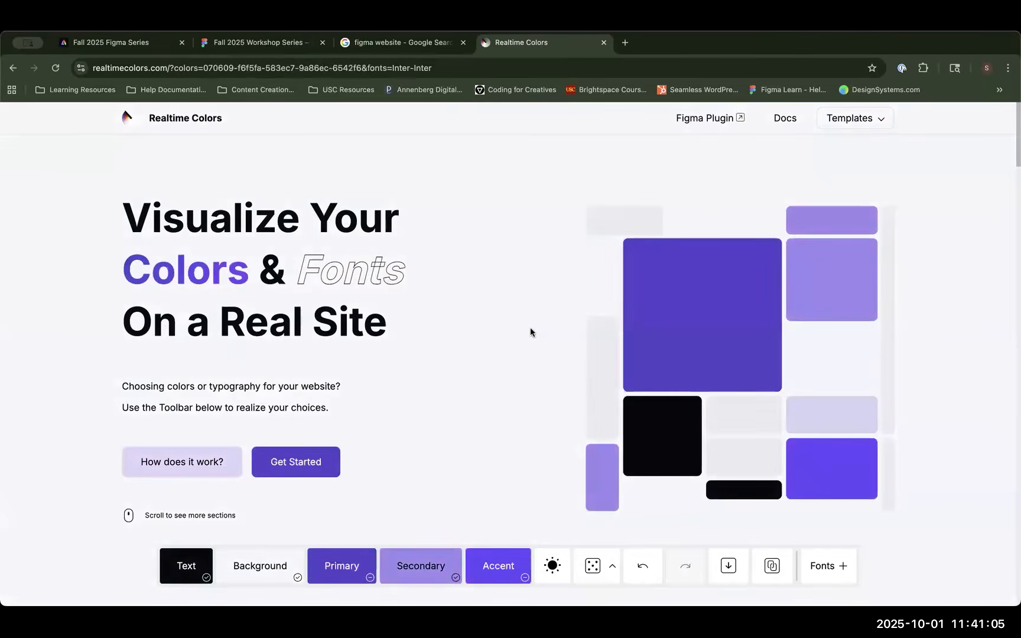
key("space")
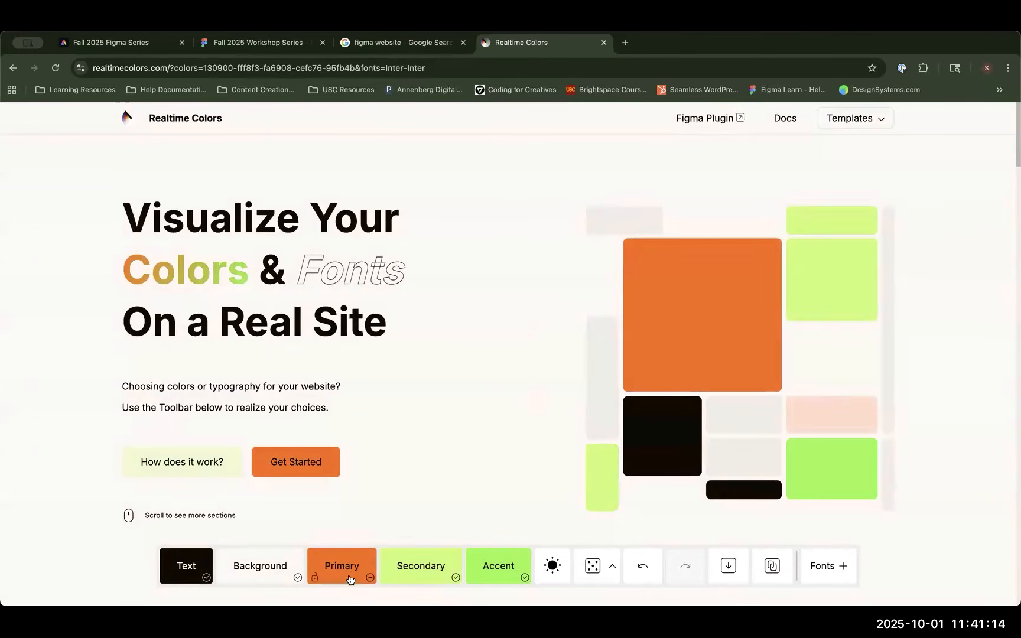
Step: Lock the orange primary colour and randomize the remaining colours until the secondary and accent are muted grey-greens
left_click(314, 580)
key("space")
key("space")
key("space")
key("space")
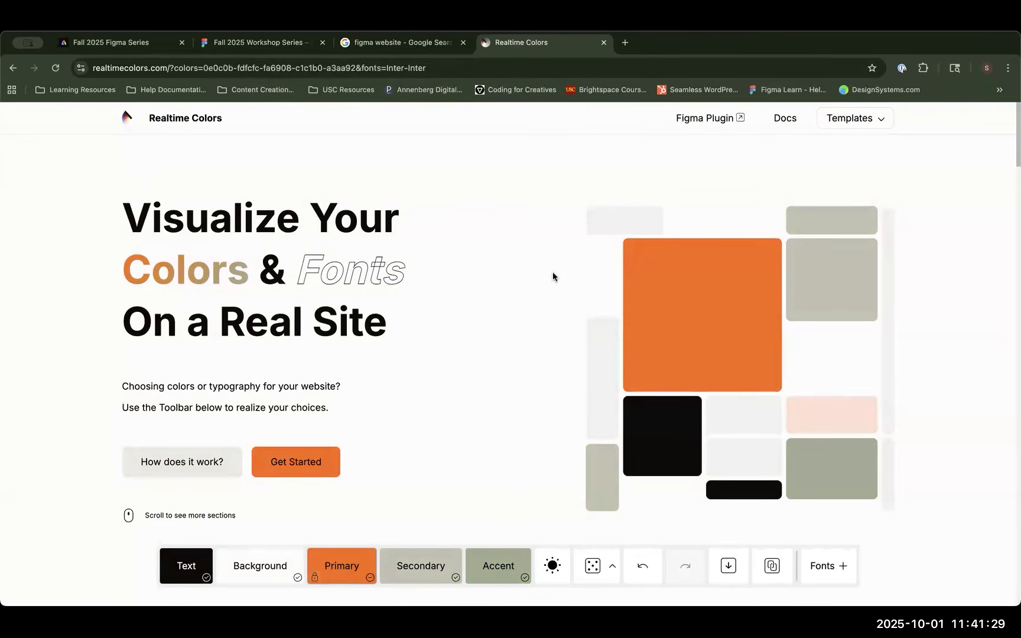
Step: Preview the palette in dark mode, return to light mode, and select the primary colour's hex code
left_click(549, 566)
left_click(549, 566)
left_click(550, 566)
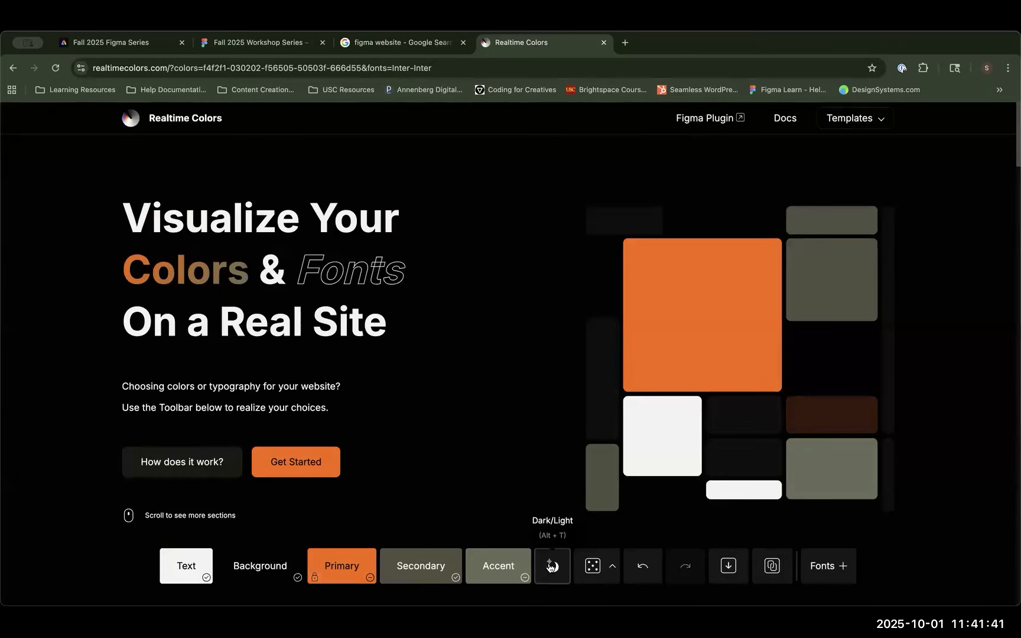
left_click(549, 566)
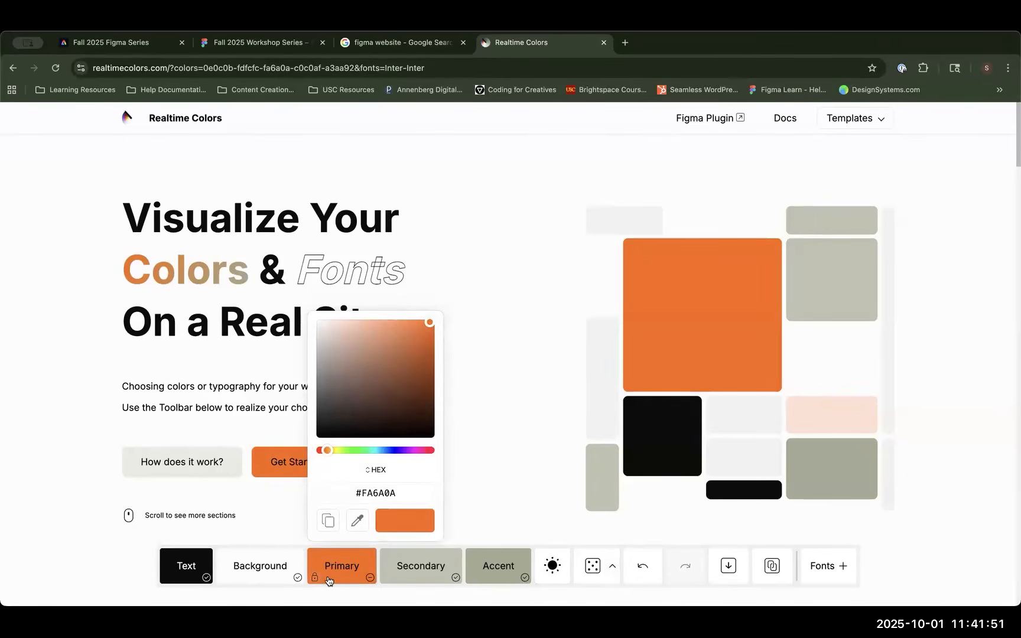
left_click_drag(396, 492, 356, 492)
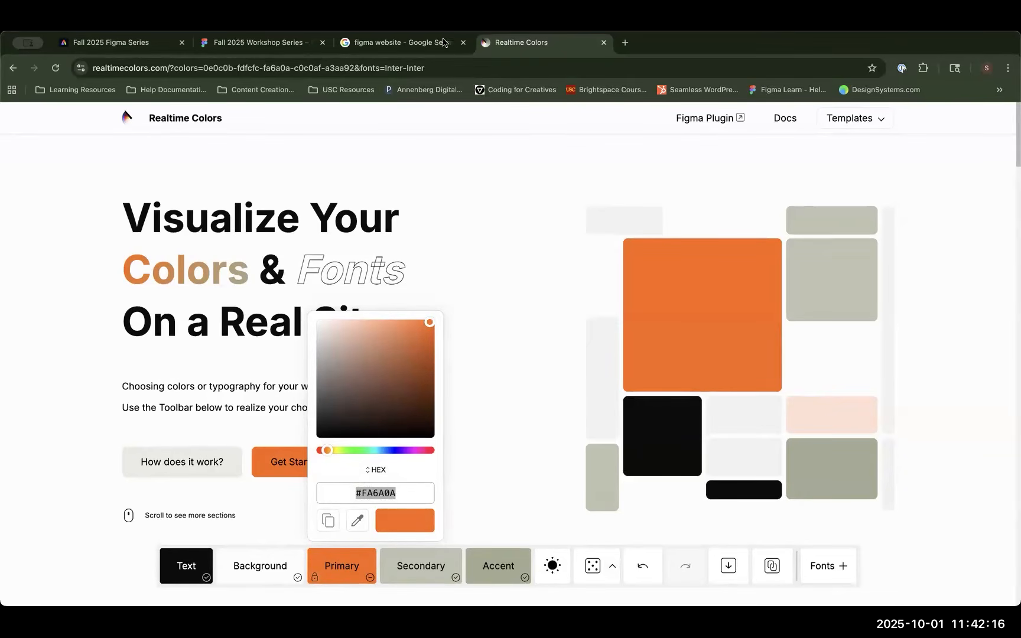
Step: Search the web for google fonts and open the Google Fonts browsing page
left_click(437, 68)
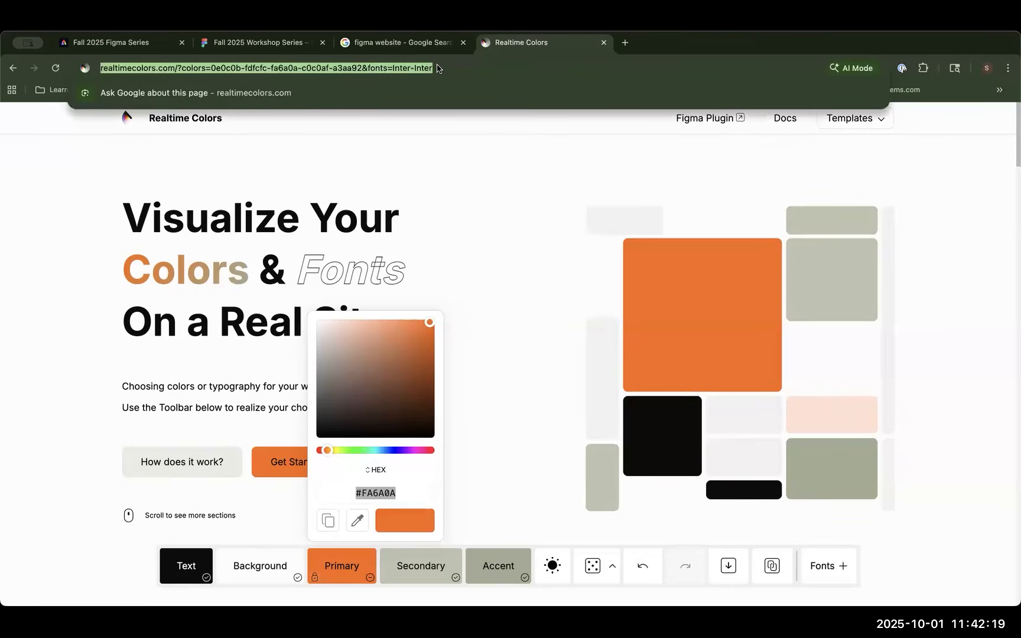
type("google fonts")
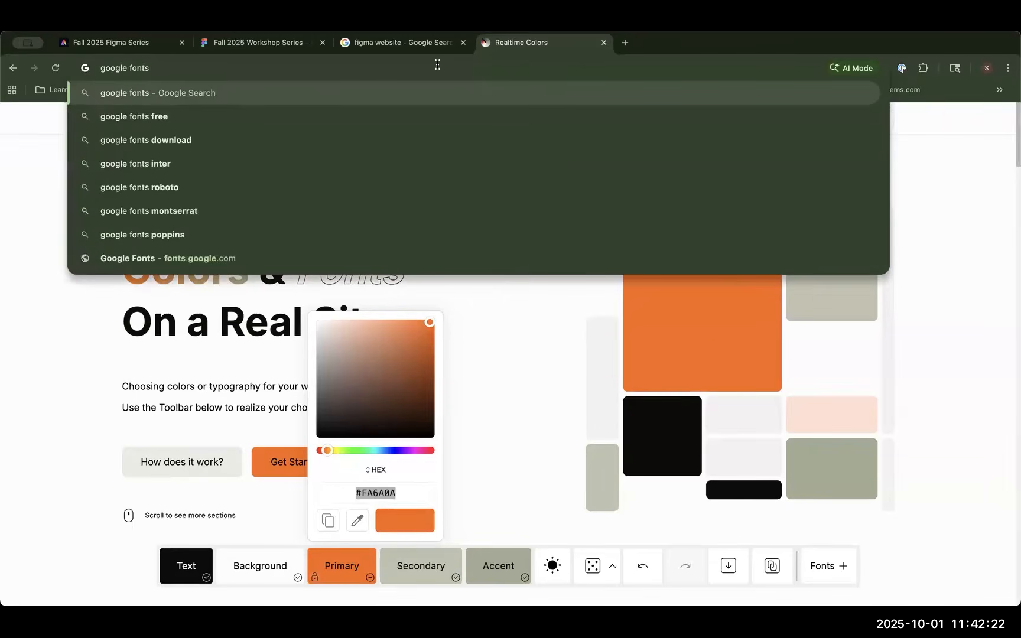
key("Return")
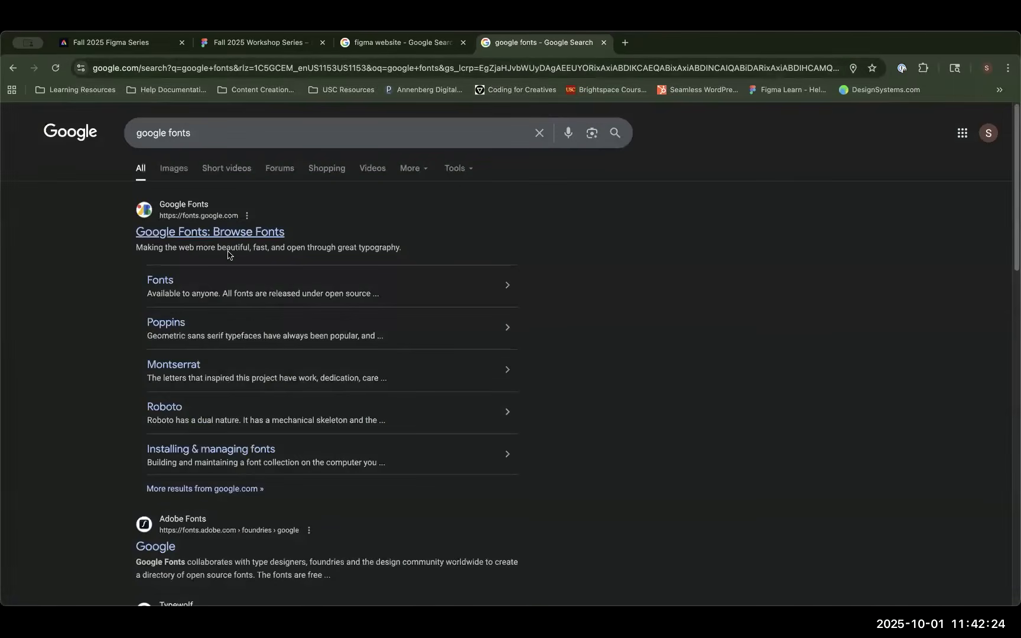
left_click(232, 235)
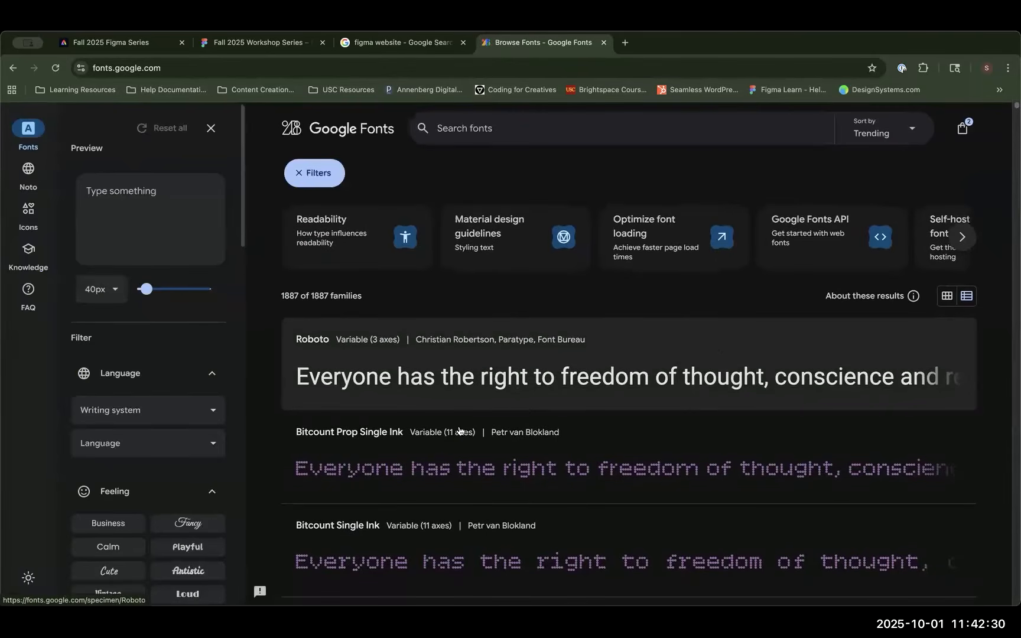
Step: Examine the number of available font families and browse the font previews in the list
scroll(414, 384, "down", 1)
left_click_drag(310, 284, 364, 284)
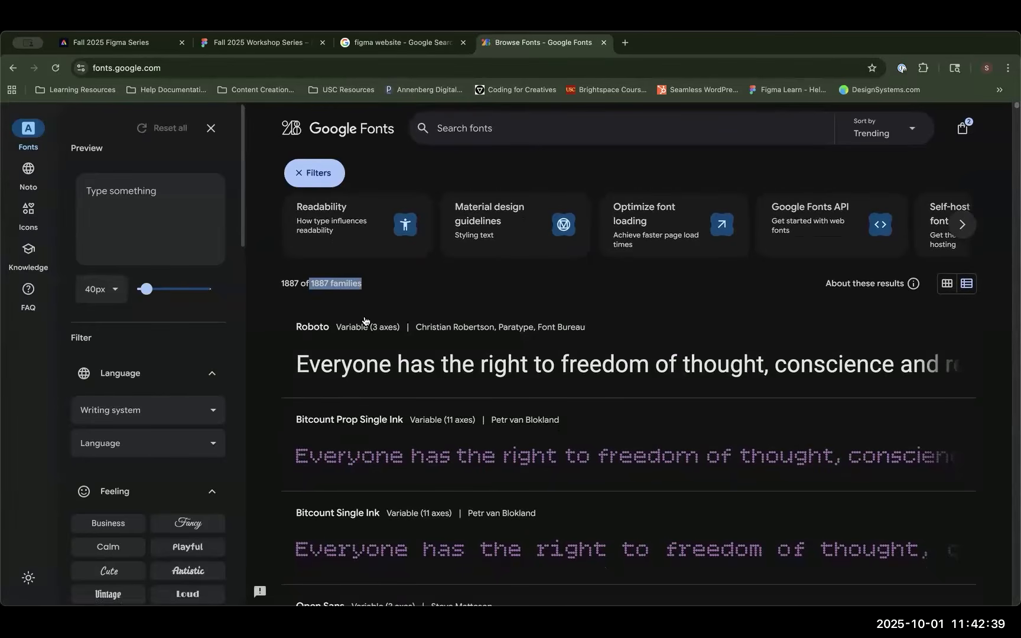
scroll(363, 290, "down", 13)
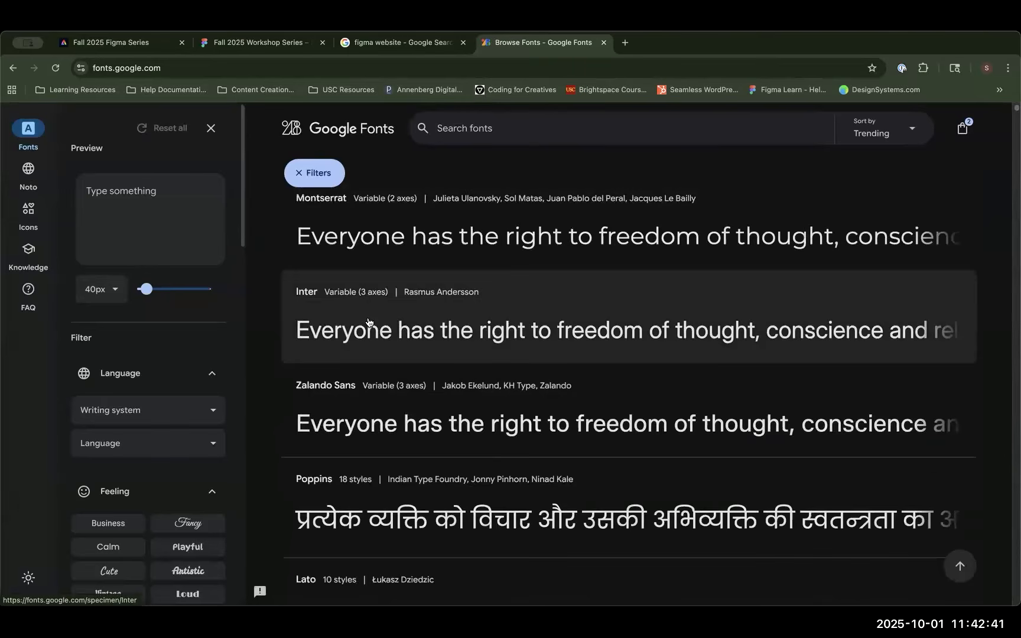
scroll(355, 224, "up", 1)
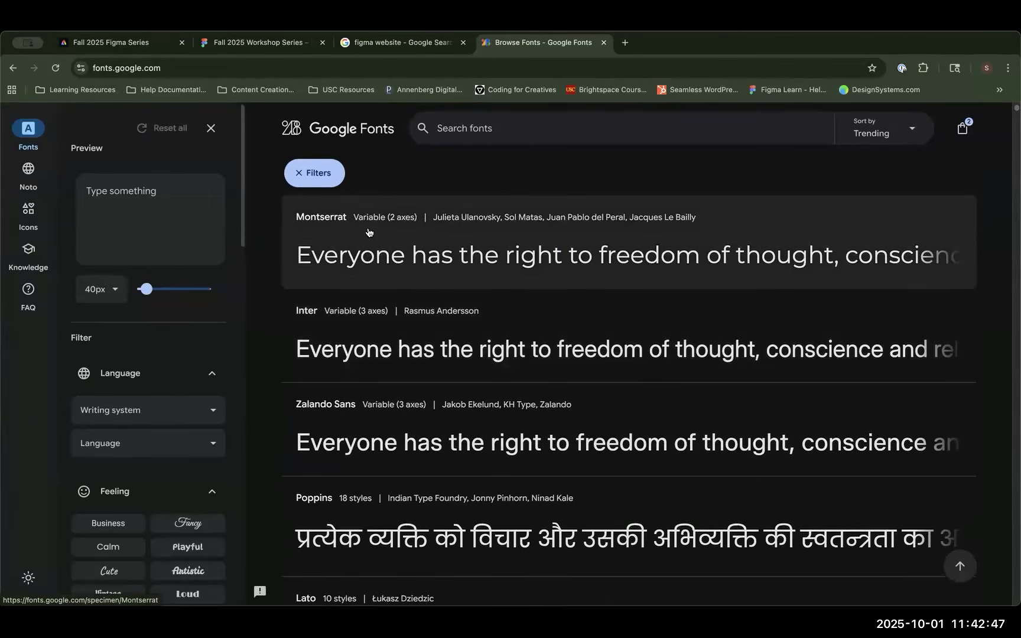
Step: Browse further font previews, switch to the Fall 2025 Workshop Series Figma file, and view the style types available for creation
scroll(390, 266, "down", 10)
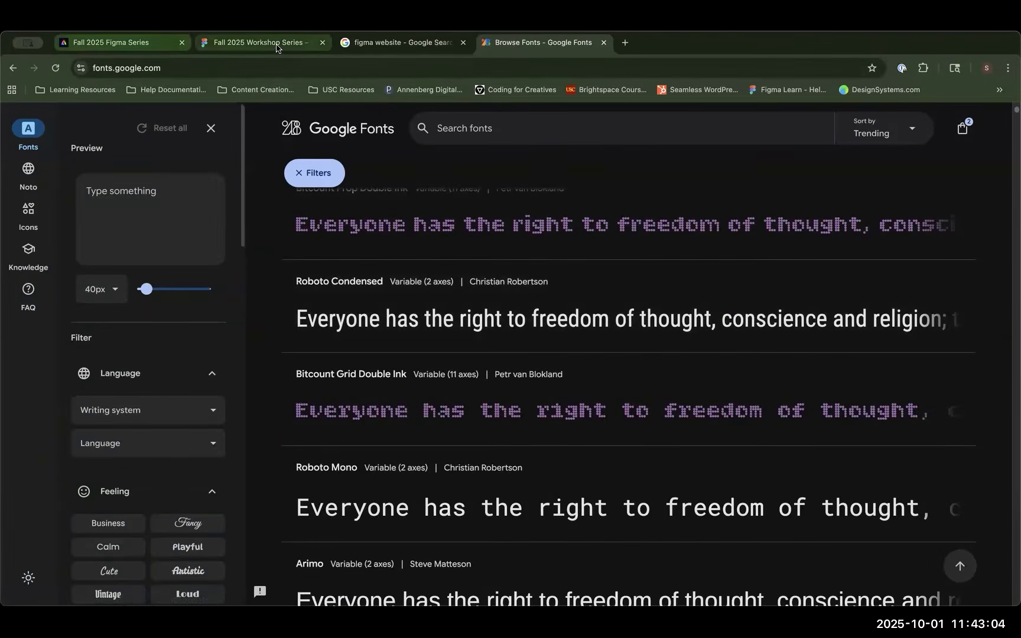
left_click(276, 47)
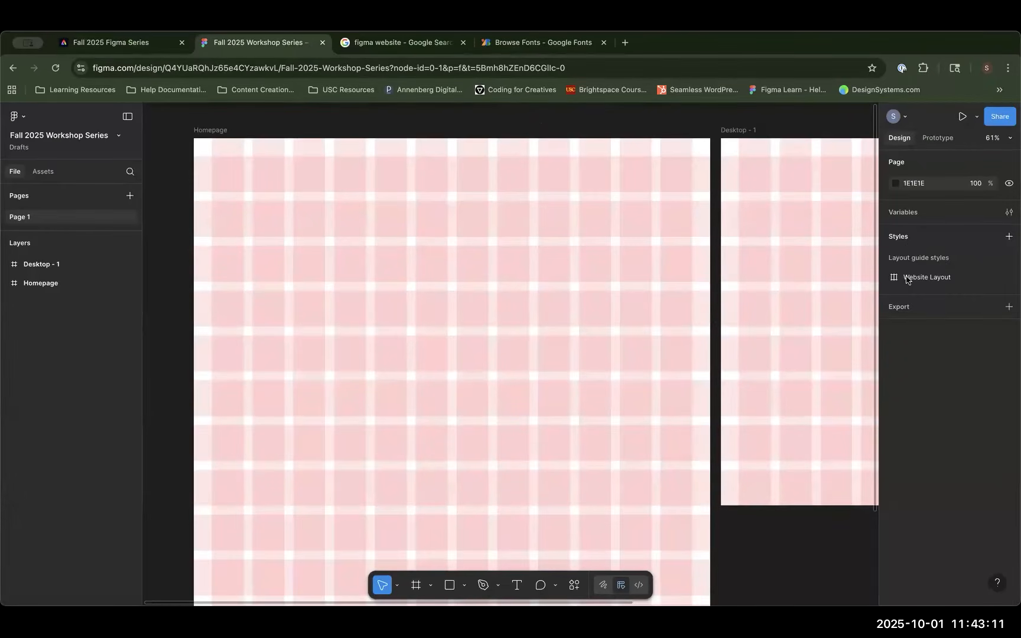
left_click(1009, 237)
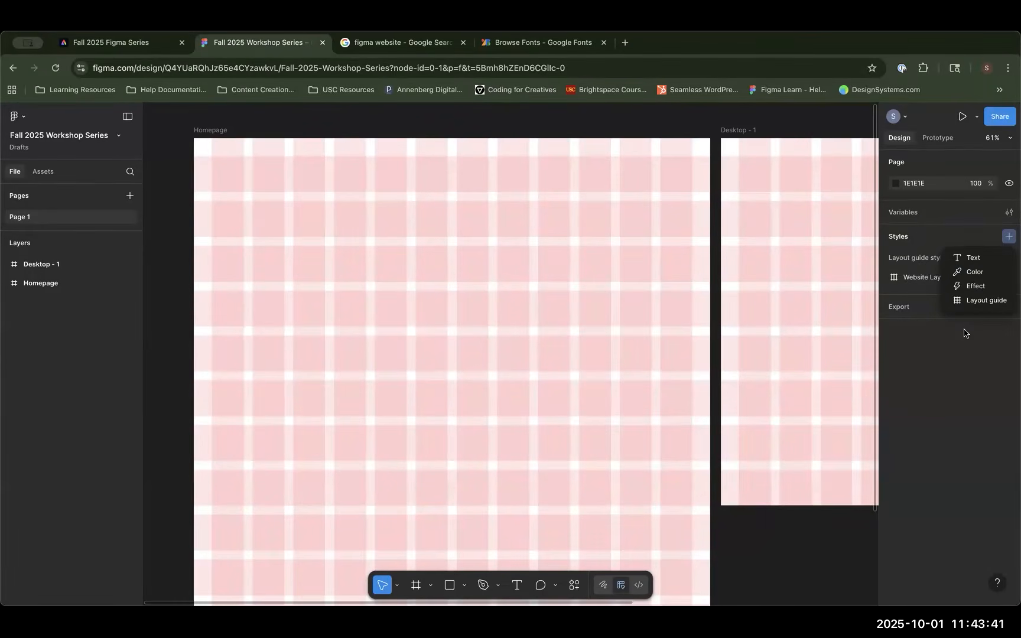
left_click(394, 118)
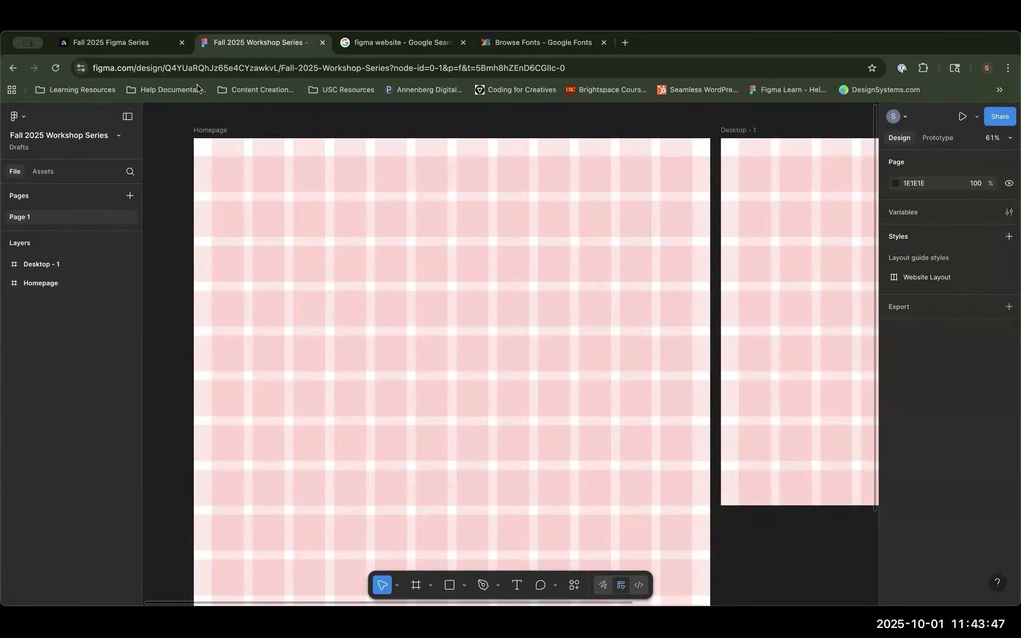
Step: Switch to the Fall 2025 Figma Series presentation in Adobe Express, view page 6, and return to the Figma workshop file
left_click(141, 48)
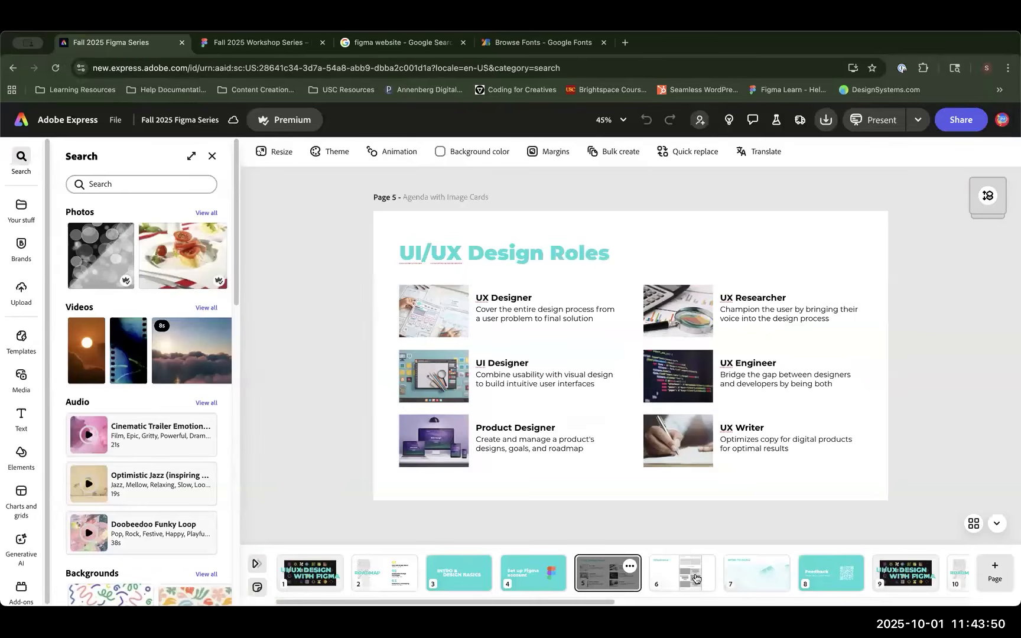
left_click(703, 589)
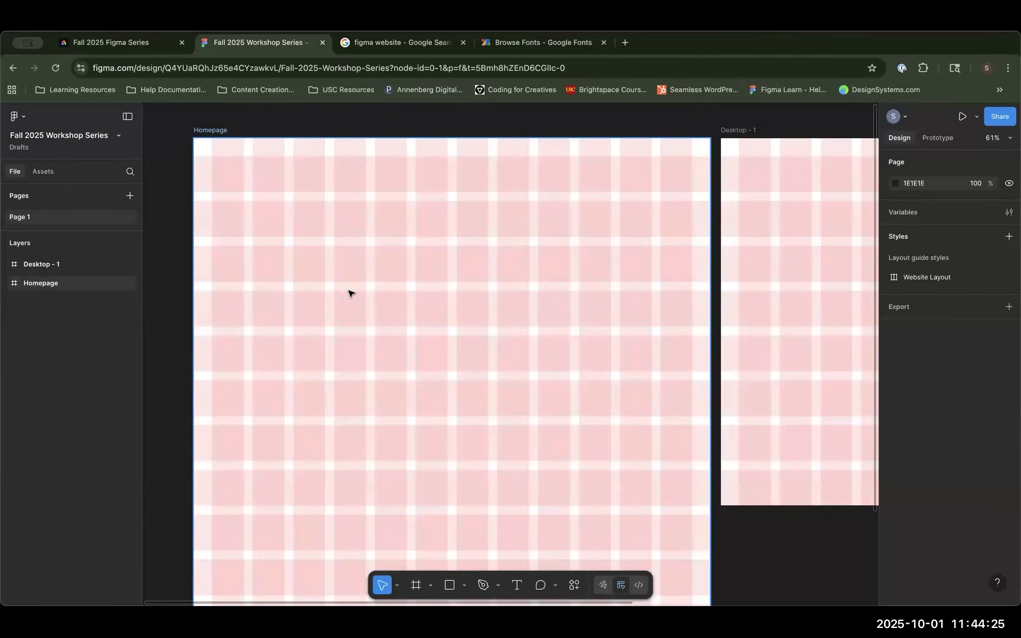
key("Escape")
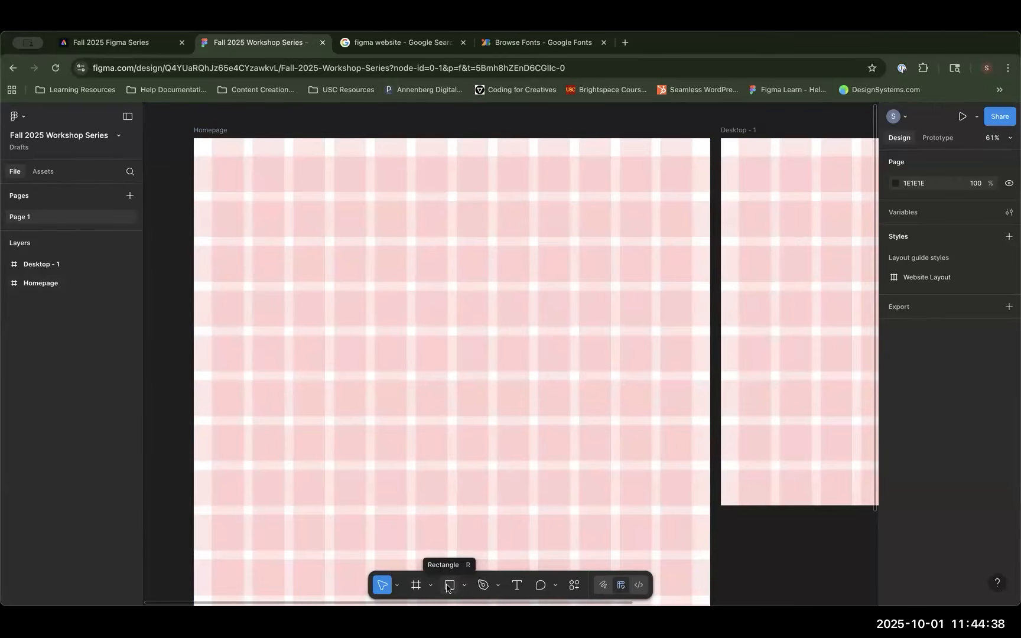
left_click(448, 585)
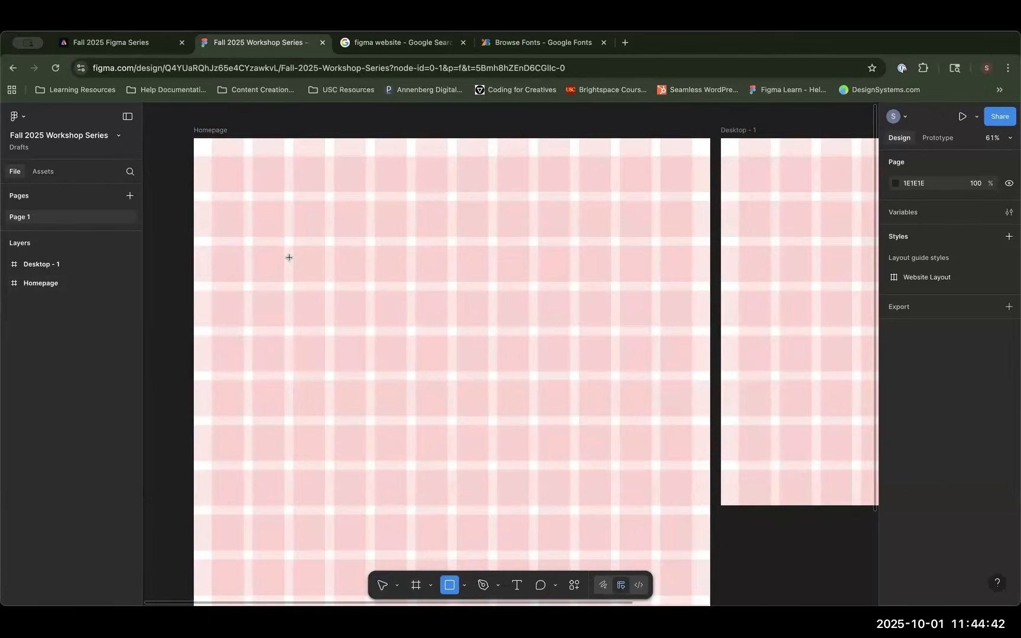
left_click(340, 306)
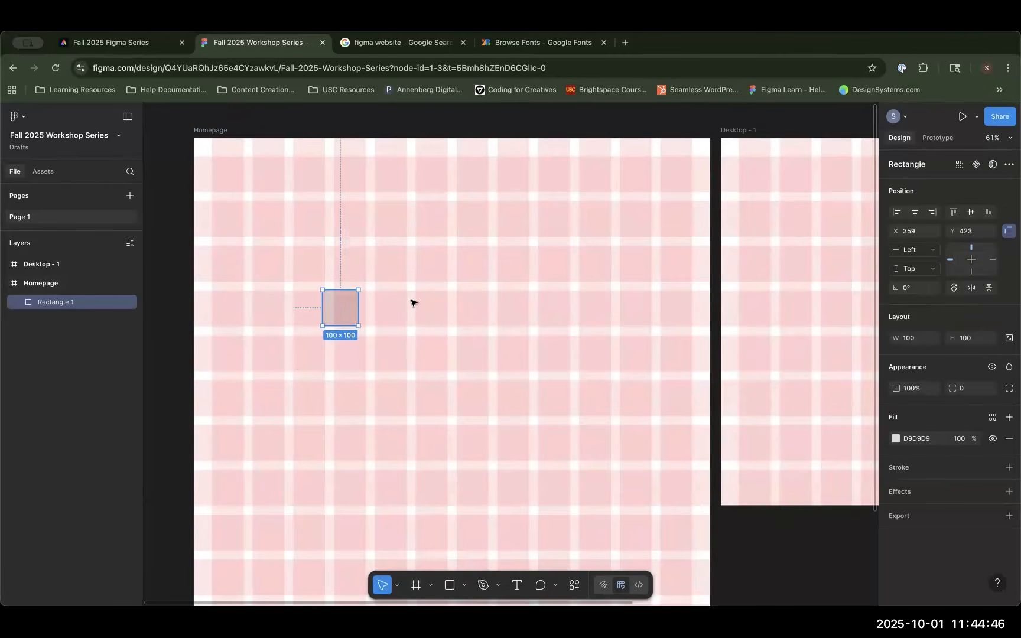
key("BackSpace")
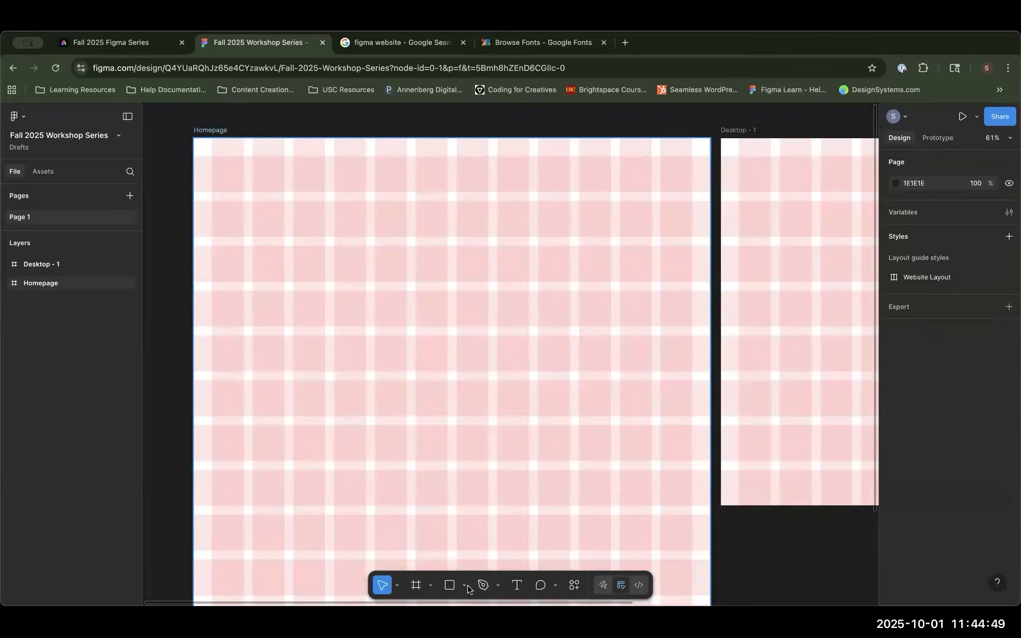
Step: Draw a rectangle of about 430 × 100 at X 50, Y 50 on the Homepage frame, aligned to the layout guides
left_click(450, 585)
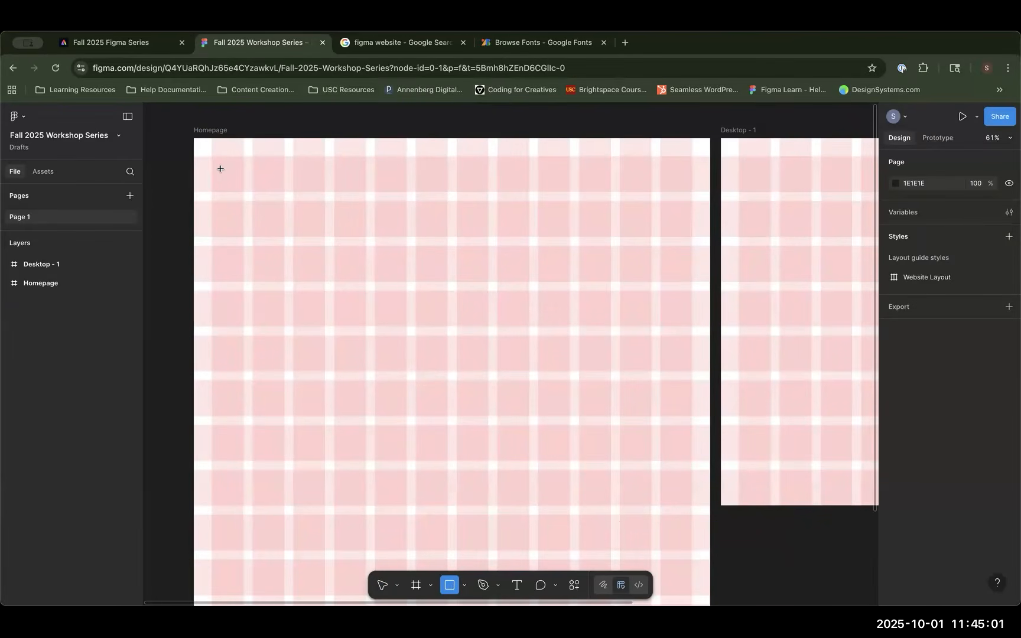
mouse_move(211, 156)
left_mouse_down()
mouse_move(251, 185)
mouse_move(365, 191)
left_mouse_up()
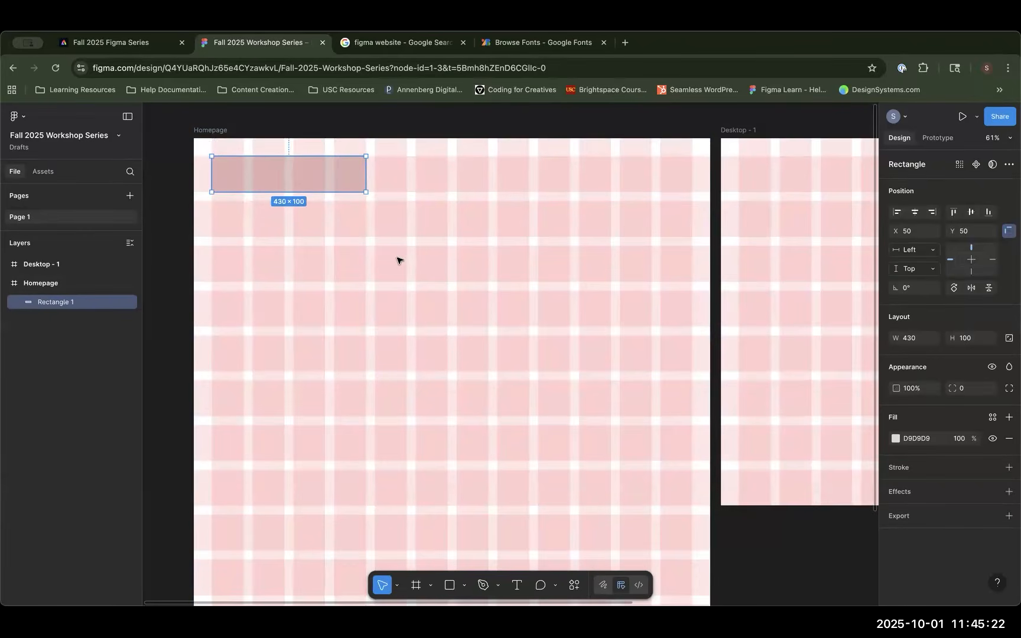
key("Escape")
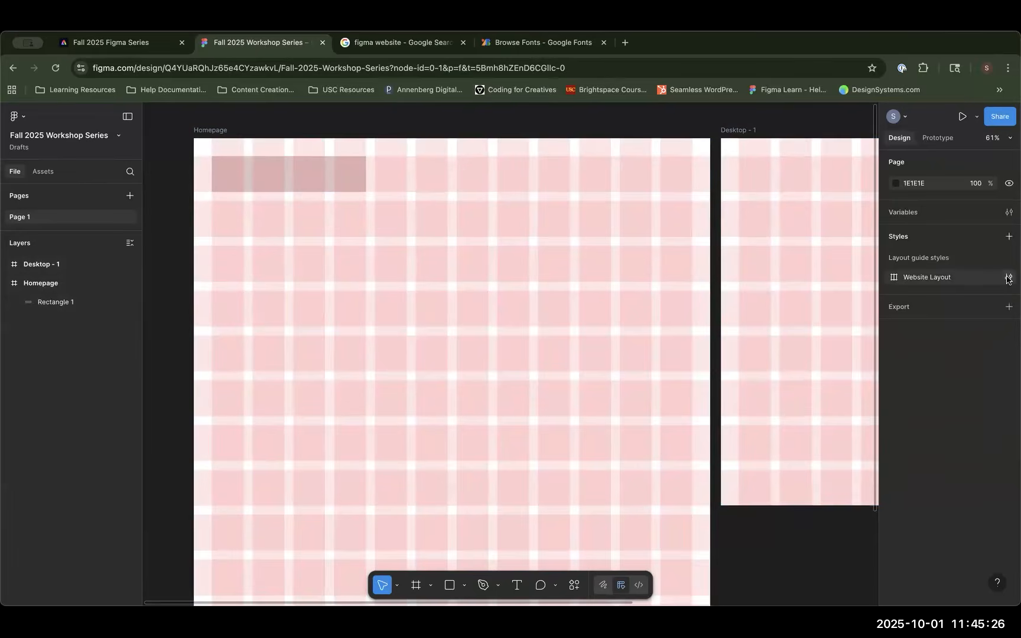
Step: Hide both the 100px rows and the 12 columns in the Website Layout guide style
left_click(1008, 278)
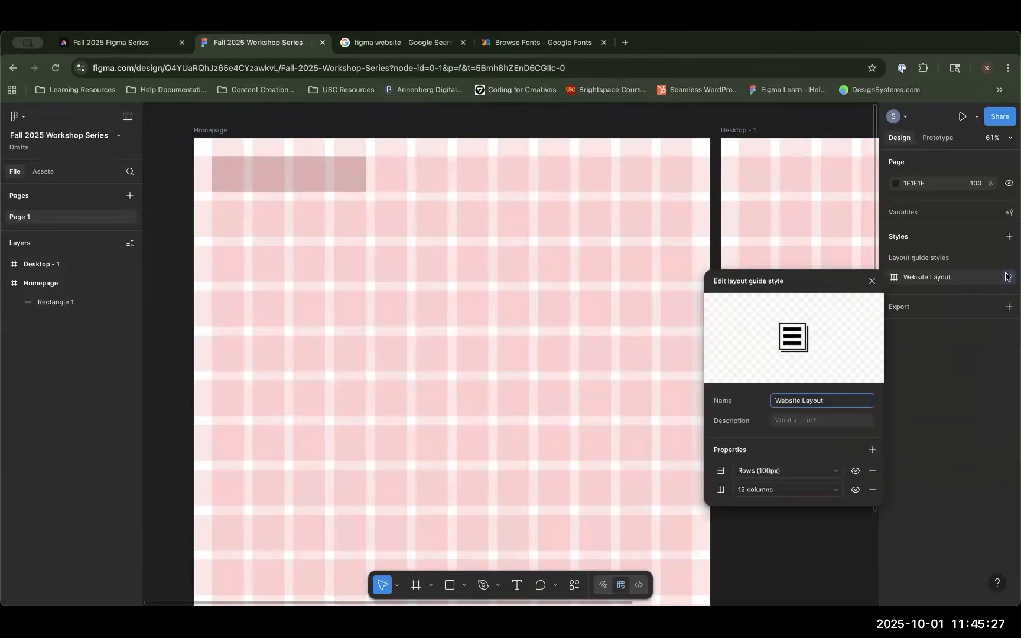
left_click(855, 470)
left_click(855, 489)
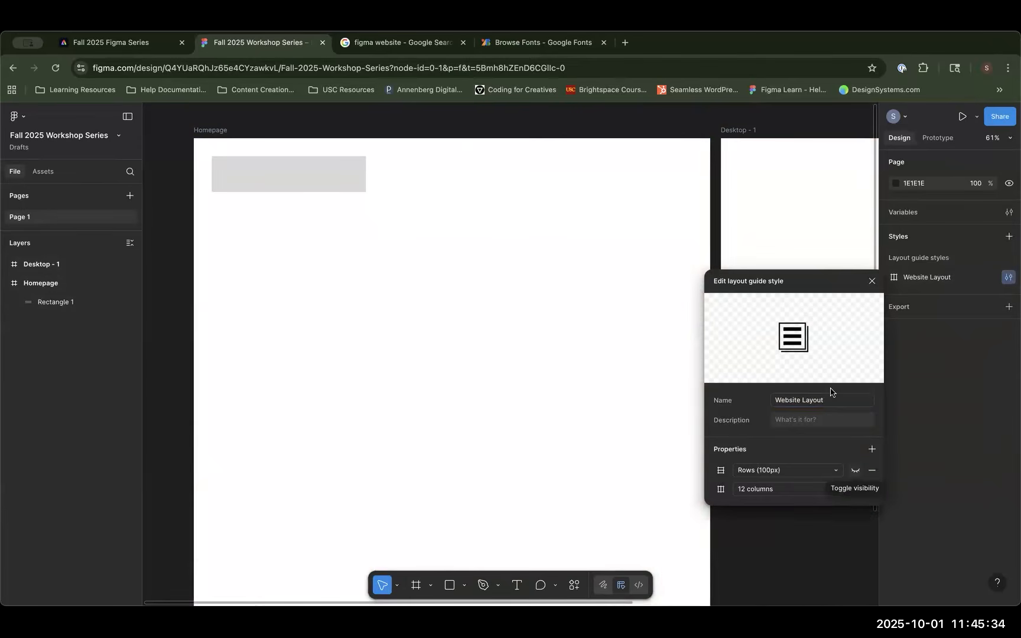
left_click(572, 120)
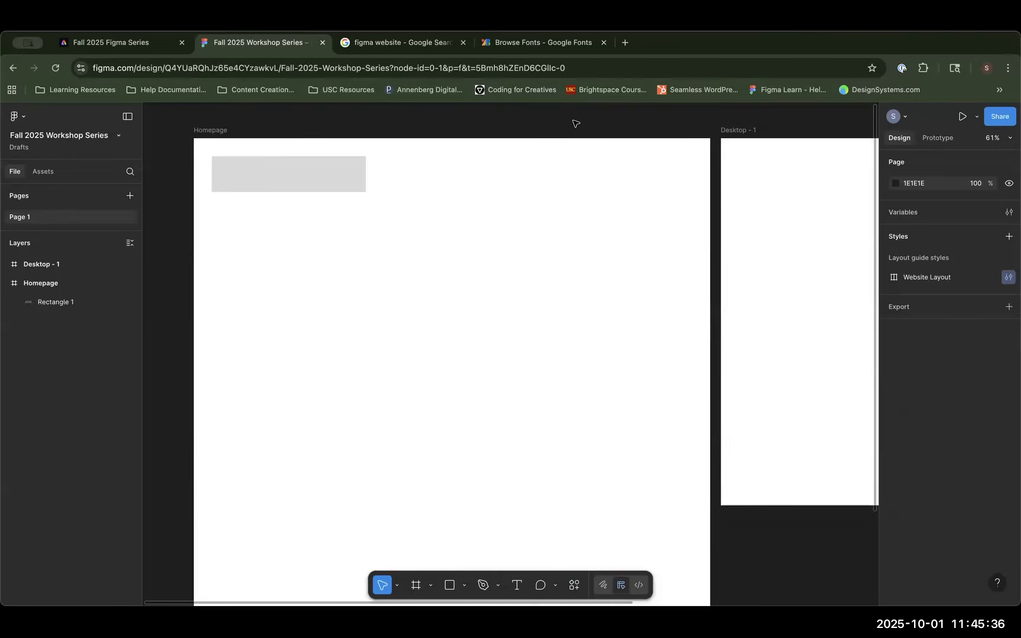
left_click(1008, 278)
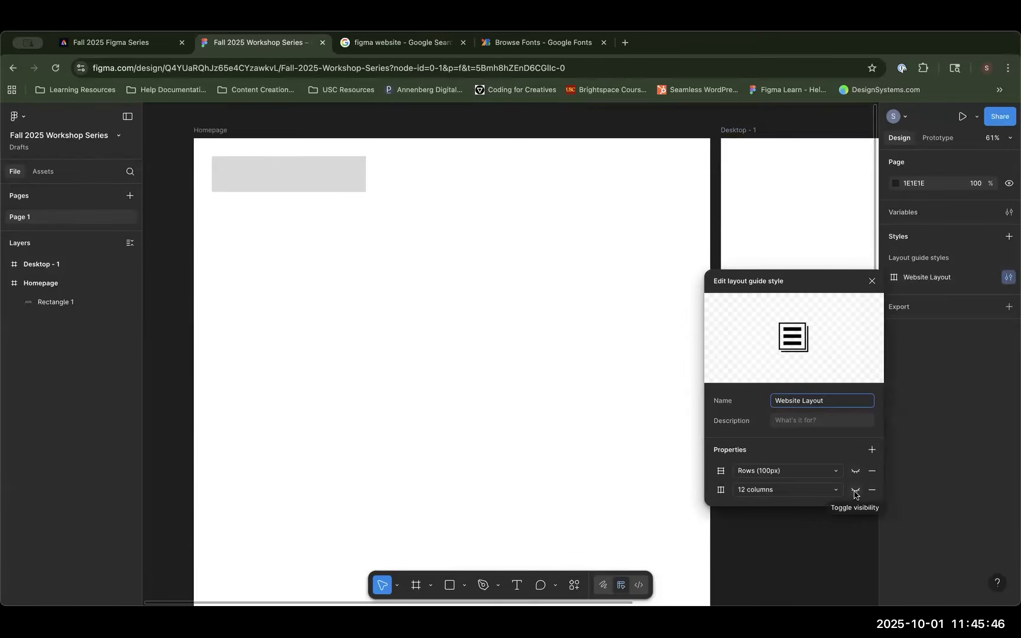
left_click(721, 471)
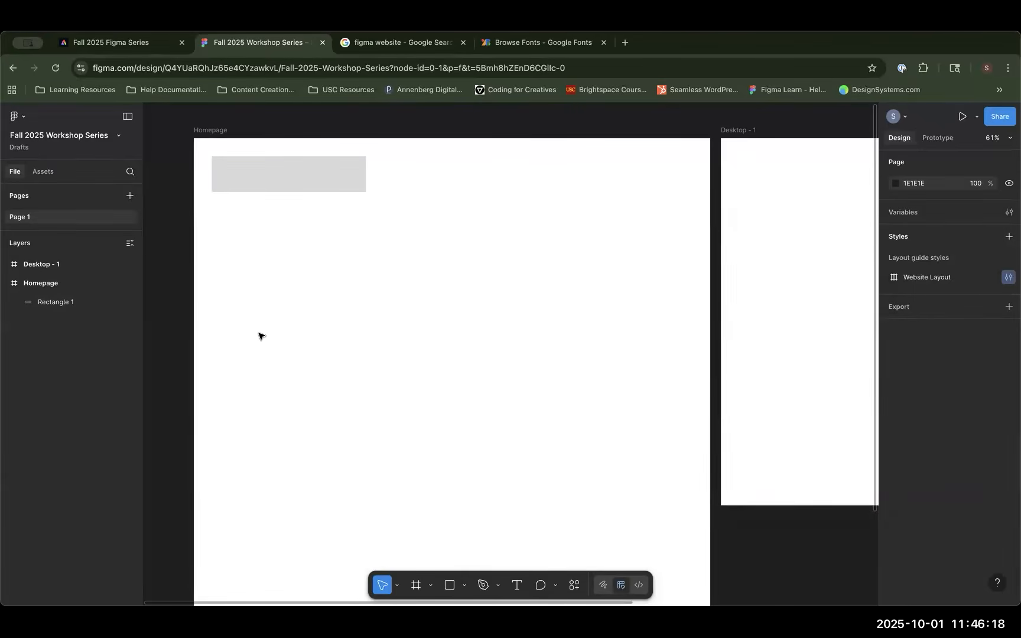
Step: Inspect the grey rectangle and the surrounding area of the Homepage frame at 100% zoom
scroll(259, 336, "up", 1)
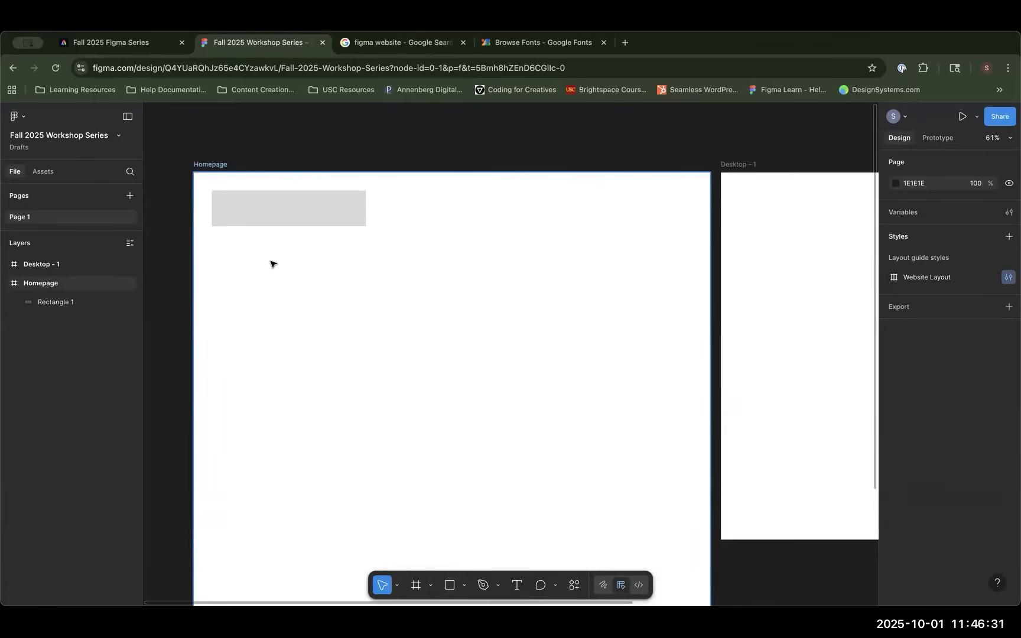
key("shift+0")
key("shift+equal")
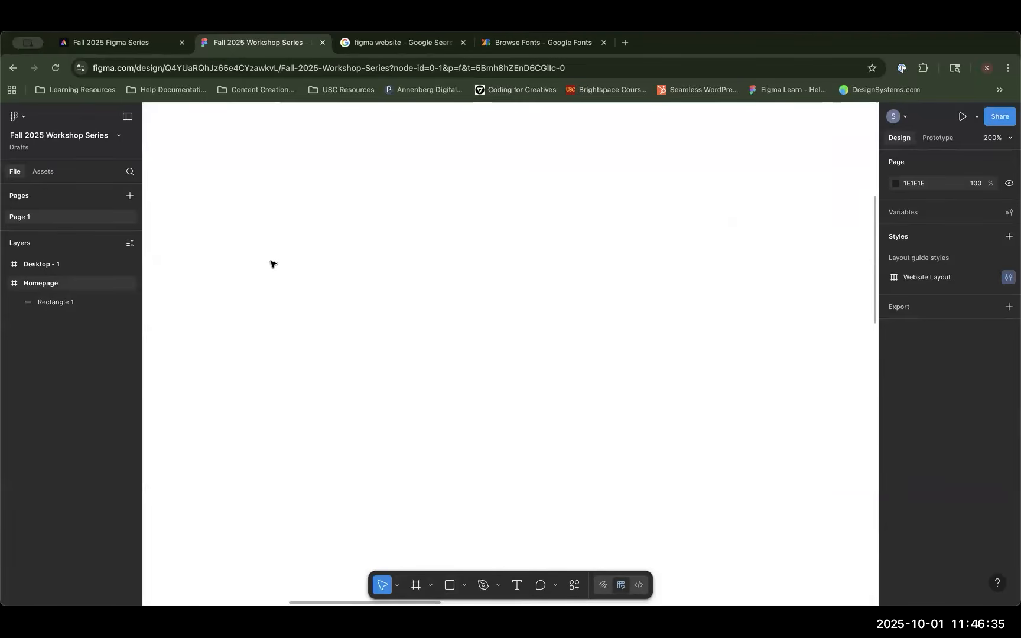
key("minus")
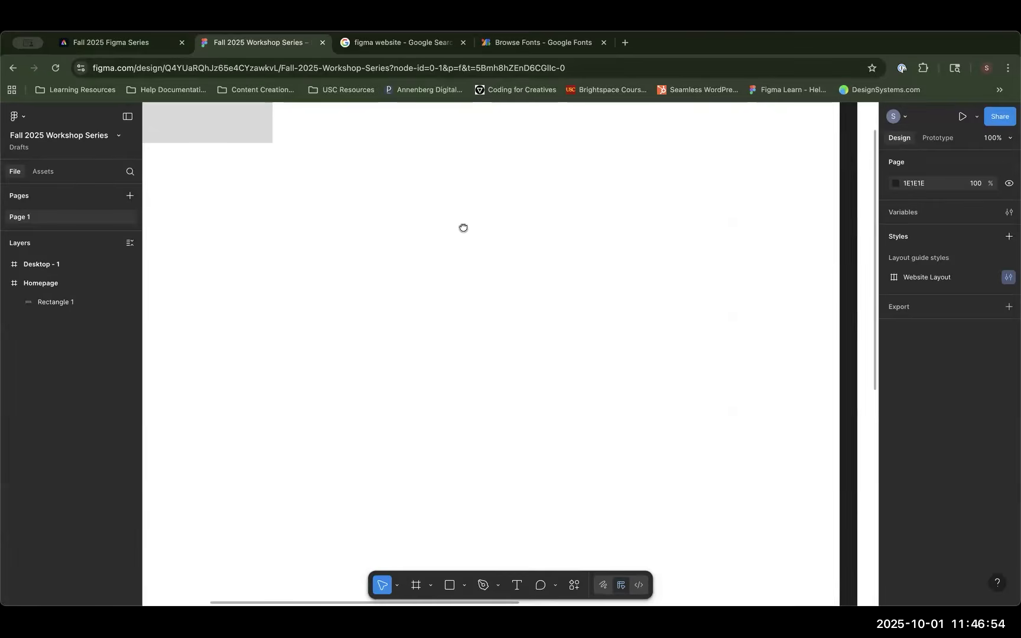
left_click_drag(463, 228, 661, 295)
left_click_drag(369, 266, 514, 358)
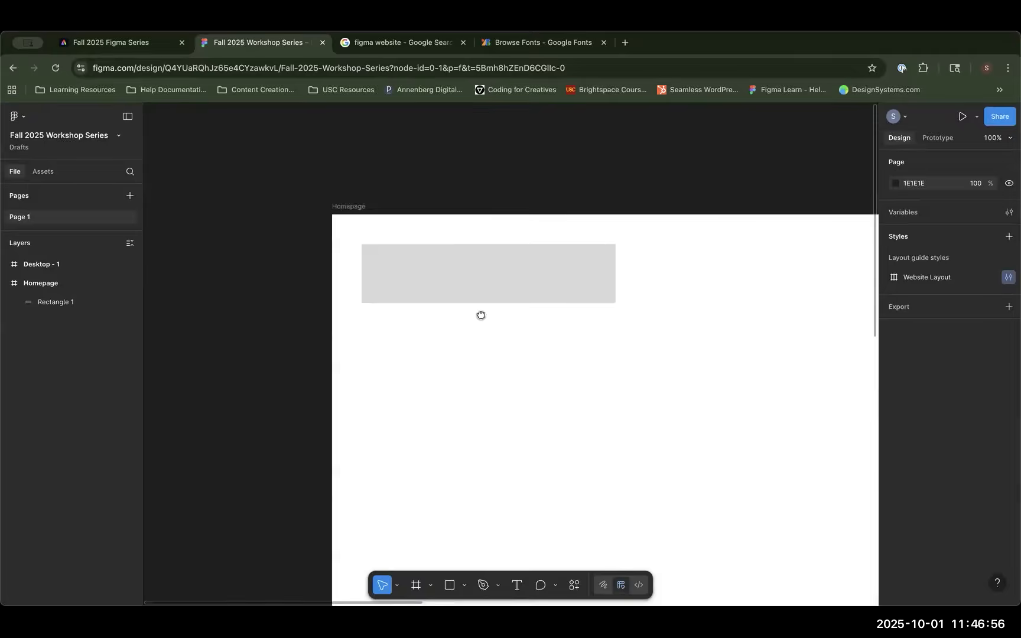
left_click_drag(481, 315, 361, 253)
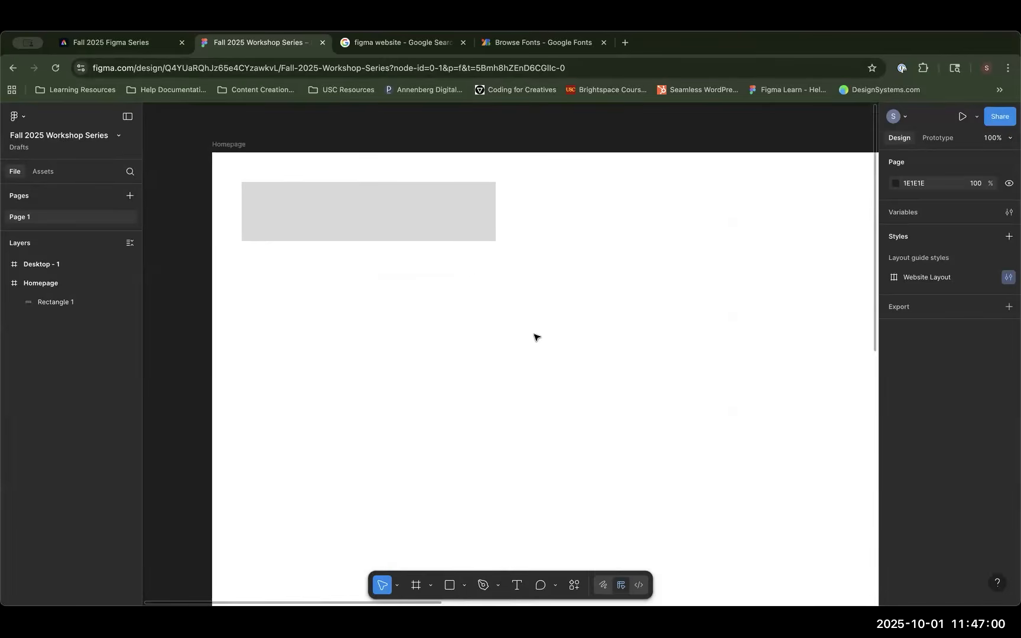
left_click_drag(593, 296, 495, 382)
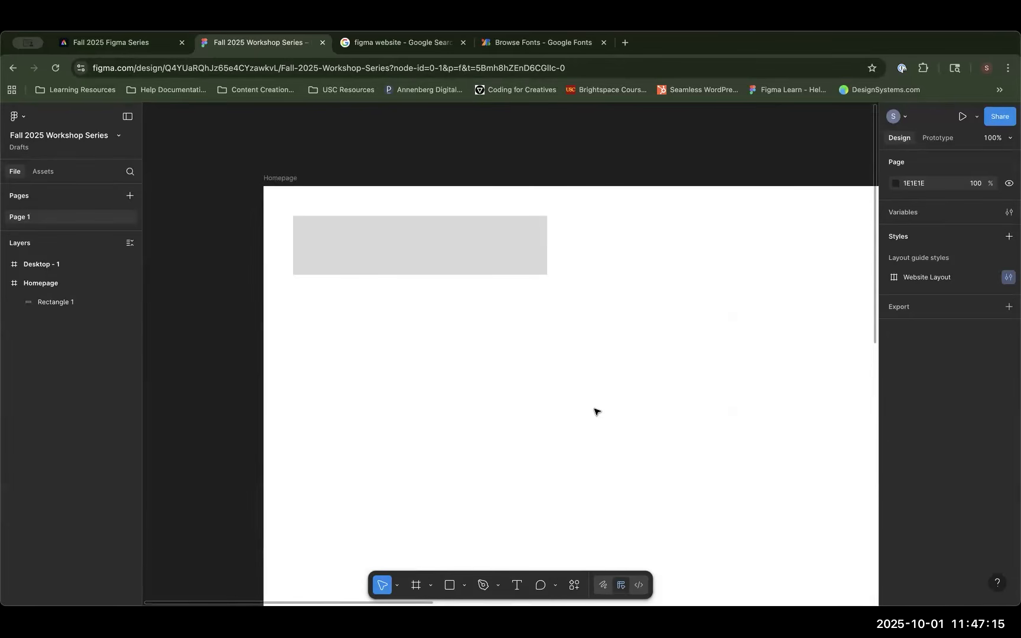
Step: Try aligning the grey rectangle to the Homepage frame's left edge, right edge and horizontal centre
left_click(418, 257)
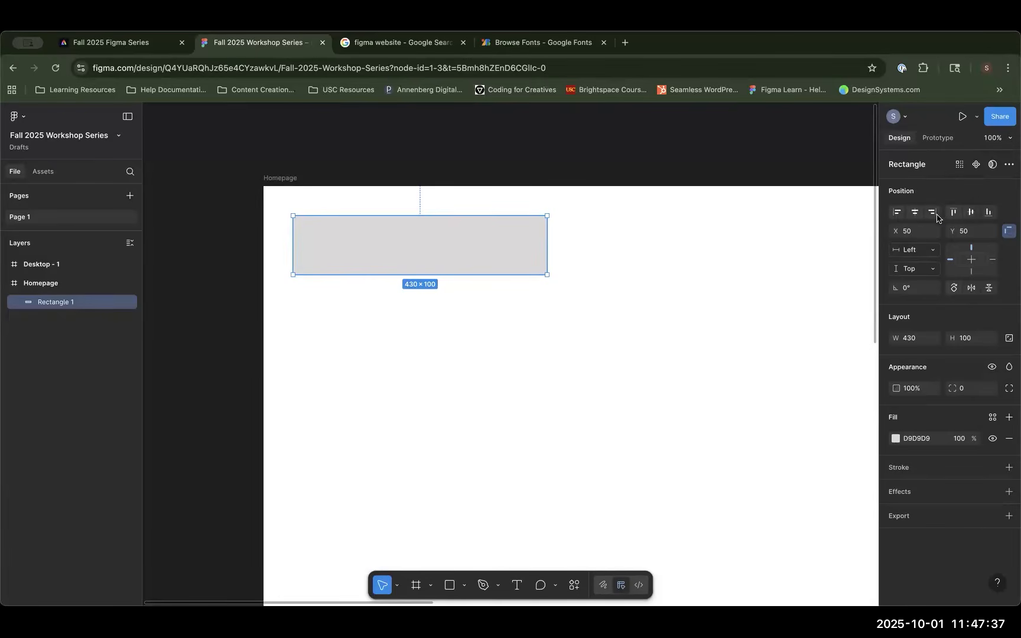
left_click(898, 214)
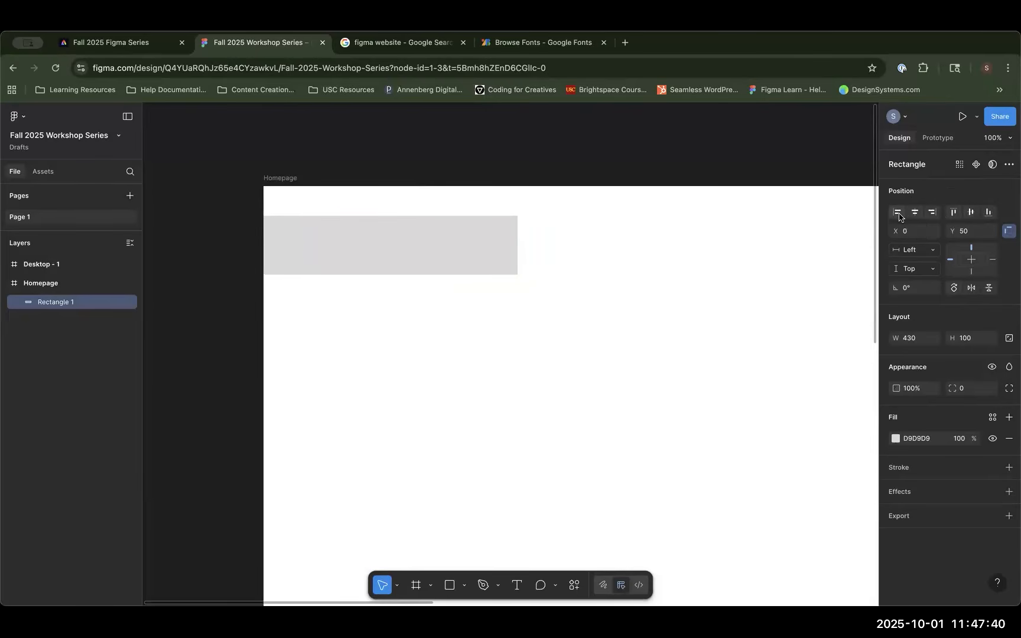
left_click(931, 214)
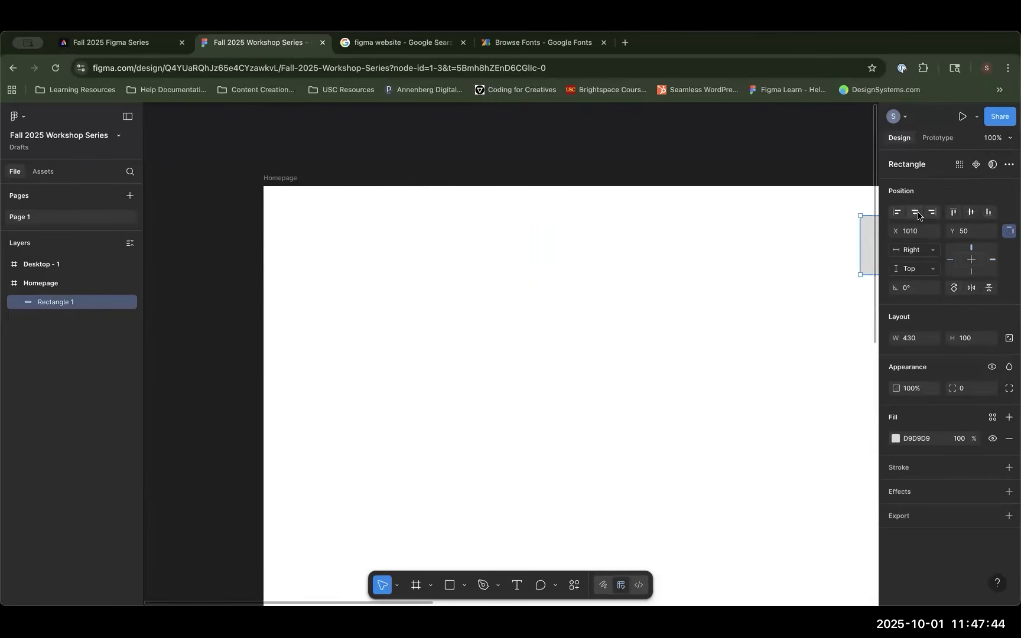
left_click(916, 213)
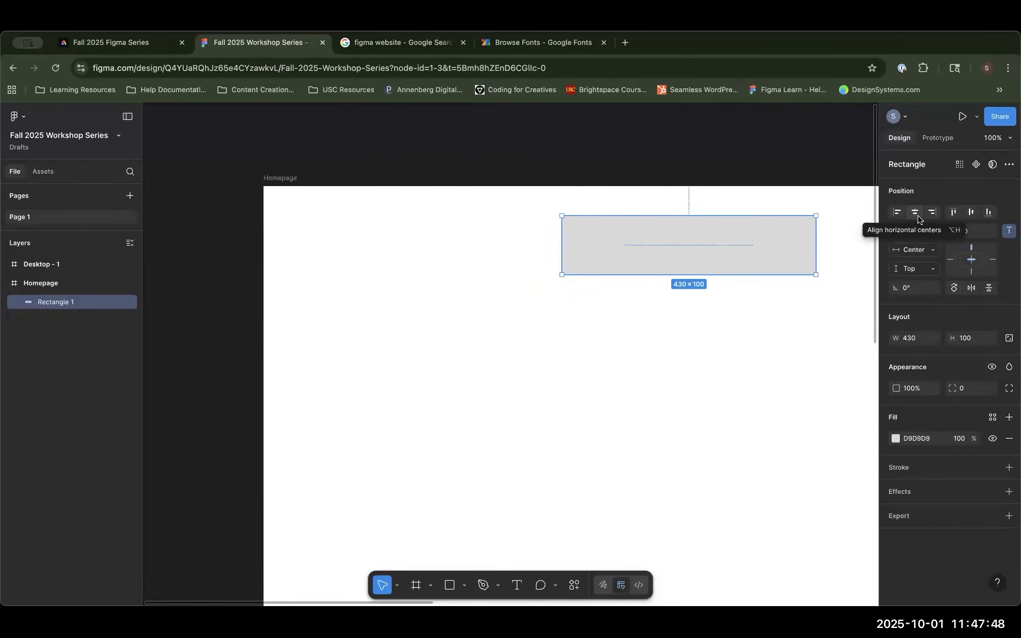
left_click(620, 398)
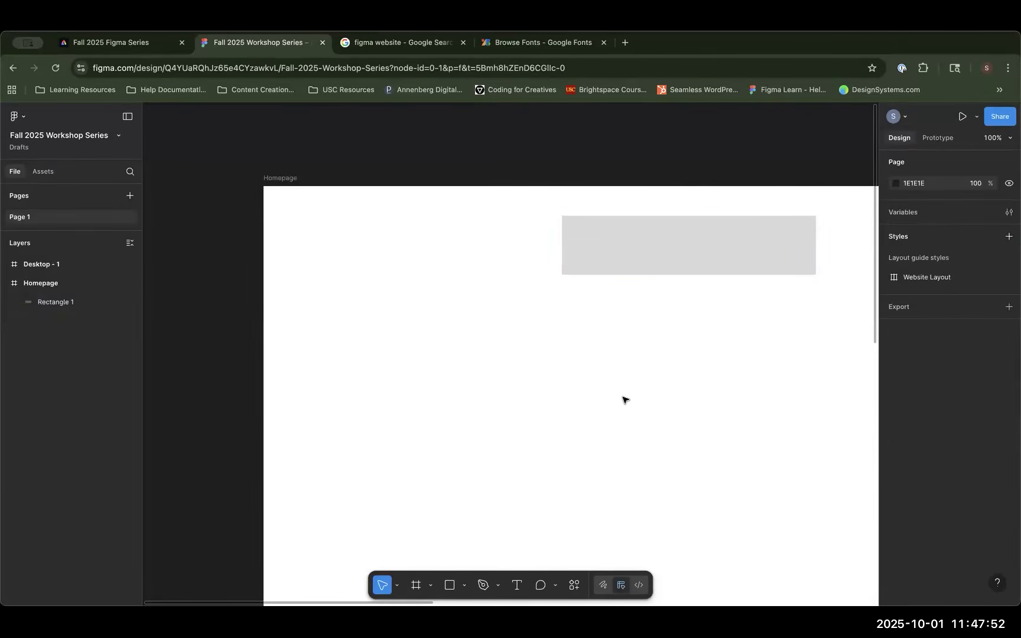
Step: Undo the three alignment changes made to the grey rectangle
key("super+z")
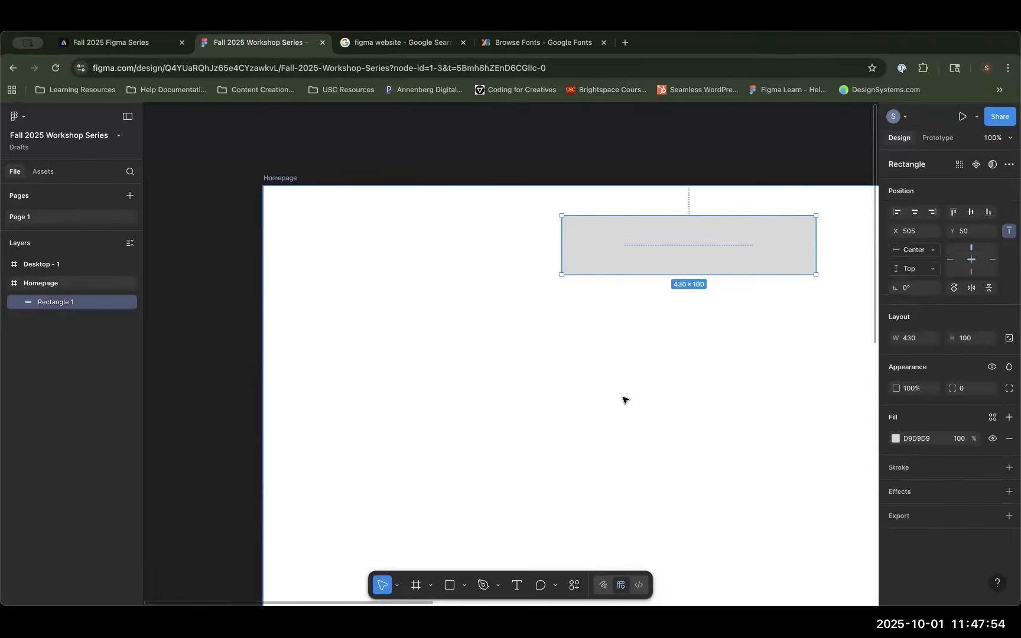
key("super+z")
key("super+z")
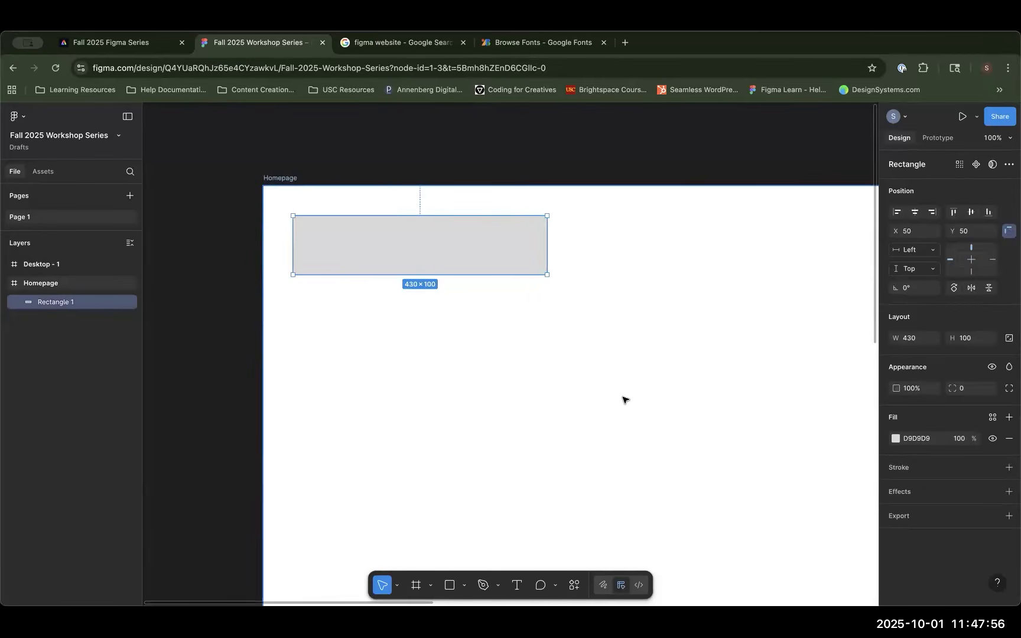
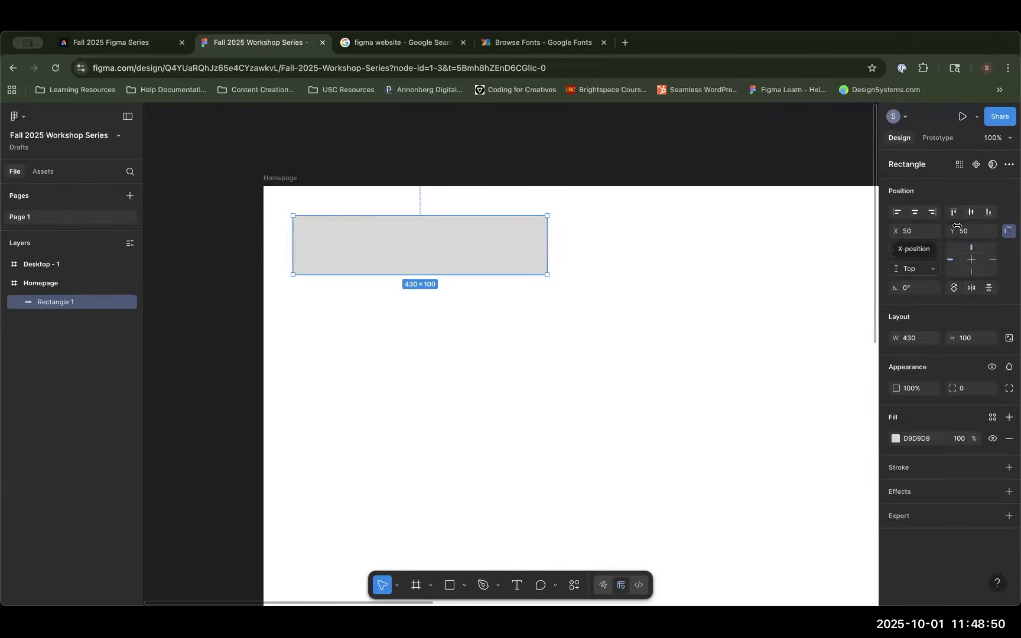
Step: Try shifting the grey rectangle's position by adjusting its Y coordinate, and clear the selection
left_click_drag(953, 231, 918, 240)
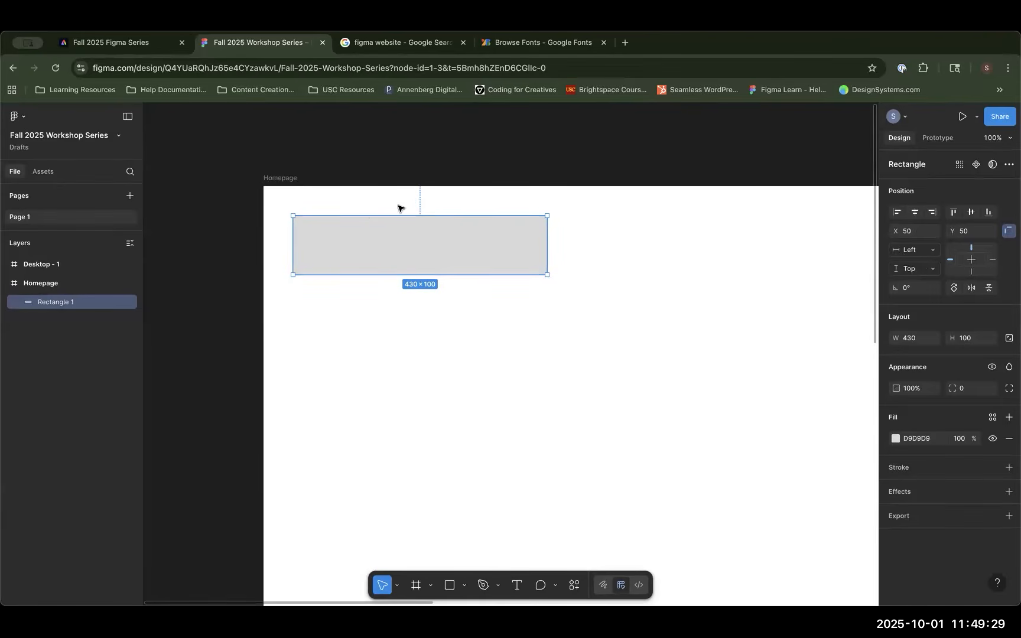
left_click(239, 330)
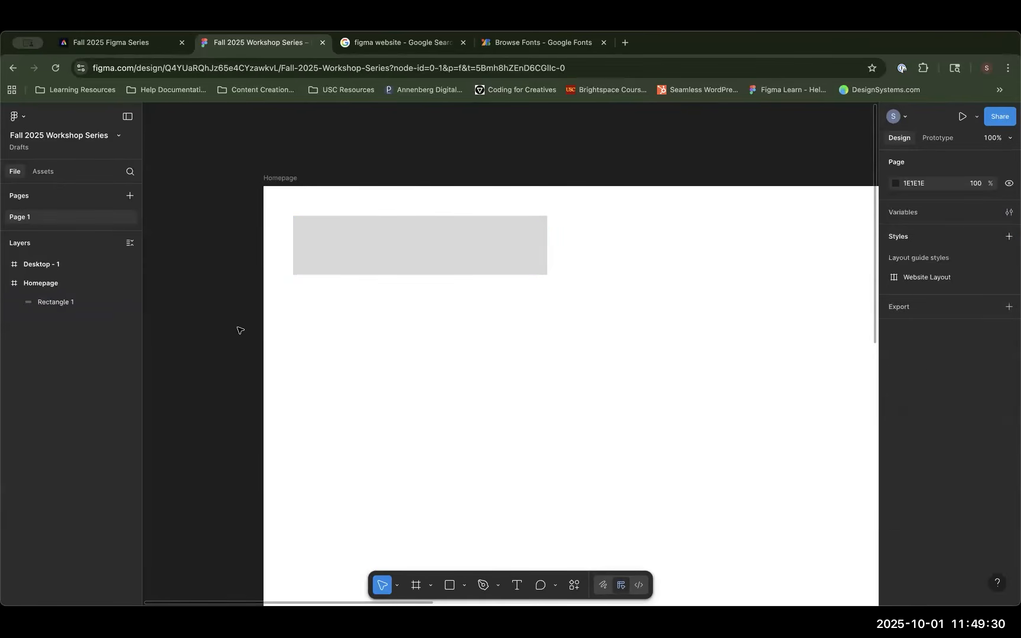
Step: Try extending the Homepage frame outward from its left edge, and undo the change
left_click(270, 188)
scroll(296, 426, "down", 5)
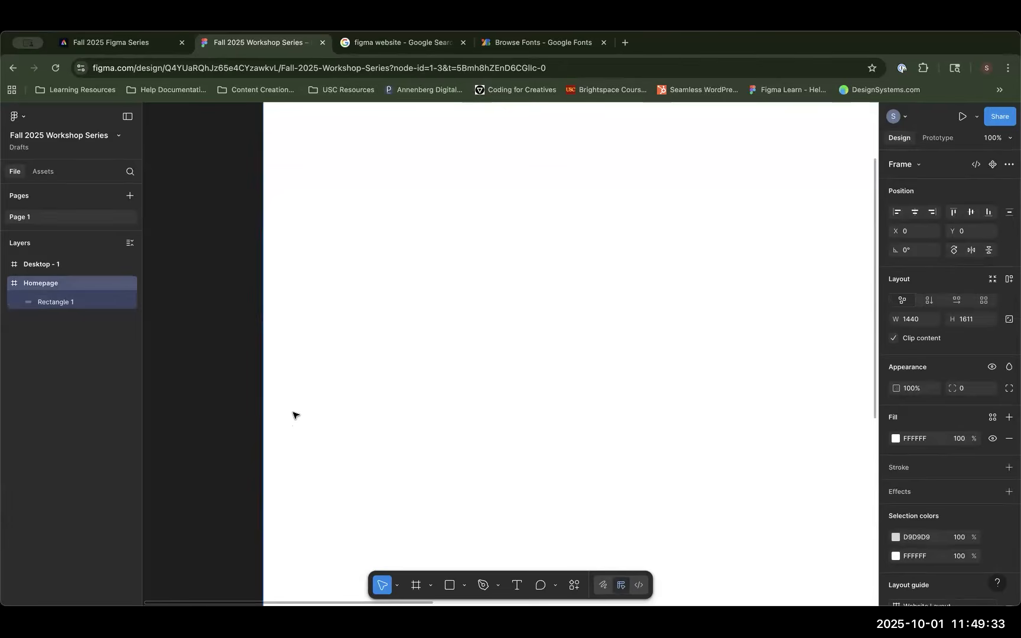
key("minus")
left_click_drag(387, 508, 295, 515)
key("super+z")
key("super+z")
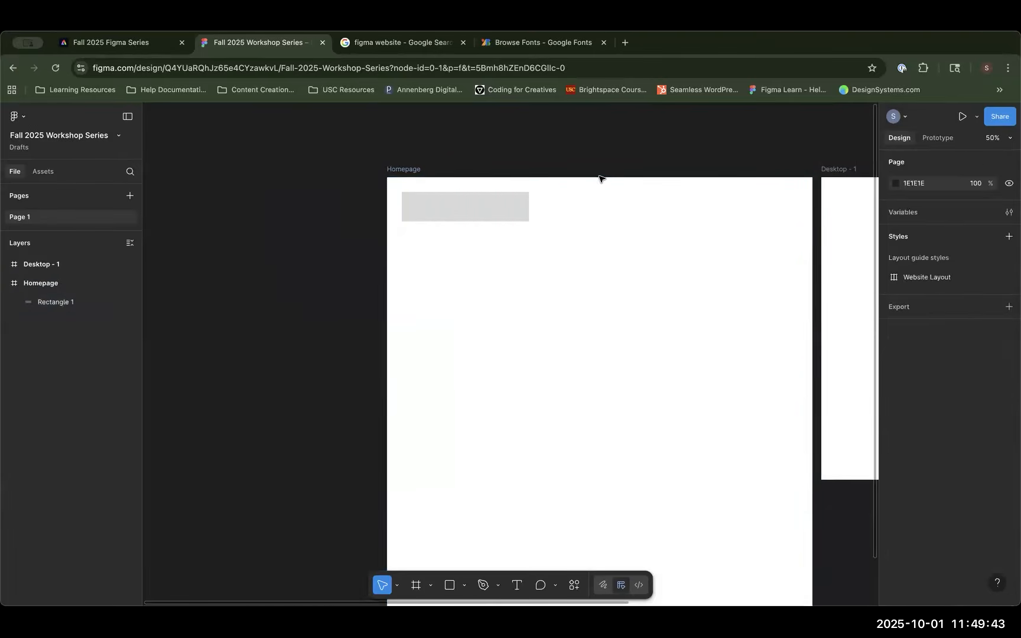
Step: Try extending the Homepage frame upward to a height of about 1745 and widening it to about 1626, undoing each resize
left_click(588, 178)
left_click_drag(590, 169, 595, 137)
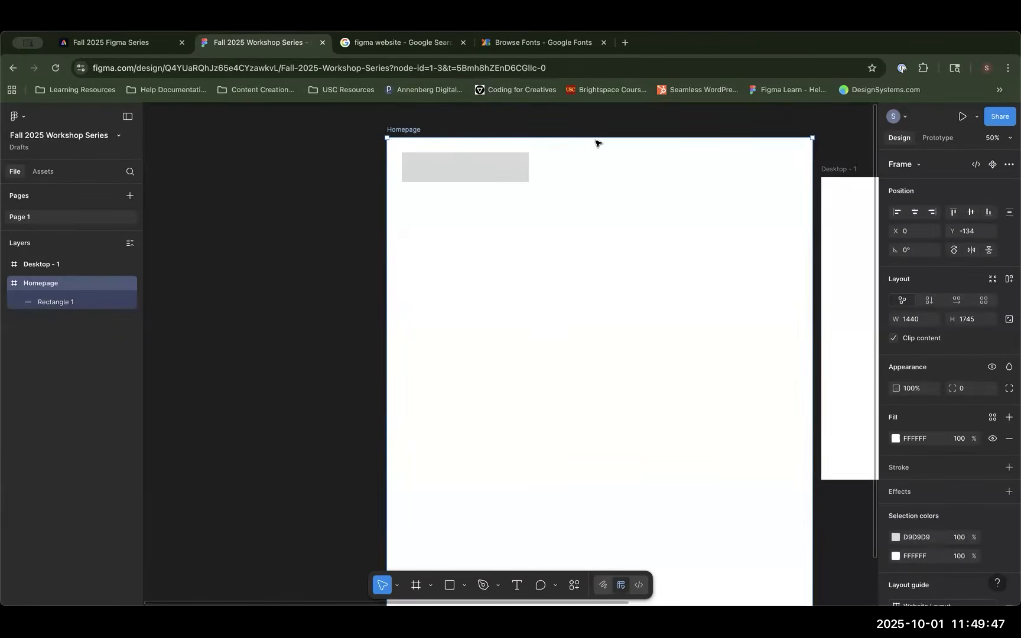
key("super+z")
left_click_drag(813, 465, 875, 470)
scroll(832, 468, "right", 2)
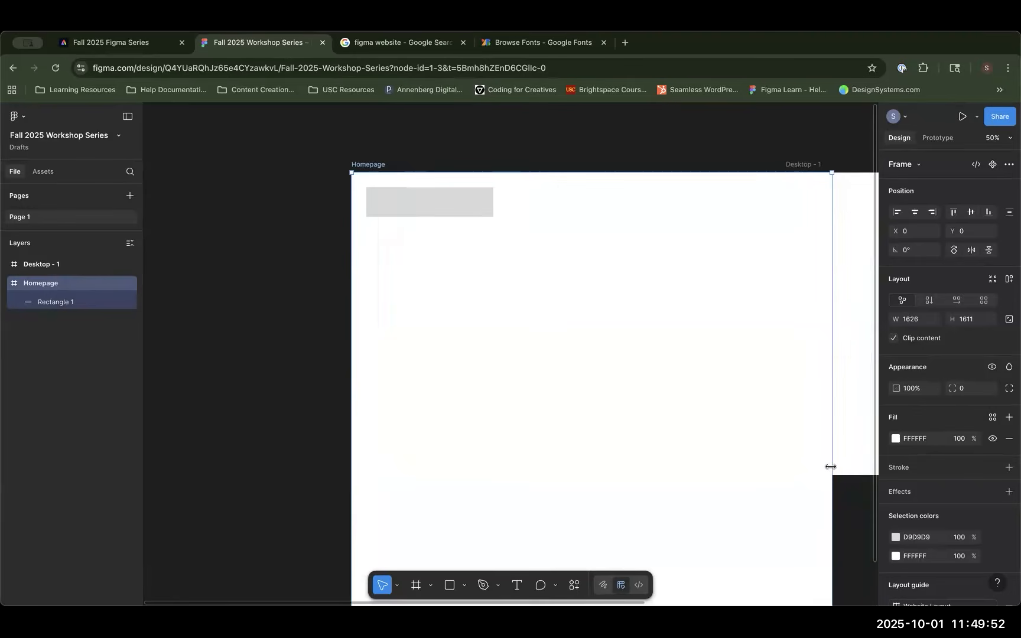
key("super+z")
key("Escape")
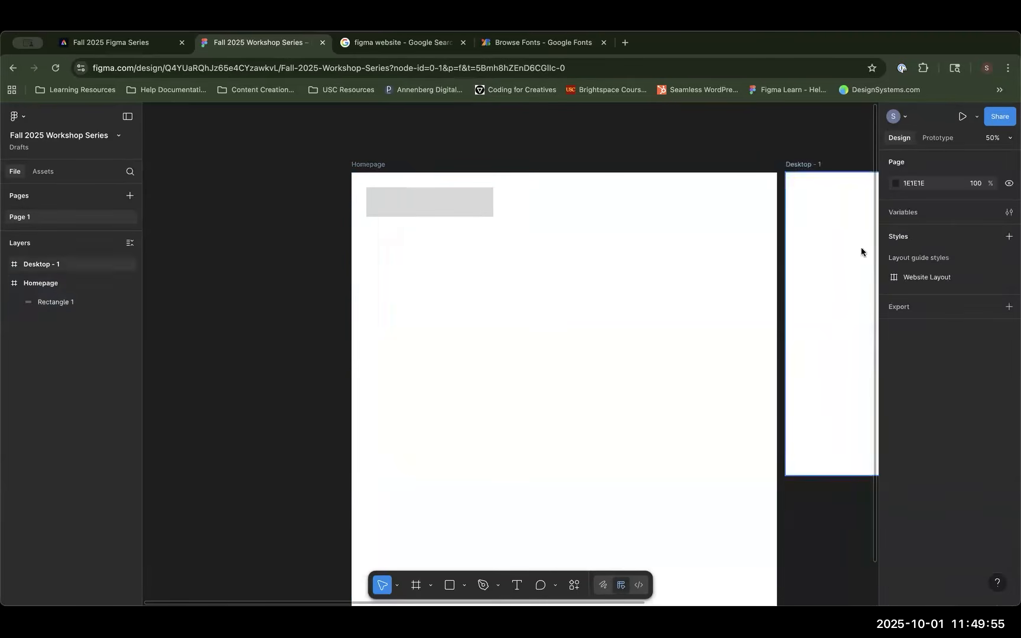
Step: Try rotating the grey rectangle freely and in 90° turns, undoing the free rotation
left_click(440, 195)
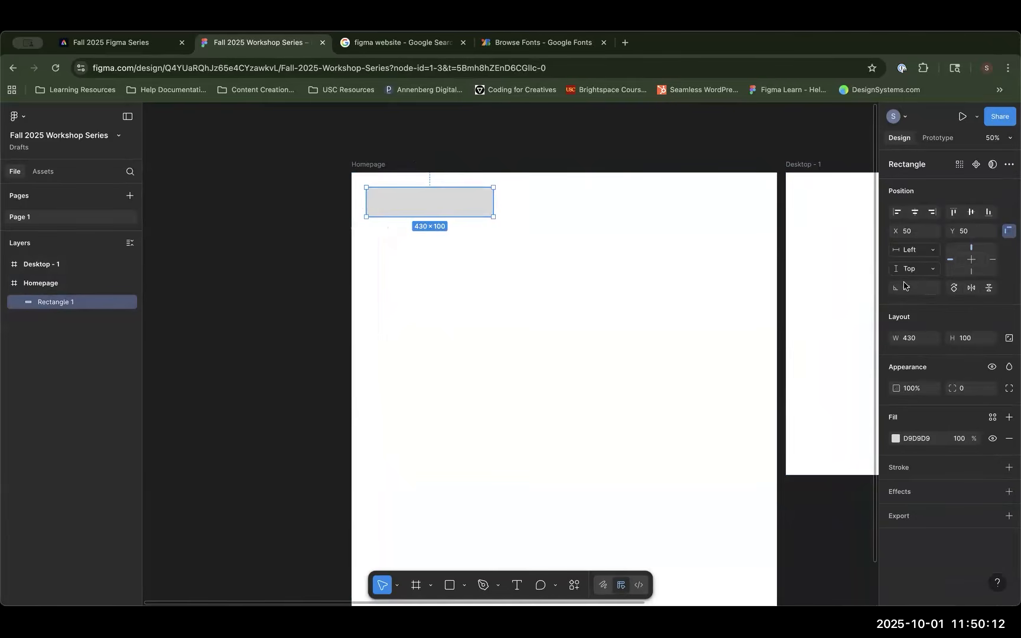
left_click_drag(896, 288, 914, 289)
key("super+z")
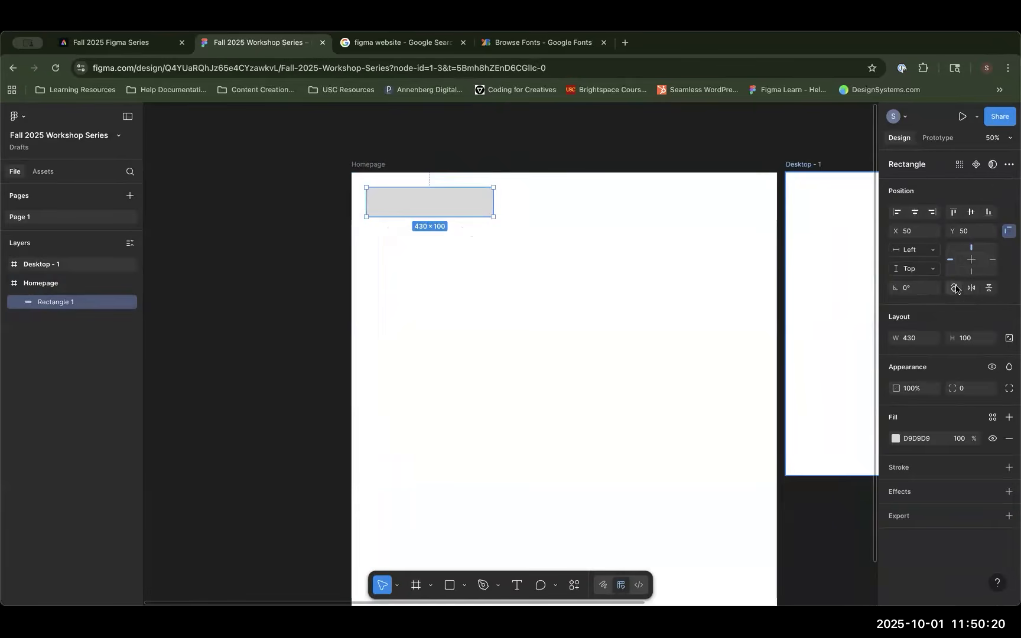
left_click(956, 288)
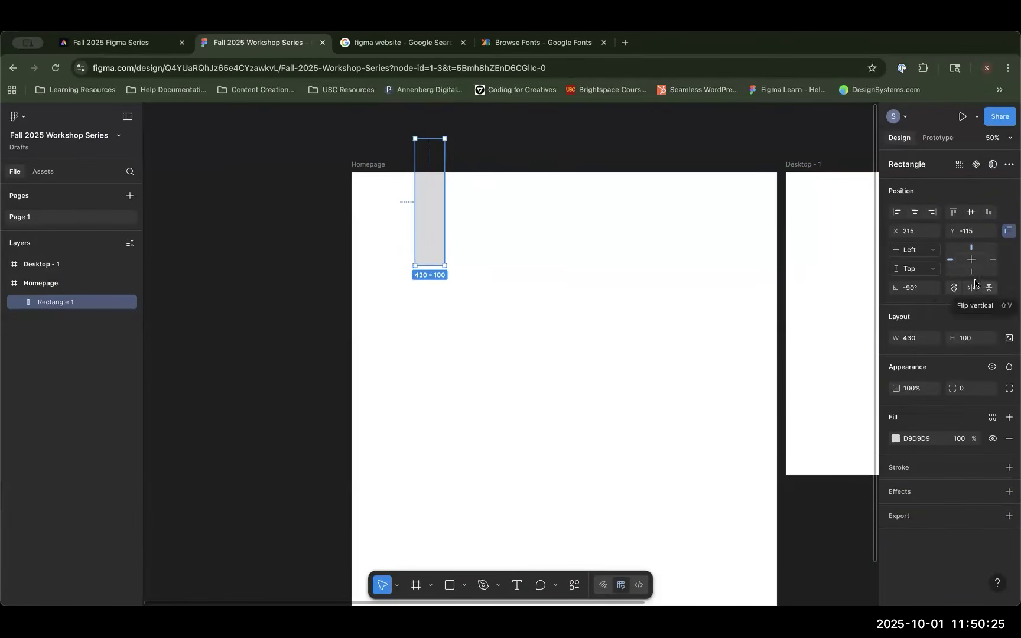
left_click(954, 290)
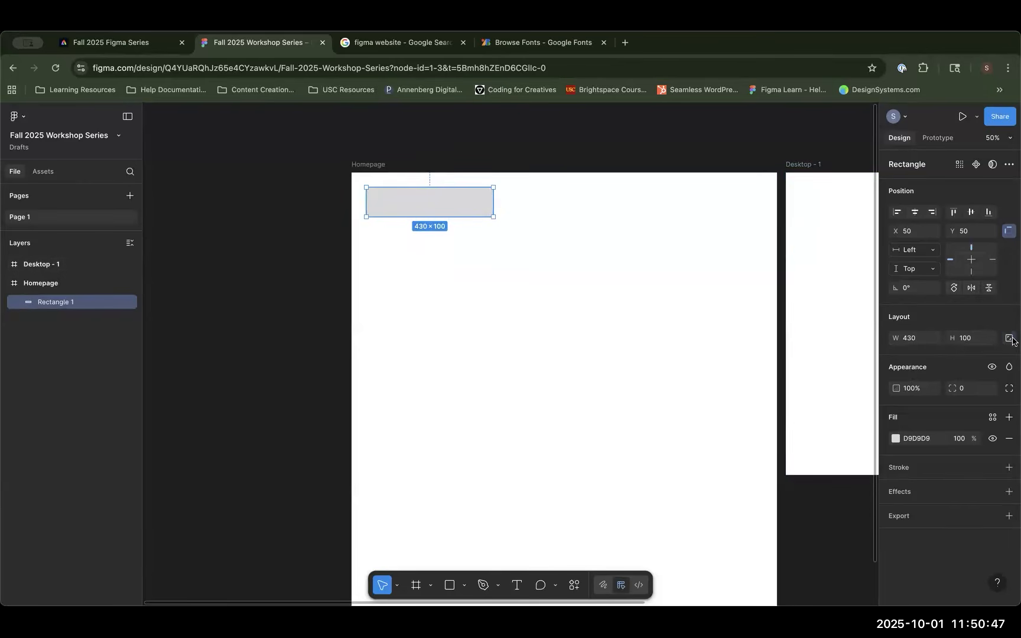
Step: Lock the grey rectangle's aspect ratio, try resizing it proportionally to about 585 × 136, and unlock the ratio
left_click(1010, 338)
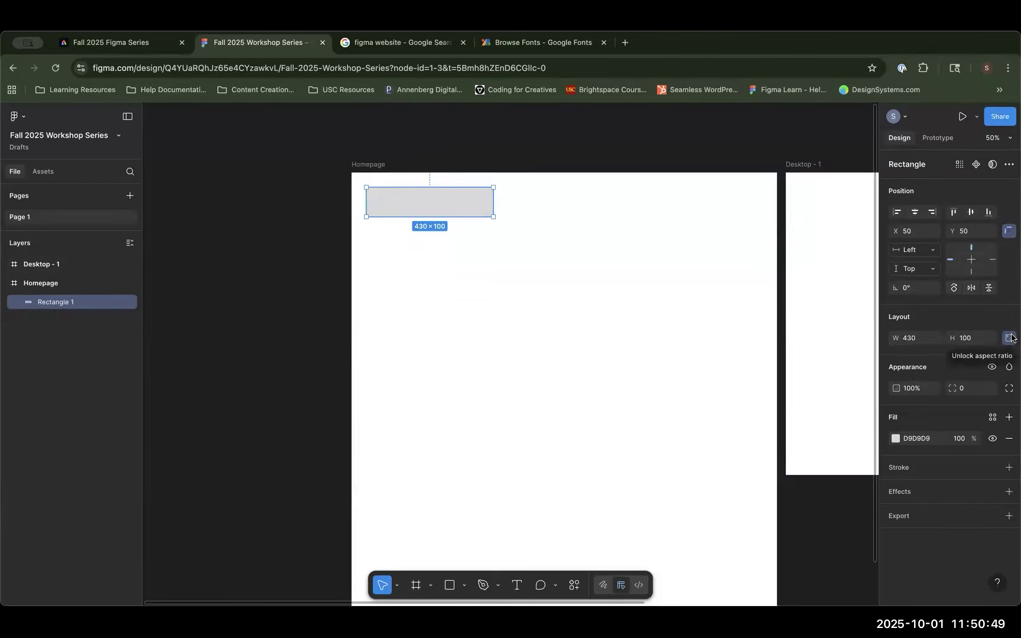
left_click_drag(508, 227, 477, 227)
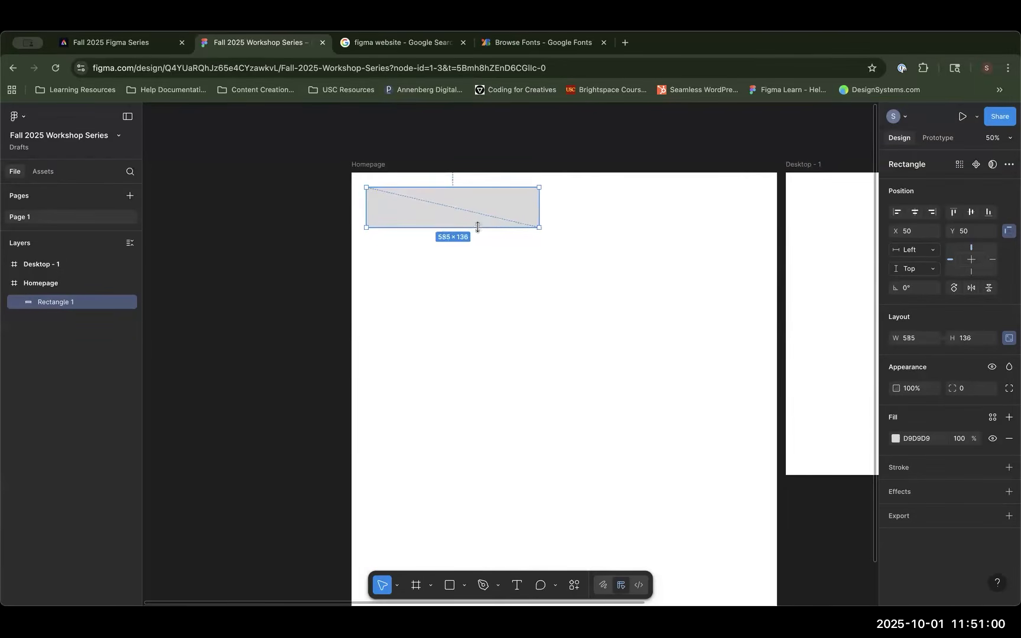
left_click(1009, 338)
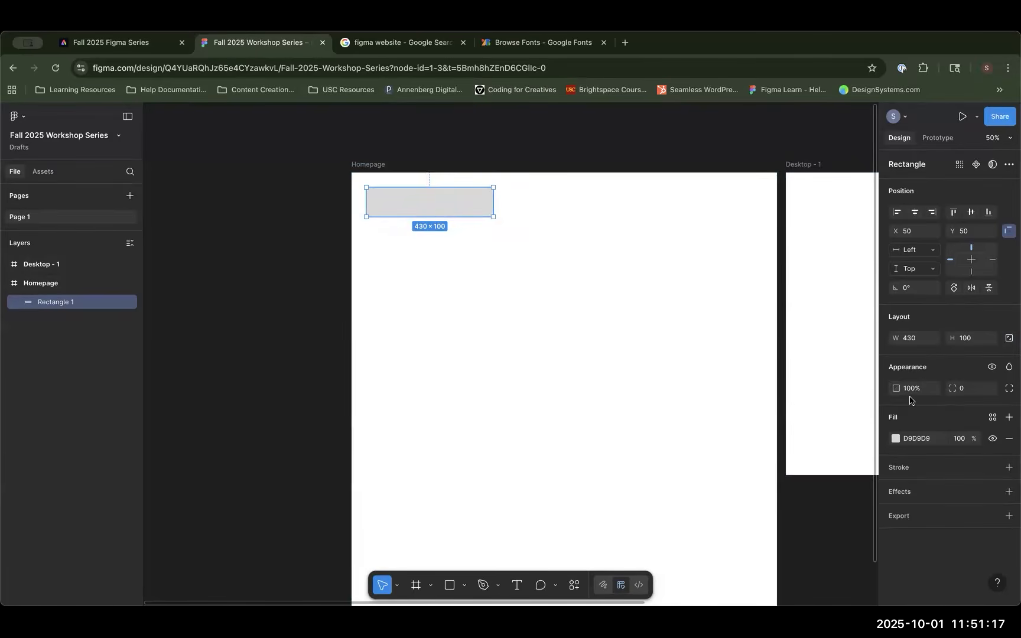
Step: Try lowering the grey rectangle's opacity to 0%
left_click_drag(896, 388, 720, 387)
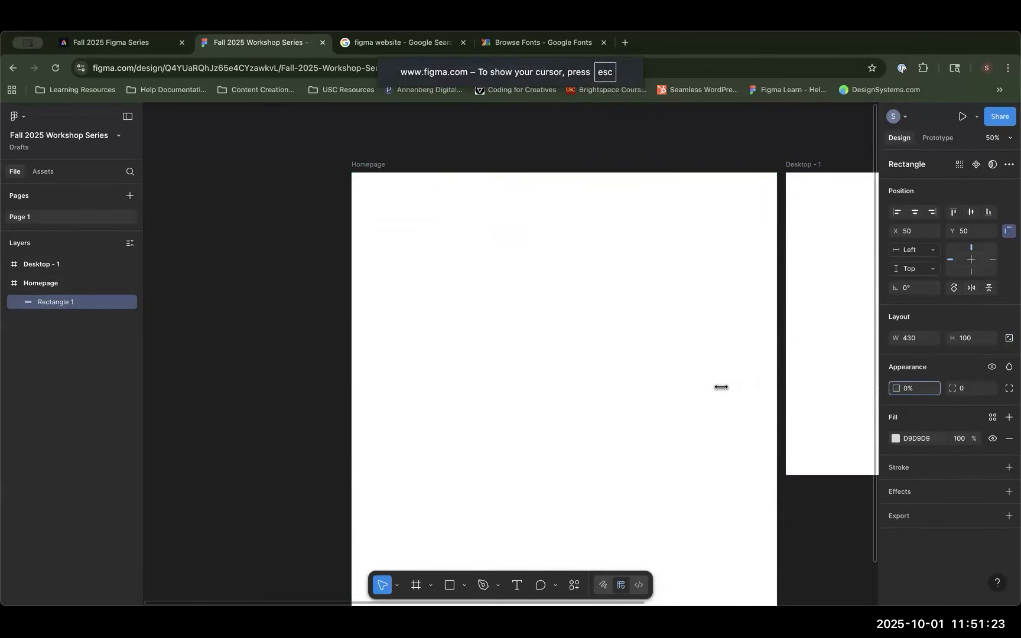
key("Escape")
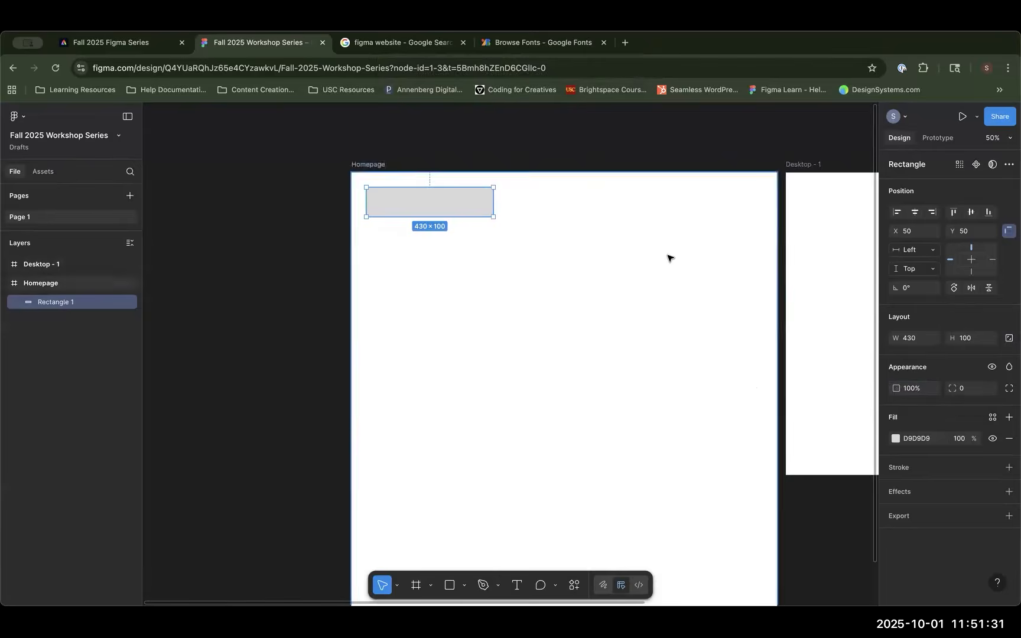
Step: Try rounding the grey rectangle's corners by value and directly on the shape, and check its individual corner radius settings
key("shift+0")
left_click_drag(490, 267, 567, 421)
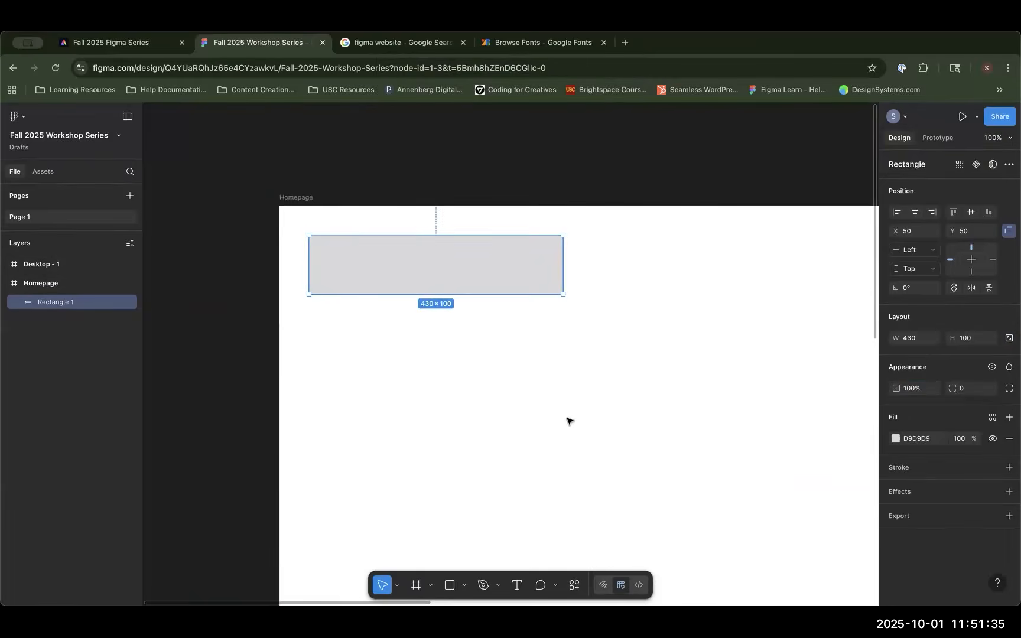
key("plus")
scroll(631, 394, "up", 3)
scroll(631, 394, "left", 3)
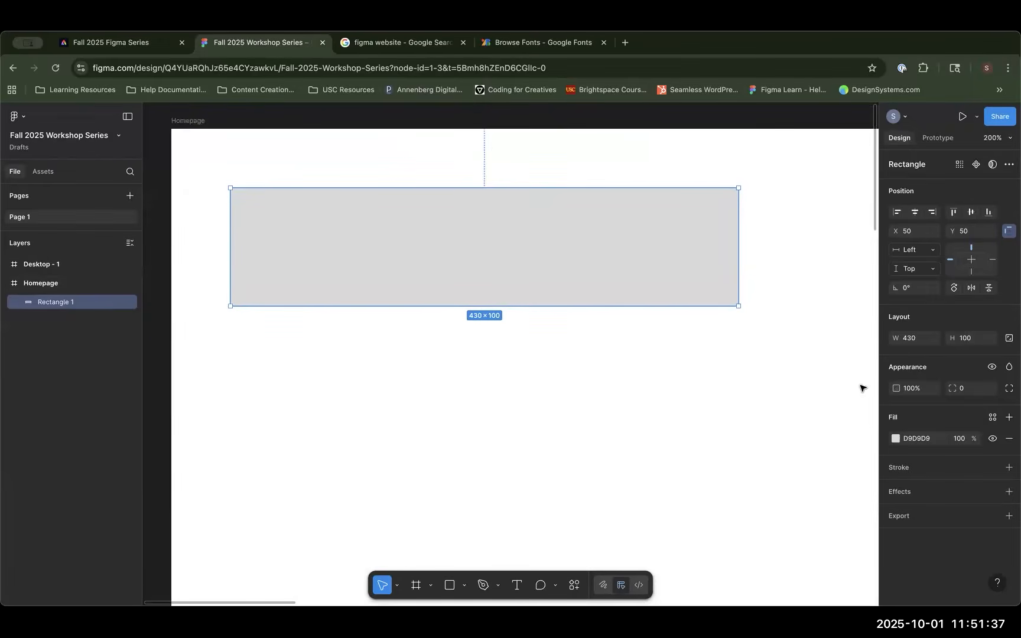
mouse_move(726, 202)
left_click_drag(952, 388, 98, 395)
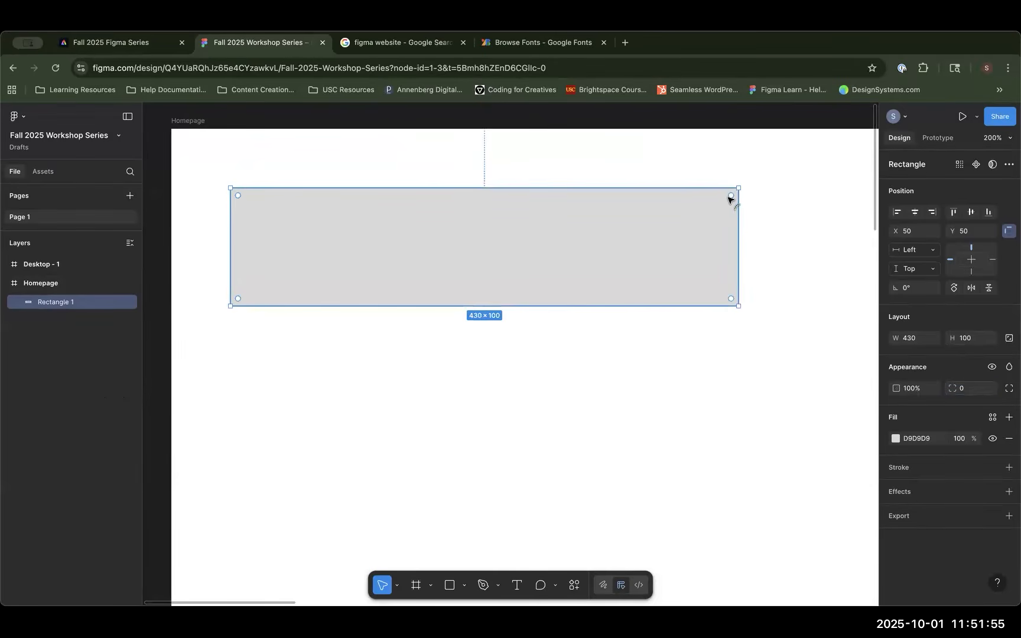
mouse_move(731, 197)
mouse_move(728, 201)
left_mouse_down()
mouse_move(709, 228)
mouse_move(738, 196)
left_mouse_up()
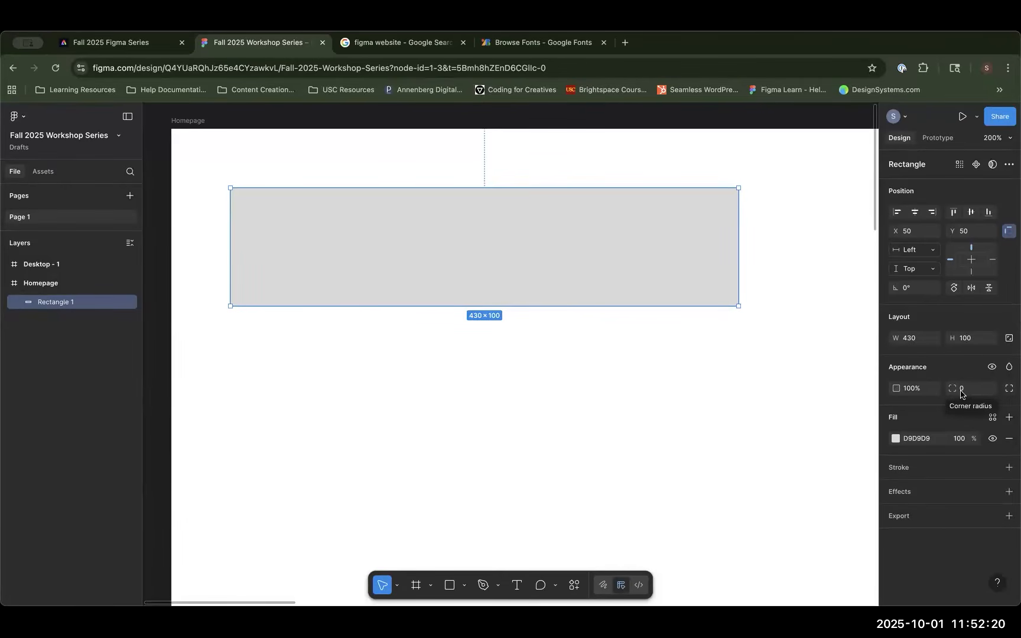
left_click(1009, 390)
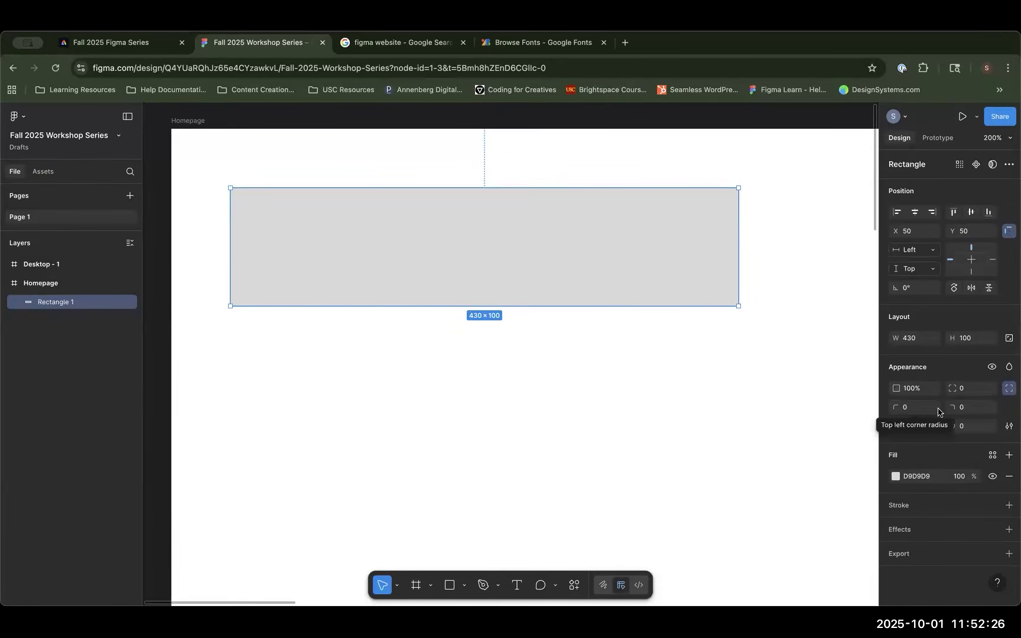
left_click(1009, 388)
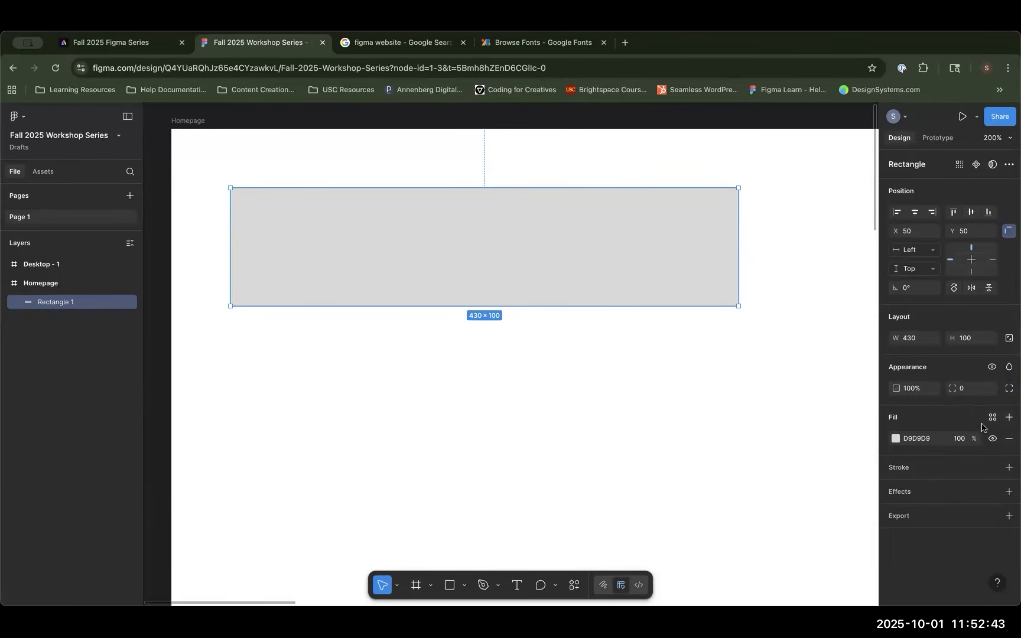
Step: Lighten the grey rectangle's solid fill to EAEAEA
left_click(896, 439)
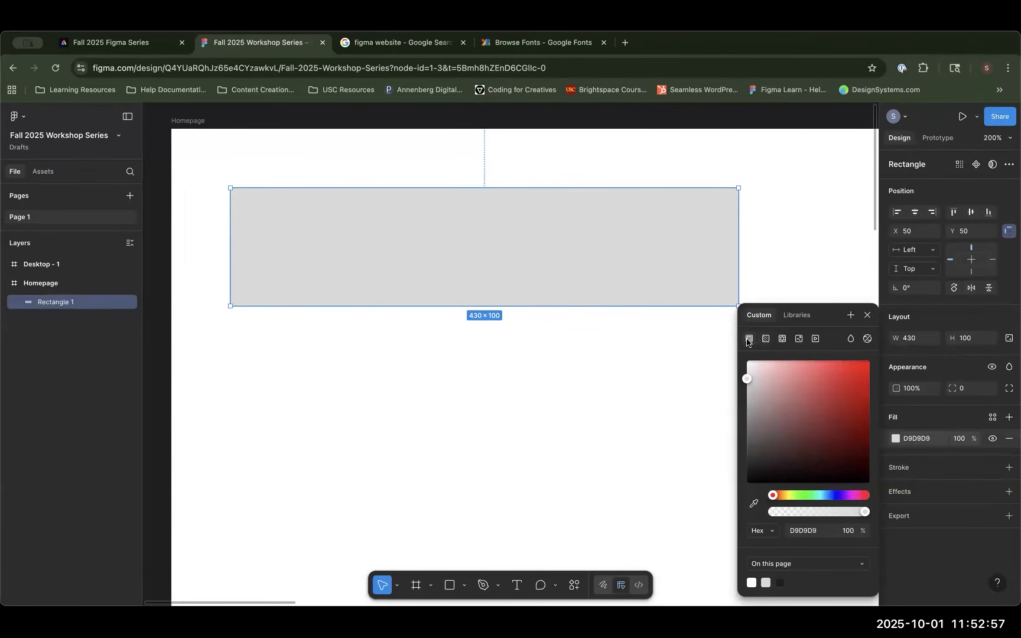
left_click_drag(811, 387, 747, 371)
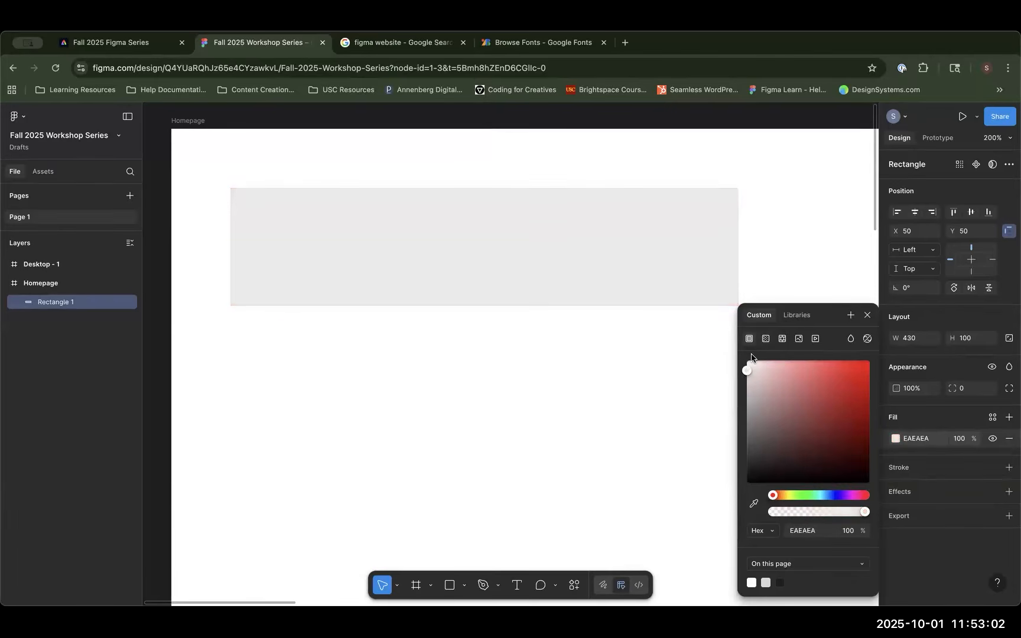
Step: Try gradient, pattern, image and video fills on the rectangle, and return it to a solid fill
left_click(765, 340)
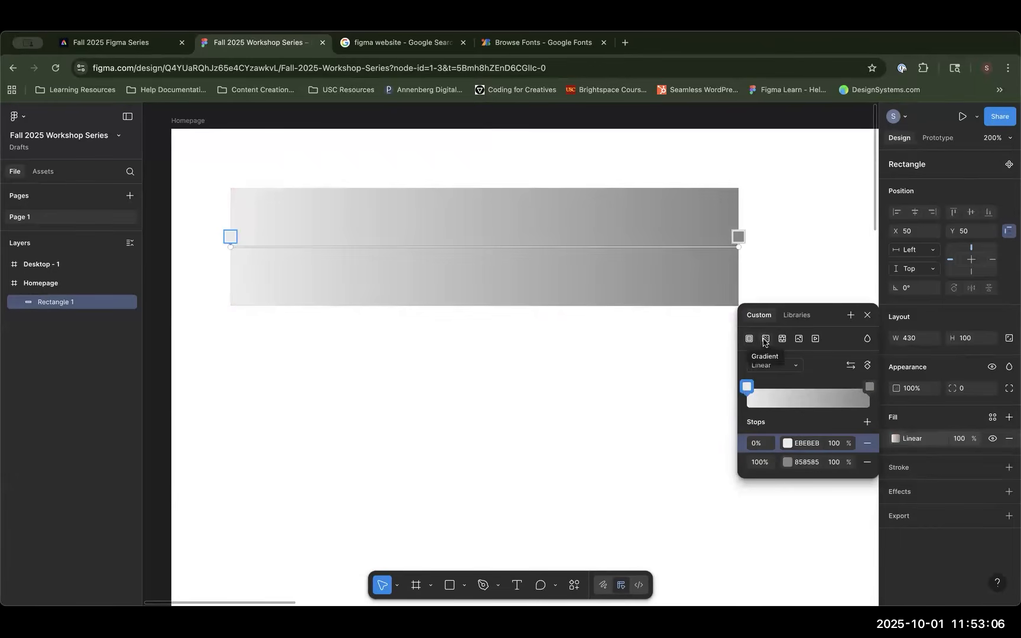
left_click(782, 339)
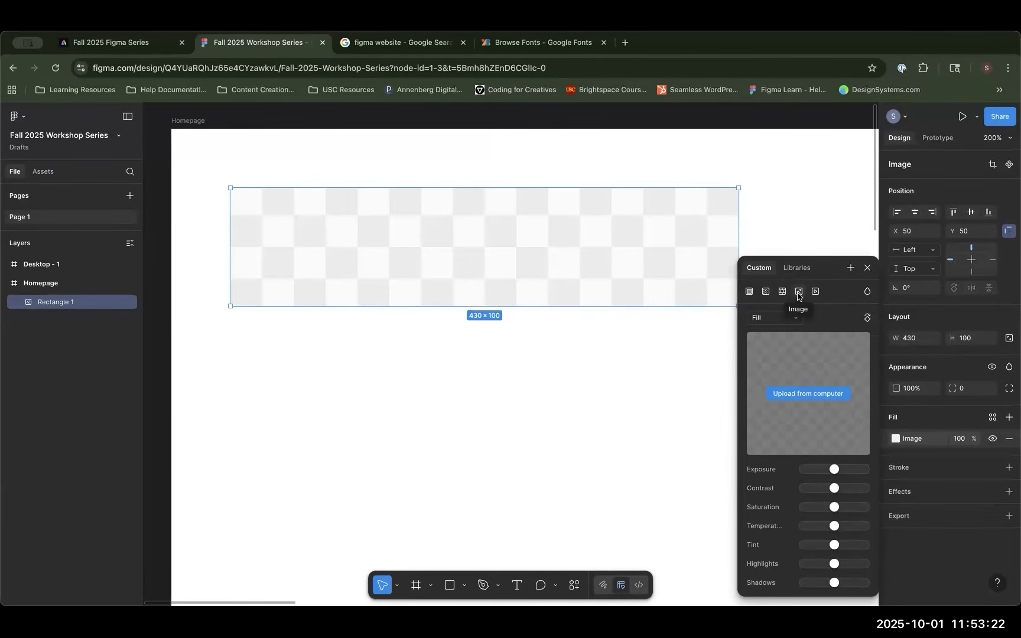
left_click(815, 291)
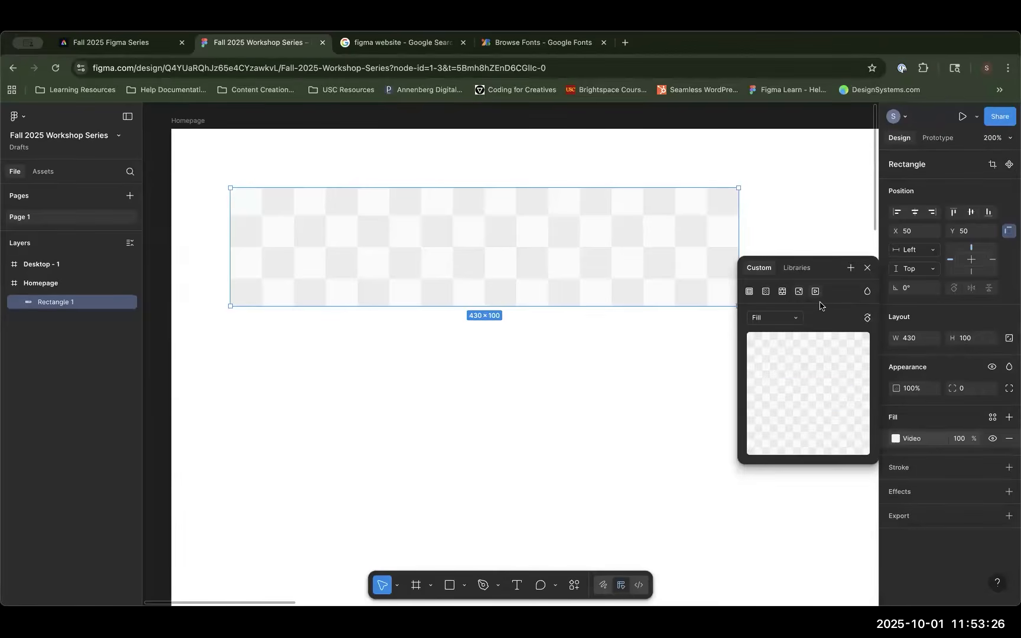
left_click(749, 291)
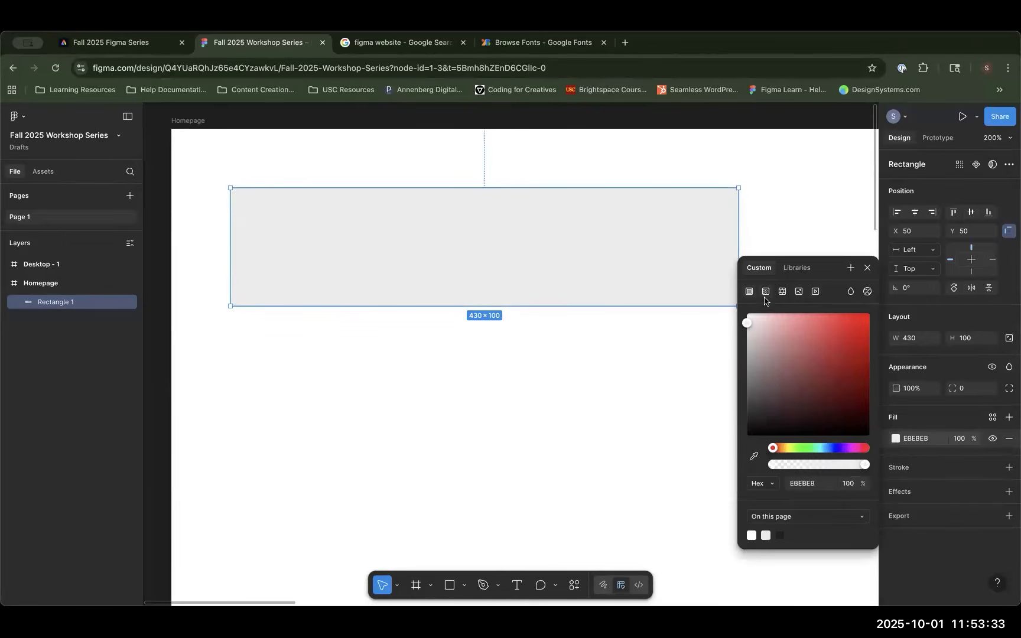
left_click(868, 269)
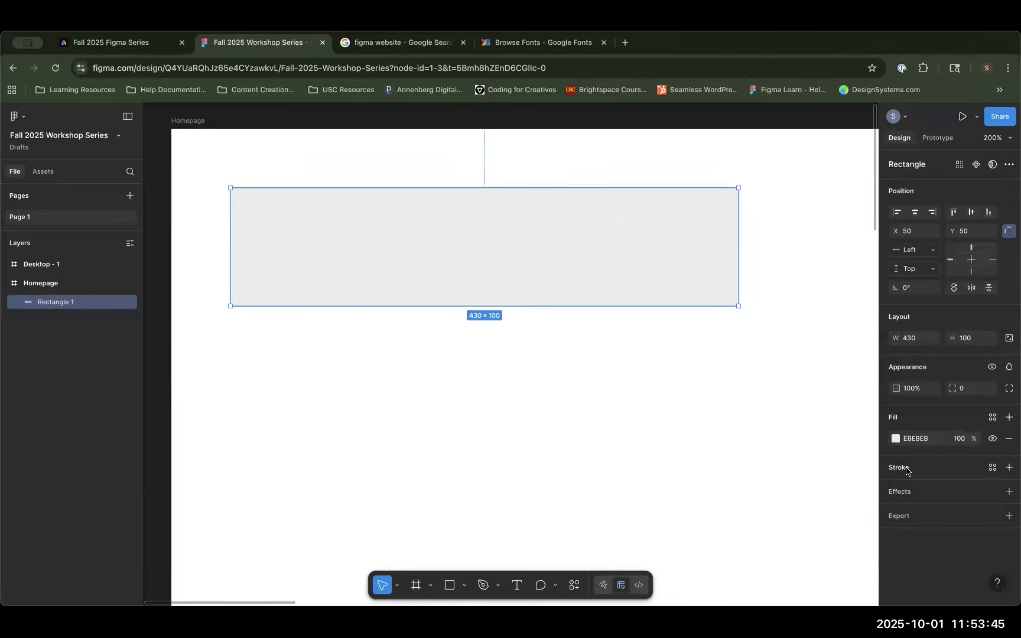
Step: Add a 000000 inside stroke of weight 1 to the rectangle, review its position and side options, and remove the stroke
left_click(1009, 468)
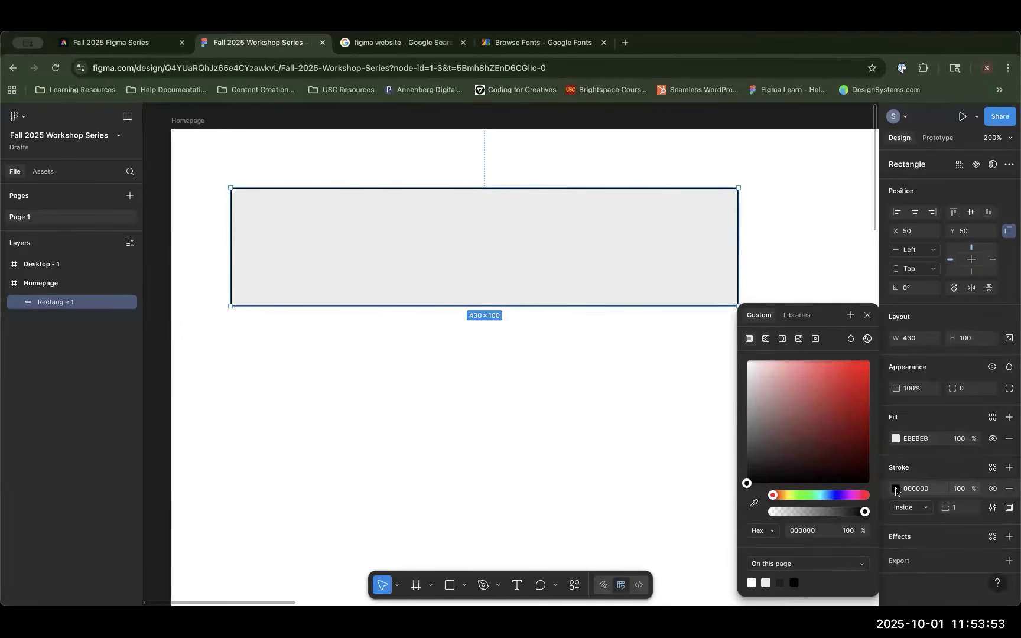
left_click(926, 509)
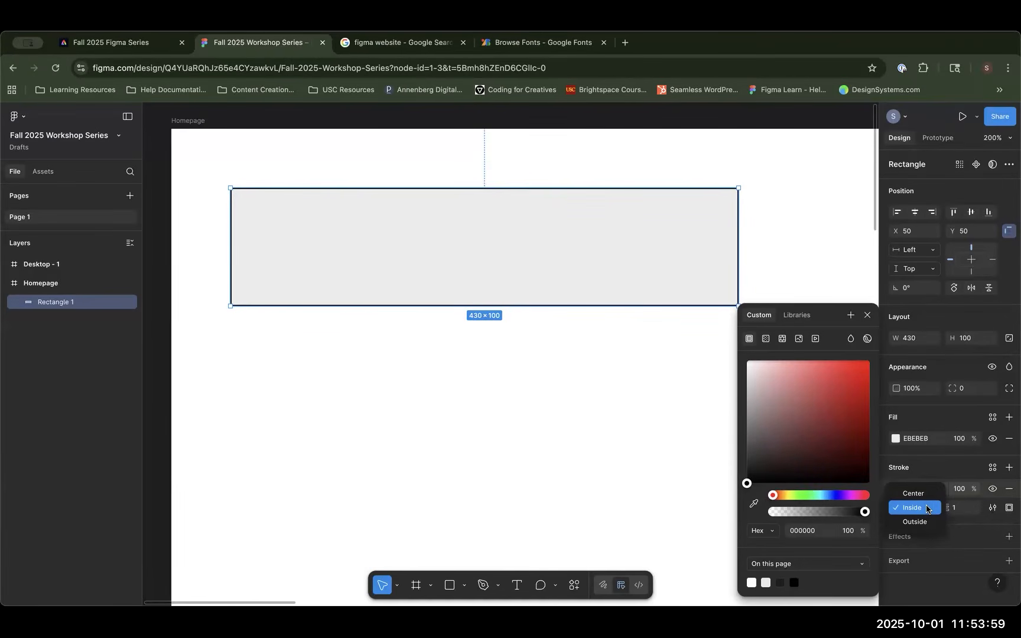
left_click(960, 514)
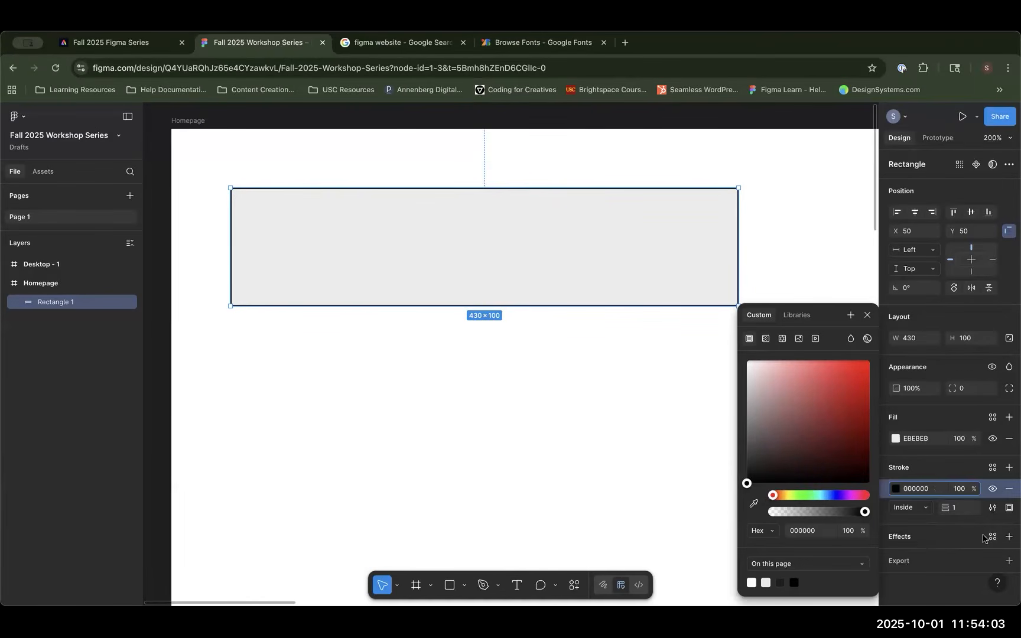
left_click(1010, 507)
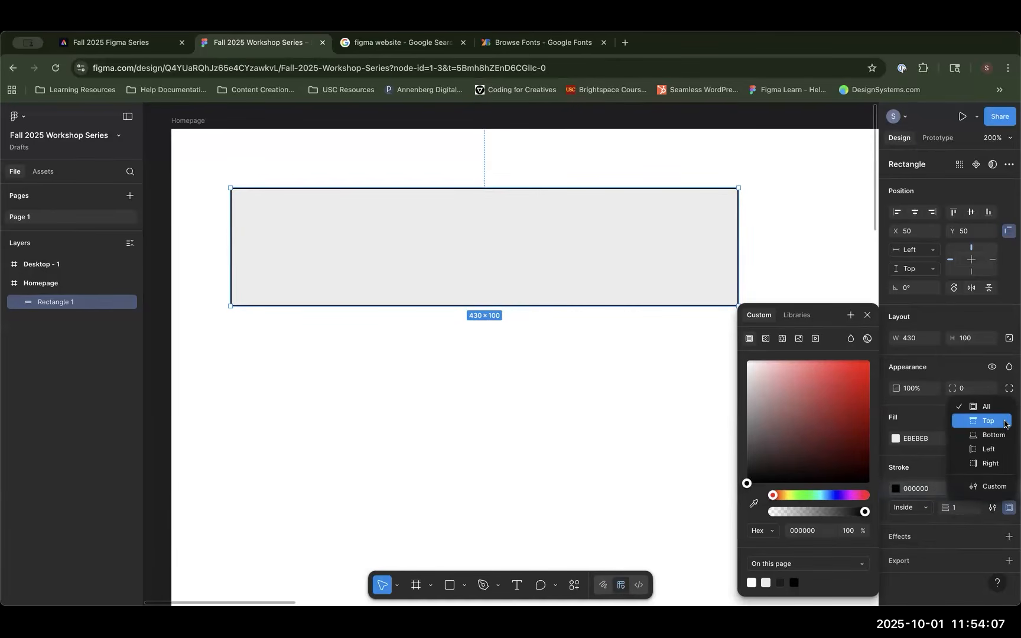
left_click(925, 459)
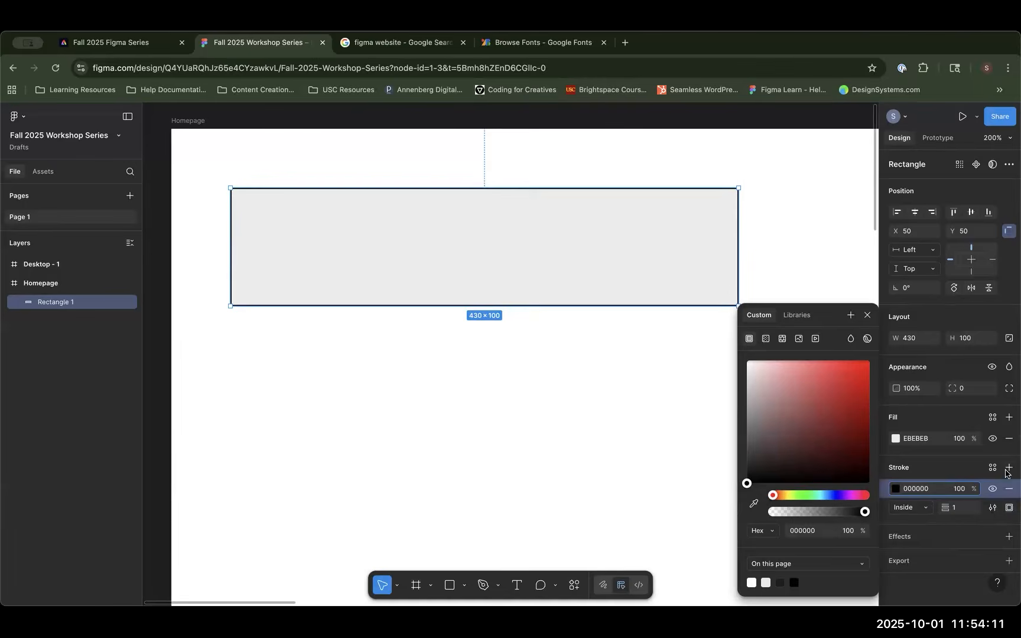
left_click(1007, 489)
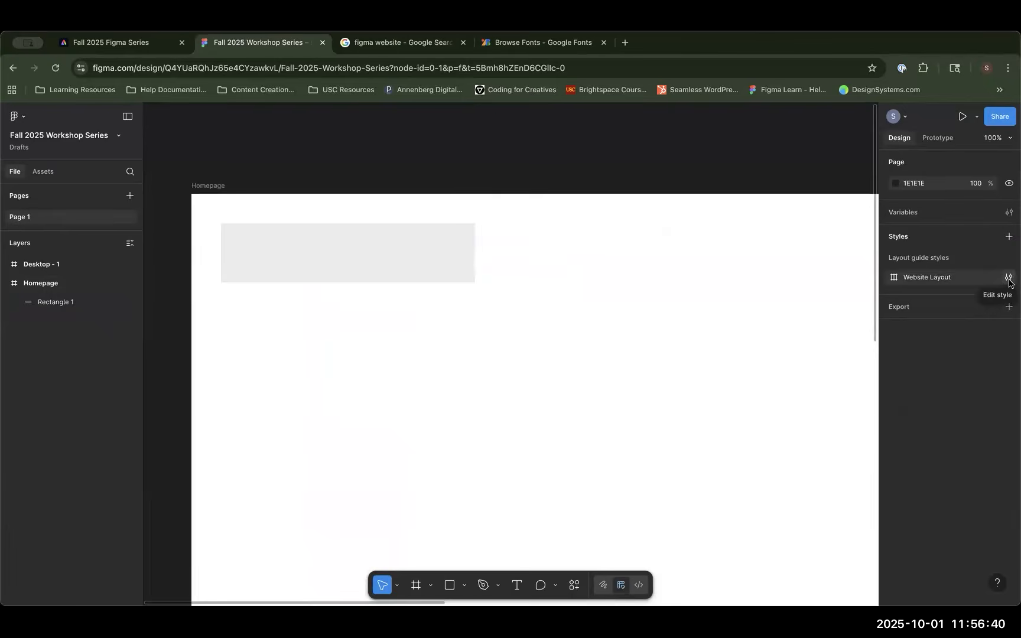
Step: Make the rows and the 12 columns of the Website Layout guide style visible again
left_click(1008, 279)
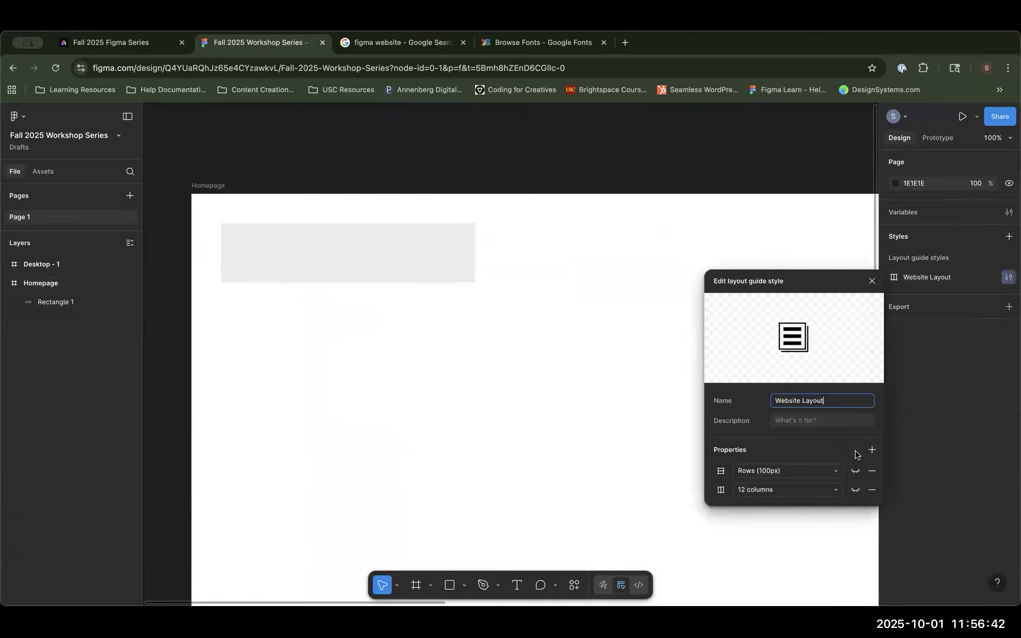
left_click(854, 490)
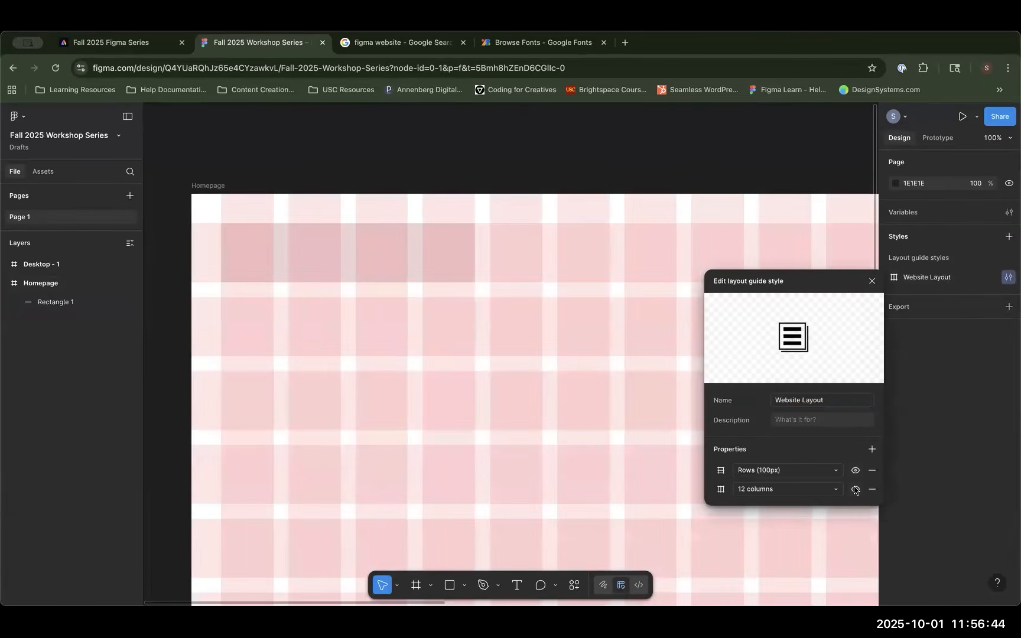
Step: Darken the solid fill of the grey rectangle on the Homepage to ADADAD
left_click(438, 275)
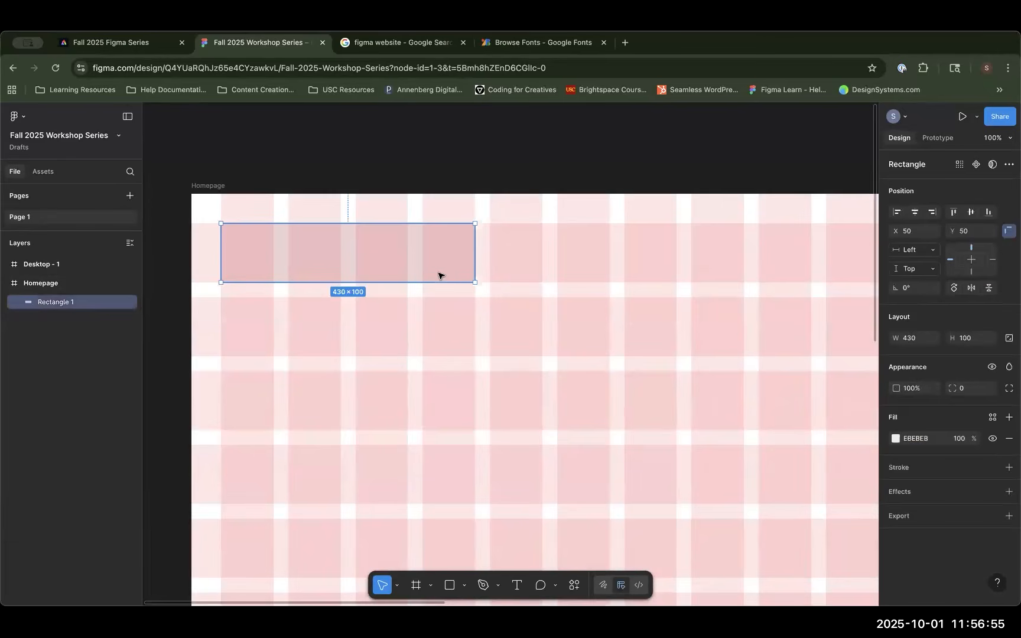
left_click(894, 439)
left_click_drag(744, 372, 742, 400)
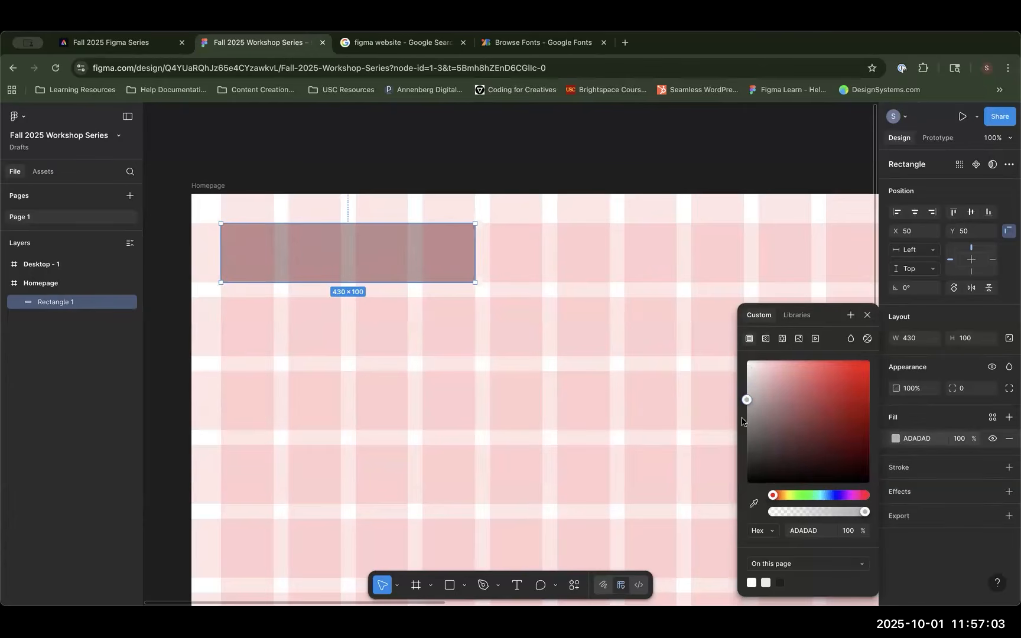
left_click(510, 380)
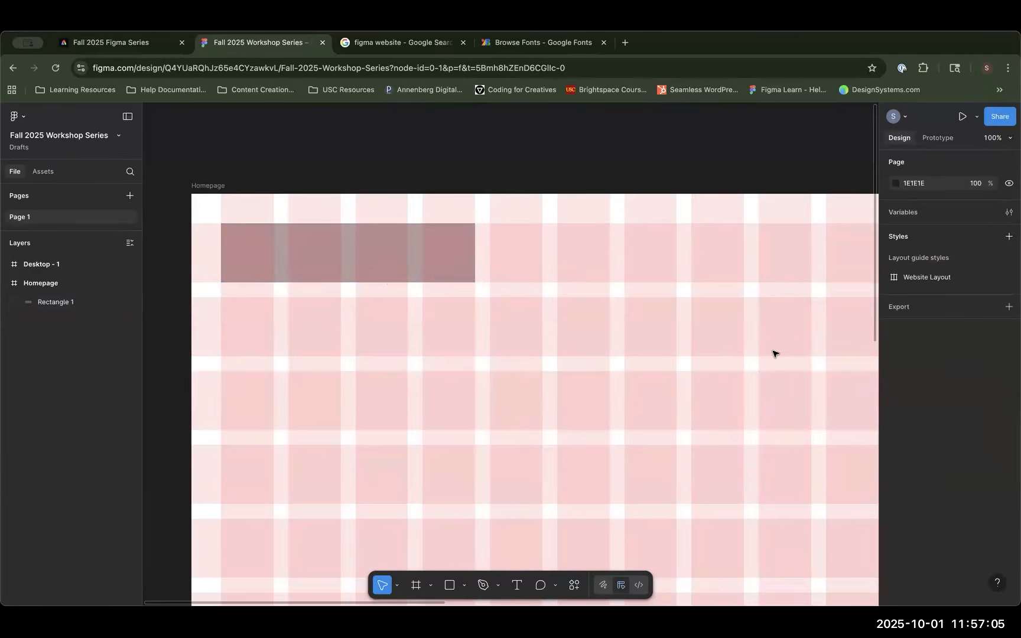
Step: Try pasting a copy of the grey rectangle, move the copy beside the original, and delete it
key("minus")
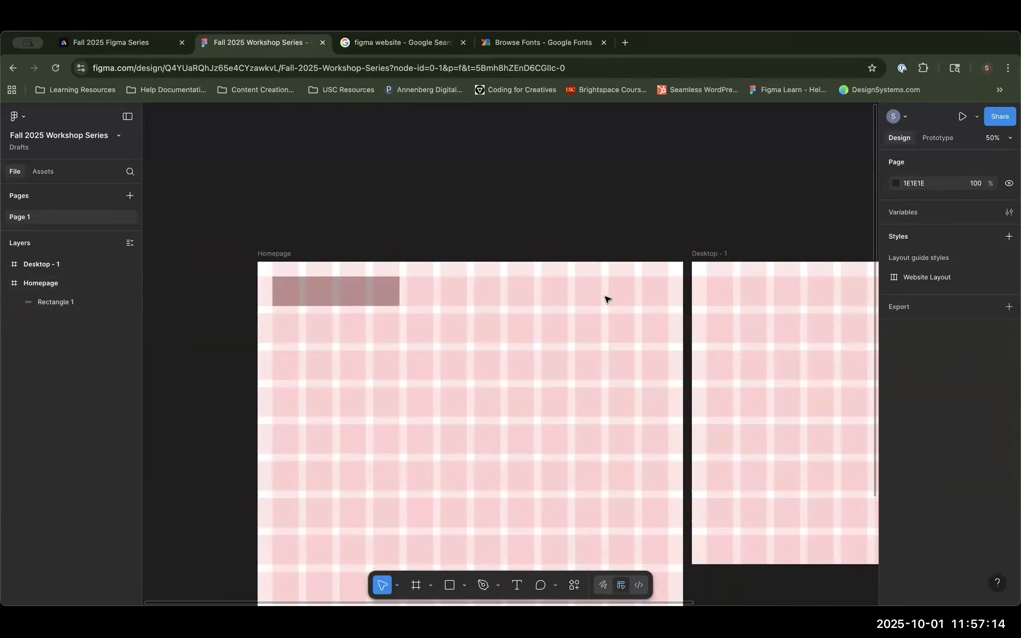
left_click(337, 293)
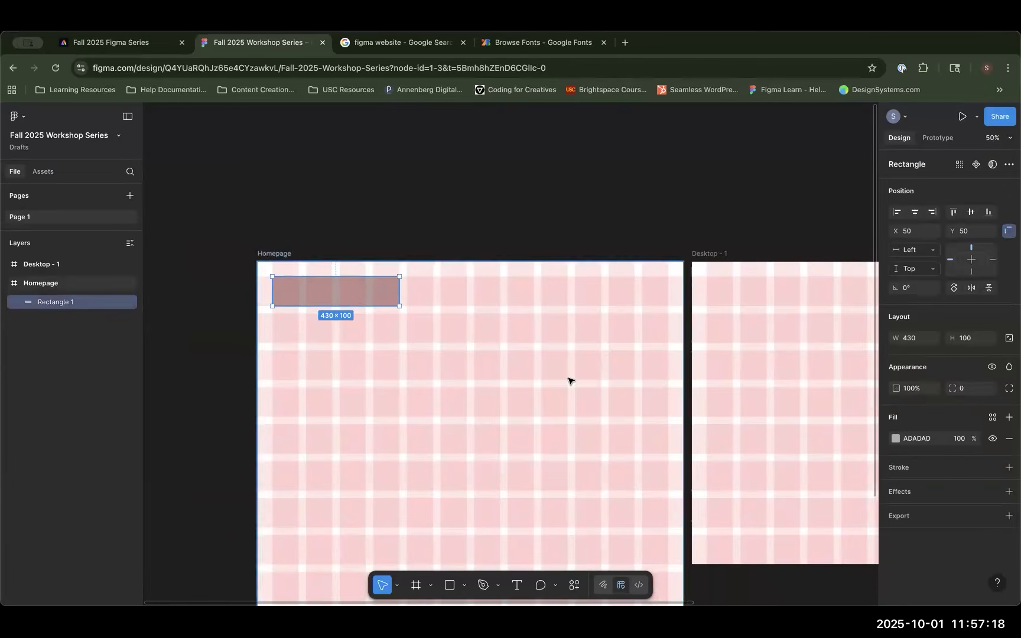
left_click(516, 363)
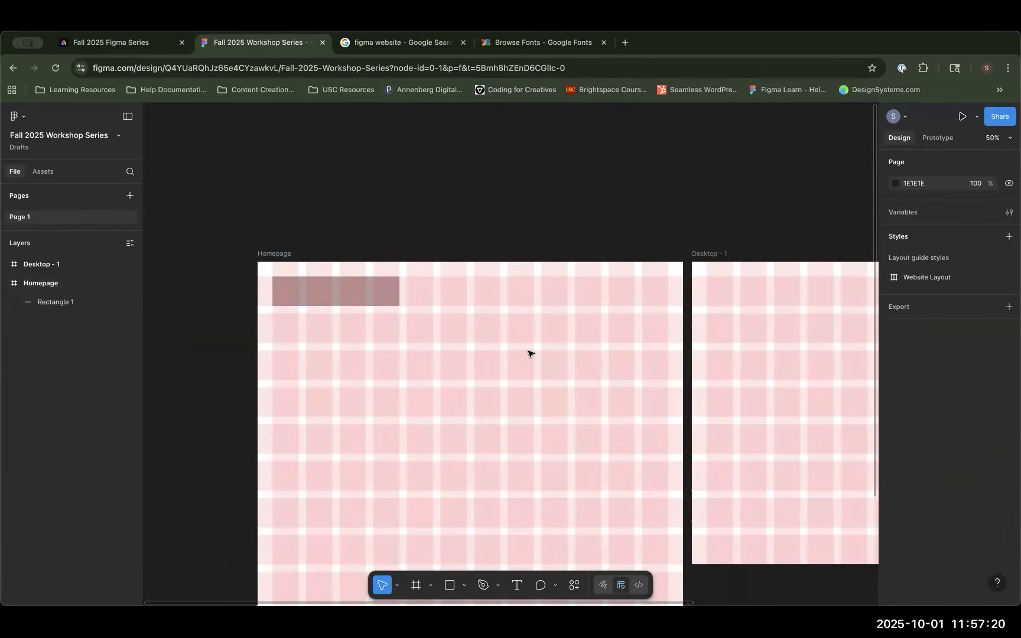
key("super+v")
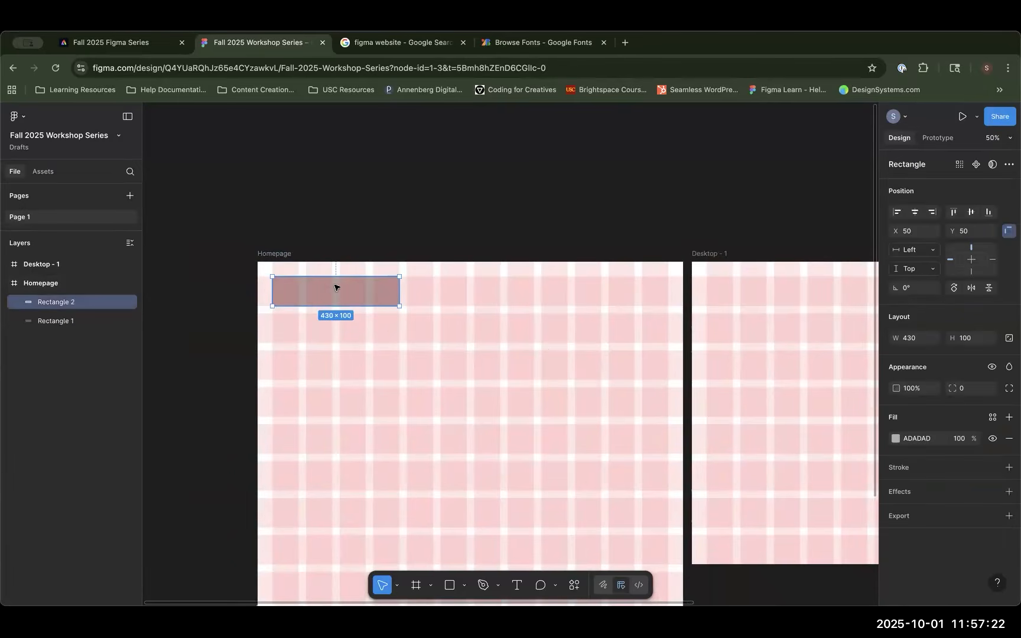
left_click_drag(333, 296, 519, 324)
key("BackSpace")
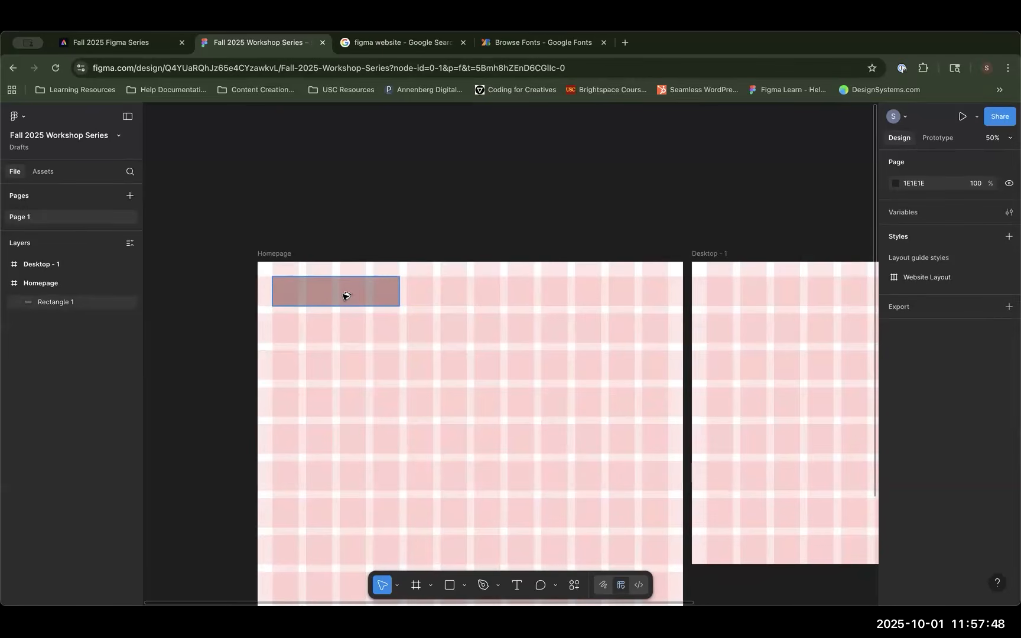
Step: Add three 202 × 100 copies of the grey rectangle in the same row, at X 1188, 961 and 733
left_click_drag(317, 290, 588, 390)
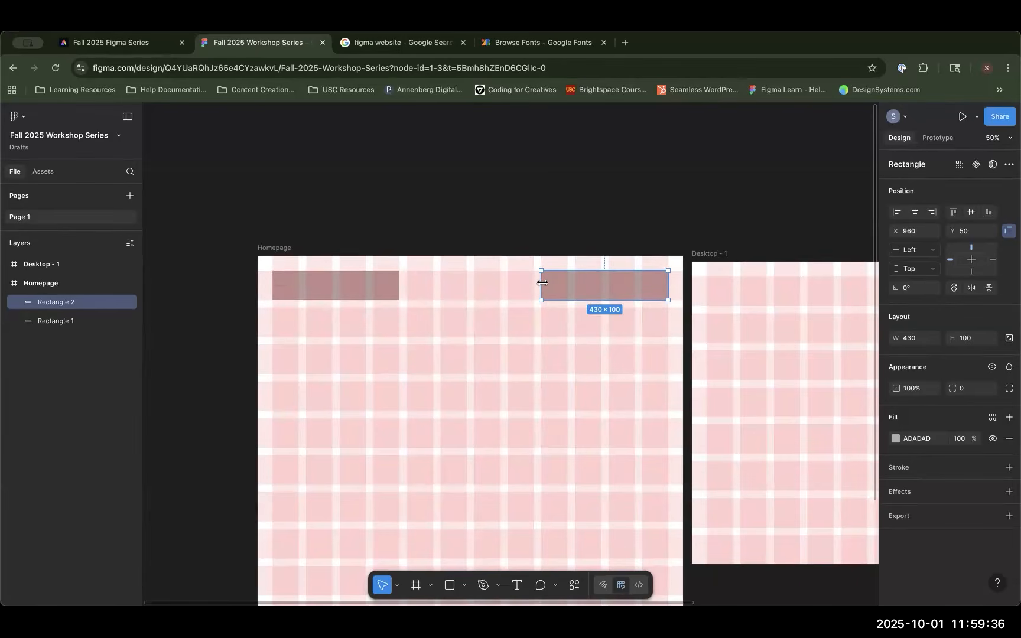
left_click_drag(542, 283, 610, 296)
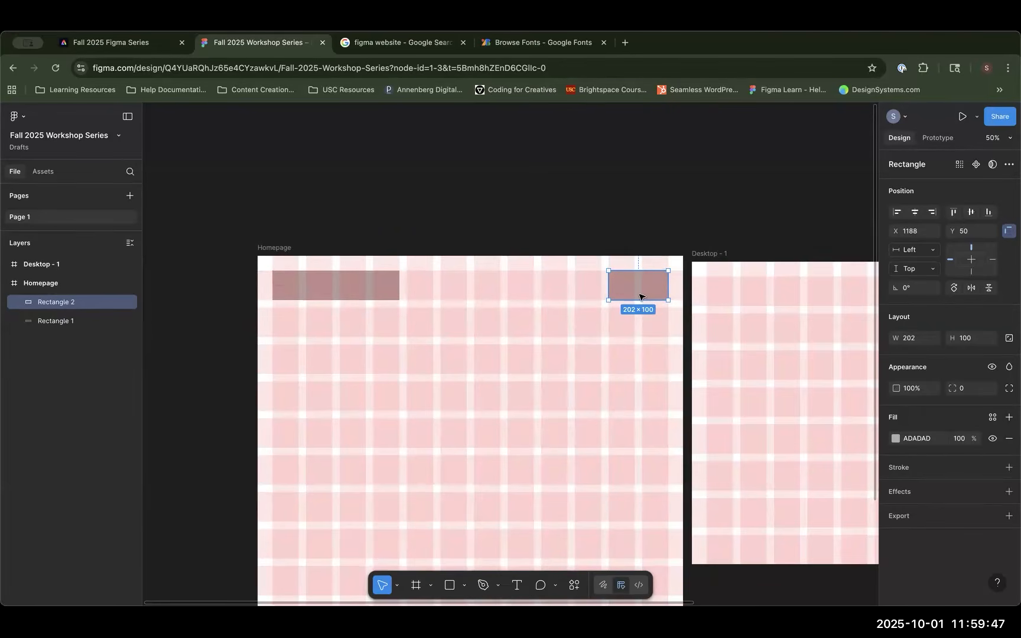
left_click_drag(585, 292, 503, 294)
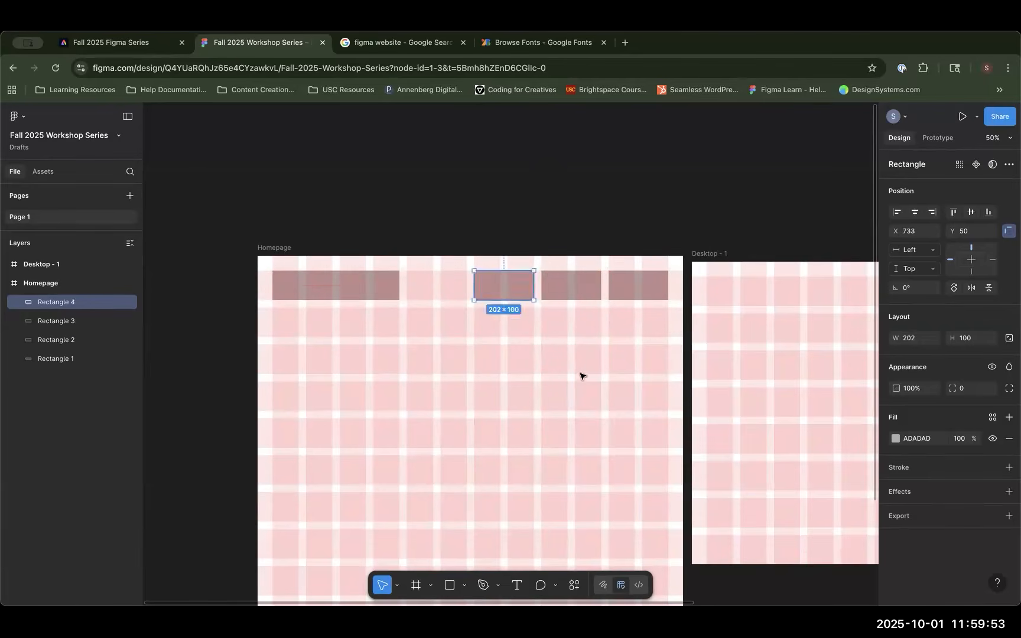
left_click(485, 371)
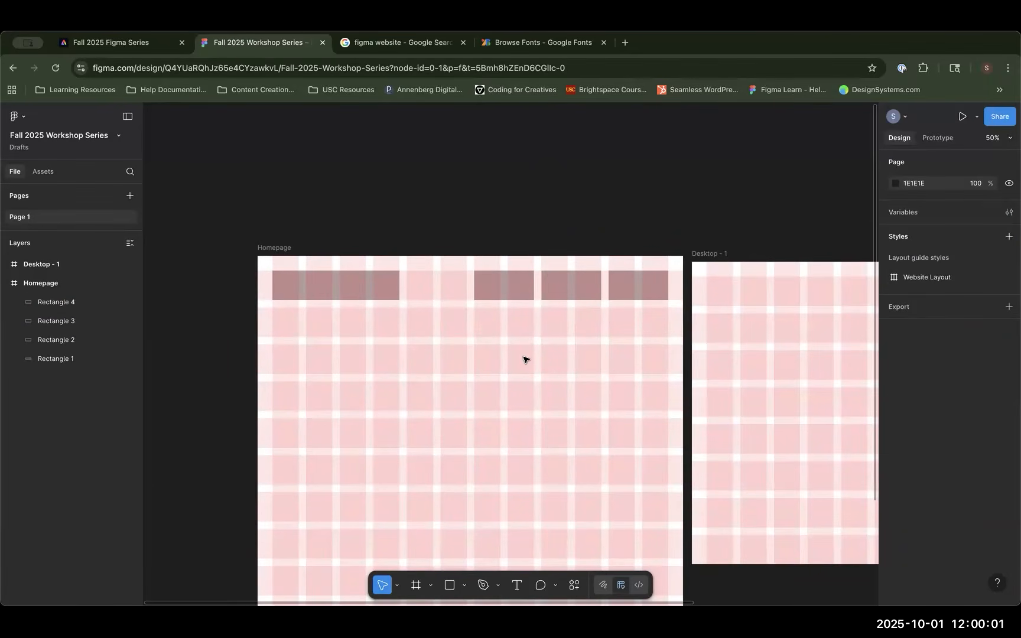
Step: Try a short Pencil stroke on the Homepage in Draw mode, and return to Design mode with the Move tool
left_click(610, 589)
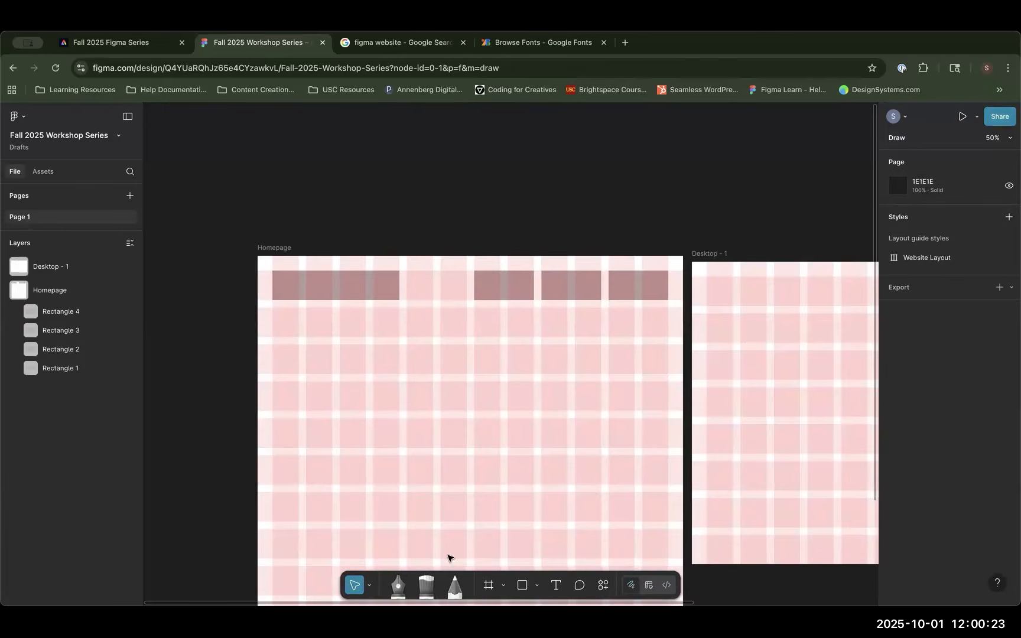
left_click(450, 592)
mouse_move(459, 437)
left_mouse_down()
mouse_move(554, 479)
mouse_move(486, 264)
mouse_move(504, 440)
left_mouse_up()
left_click(648, 584)
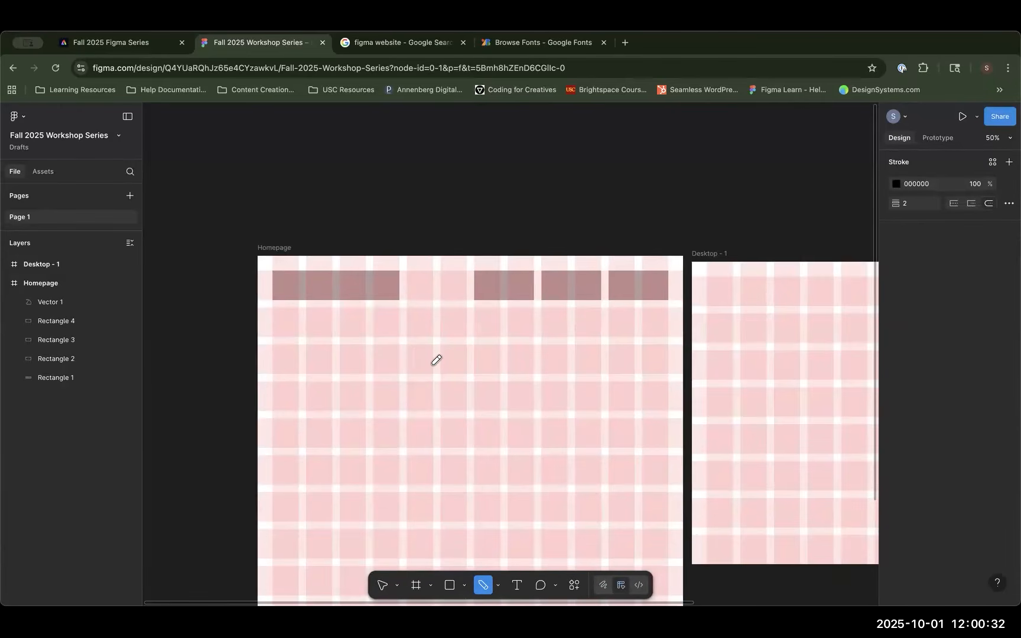
key("v")
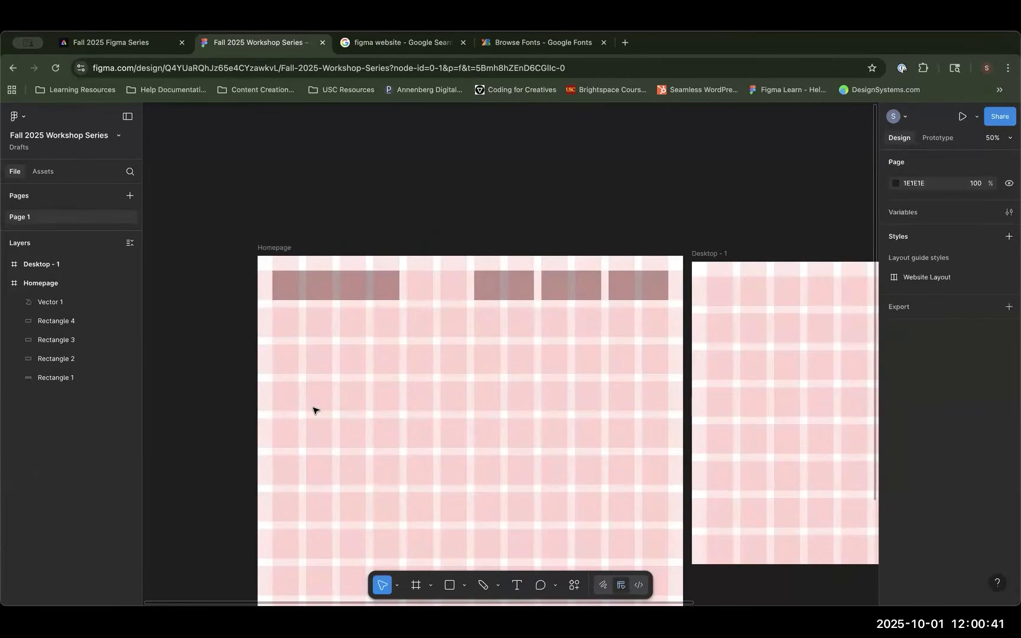
Step: Try repositioning the wide grey rectangle lower on the Homepage
left_click(345, 291)
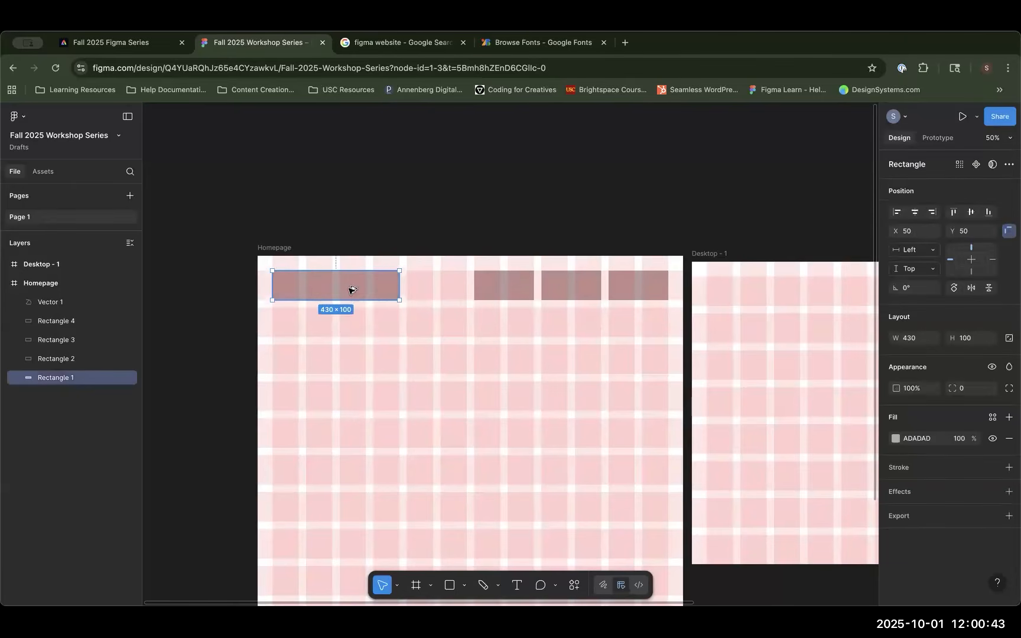
left_click_drag(350, 287, 473, 397)
left_click_drag(397, 396, 557, 452)
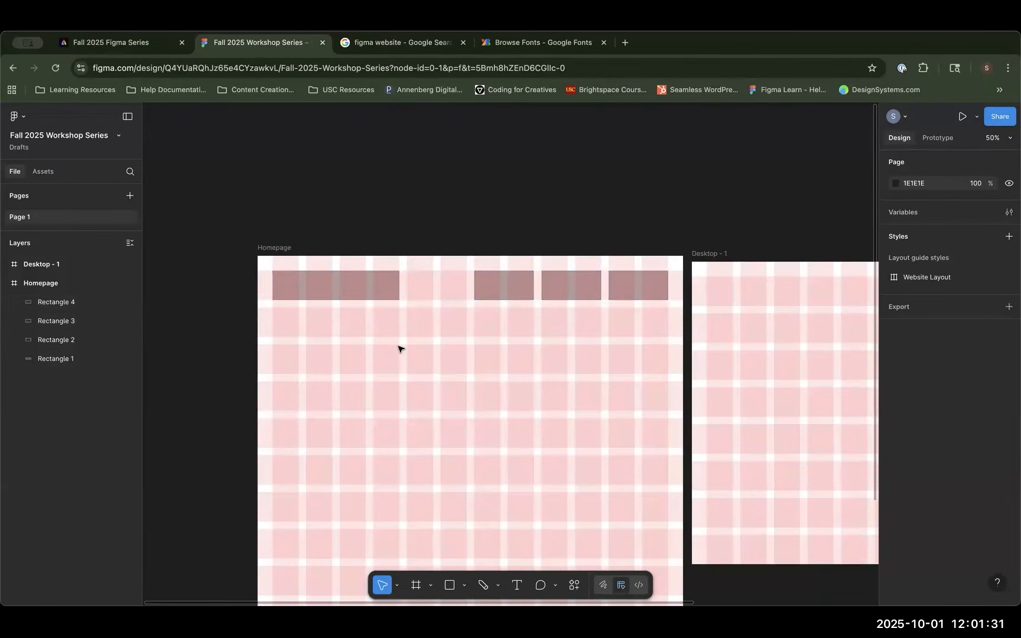
Step: Rename the wide grey rectangle's layer, Rectangle 1, as Logo
left_click(331, 297)
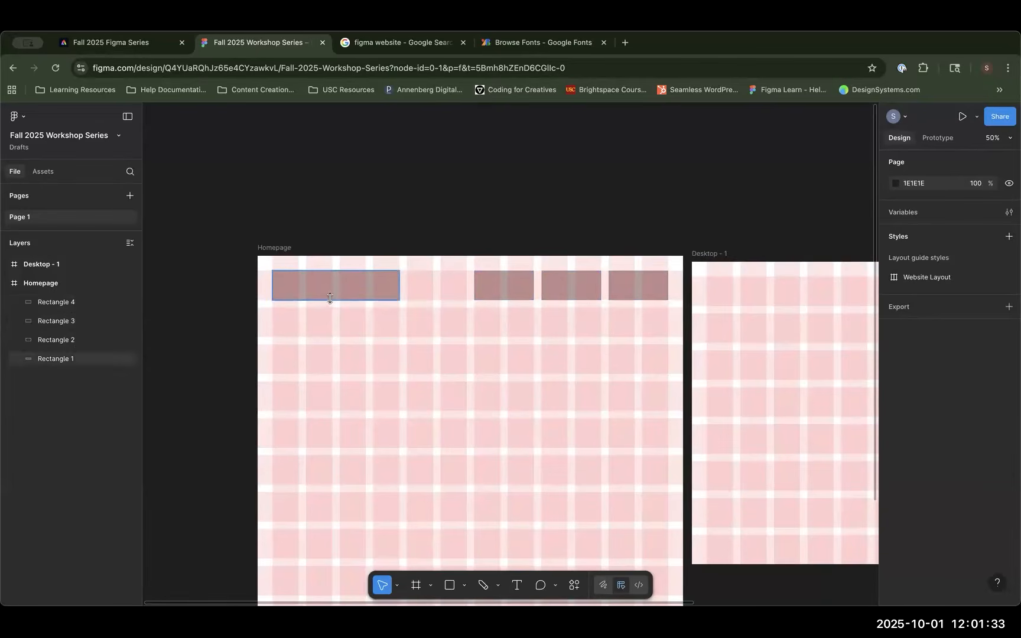
double_click(66, 364)
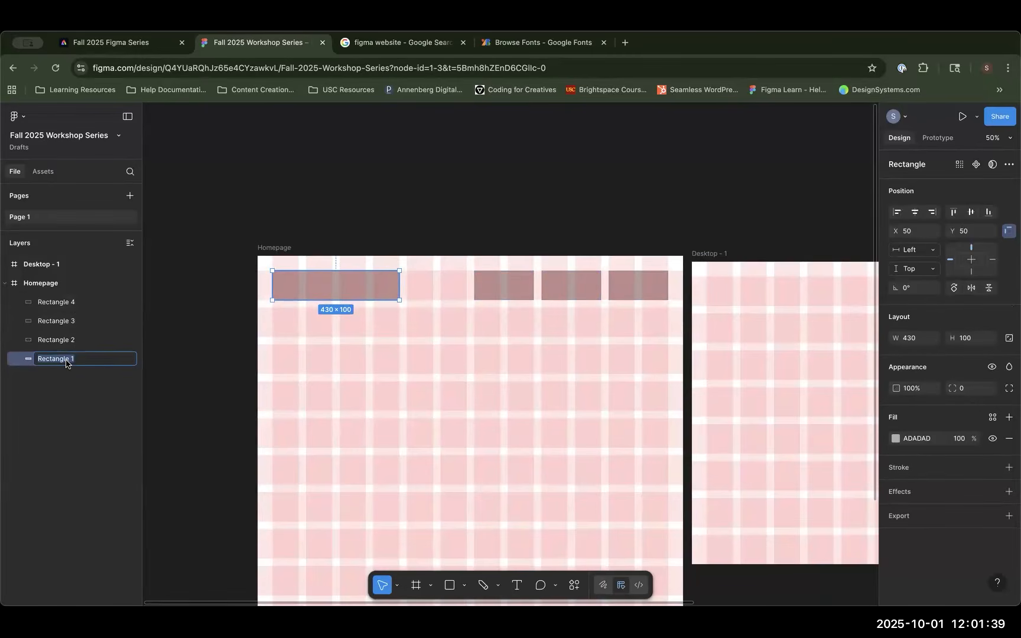
type("Log")
key("Return")
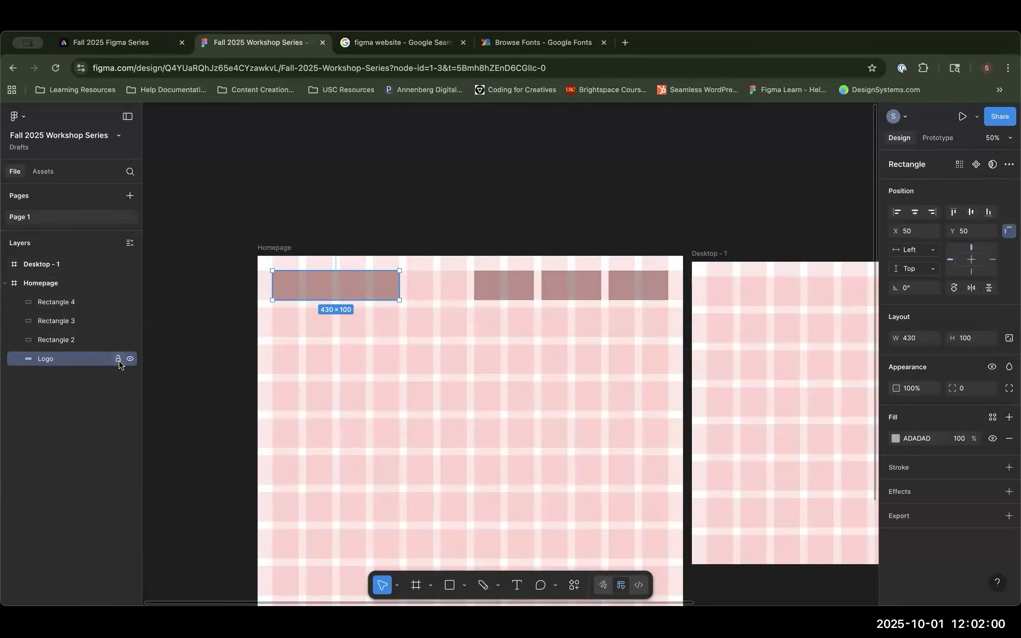
Step: Lock the Logo layer, try selecting it on the canvas, and unlock it
left_click(119, 361)
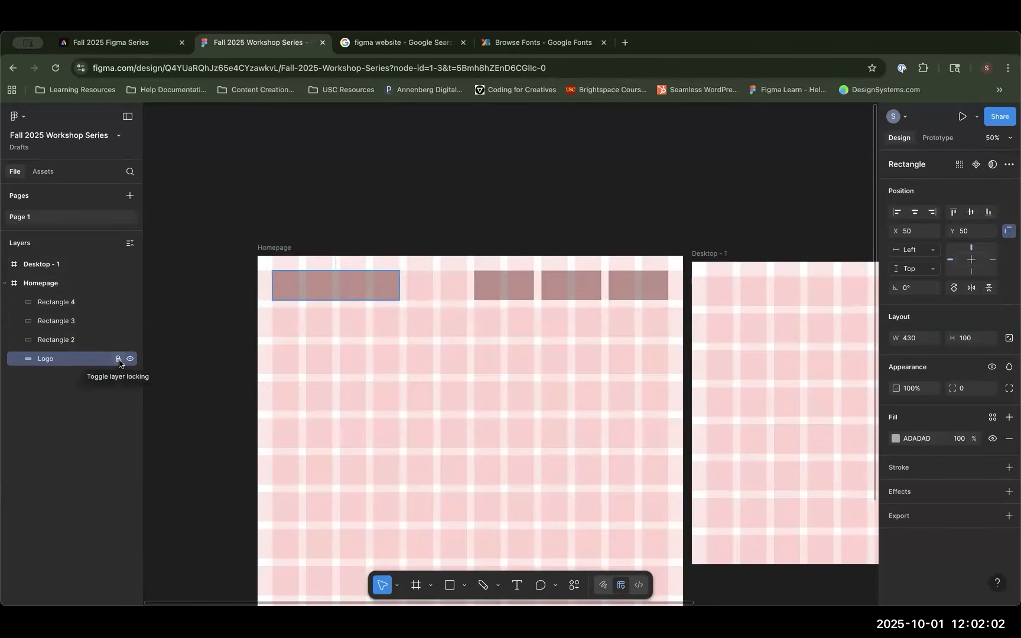
left_click(346, 285)
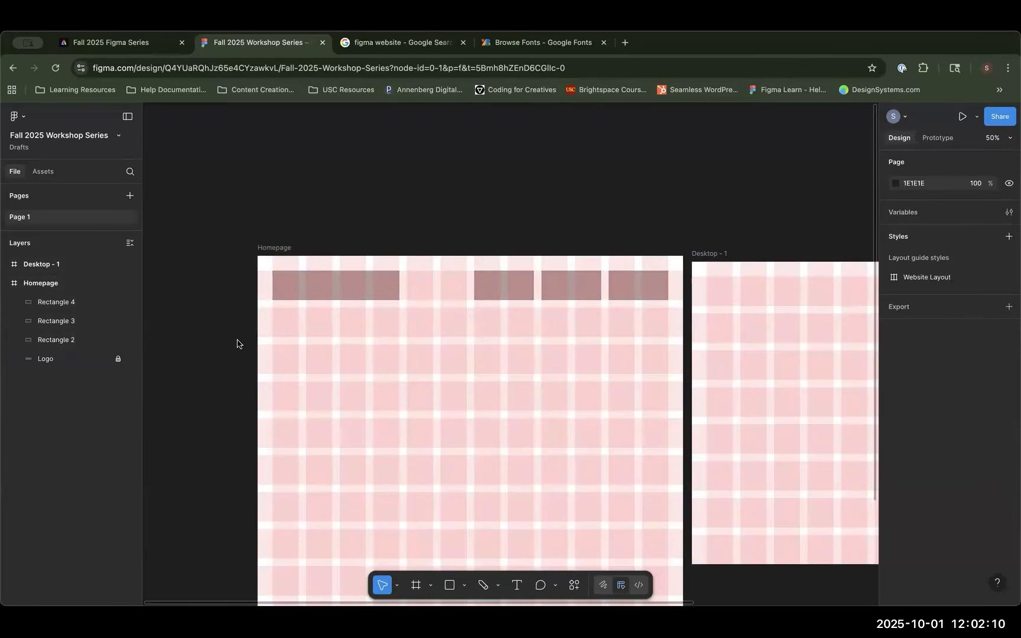
left_click(118, 358)
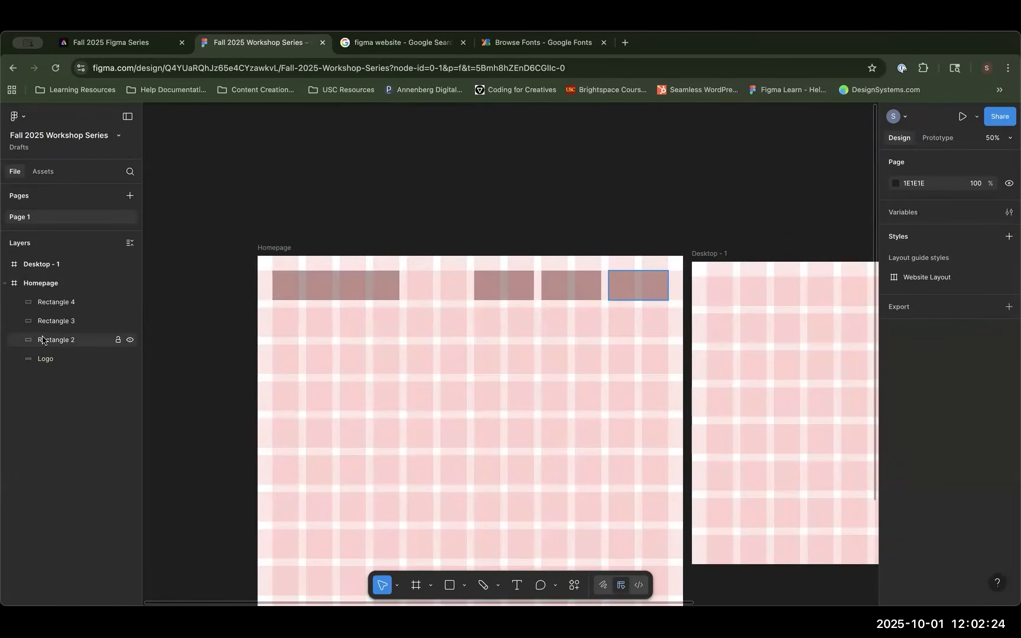
Step: Rename the layers Rectangle 2, Rectangle 3 and Rectangle 4 as About, Projects and Contact
left_click(53, 340)
double_click(54, 340)
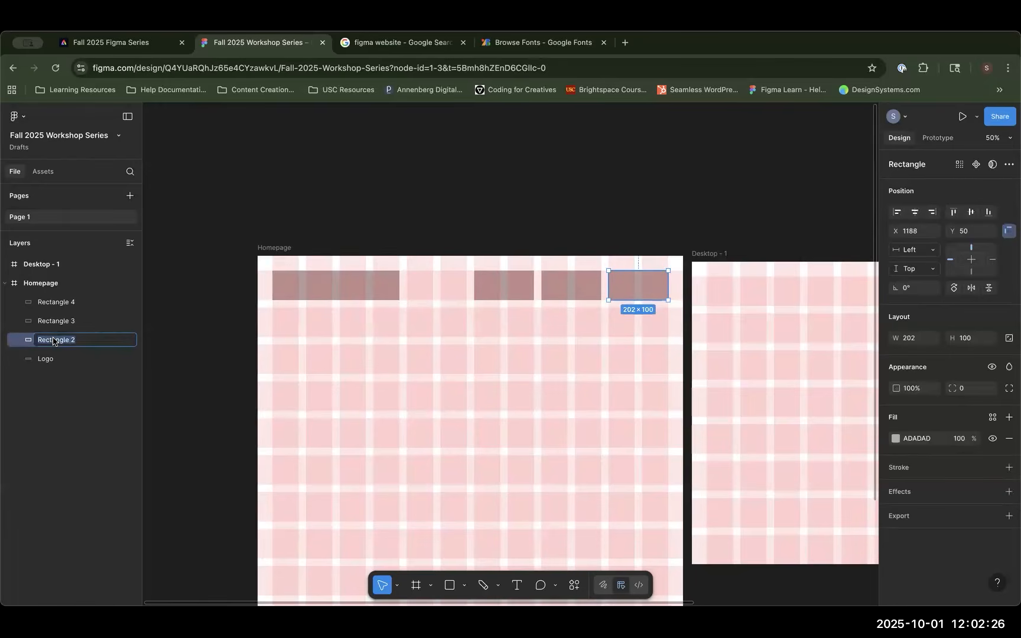
type("About")
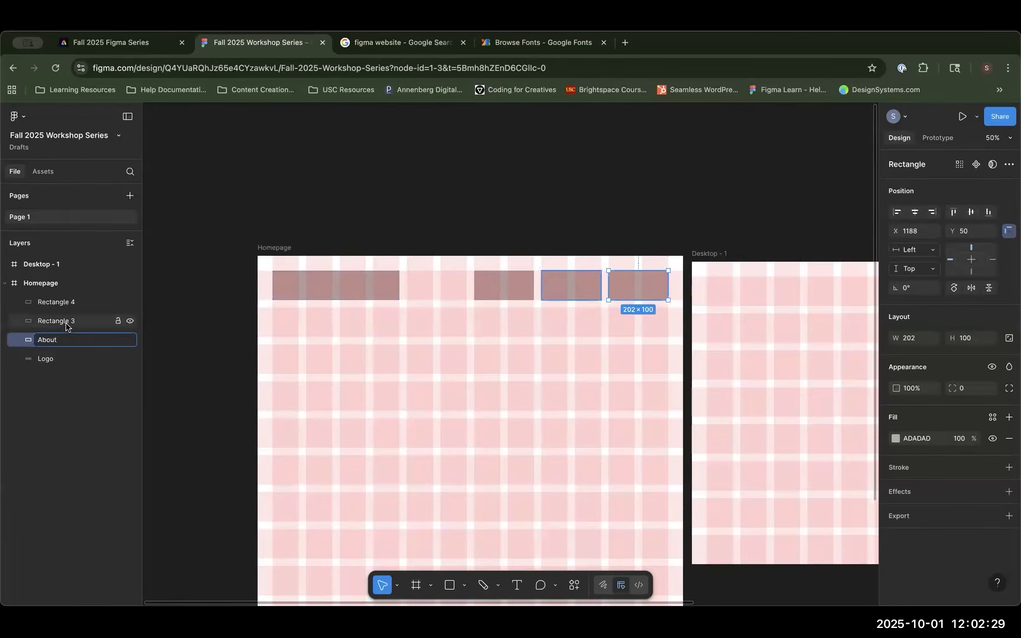
double_click(67, 327)
type("Projects")
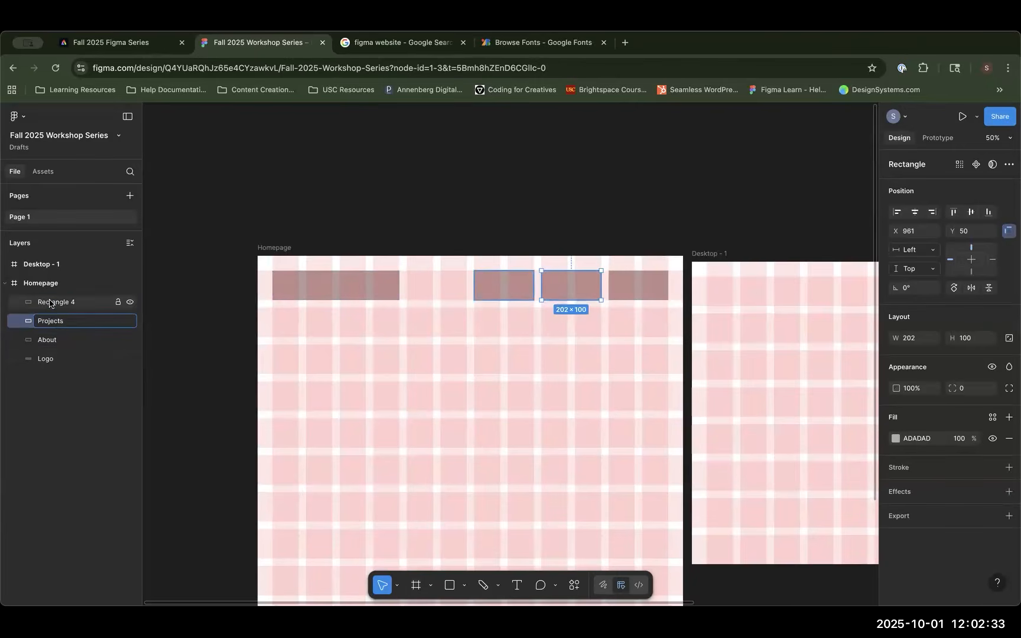
double_click(48, 303)
type("Contact")
left_click(413, 363)
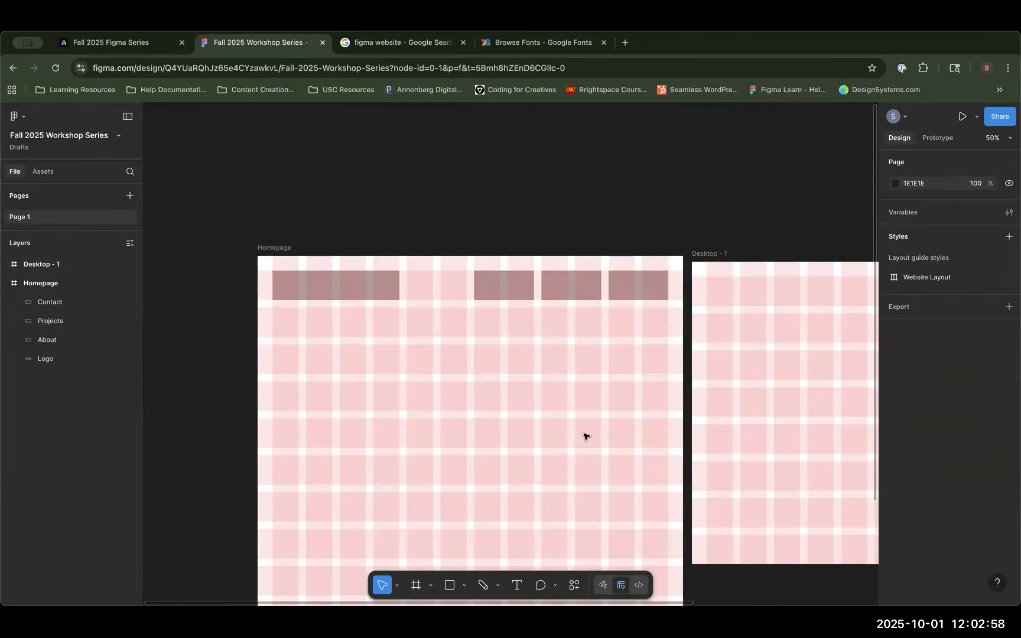
Step: Group the Logo, About, Projects and Contact rectangles on the Homepage
left_click_drag(266, 265, 680, 332)
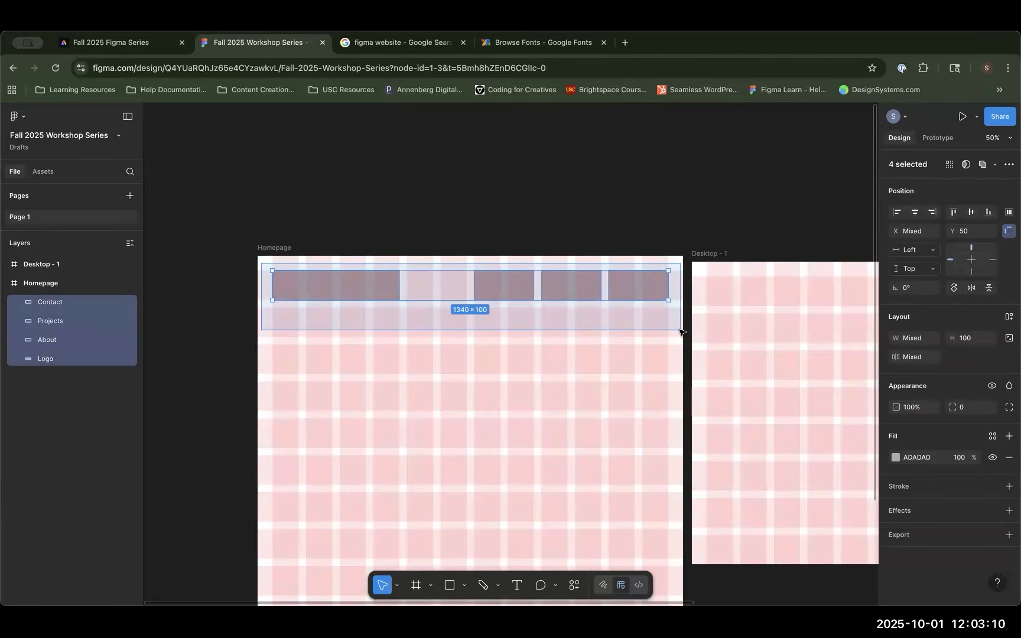
left_click_drag(261, 264, 681, 332)
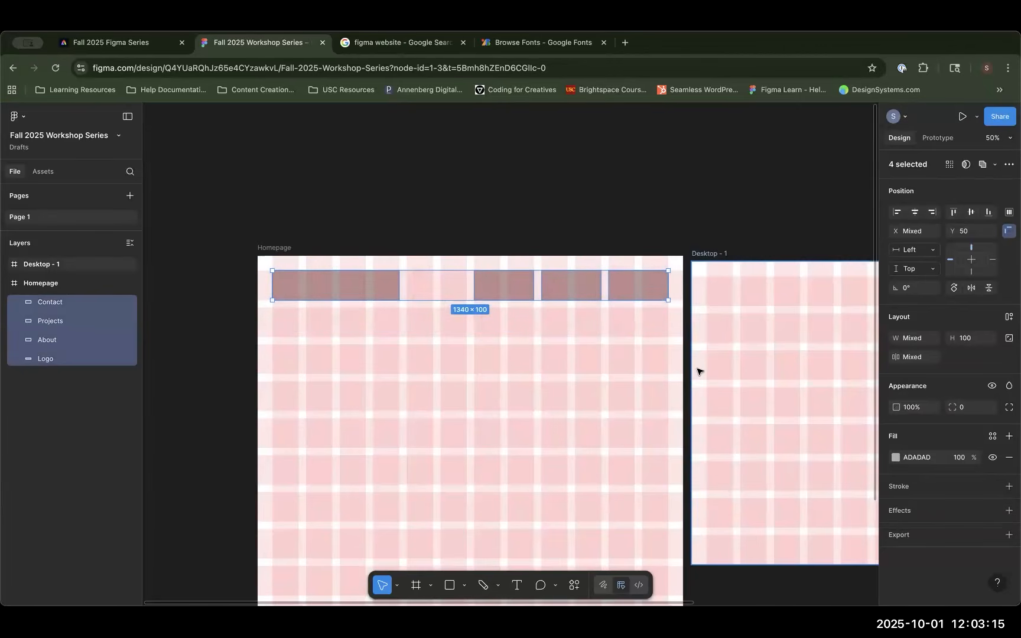
key("super+g")
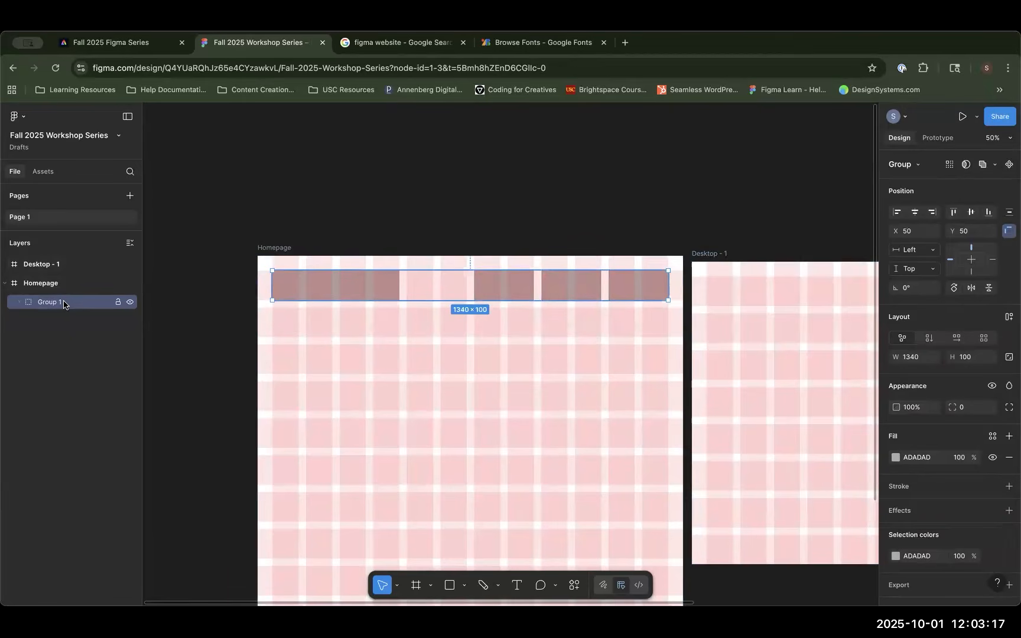
Step: Rename the group of header blocks on the Homepage frame as Navigation
mouse_move(500, 279)
left_mouse_down()
mouse_move(497, 383)
mouse_move(500, 288)
left_mouse_up()
double_click(57, 303)
type("Navigation")
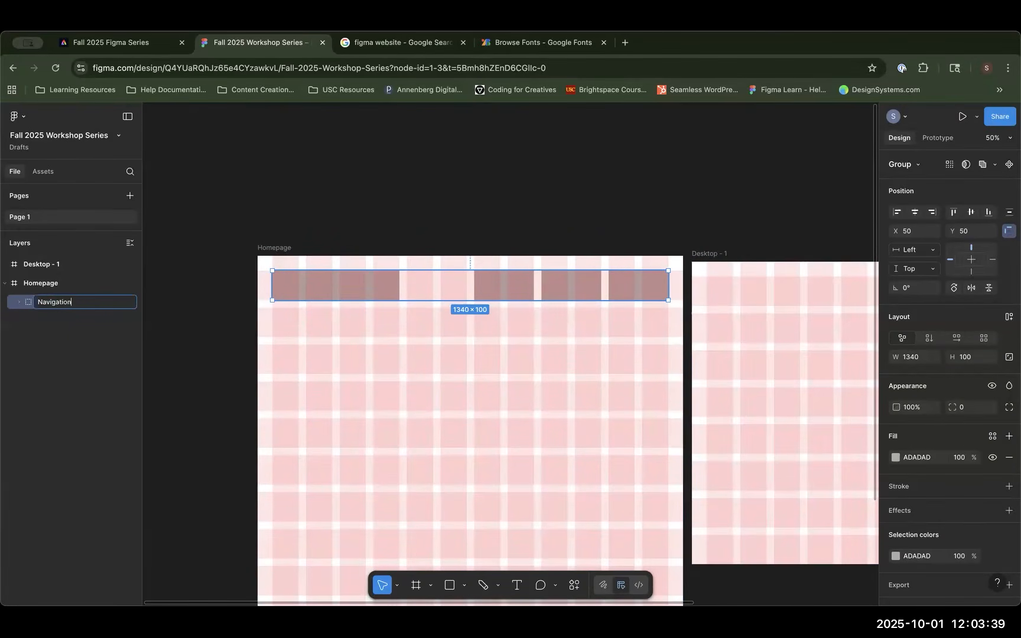
key("Return")
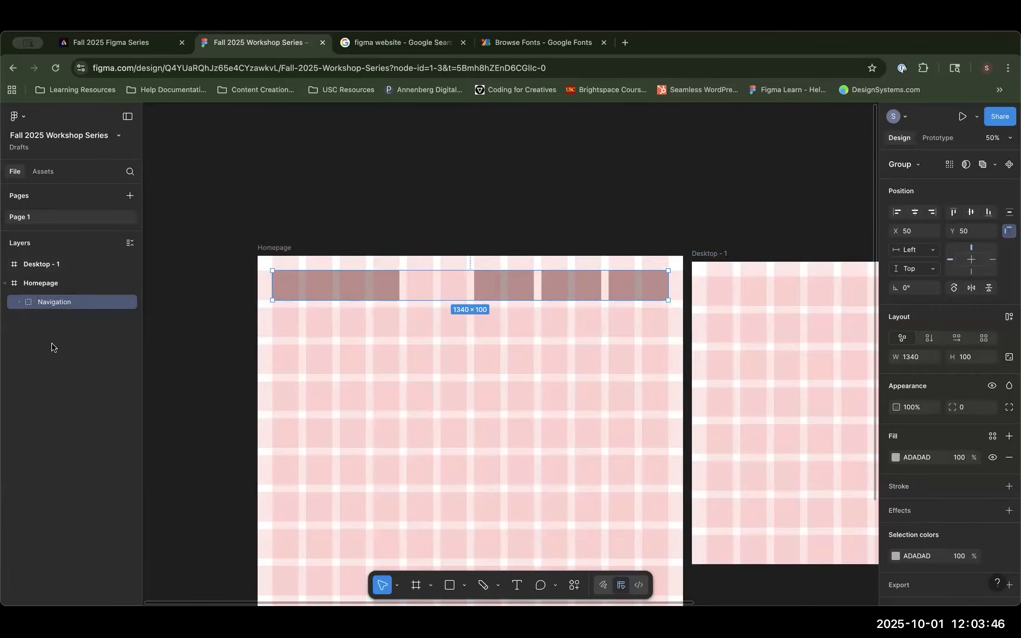
Step: Expand the Navigation group and inspect its child layers, selecting a single block inside the group on the canvas
left_click(18, 304)
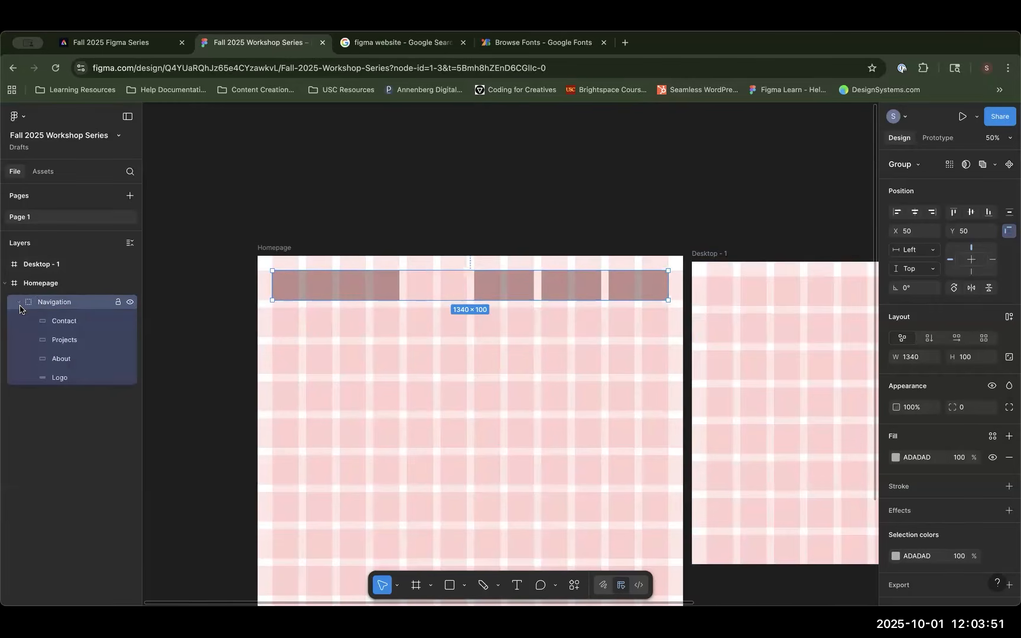
left_click(69, 377)
left_click(65, 359)
left_click(66, 340)
left_click(68, 323)
left_click(536, 287)
left_click(526, 286)
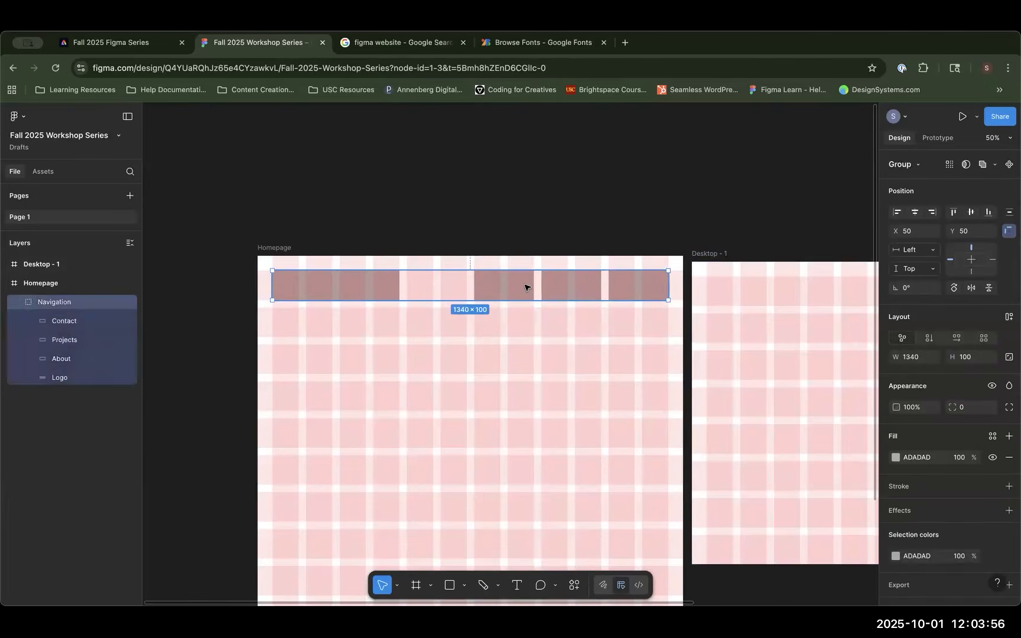
double_click(526, 286)
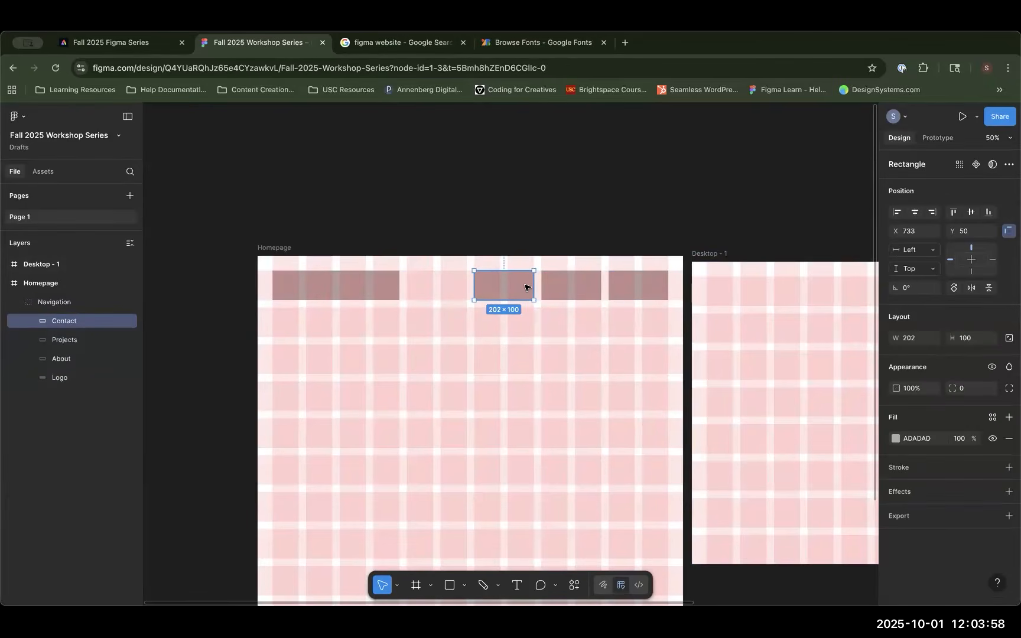
left_click(526, 319)
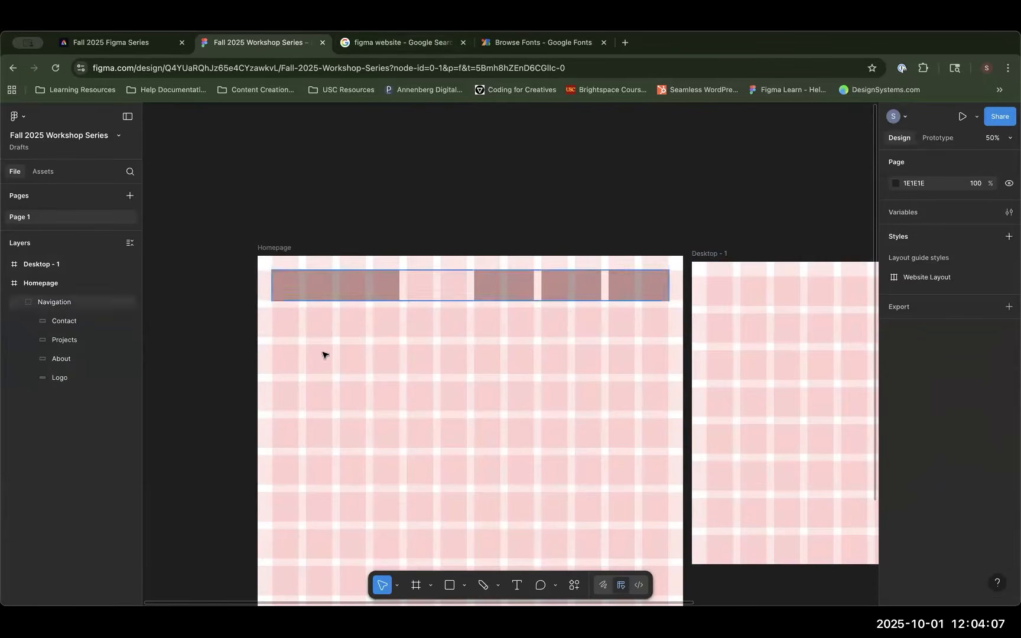
left_click_drag(241, 228, 686, 367)
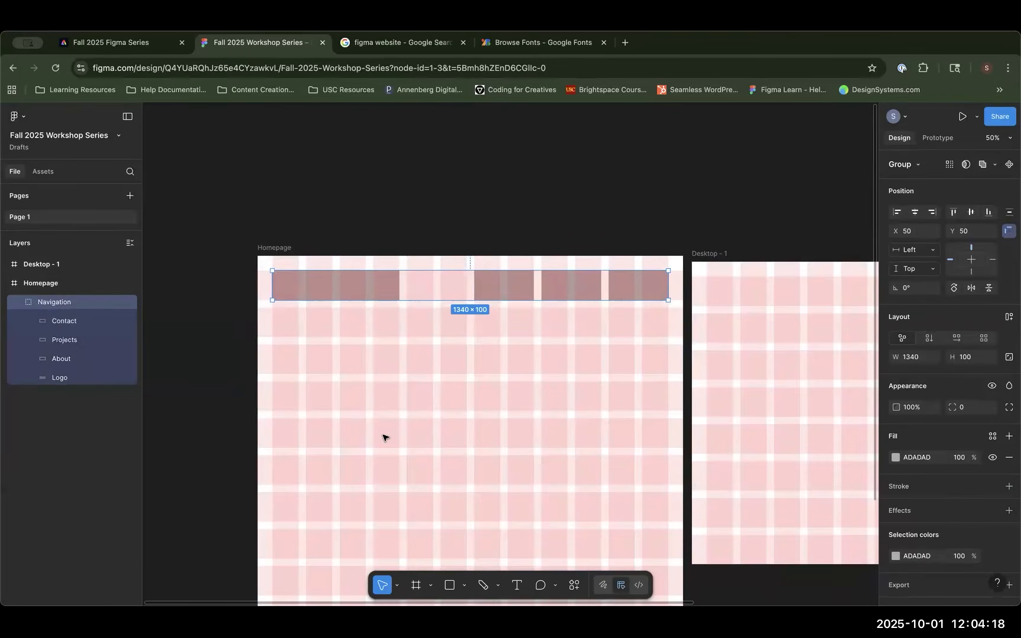
key("super+g")
key("super+z")
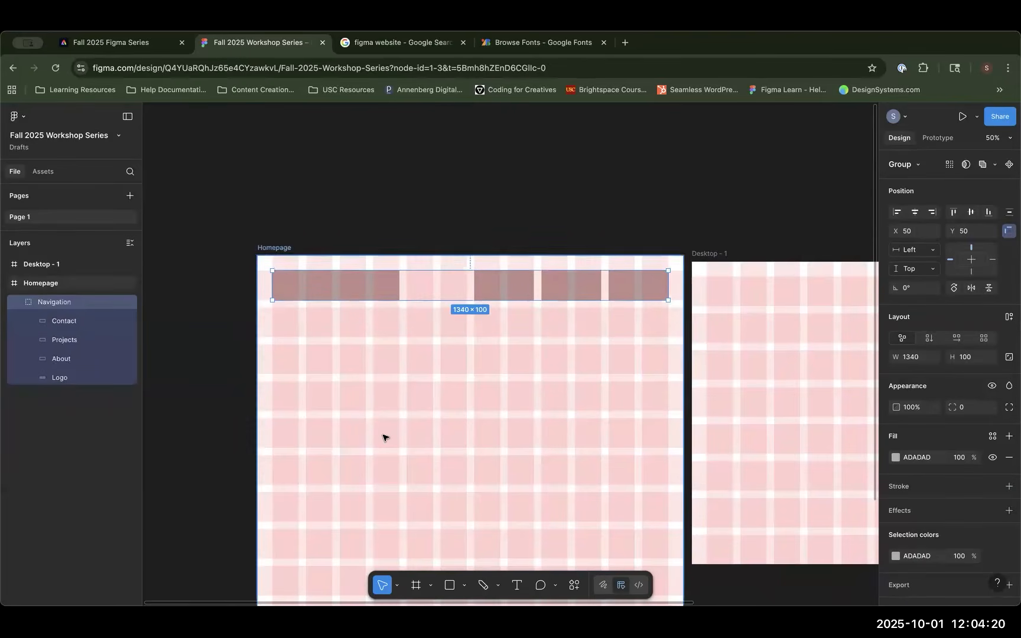
right_click(334, 303)
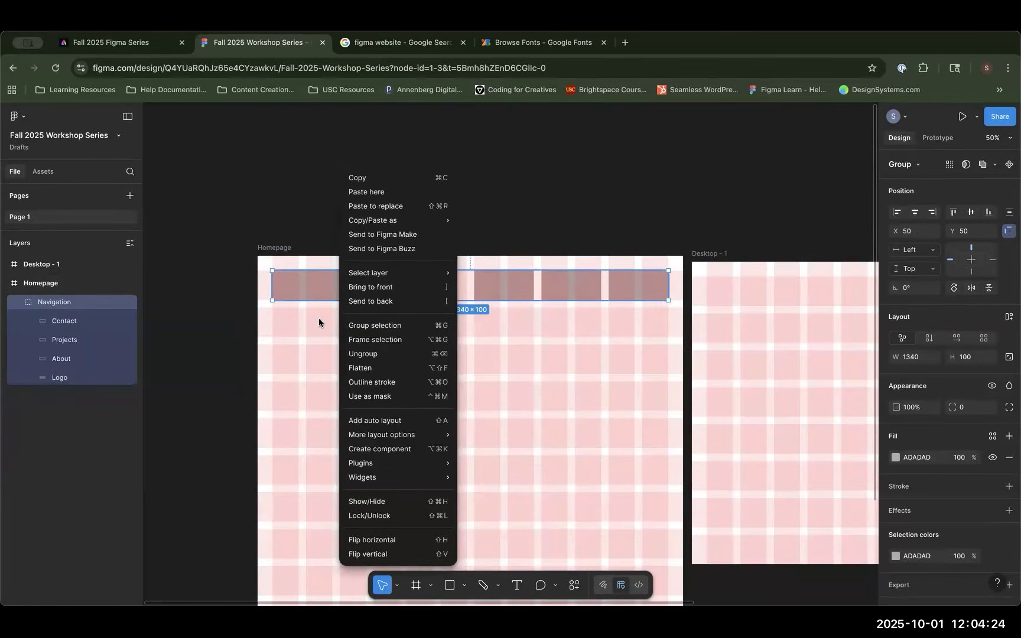
mouse_move(423, 474)
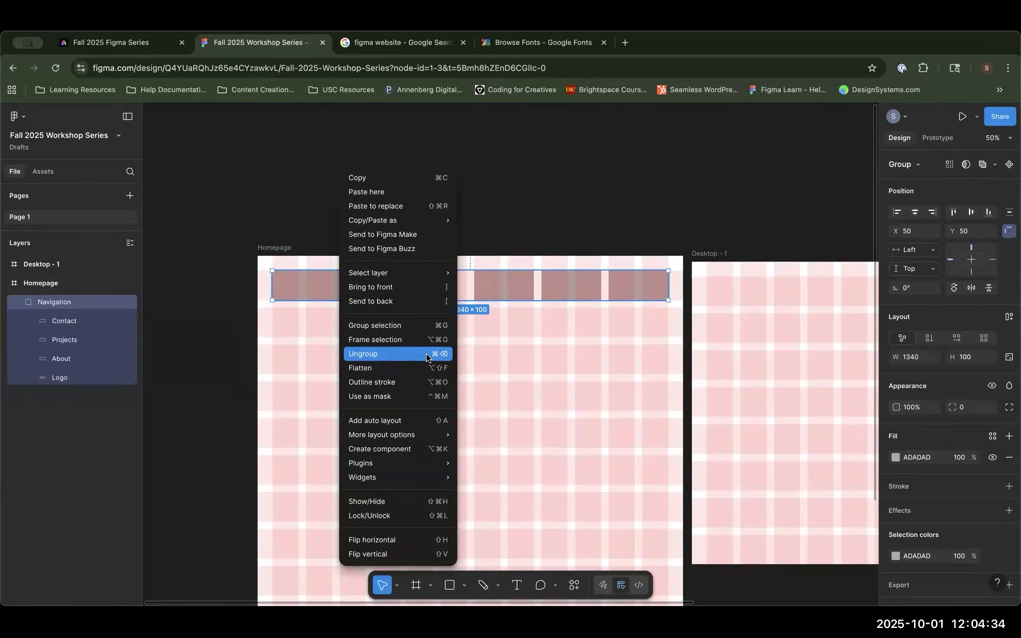
key("Escape")
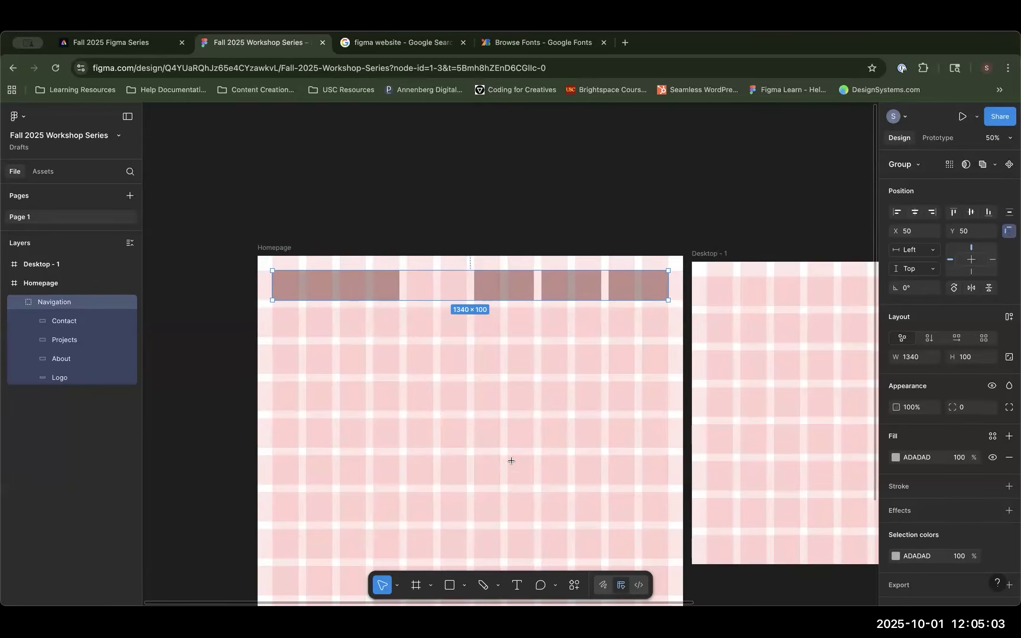
key("t")
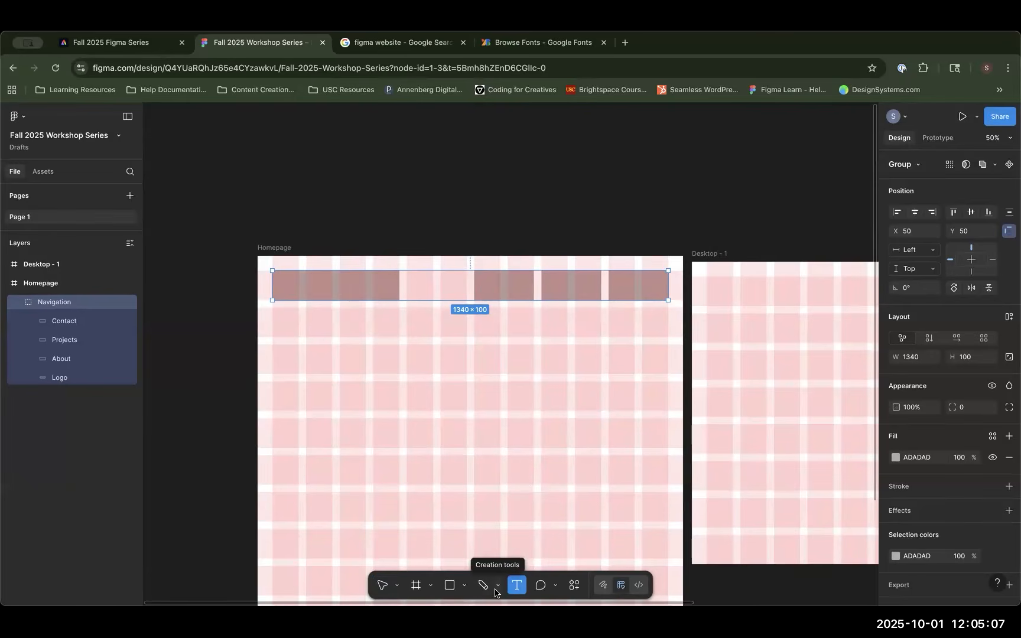
left_click(299, 369)
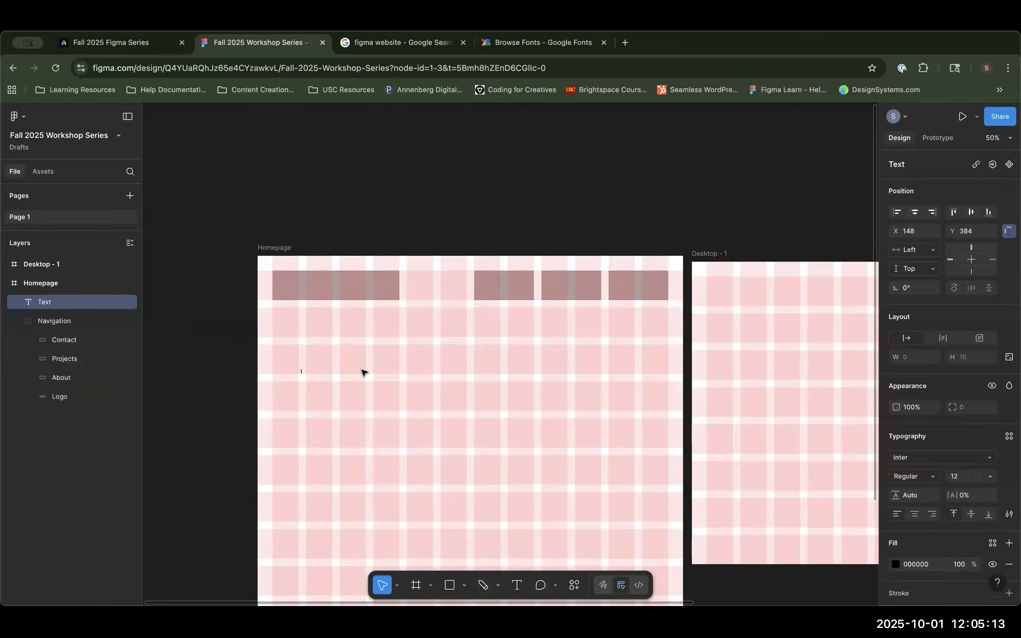
key("Escape")
Step: Draw a text box about 658 × 339 below the logo block on the Homepage frame, reading "A UX designer based in Los Angeles"
key("t")
left_click_drag(272, 307, 465, 408)
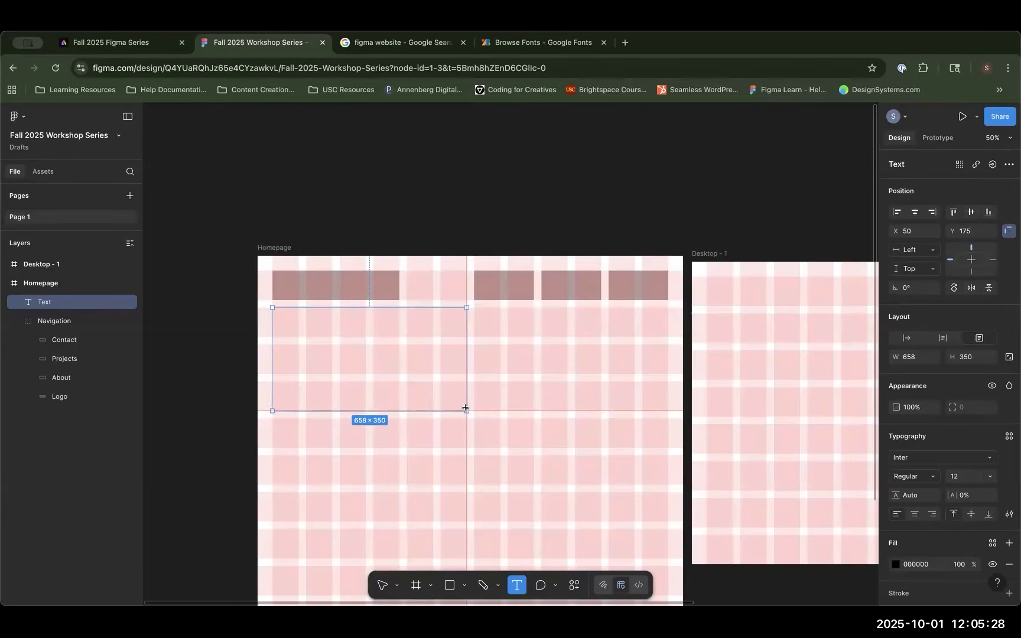
left_click_drag(466, 408, 463, 406)
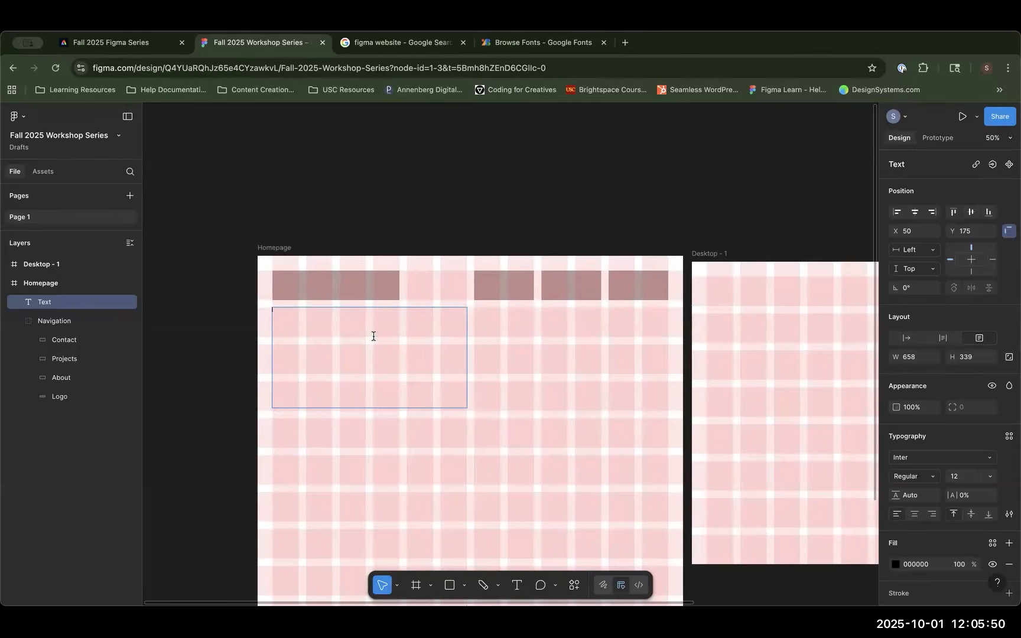
type("A UX designer based in Lo")
type("s Angeles")
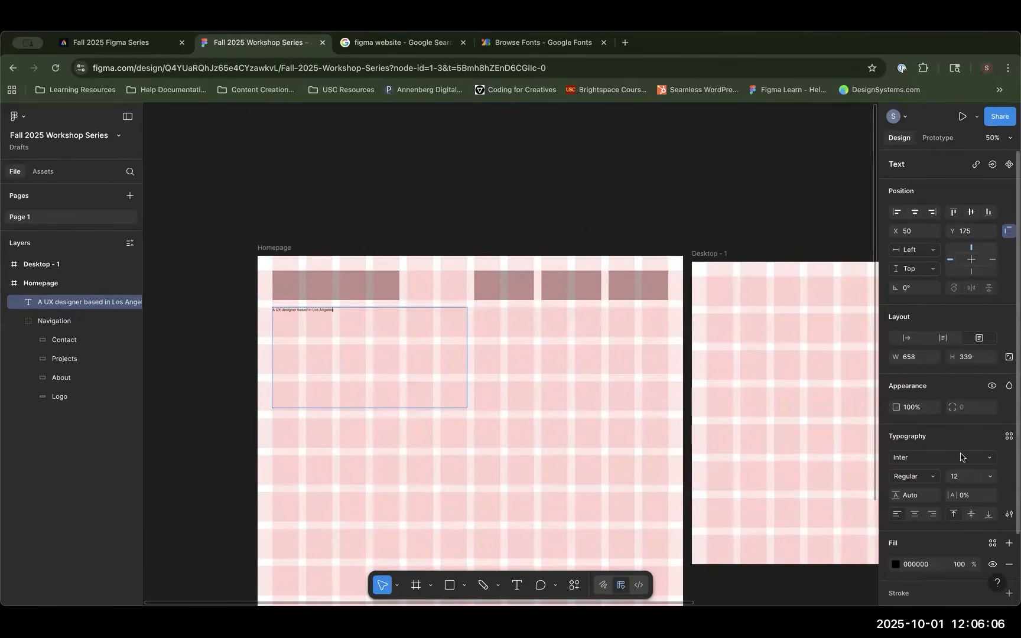
Step: Set the font of the Homepage headline text to Montserrat
scroll(959, 457, "down", 3)
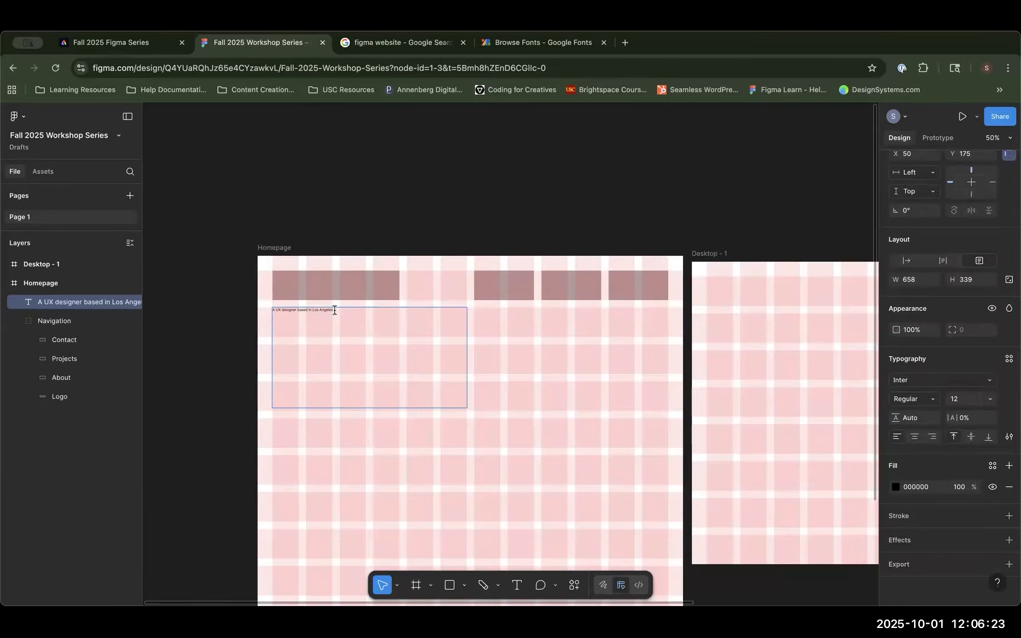
left_click_drag(317, 308, 256, 303)
key("Escape")
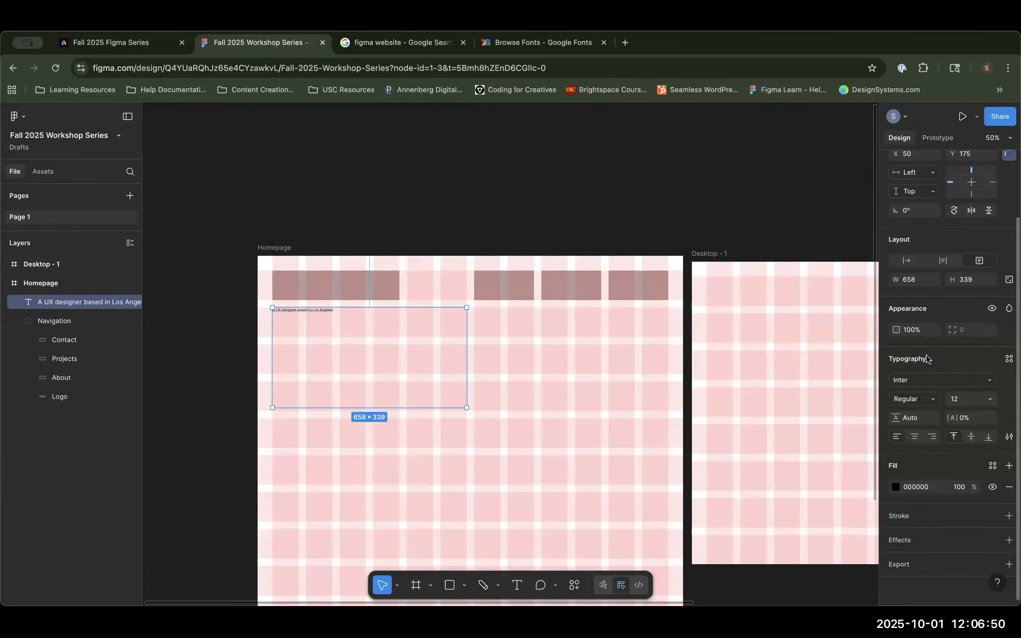
left_click(947, 384)
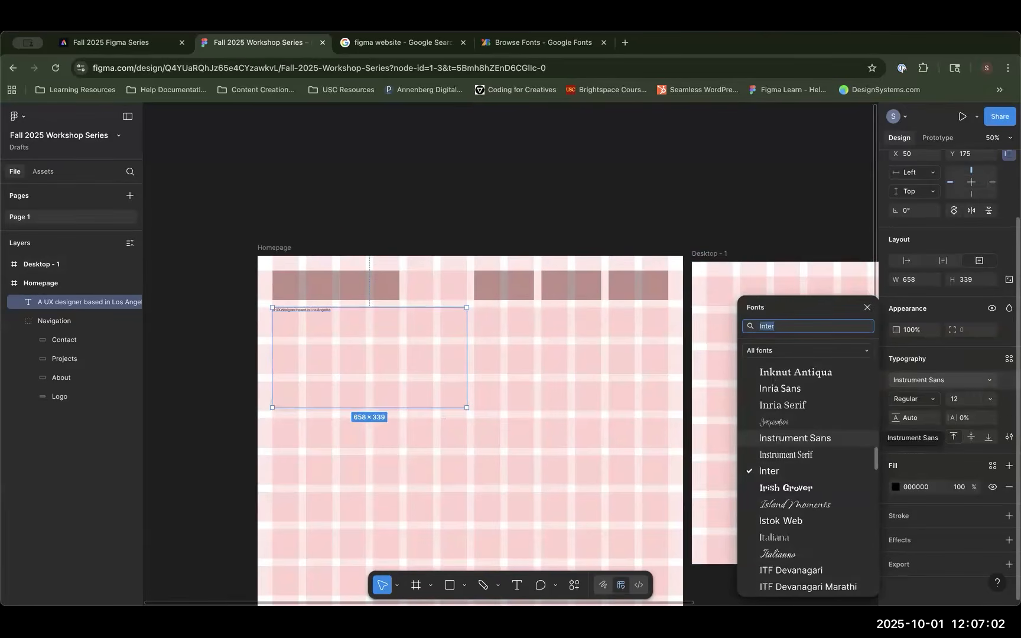
type("mon")
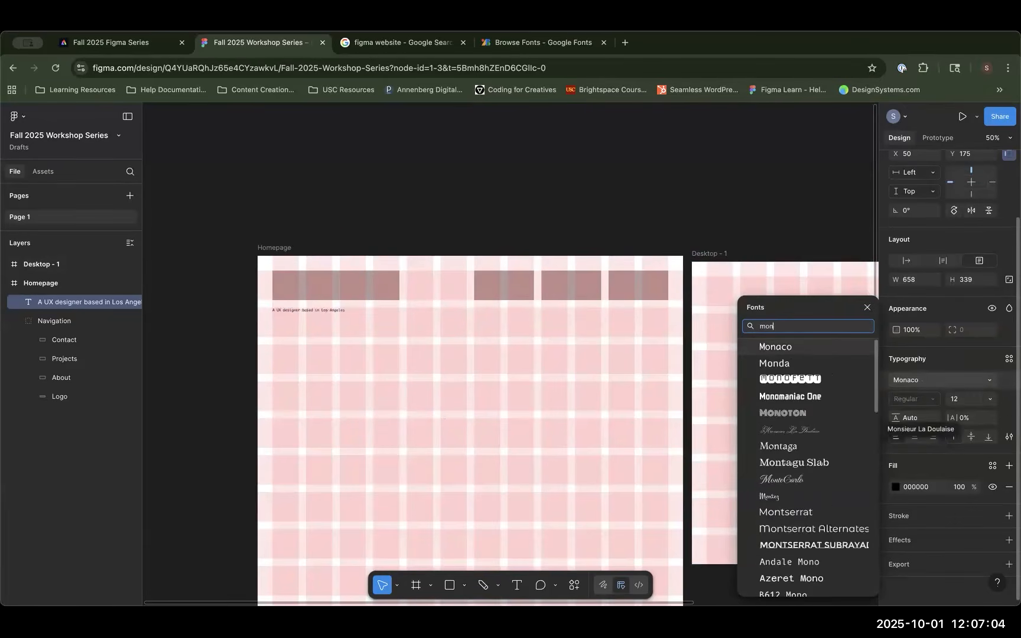
type("tserrat")
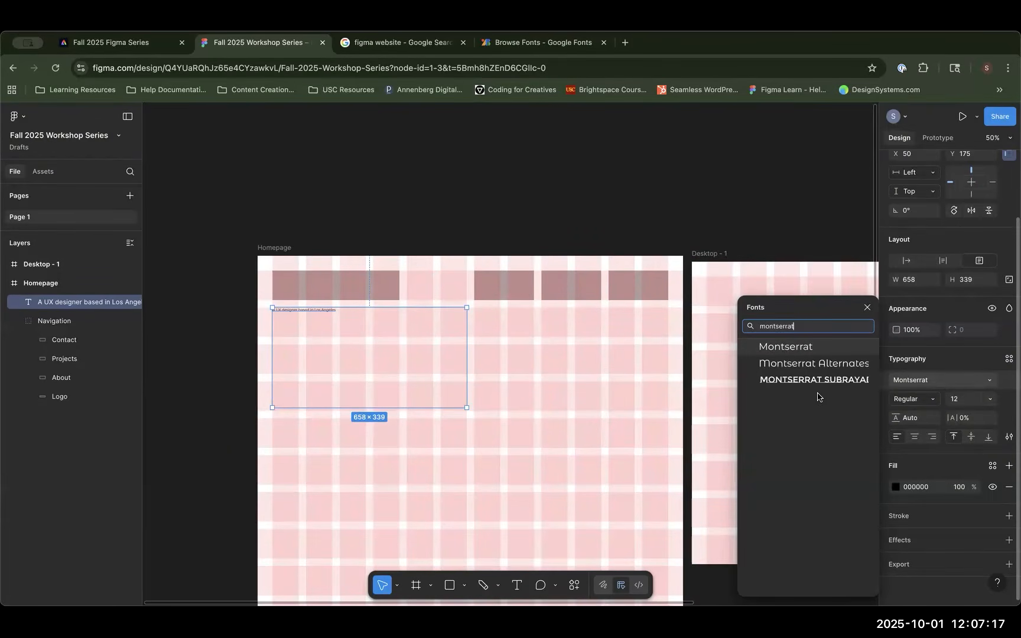
left_click(794, 348)
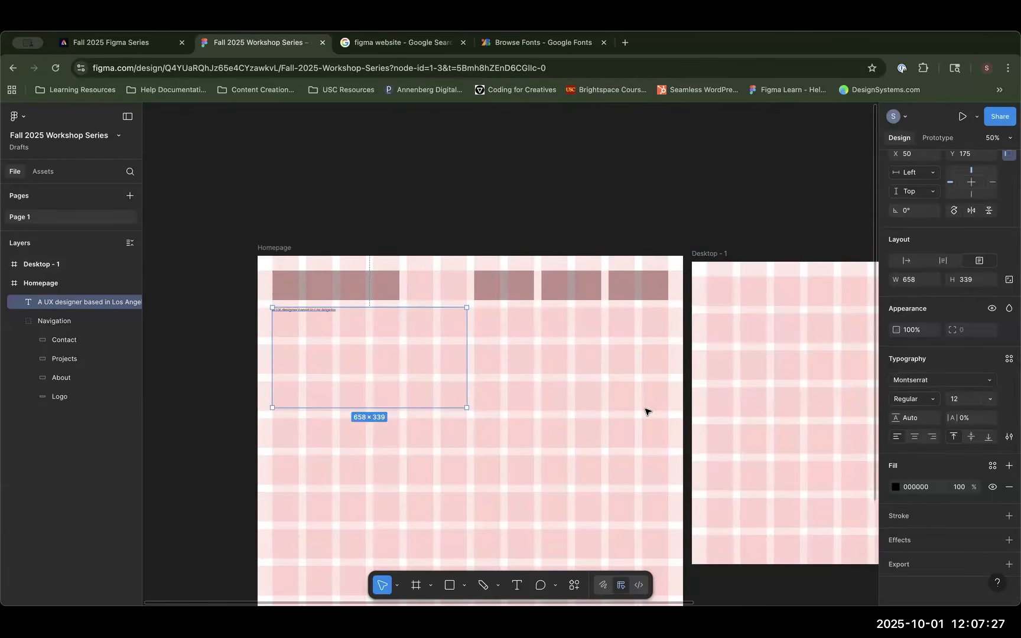
Step: Set the headline's font weight to SemiBold and its size to 64
left_click(931, 404)
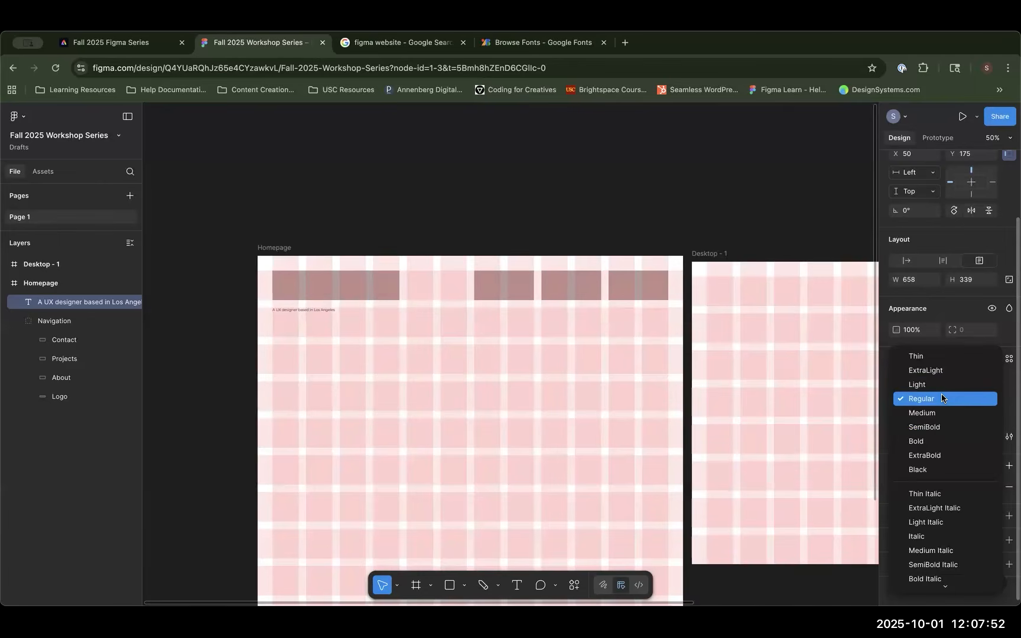
left_click(951, 425)
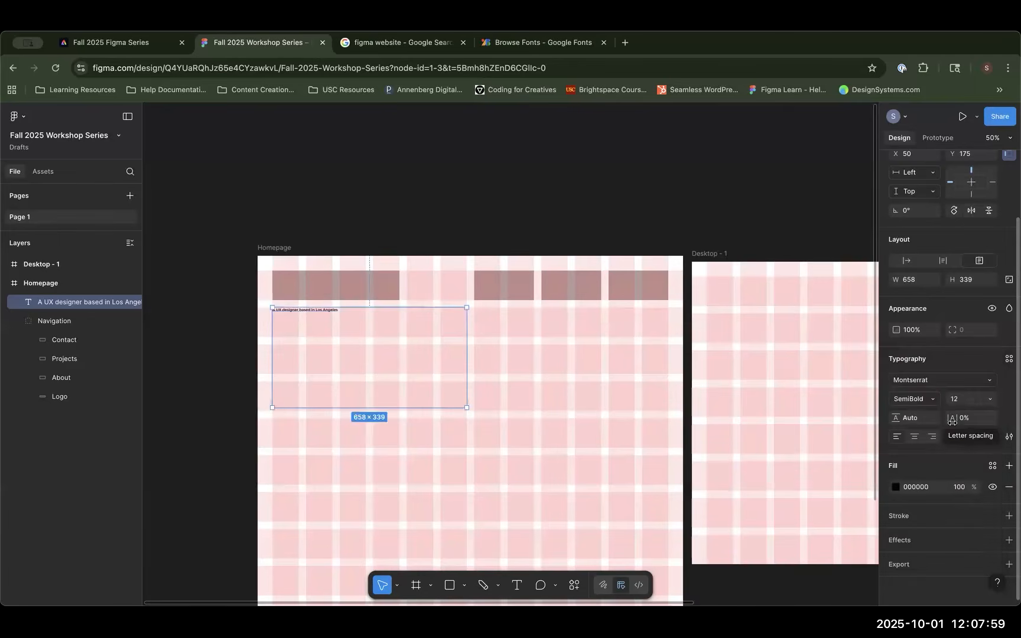
left_click(935, 404)
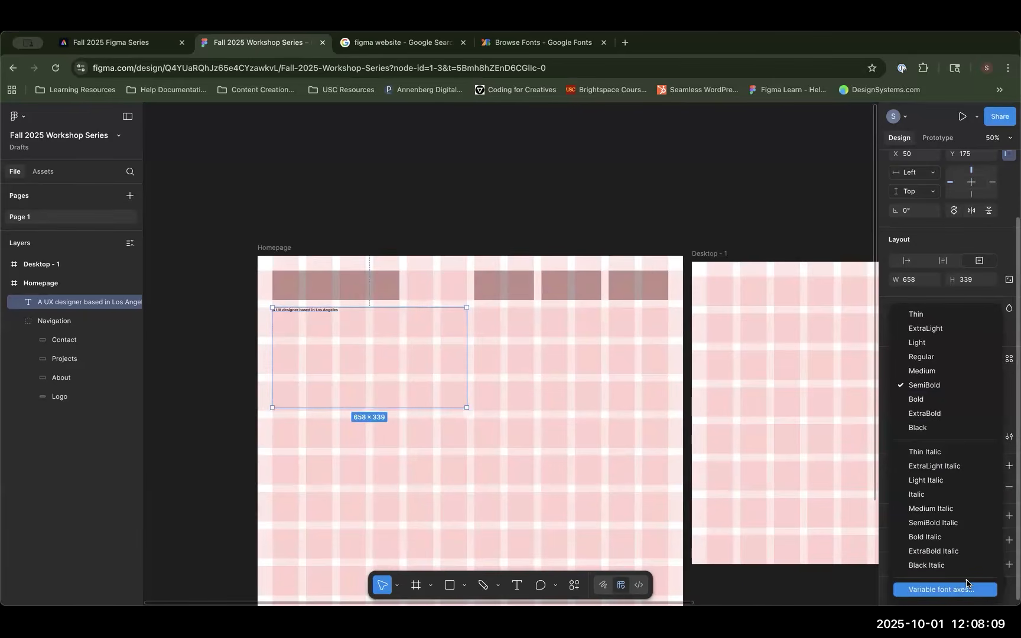
left_click(1010, 412)
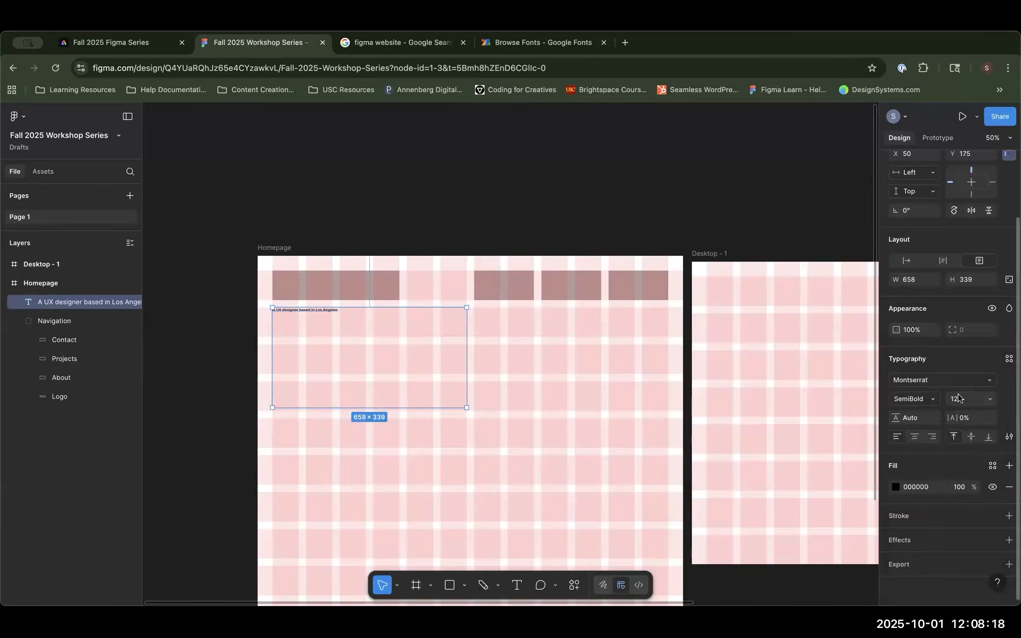
left_click(990, 399)
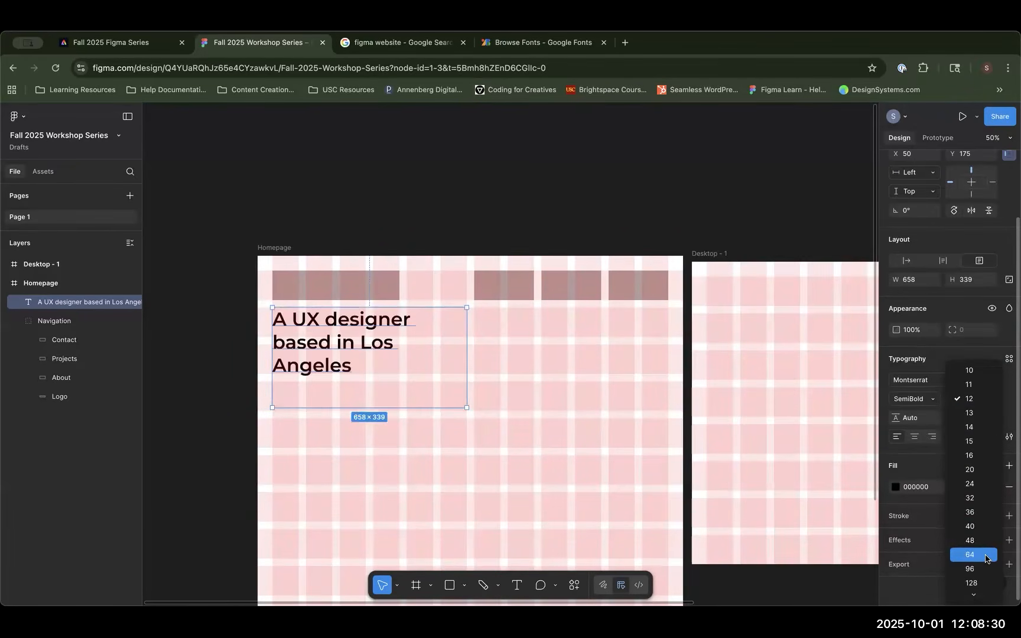
left_click(969, 554)
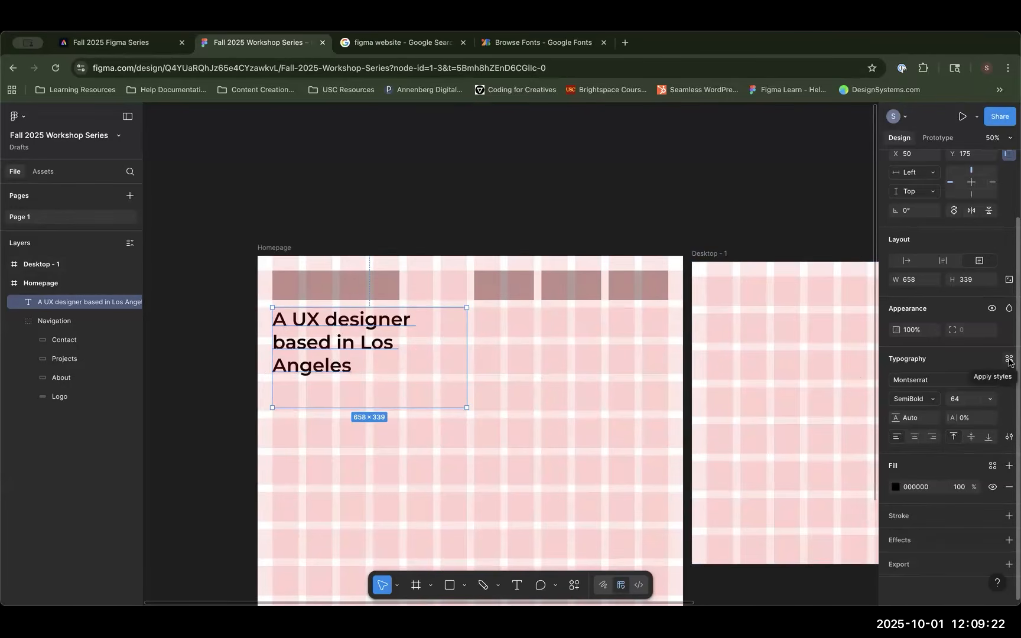
Step: Create a new text style named Page Title from the headline's typography settings
left_click(1009, 360)
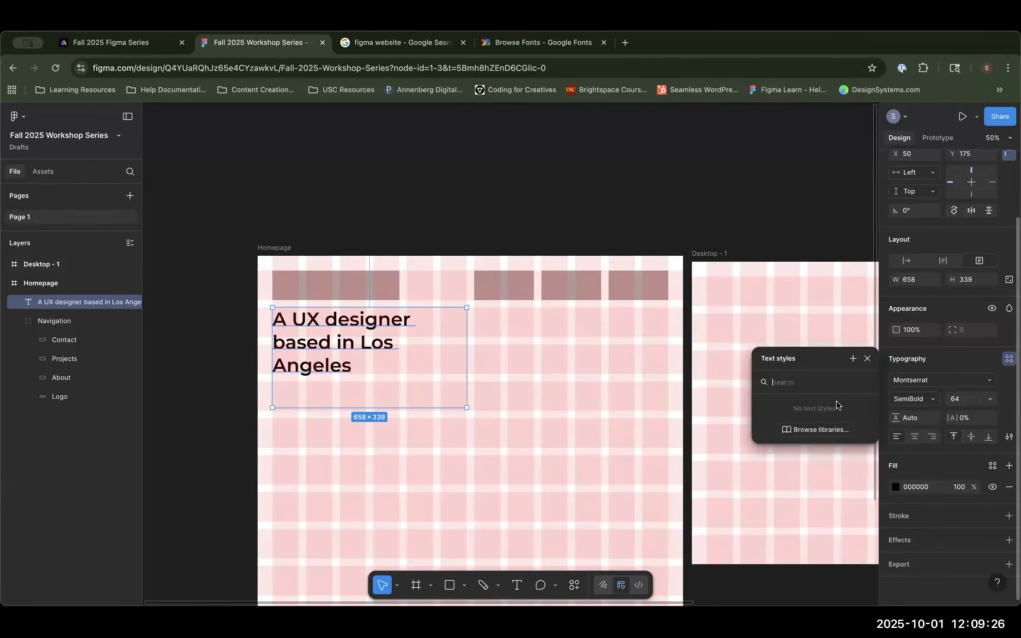
left_click(852, 360)
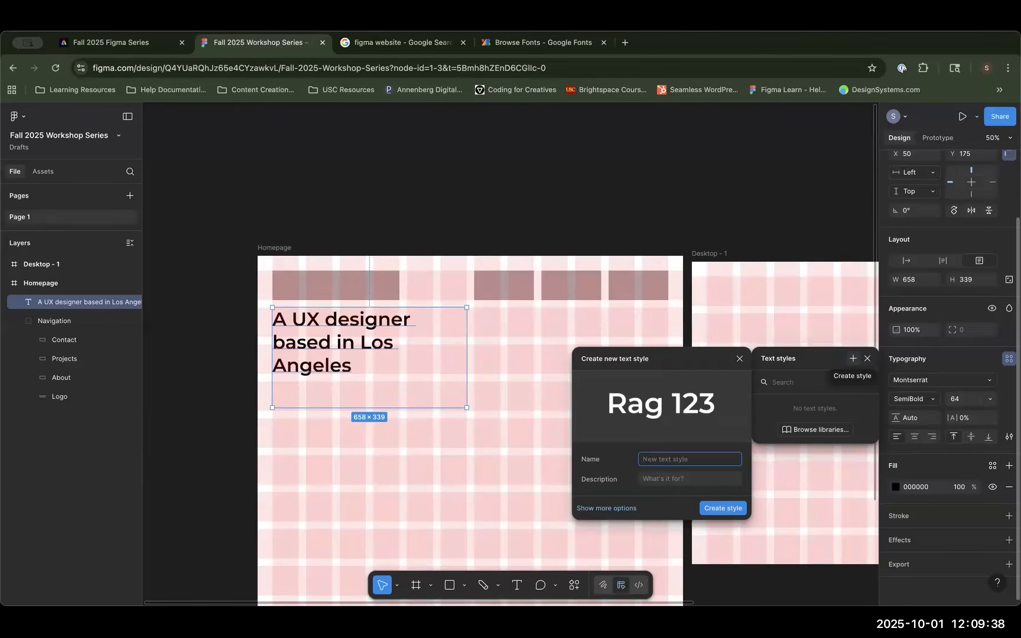
type("Page 1")
type("itl")
type("e")
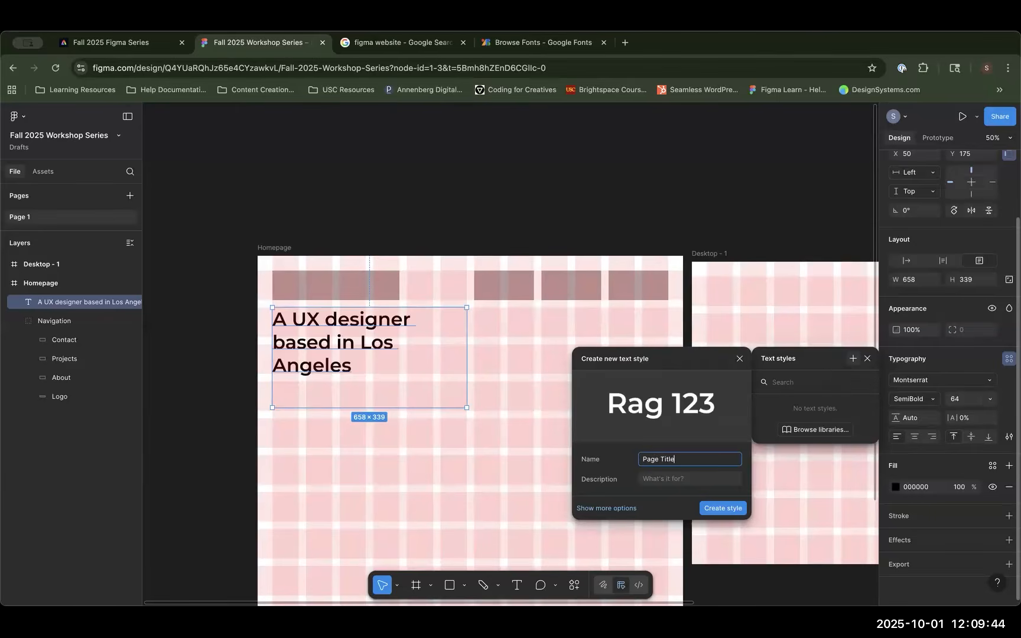
left_click(715, 509)
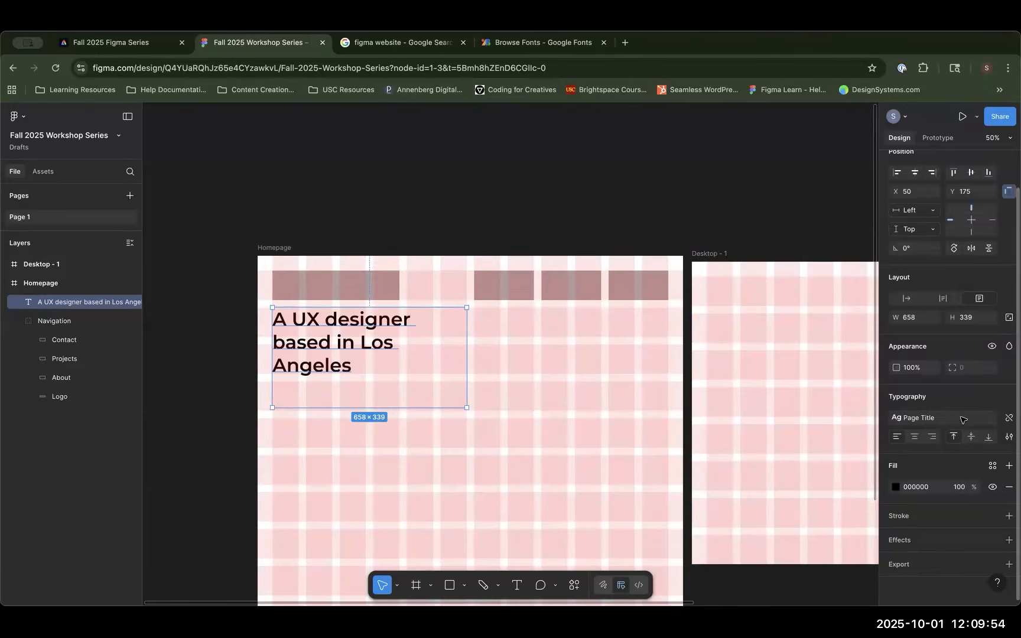
Step: Draw a text box about 771 × 475 in the upper-left area of the Desktop - 1 frame, reading "Hello"
left_click(706, 260)
left_click(733, 207)
scroll(727, 203, "right", 5)
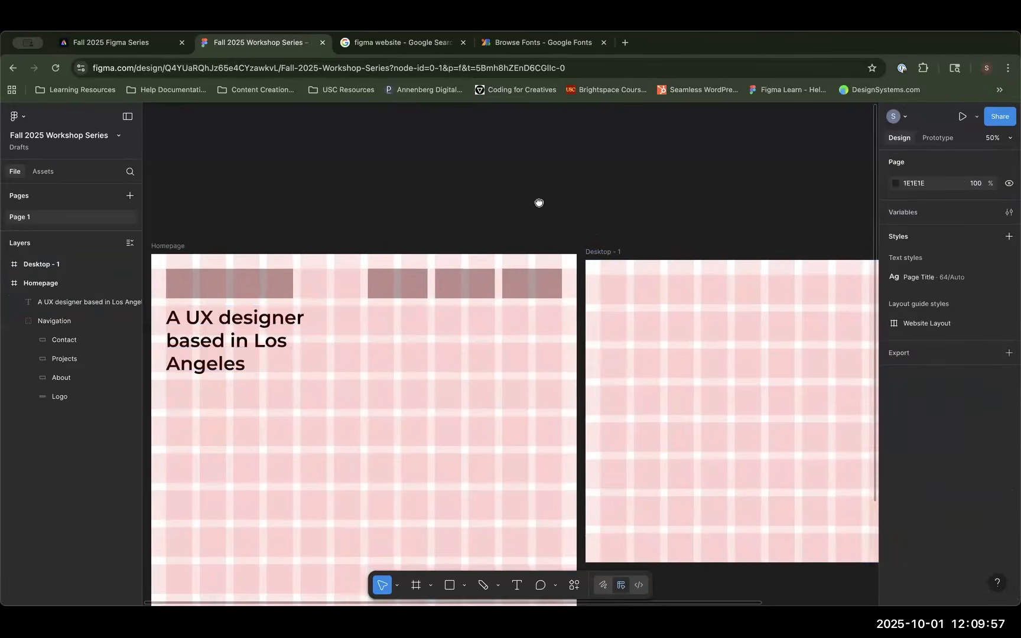
key("t")
left_click_drag(517, 272, 745, 416)
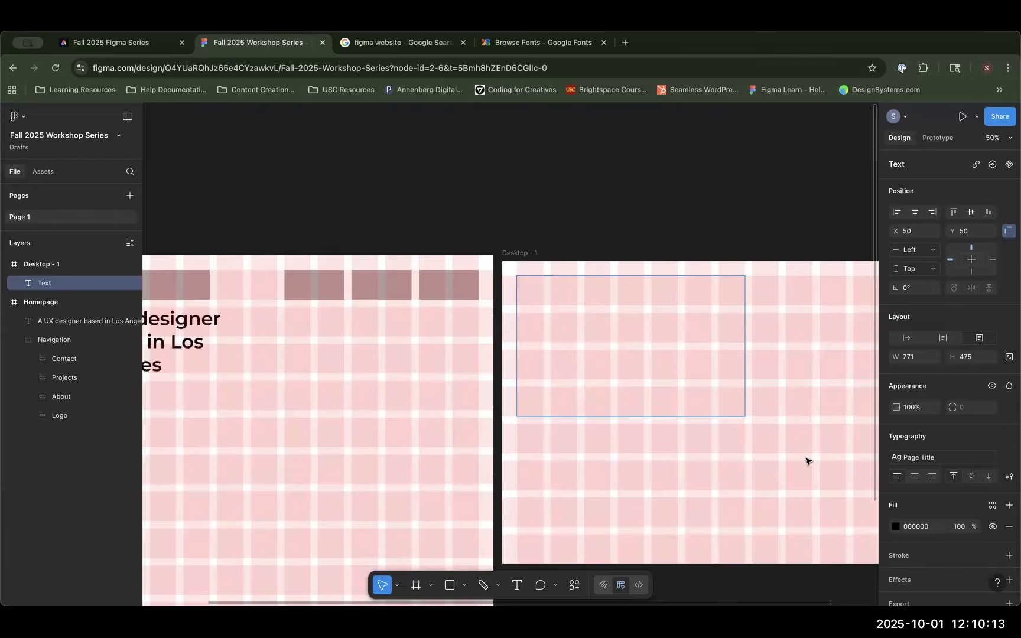
type("Hello")
key("Escape")
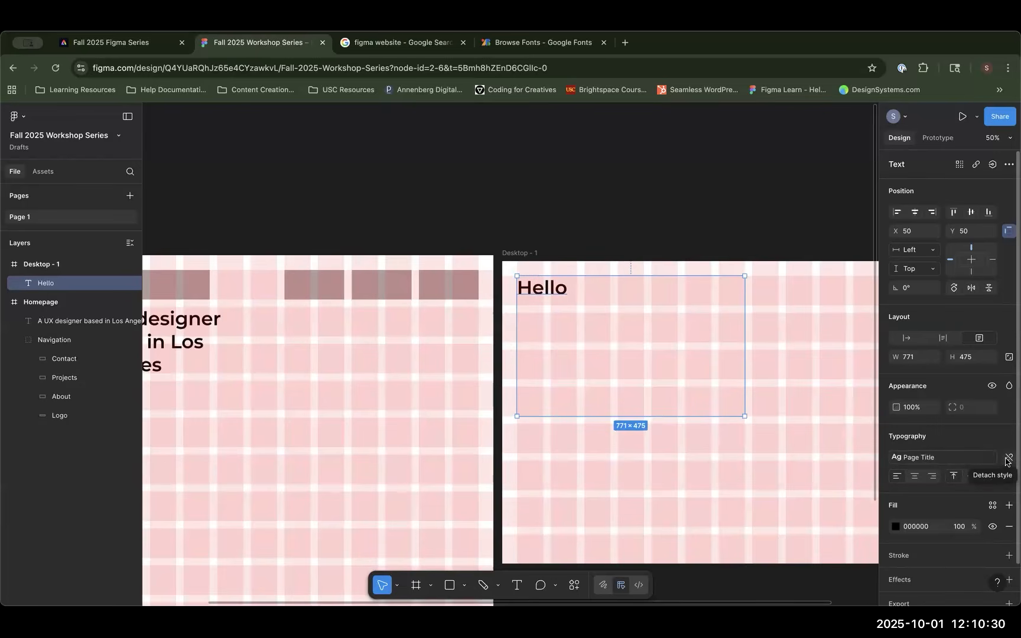
Step: Try a font size of 36 for the Page Title text style
left_click(1009, 476)
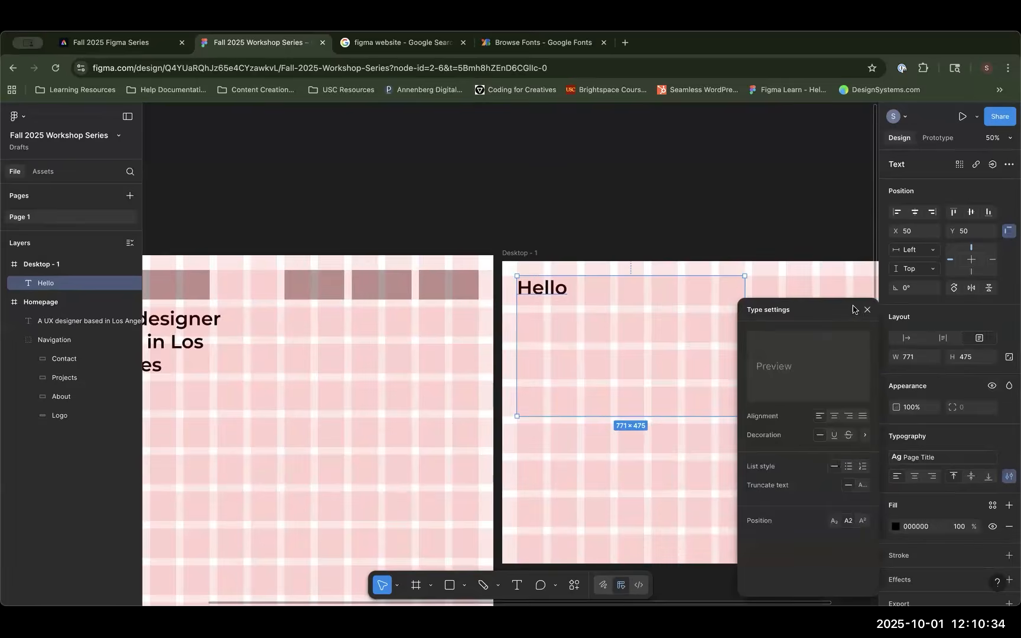
left_click(846, 276)
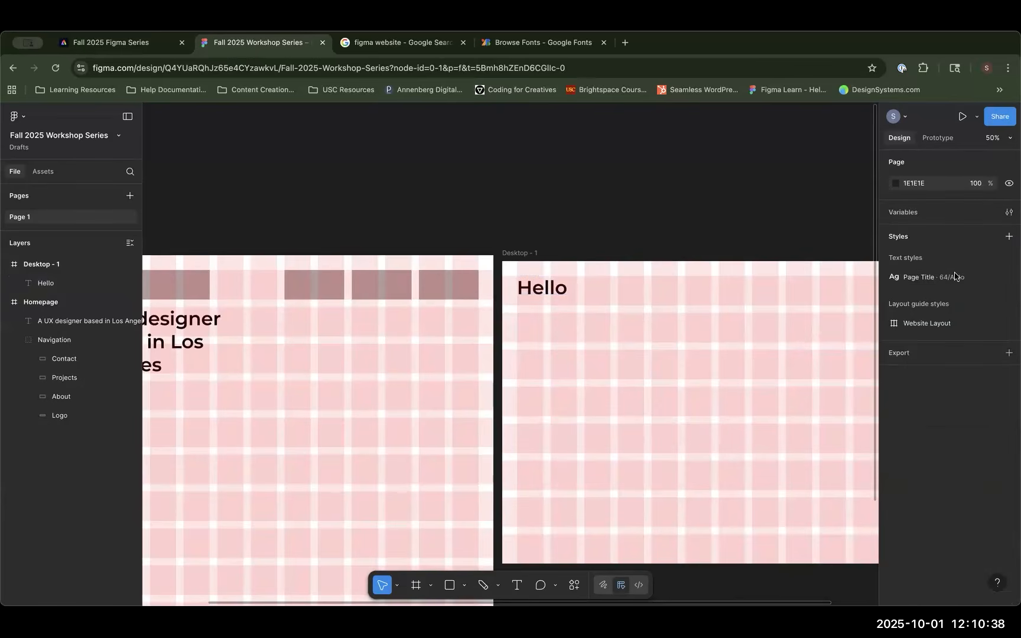
left_click(1009, 278)
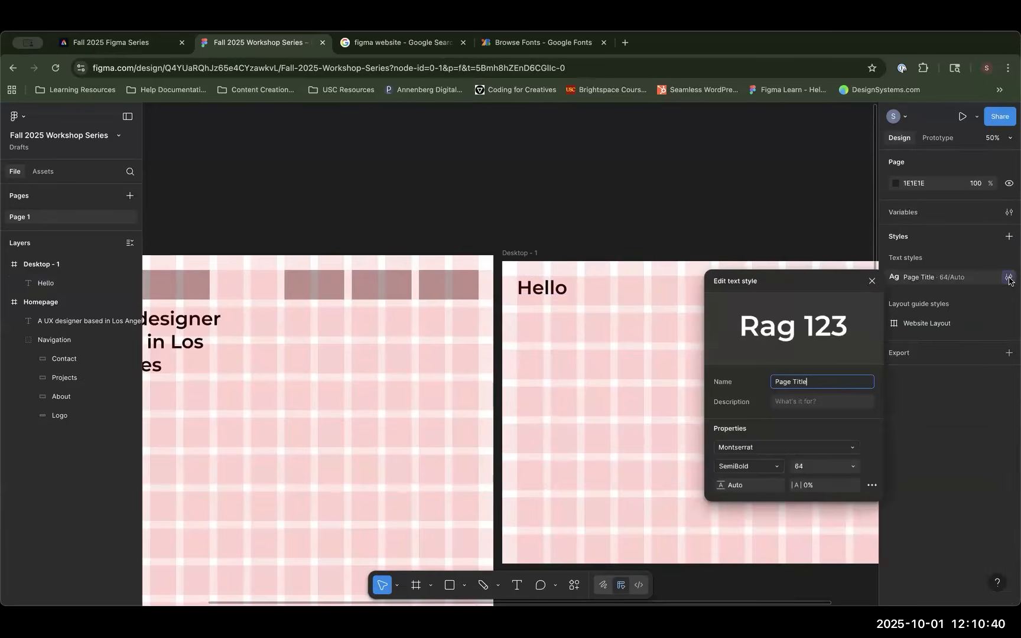
left_click(853, 466)
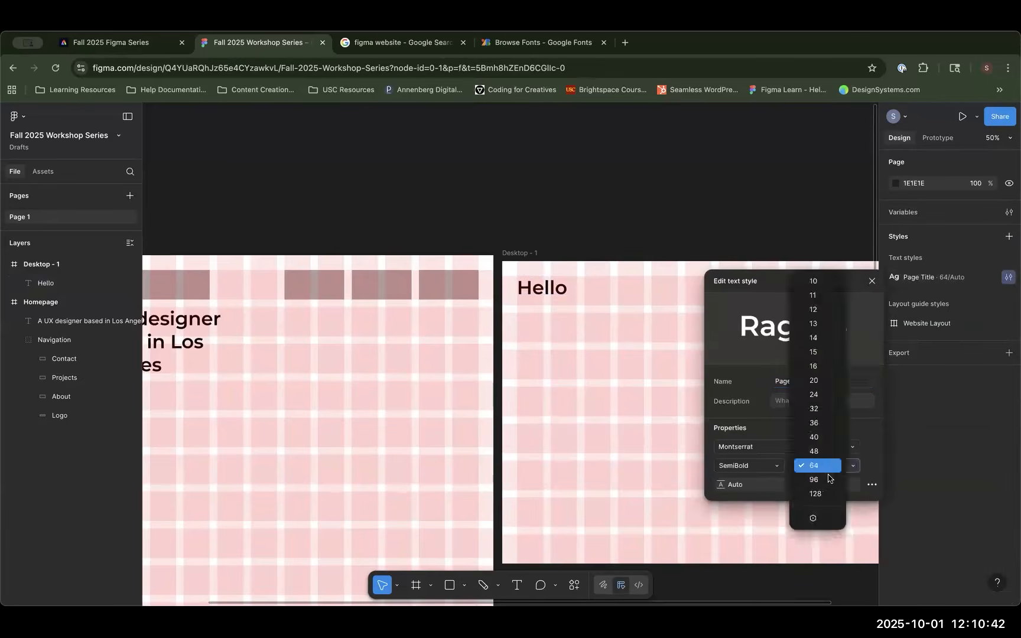
left_click(823, 421)
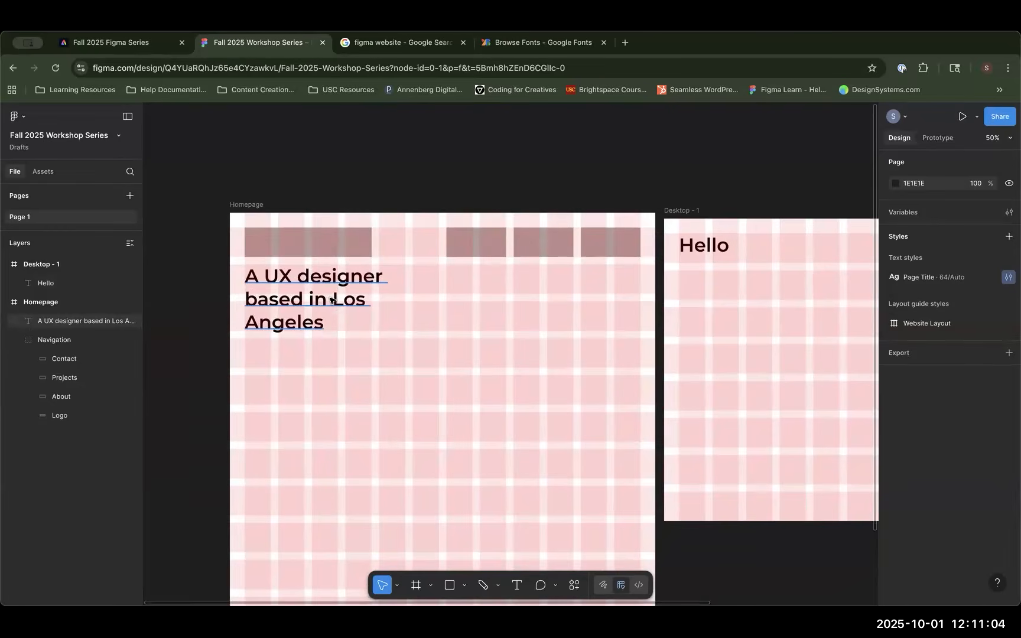
Step: Set the fill color of the words "UX designer" in the Homepage headline to A98743
double_click(307, 284)
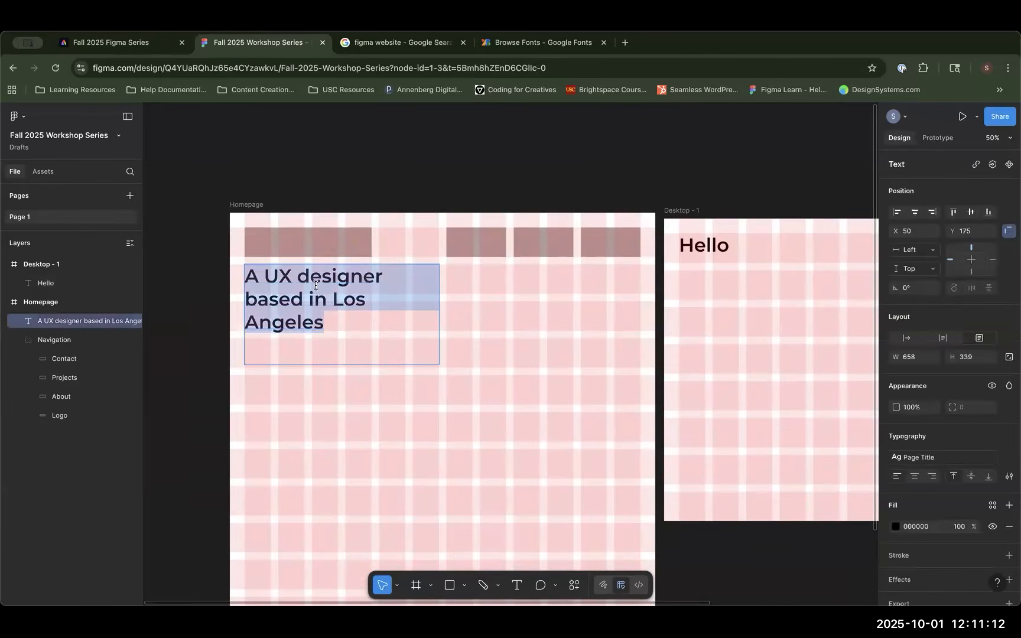
left_click(321, 282)
left_click_drag(383, 276, 267, 276)
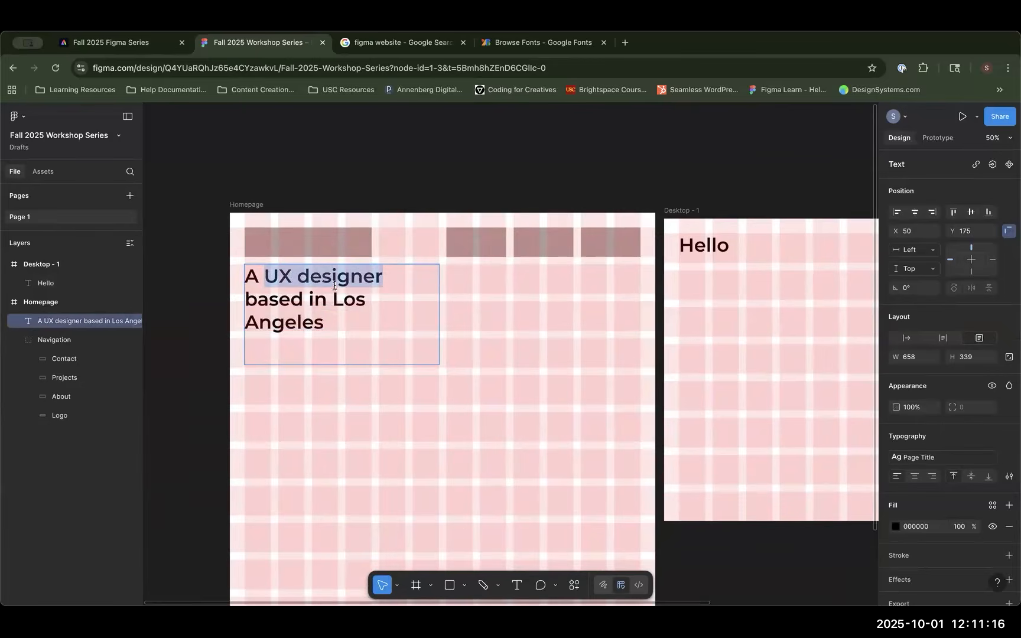
left_click(913, 529)
type("A98743")
key("Return")
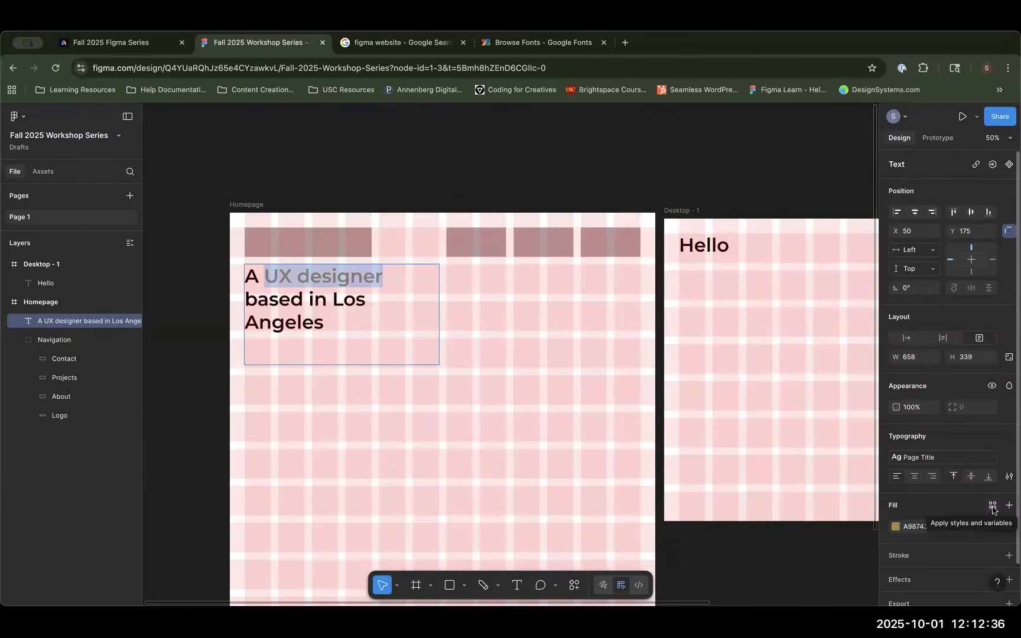
Step: Create a color style named Dark Yellow from the fill of the "UX designer" text
left_click(993, 507)
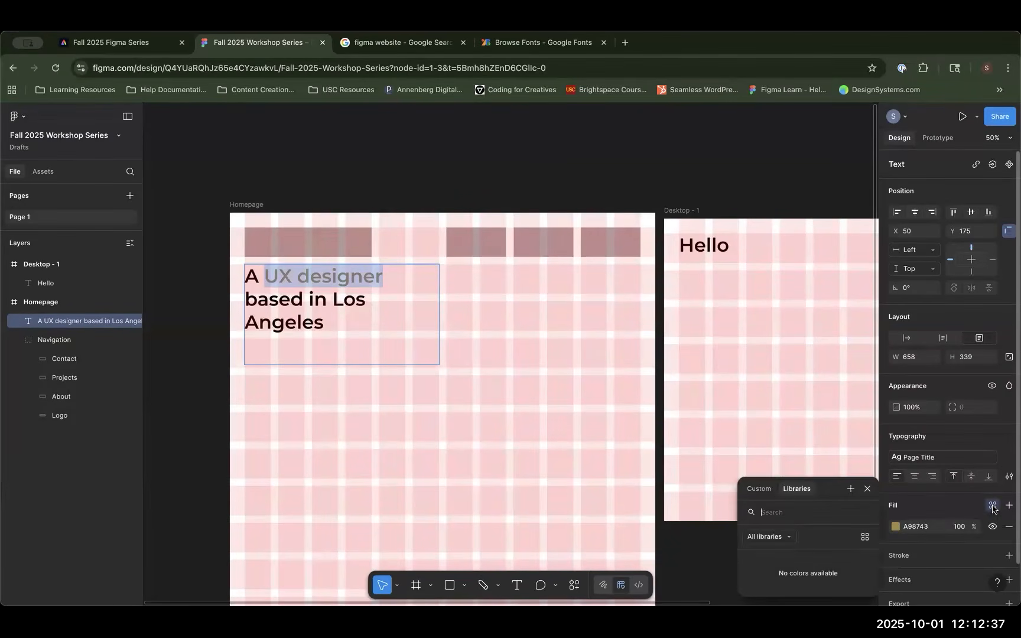
left_click(850, 490)
type("Dark Yellow")
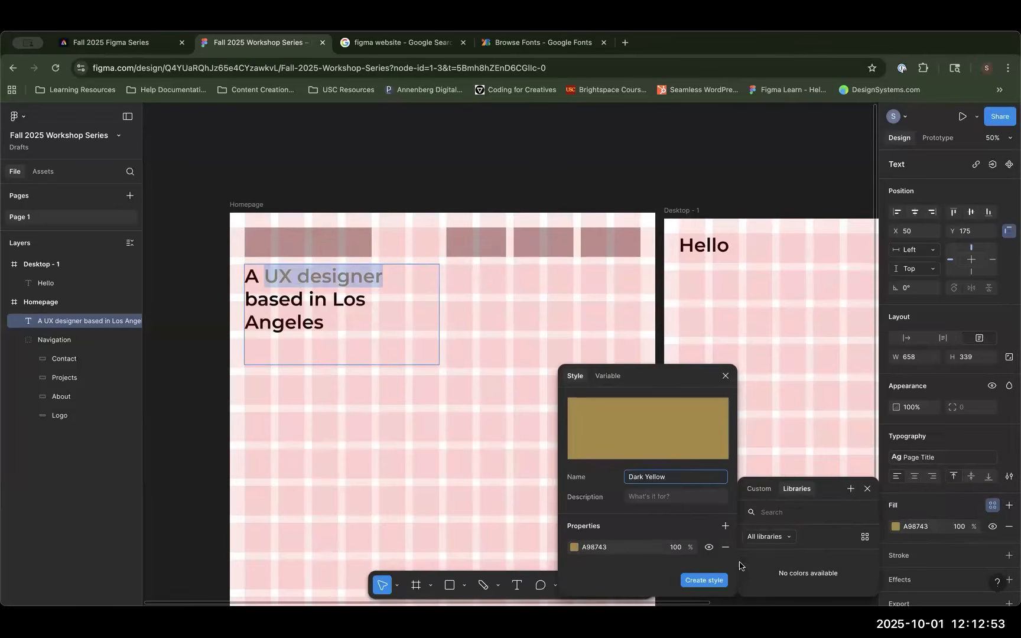
left_click(703, 580)
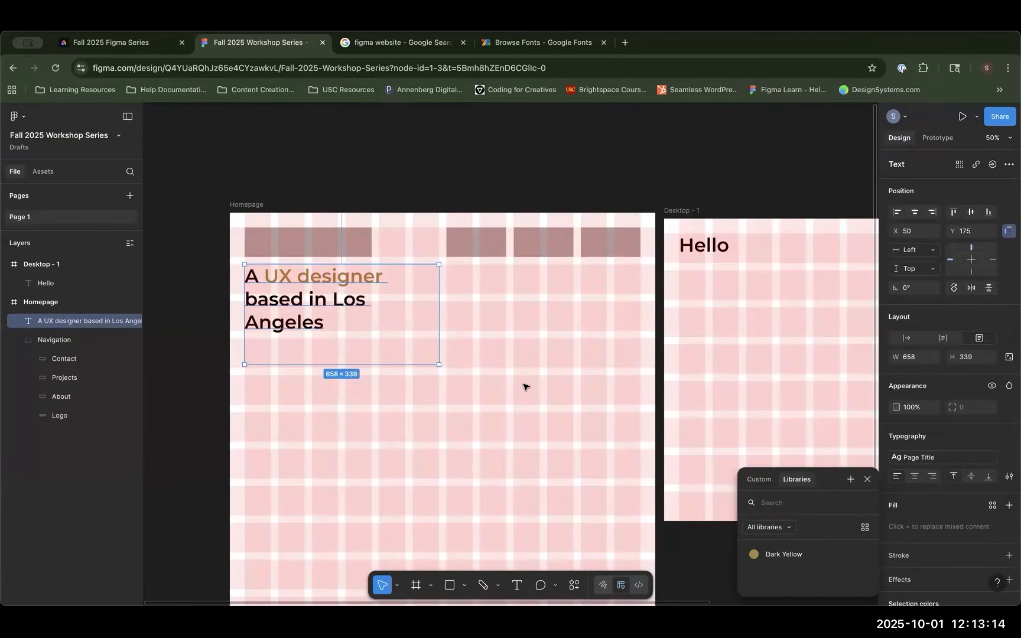
left_click(524, 387)
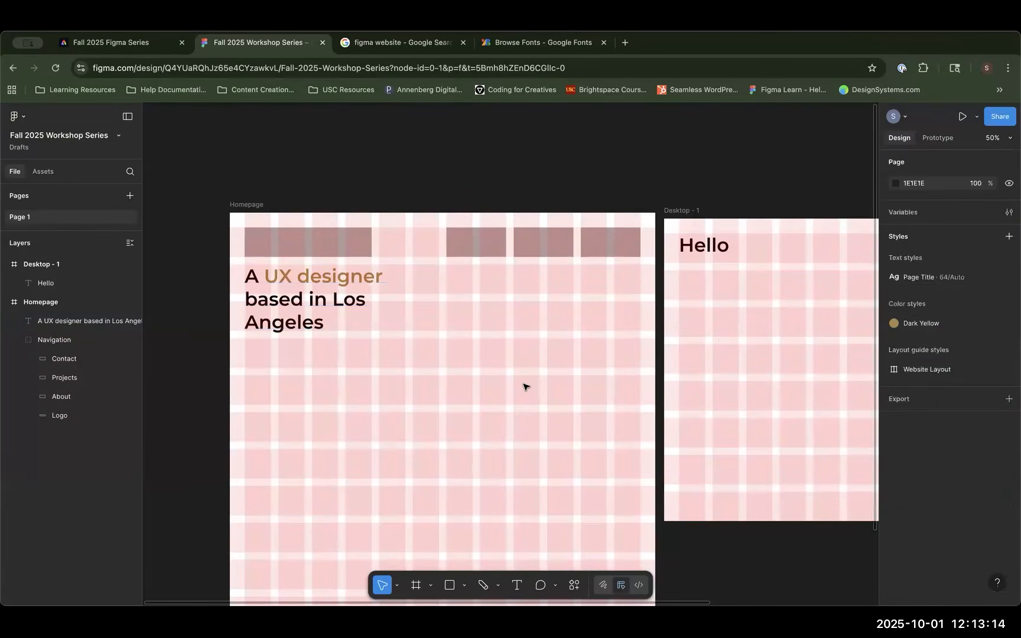
scroll(584, 251, "down", 1)
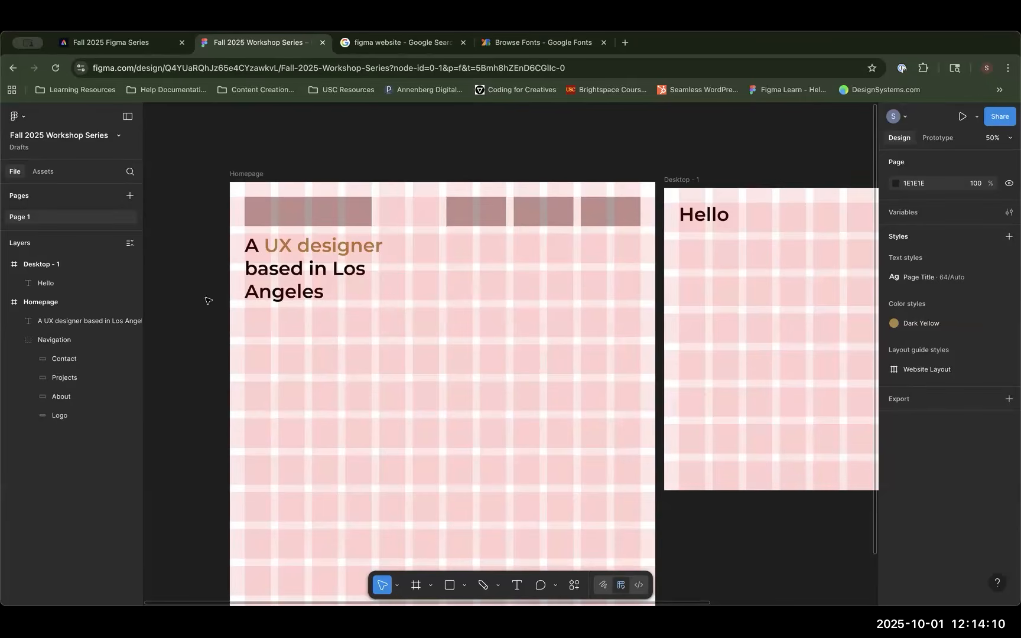
left_click(22, 119)
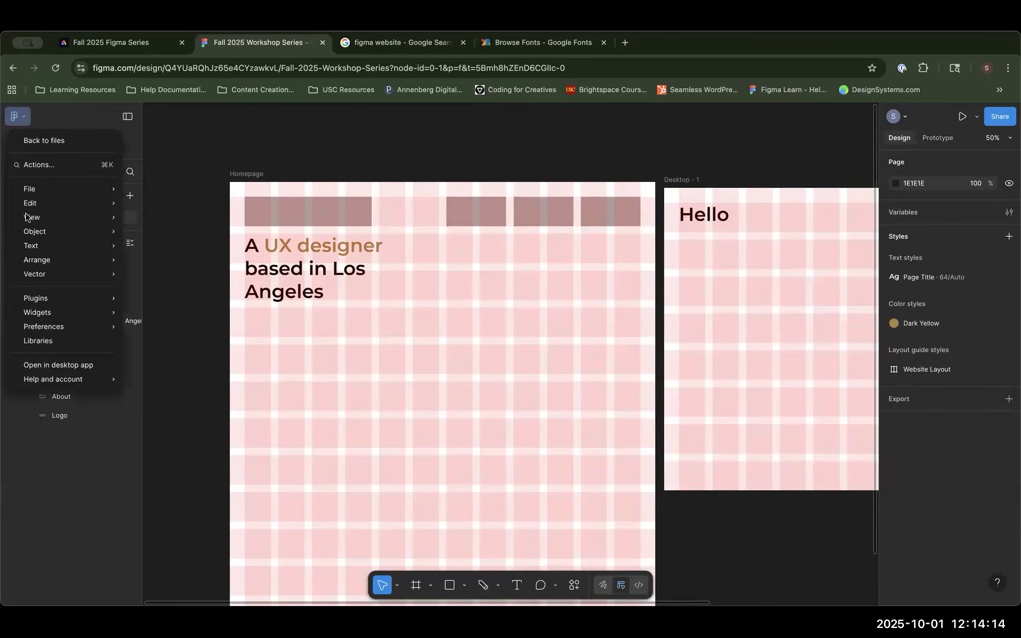
mouse_move(41, 297)
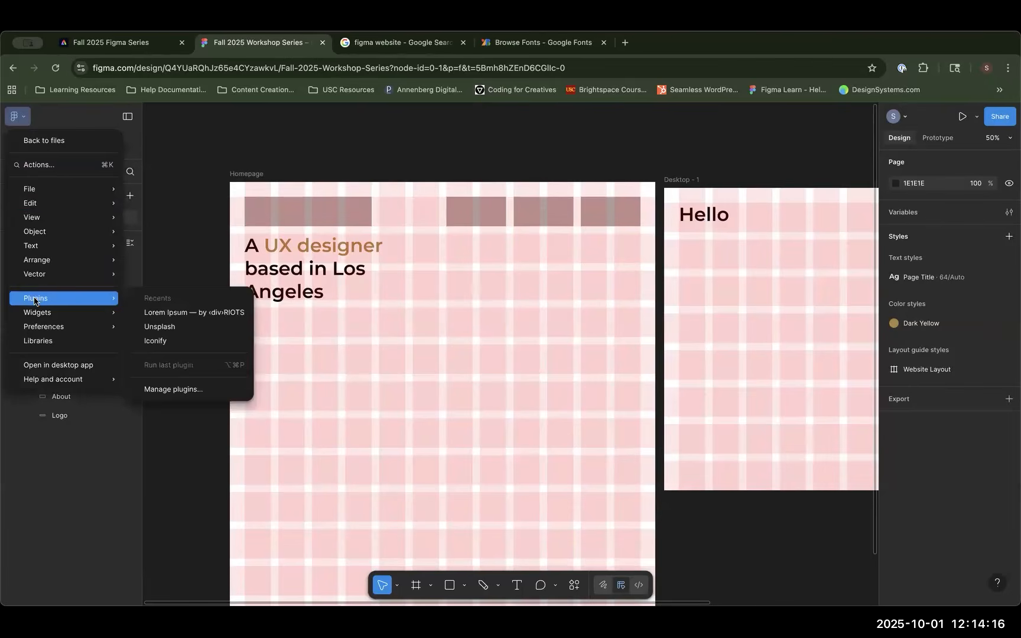
left_click(467, 313)
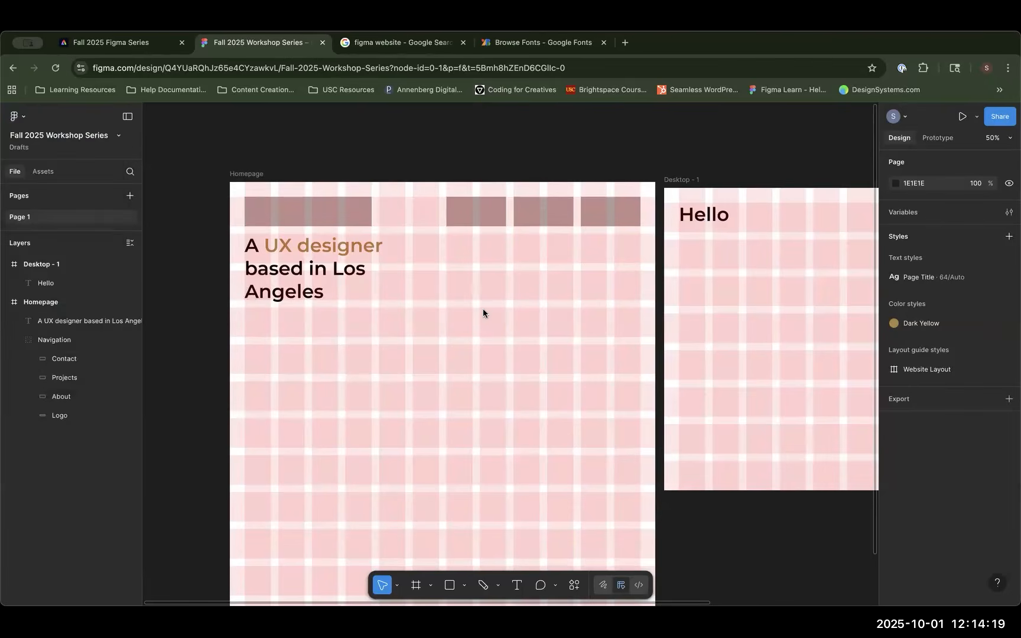
Step: Browse the available plugins for the Homepage frame and run the Unsplash plugin
right_click(485, 310)
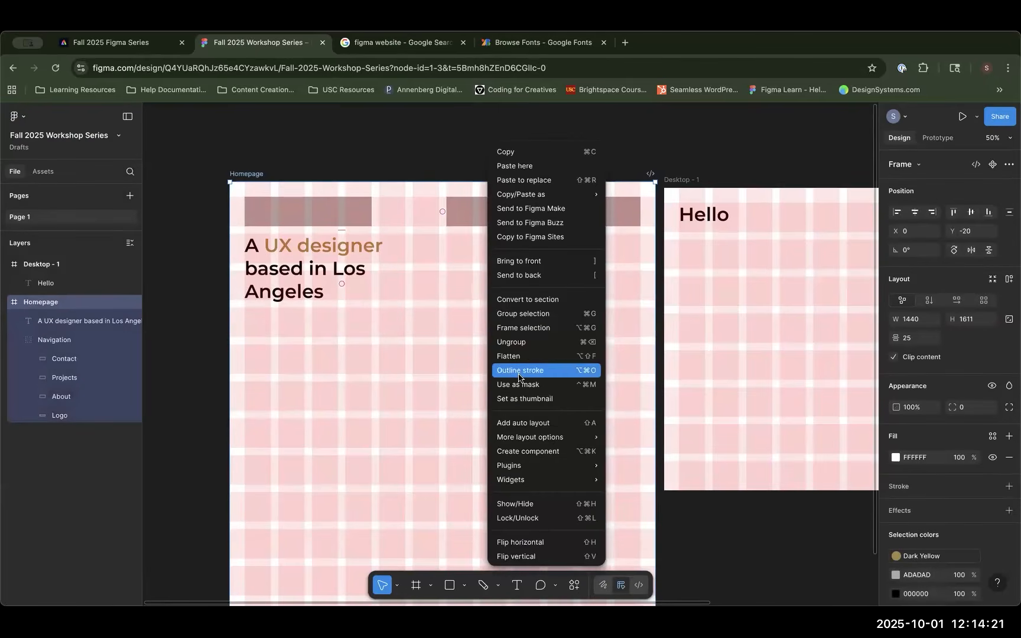
mouse_move(523, 468)
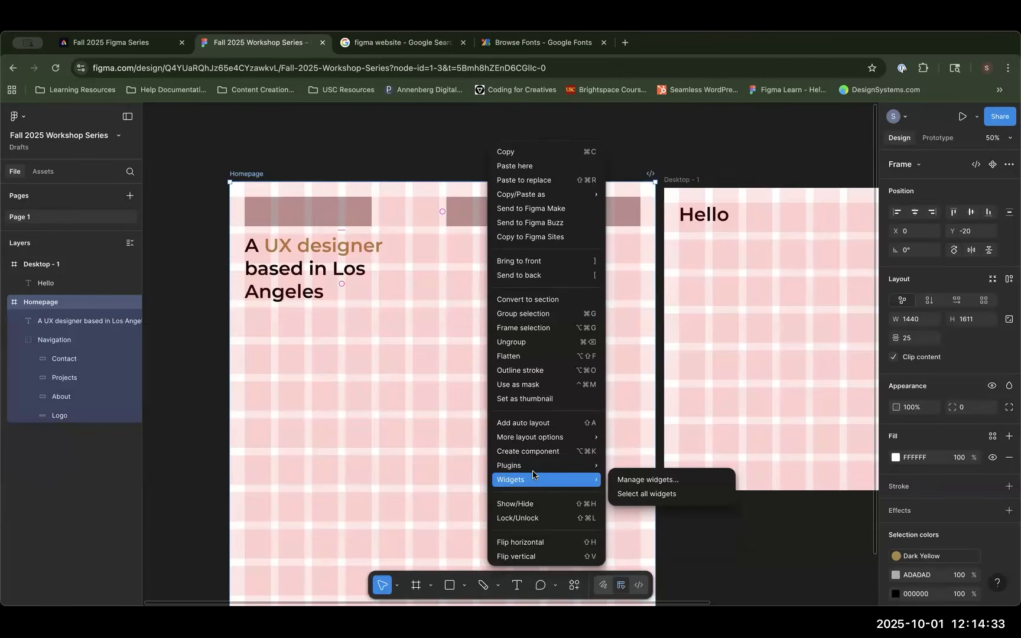
mouse_move(588, 466)
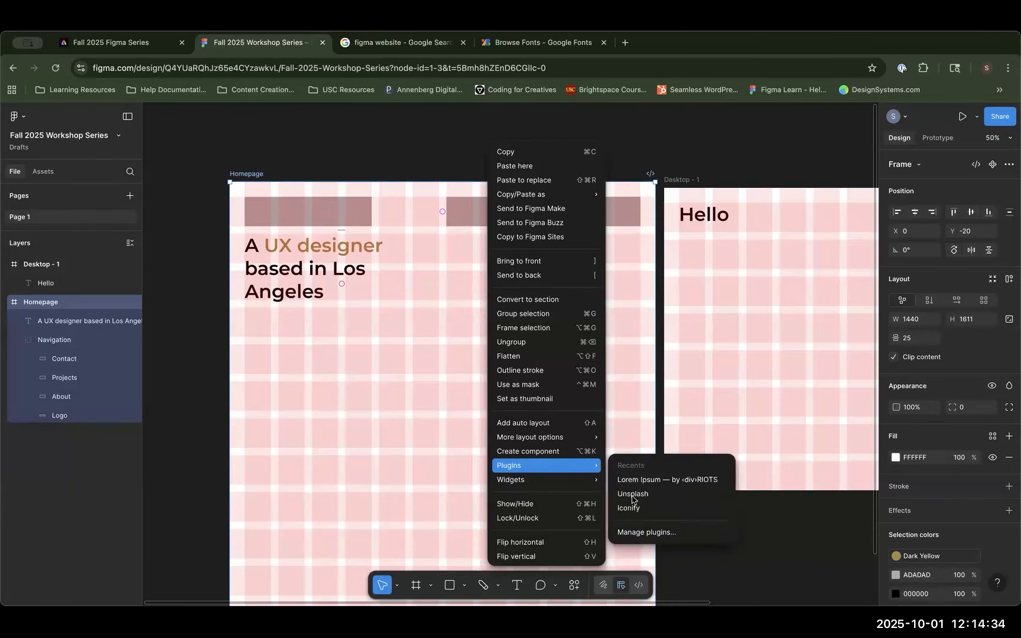
left_click(633, 533)
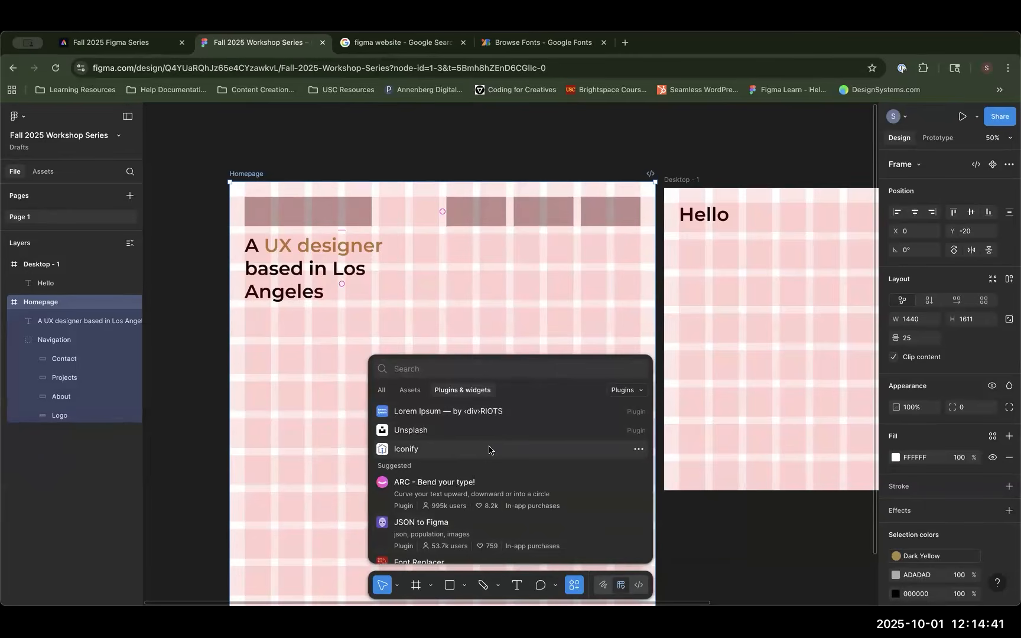
scroll(489, 443, "down", 2)
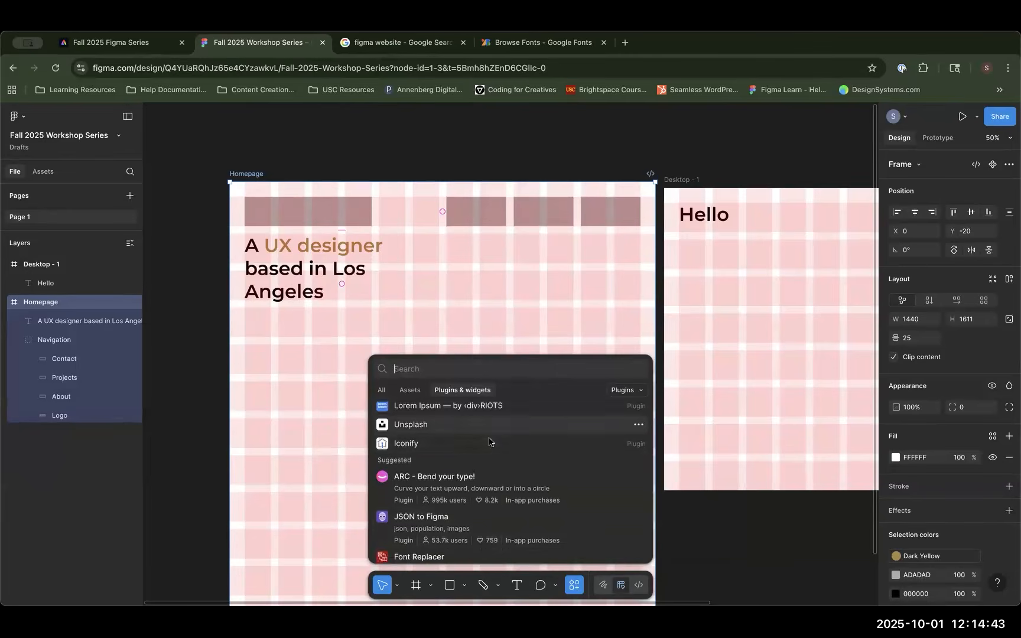
scroll(489, 440, "down", 2)
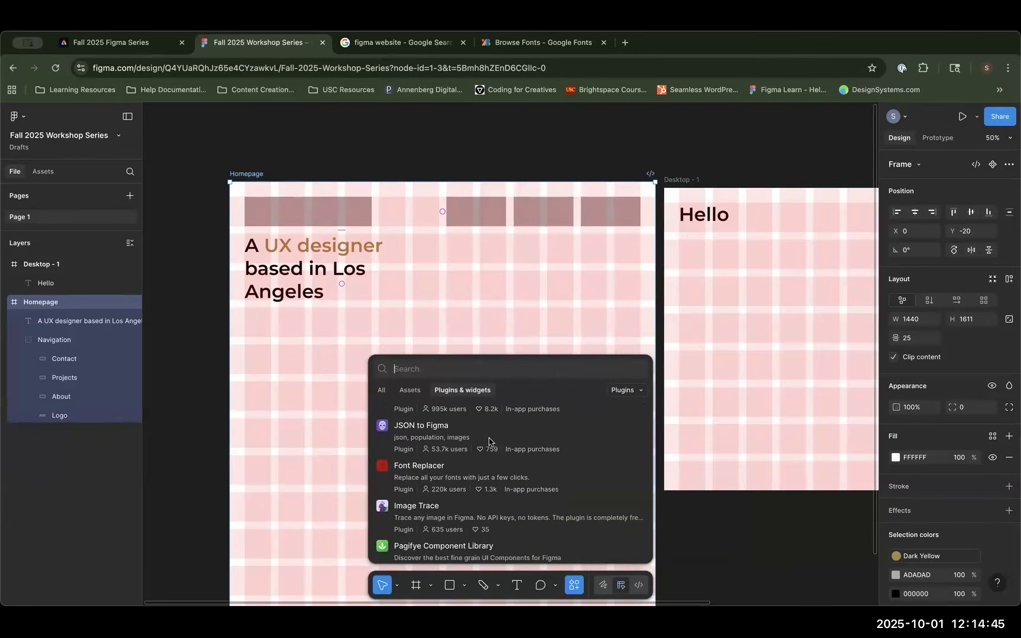
scroll(491, 436, "up", 4)
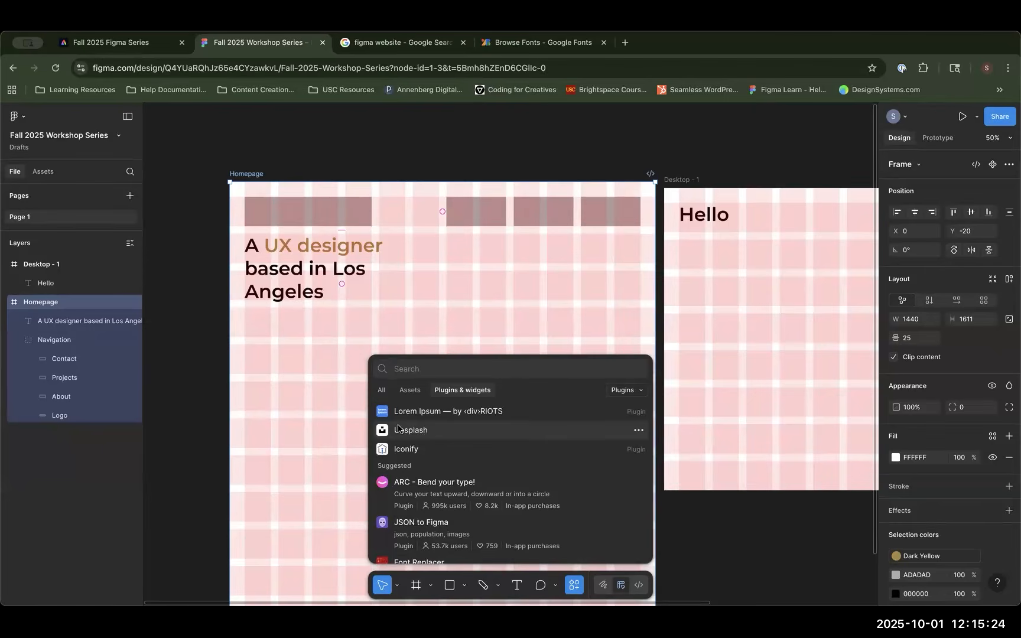
left_click(399, 430)
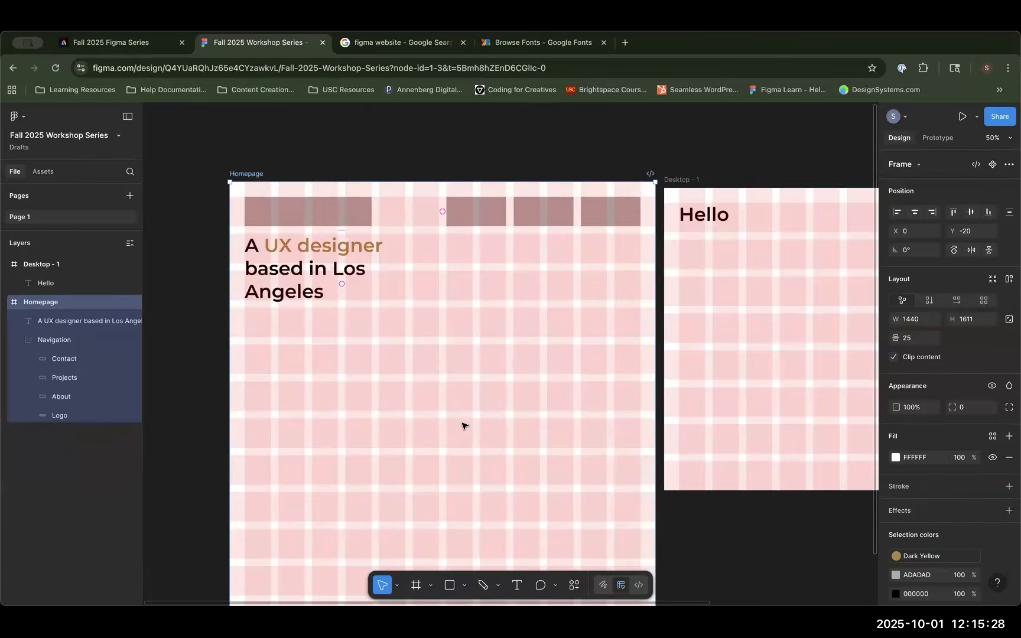
Step: Search Unsplash for "los angeles", insert the 1200 × 800 photo of a palm-lined beach street with shops over the Homepage frame, and close the plugin
left_click_drag(734, 120, 605, 139)
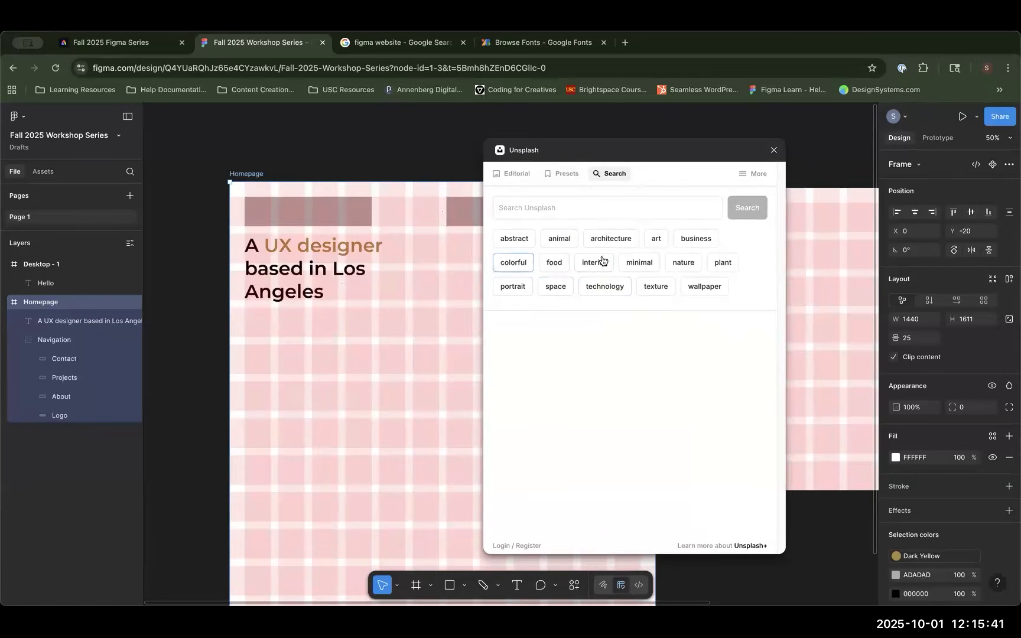
left_click(603, 213)
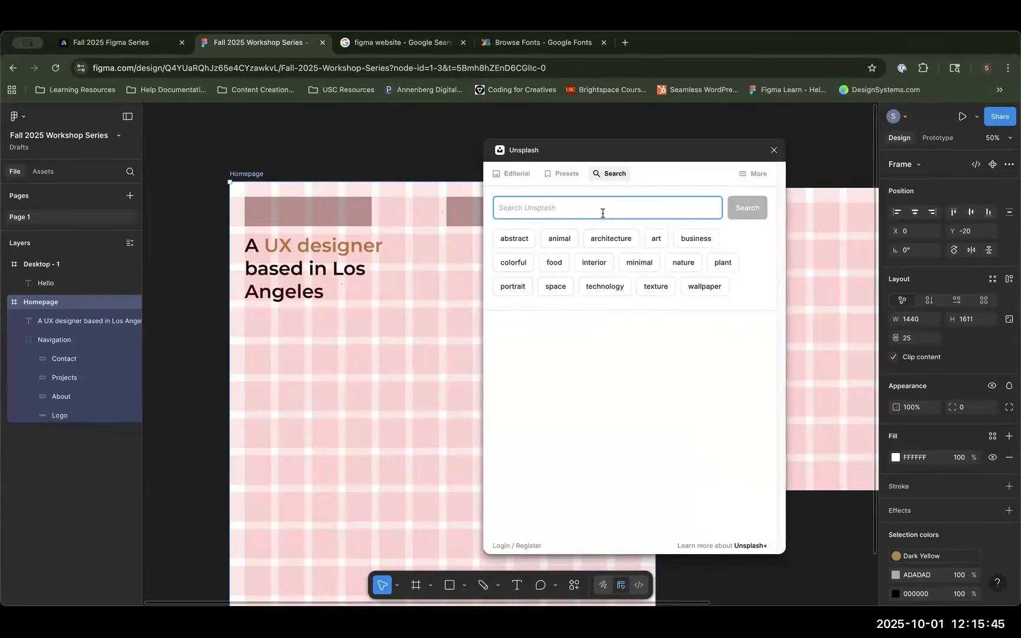
type("los angeles")
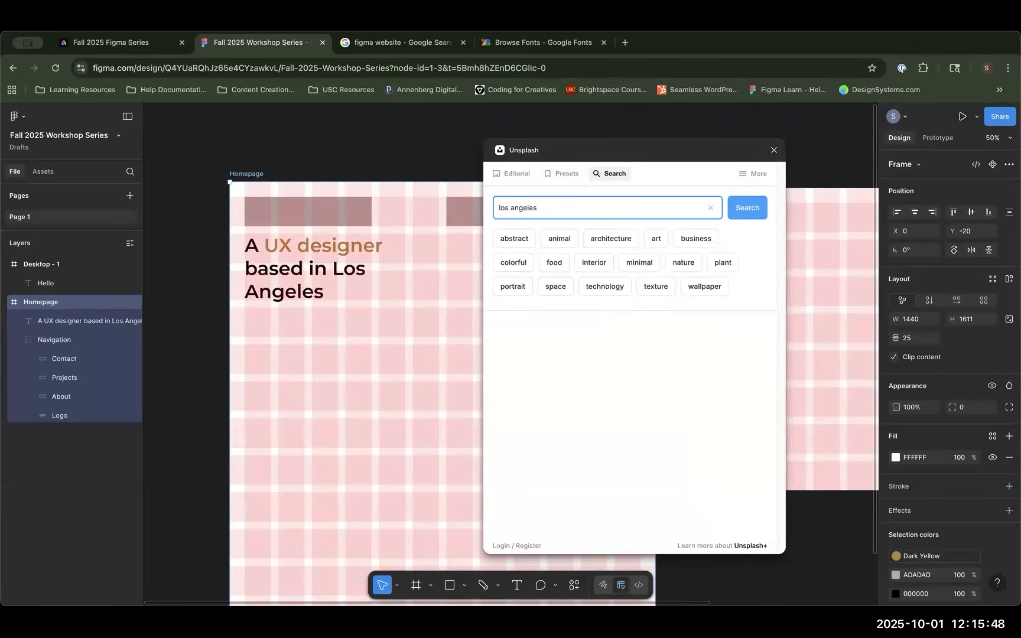
key("Return")
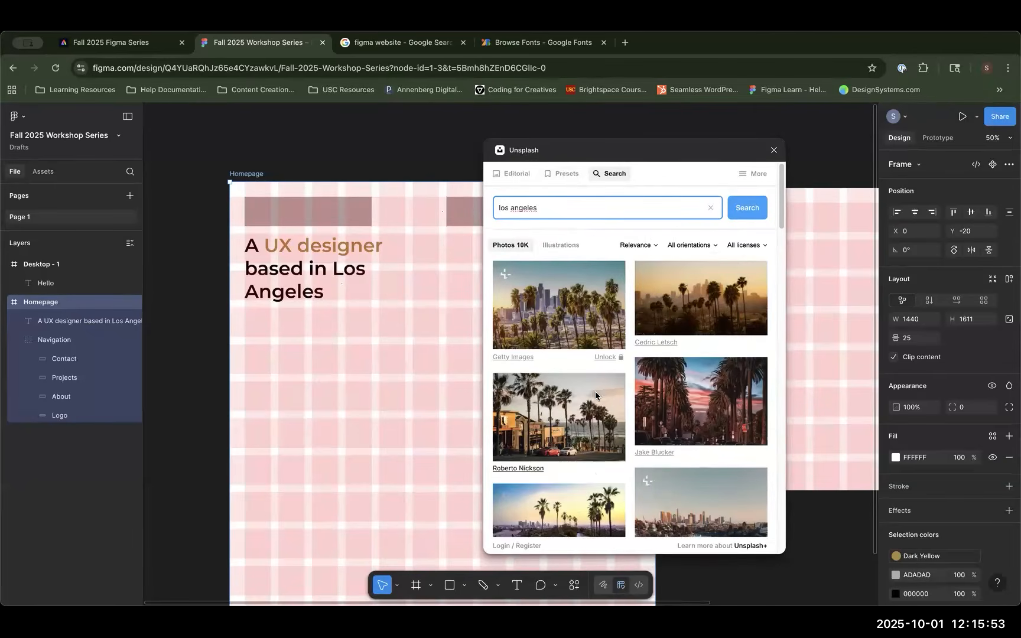
scroll(696, 335, "down", 5)
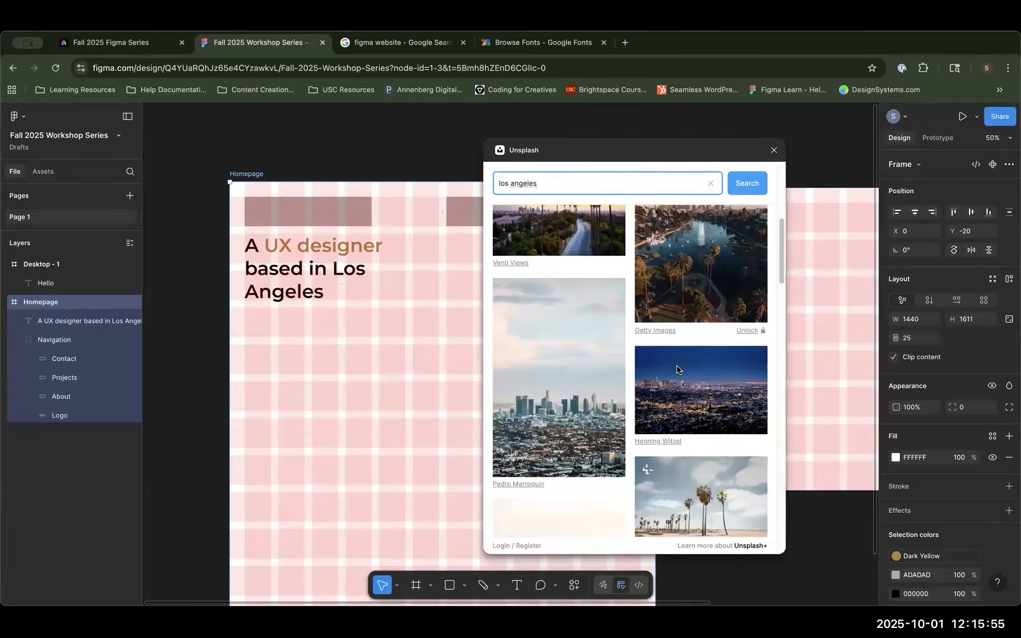
scroll(677, 370, "up", 5)
left_click_drag(732, 146, 907, 140)
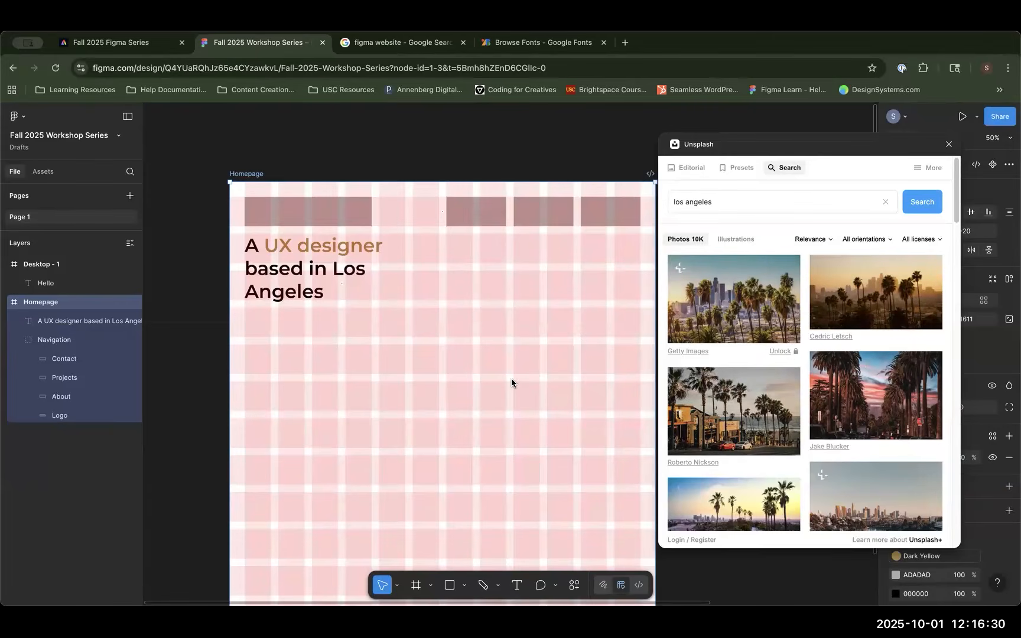
left_click_drag(463, 380, 464, 381)
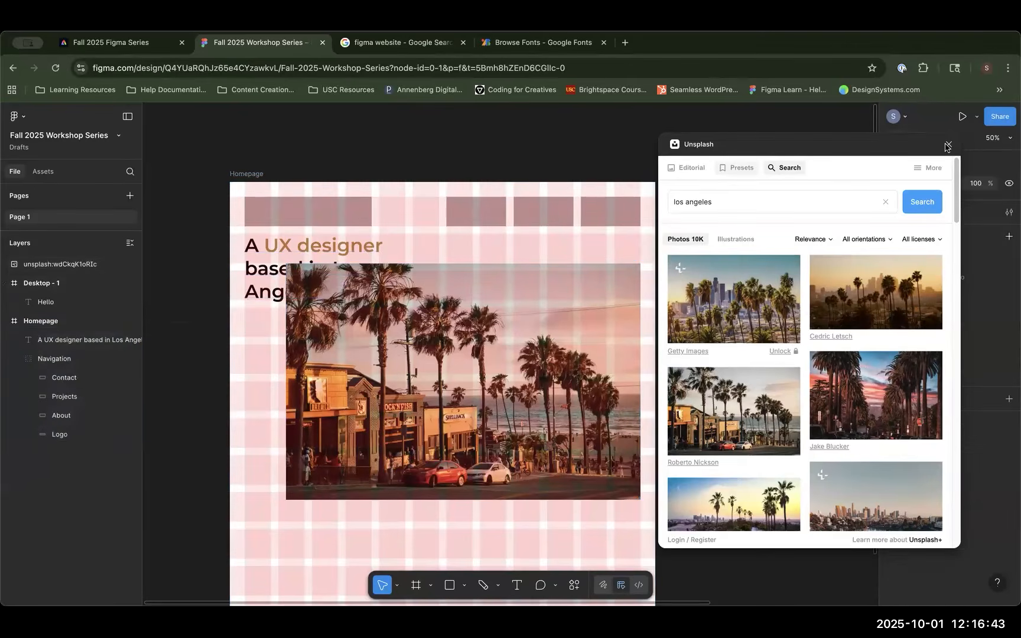
left_click(947, 146)
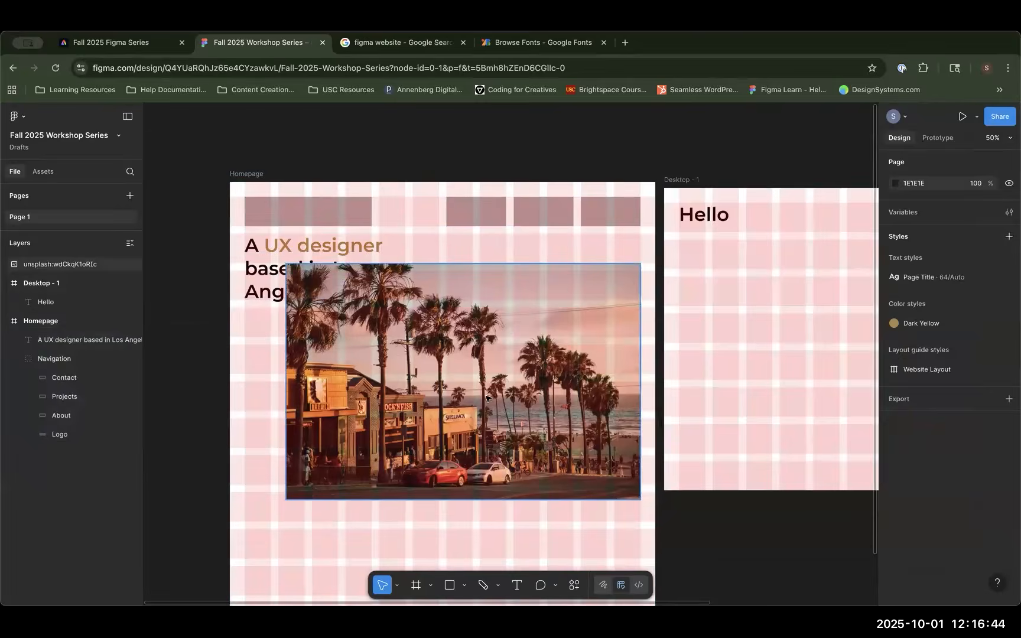
Step: Rename the inserted Unsplash image layer to "Los Angeles Image"
double_click(58, 266)
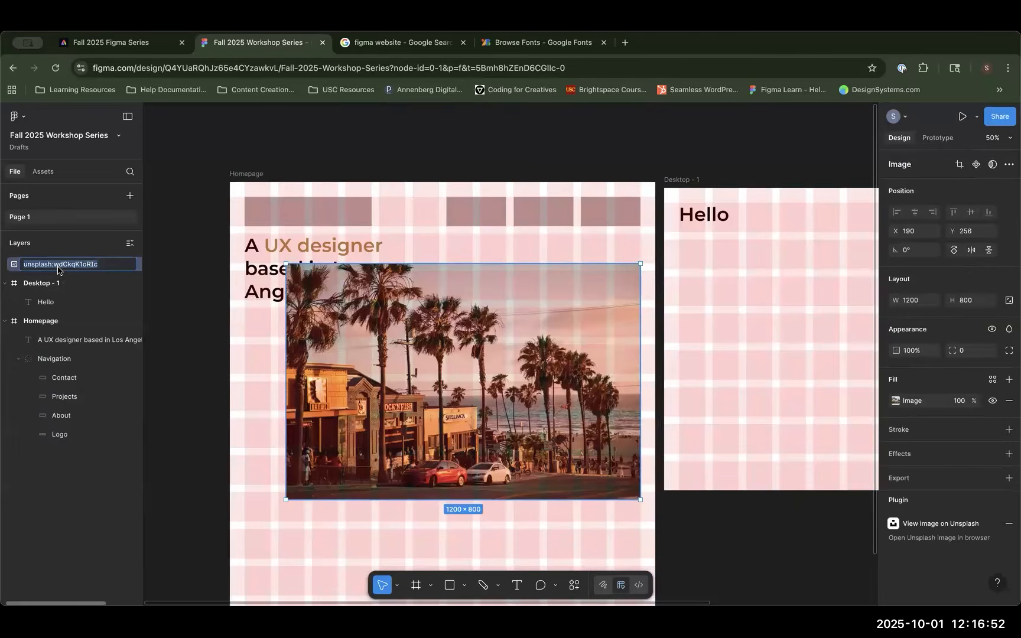
type("Lo")
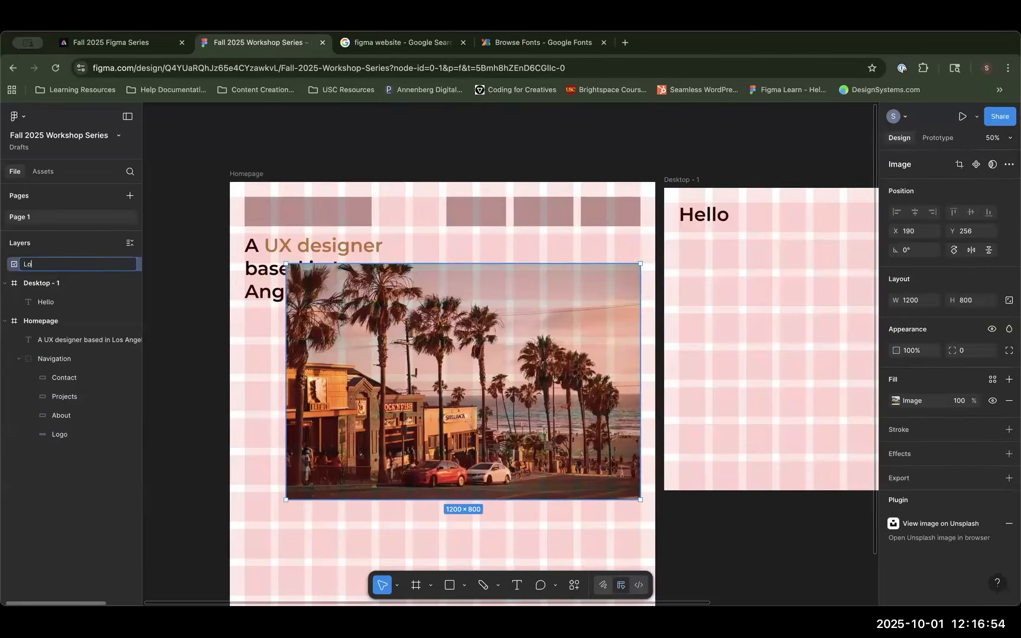
type("asngeles Image")
key("Return")
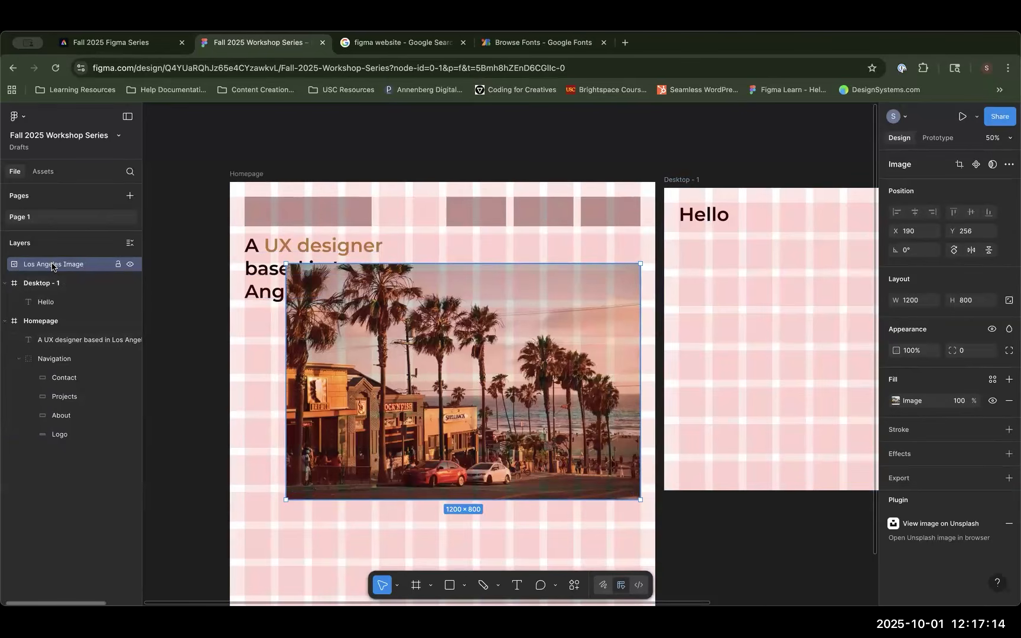
Step: Try nesting the Los Angeles Image layer in the Homepage frame and shifting the photo past the frame's edge, and undo these changes
left_click_drag(49, 267, 49, 322)
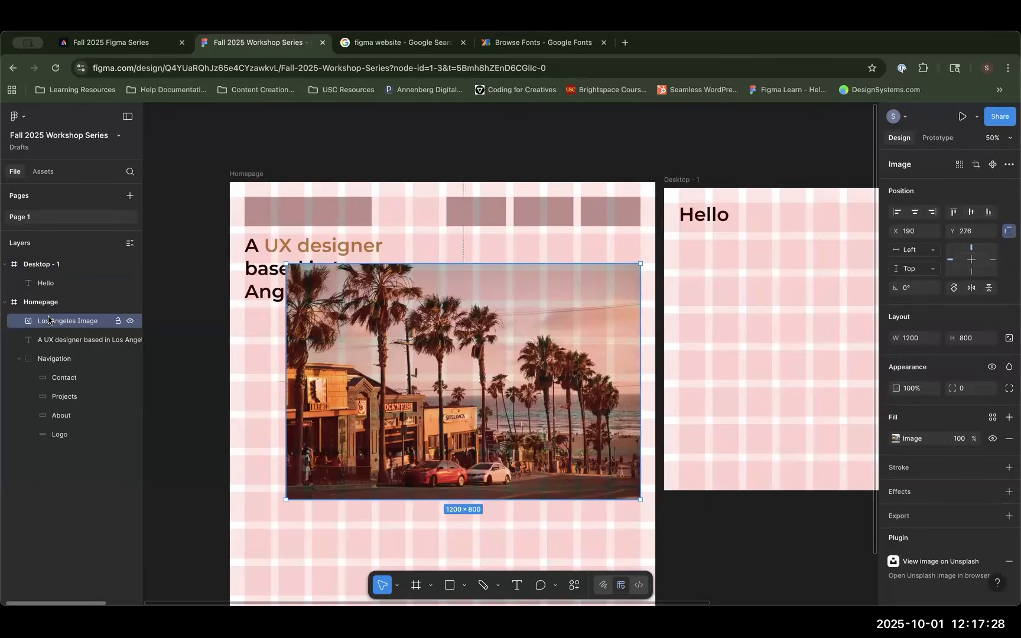
left_click(264, 173)
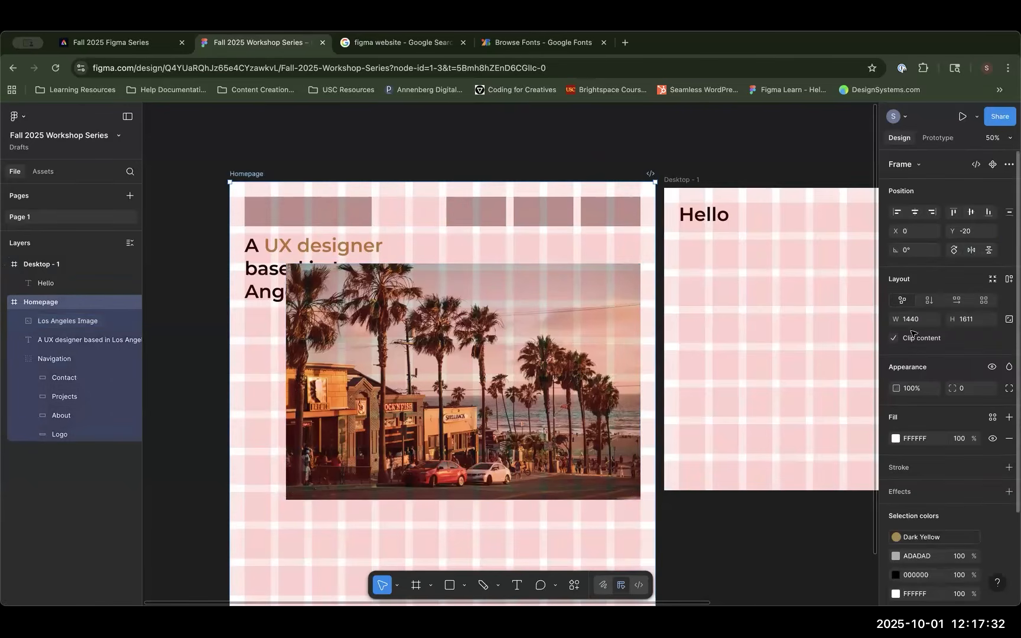
left_click_drag(492, 341, 554, 351)
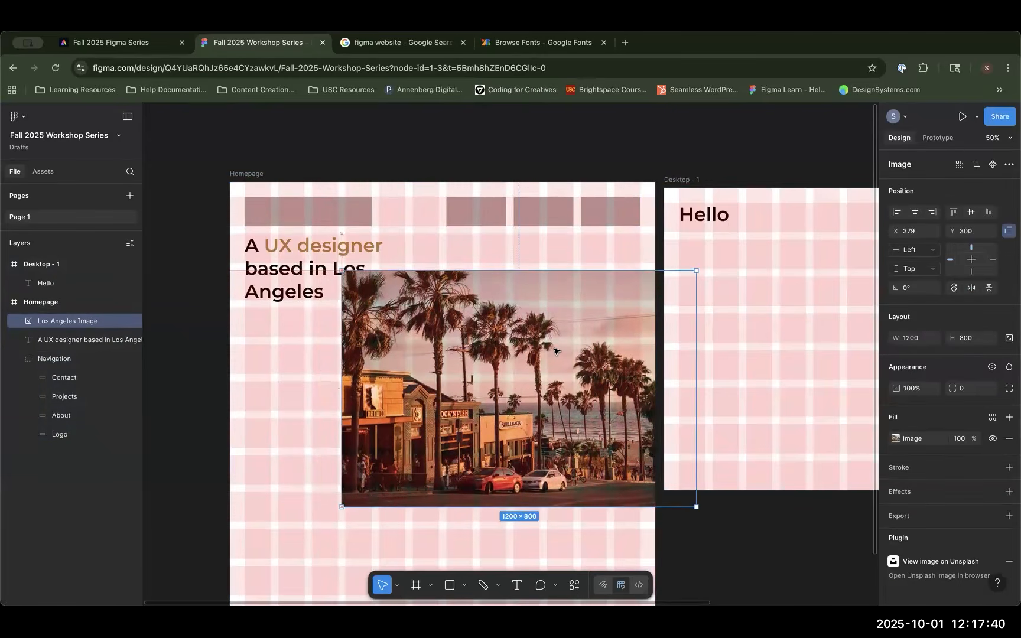
key("super+z")
Step: Move the Los Angeles Image layer inside the Homepage frame
mouse_move(42, 264)
left_mouse_down()
mouse_move(29, 258)
mouse_move(44, 261)
left_mouse_up()
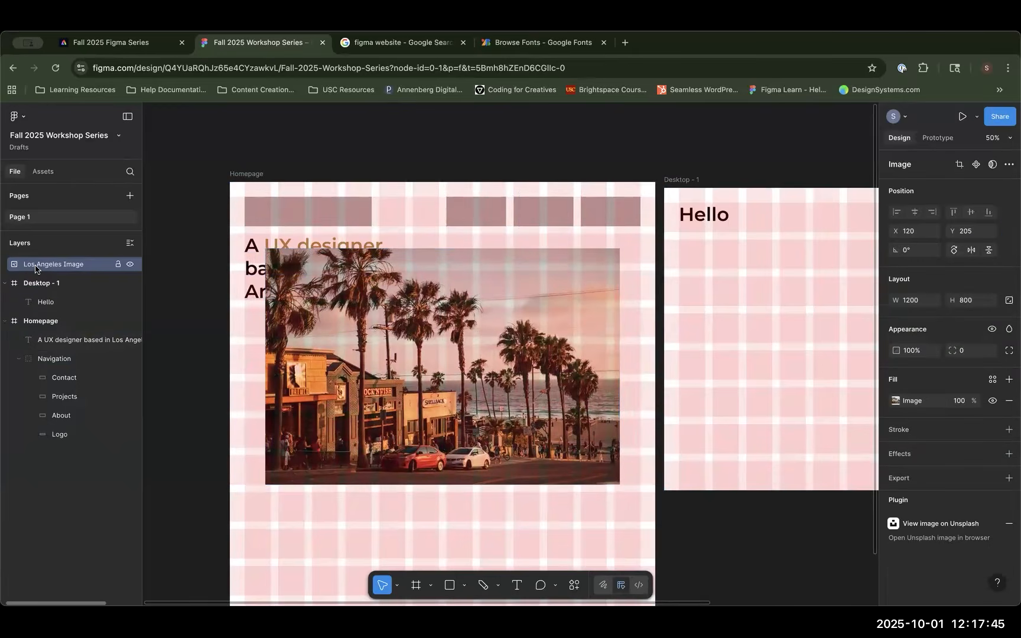
left_click(35, 269)
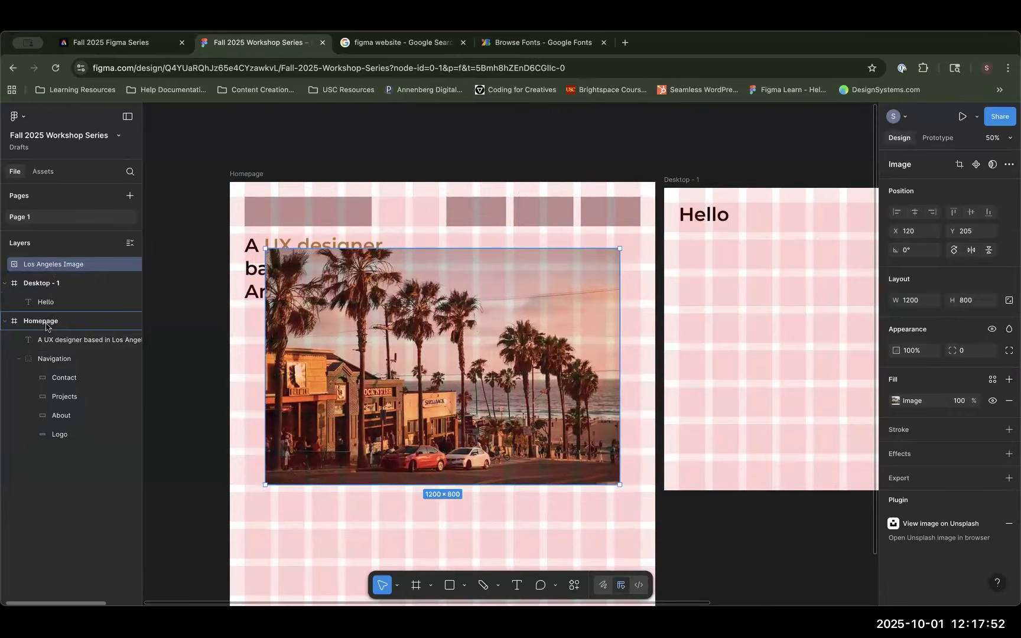
left_click_drag(46, 325, 48, 325)
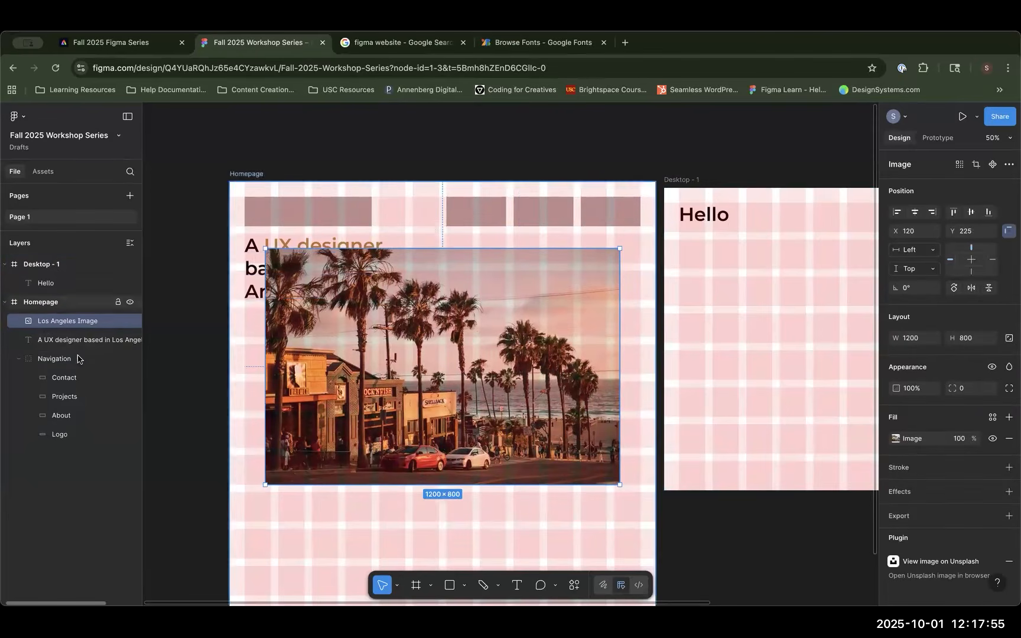
Step: Resize the Los Angeles image to about 771 × 339 and place it beside the headline at about X 619, Y 175
left_click_drag(463, 361, 483, 346)
left_click_drag(300, 447, 412, 335)
left_click(425, 388)
left_click_drag(523, 284, 522, 283)
left_click_drag(523, 333, 522, 331)
left_click(430, 432)
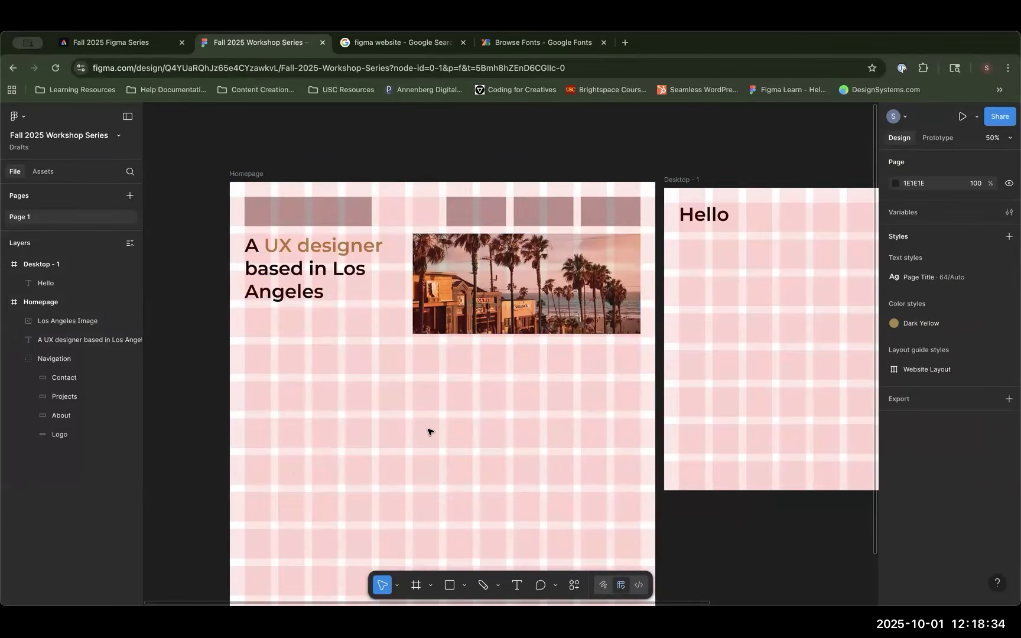
left_click(471, 379)
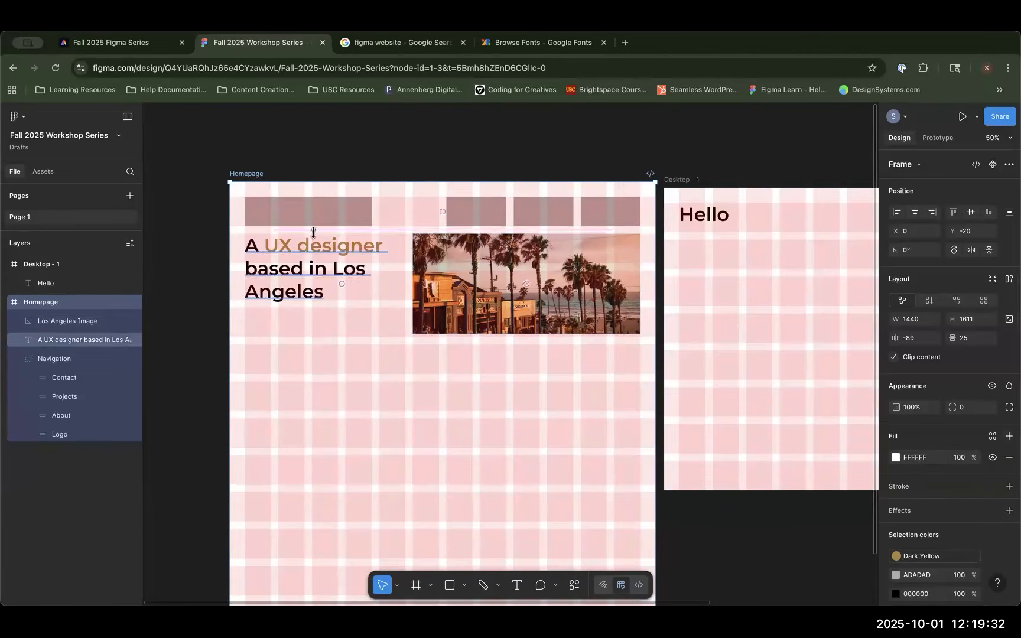
left_click(293, 304)
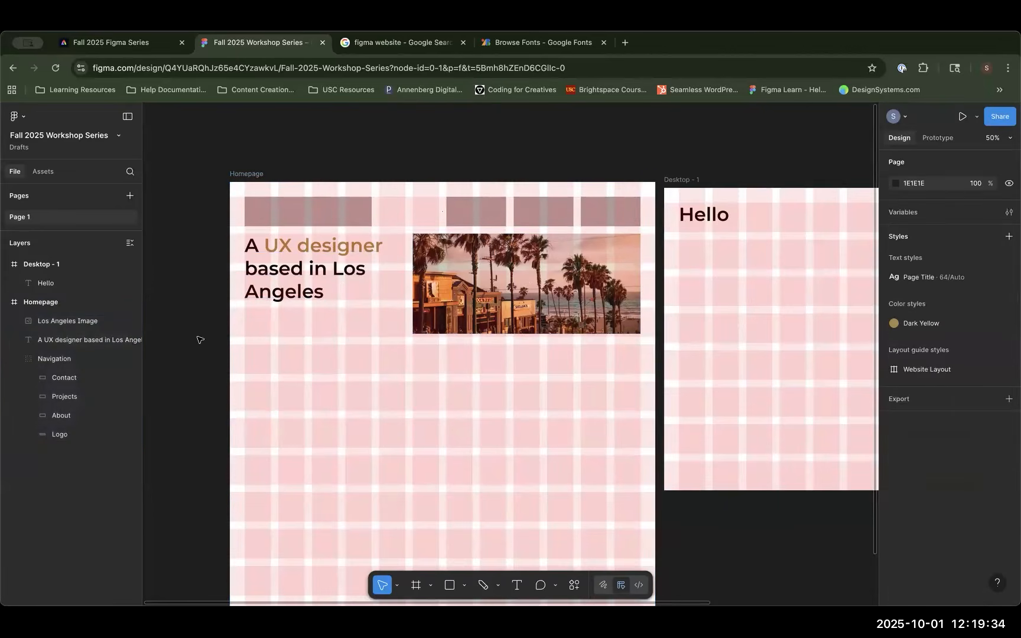
scroll(255, 342, "left", 5)
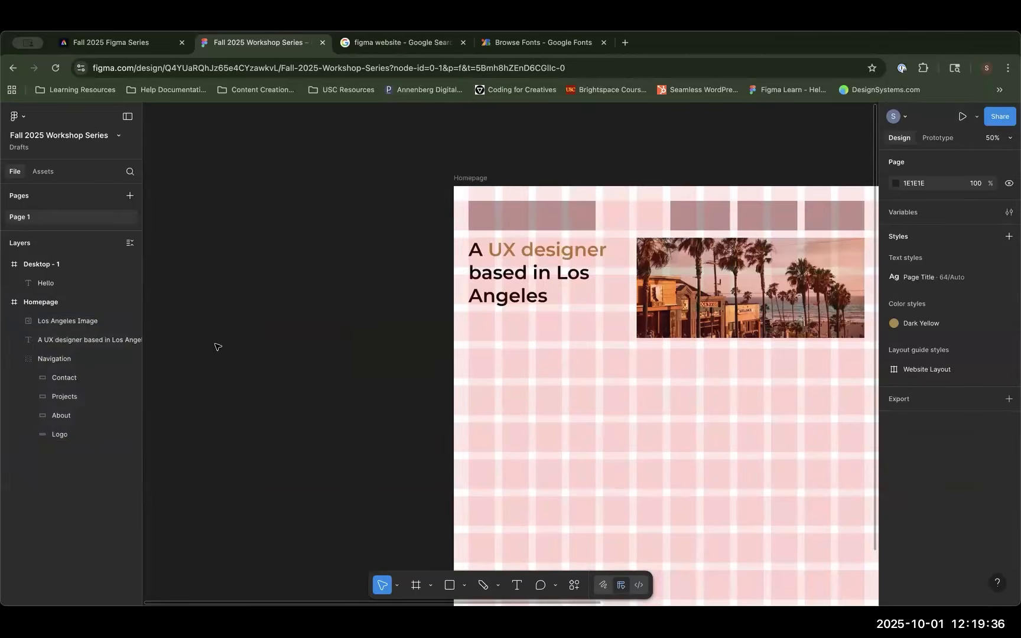
scroll(425, 351, "right", 3)
scroll(426, 351, "down", 2)
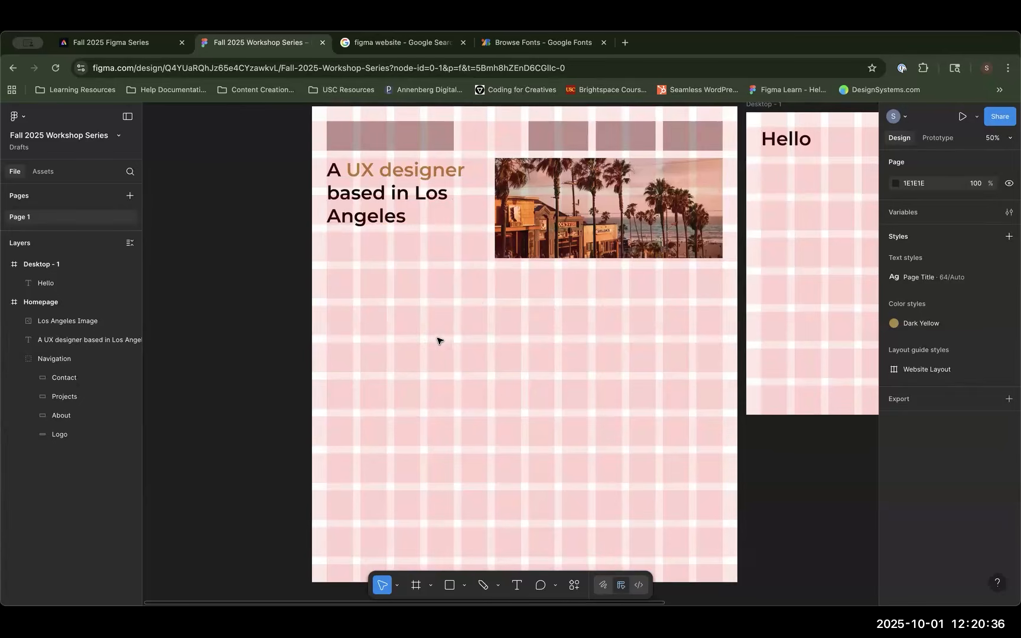
Step: Examine the headline's type settings and the detailed properties of the Page Title text style
left_click(365, 241)
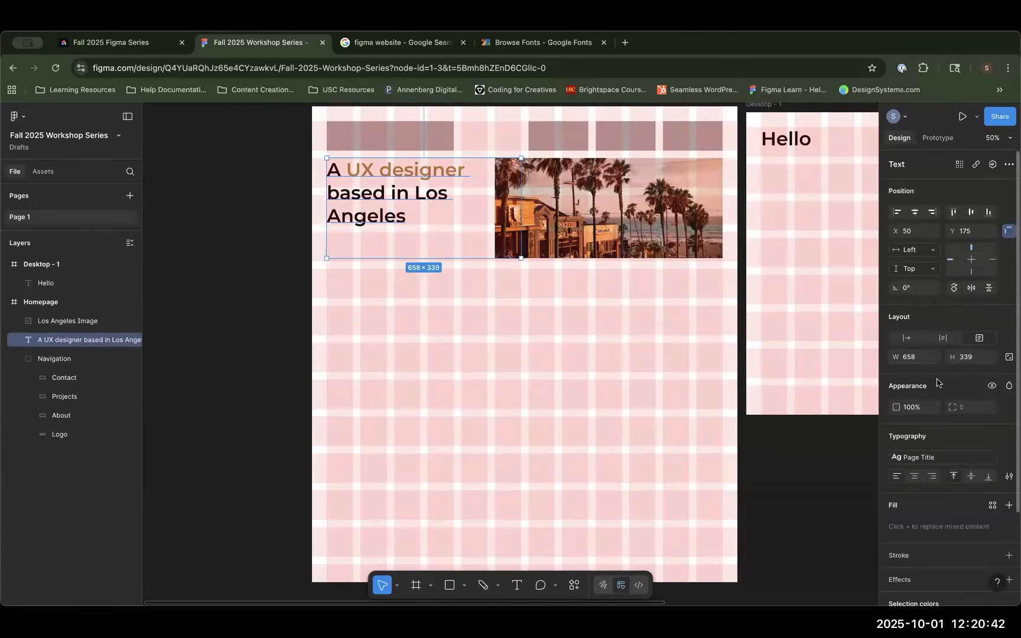
scroll(940, 390, "down", 3)
scroll(936, 403, "down", 1)
left_click(1009, 368)
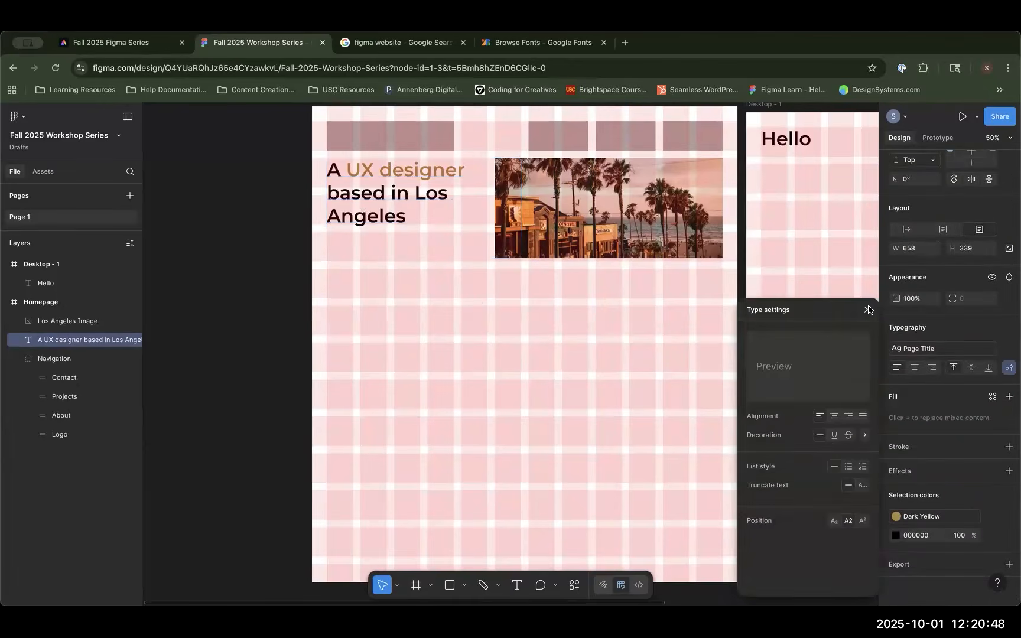
left_click(868, 310)
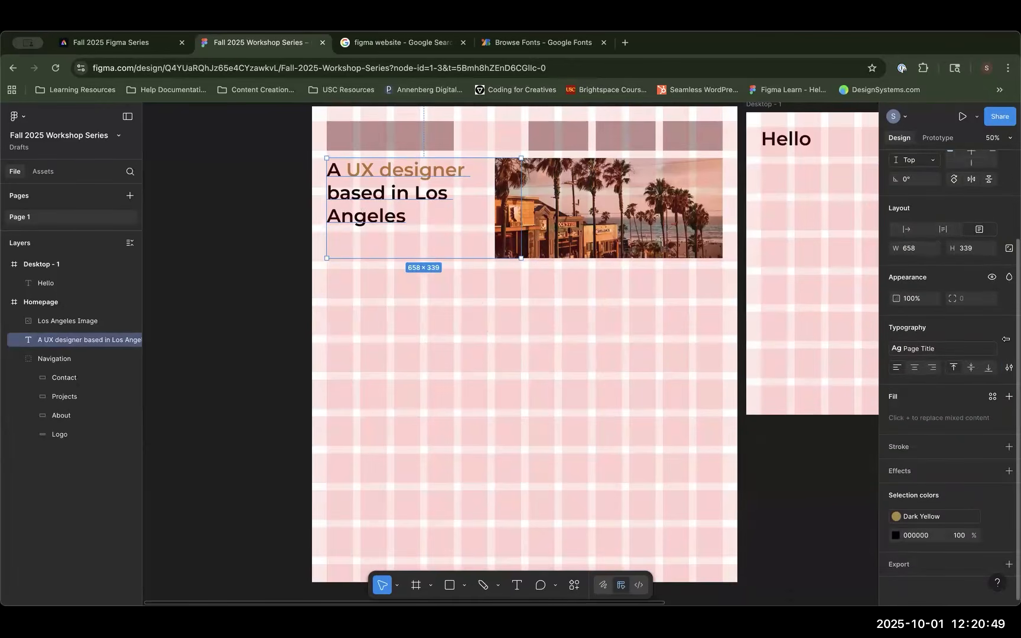
left_click(939, 349)
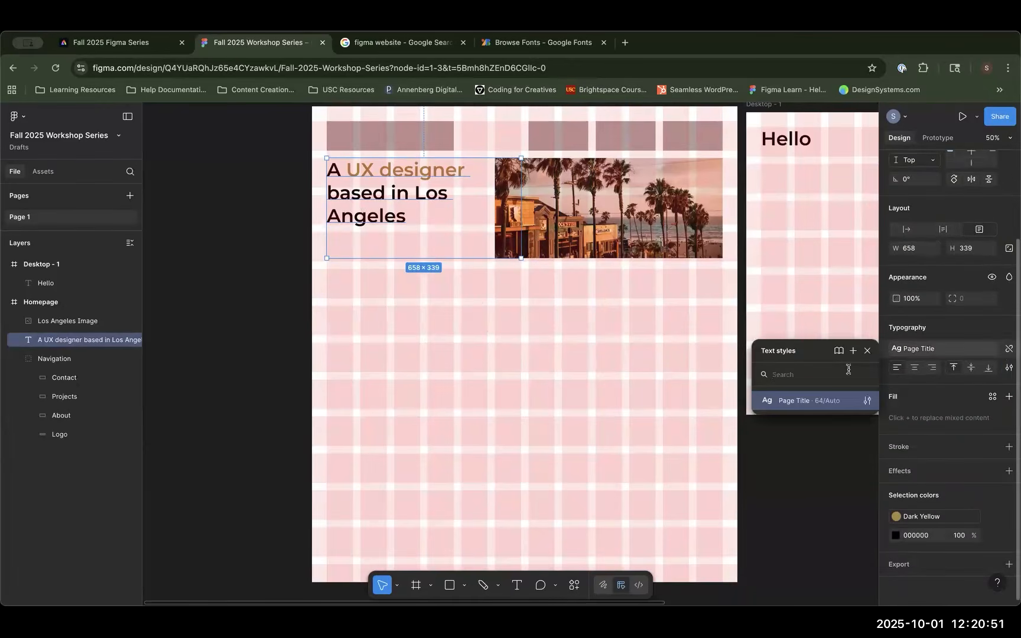
left_click(866, 400)
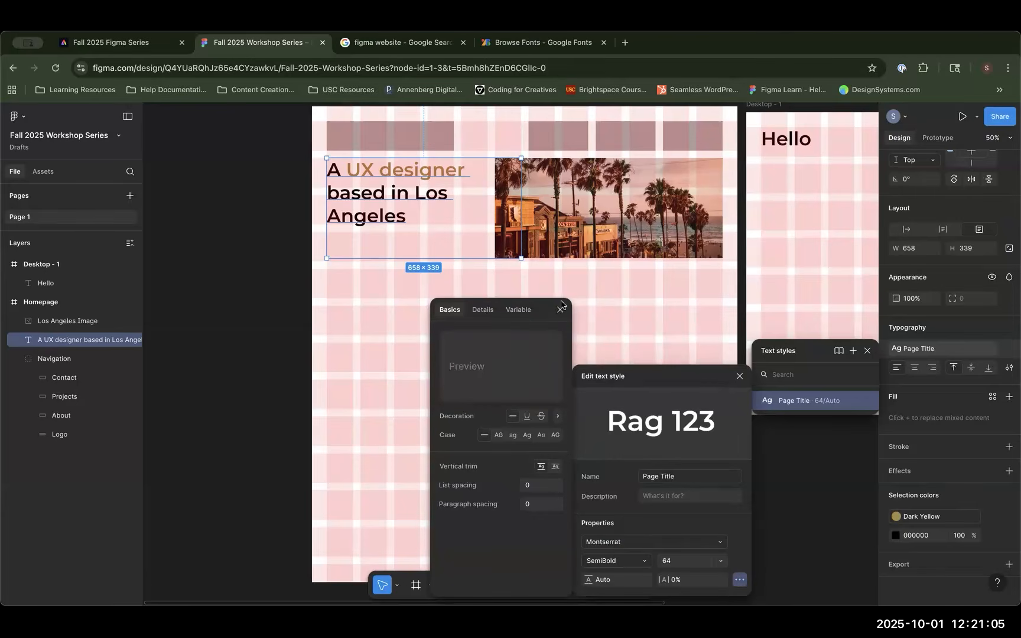
left_click(483, 309)
key("Escape")
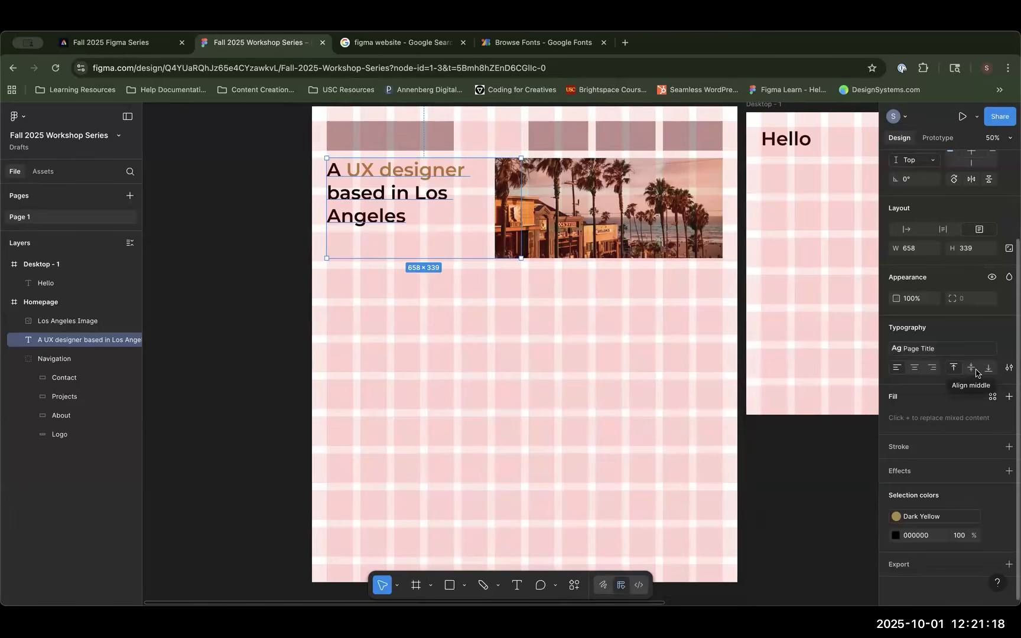
key("Escape")
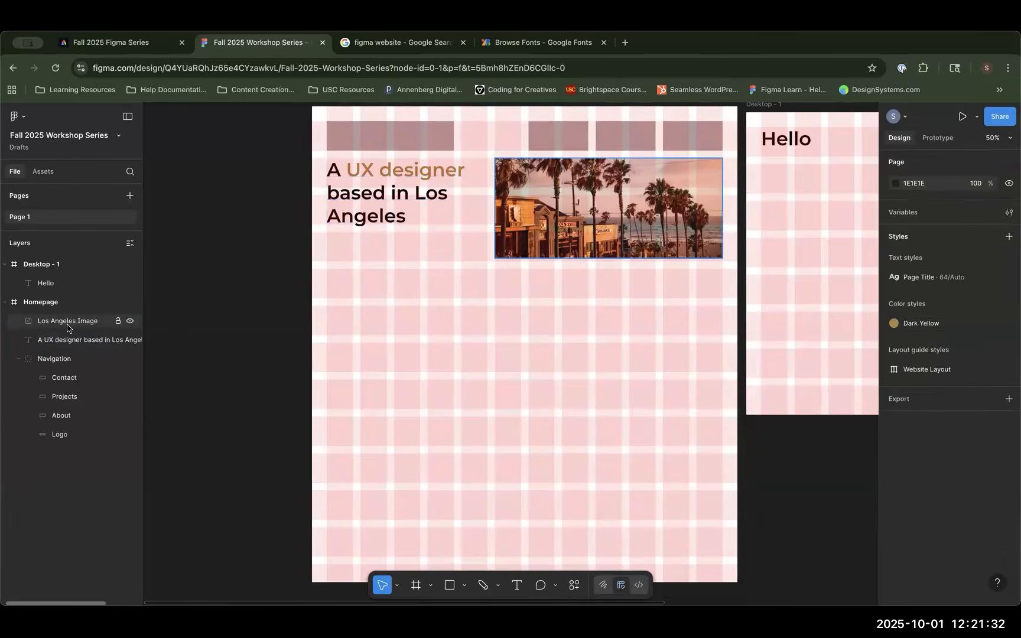
left_click_drag(63, 324, 53, 293)
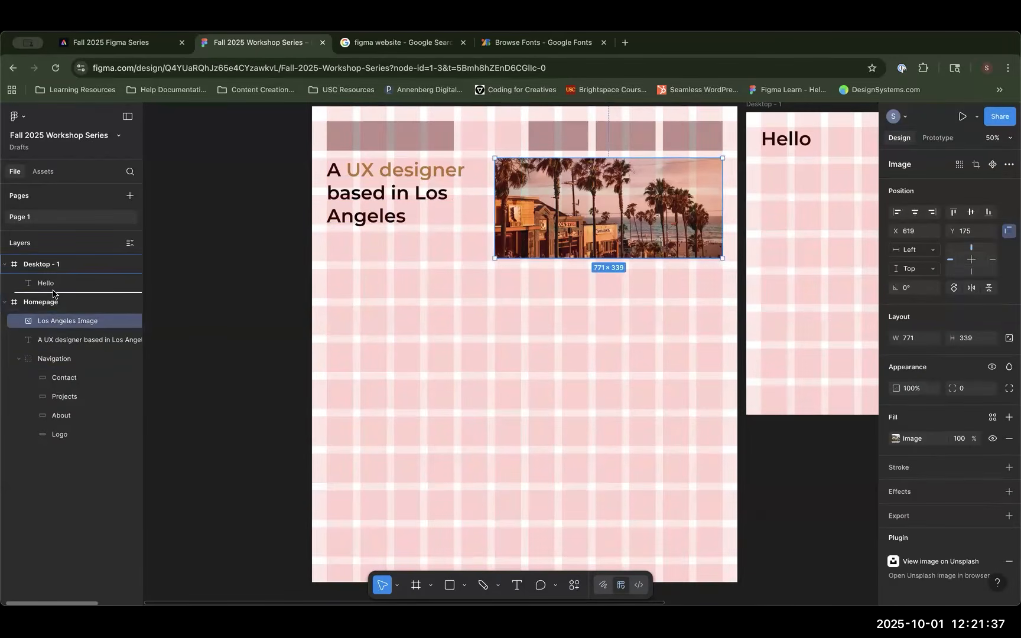
left_click_drag(53, 293, 55, 314)
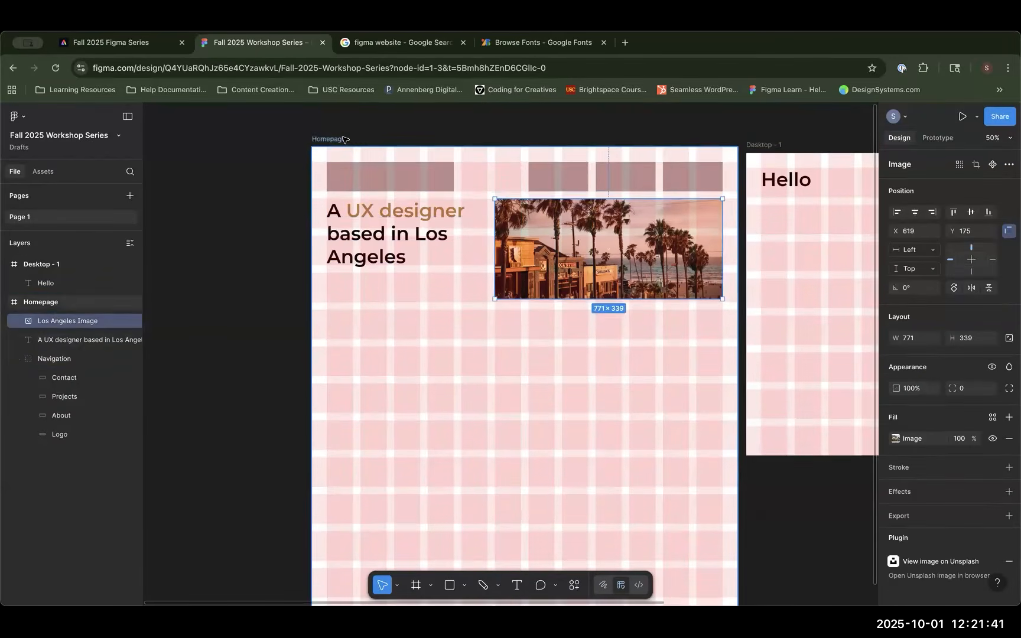
left_click(341, 140)
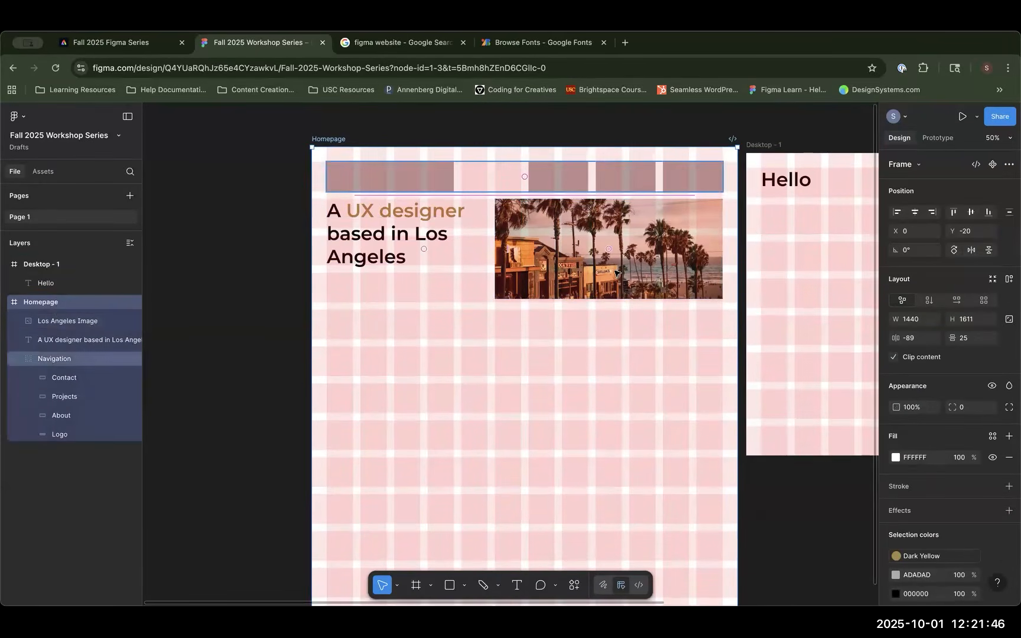
left_click(621, 272)
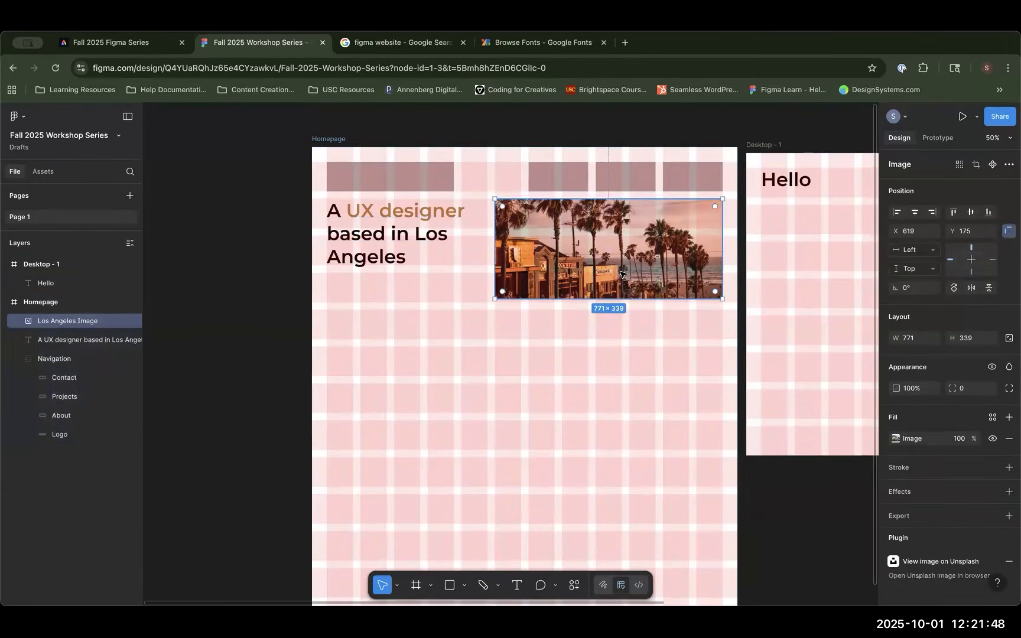
left_click(1009, 367)
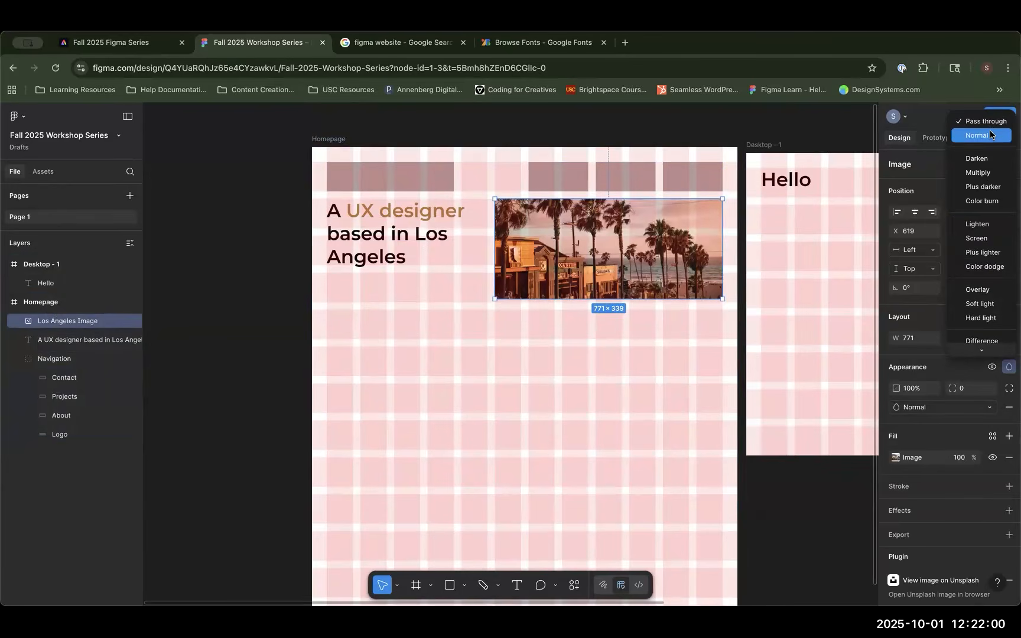
left_click(340, 142)
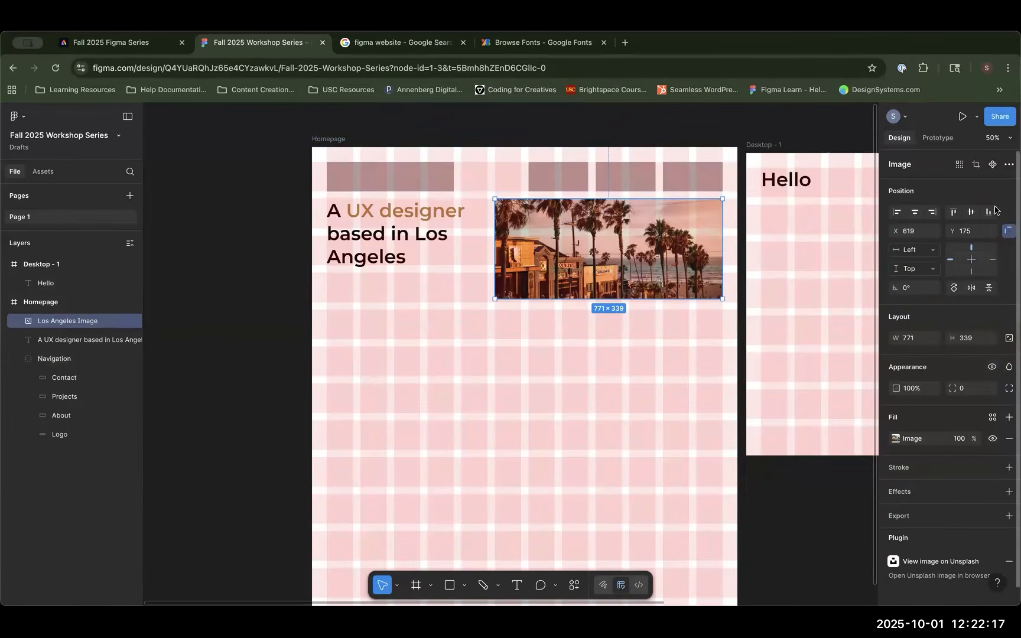
left_click(1008, 366)
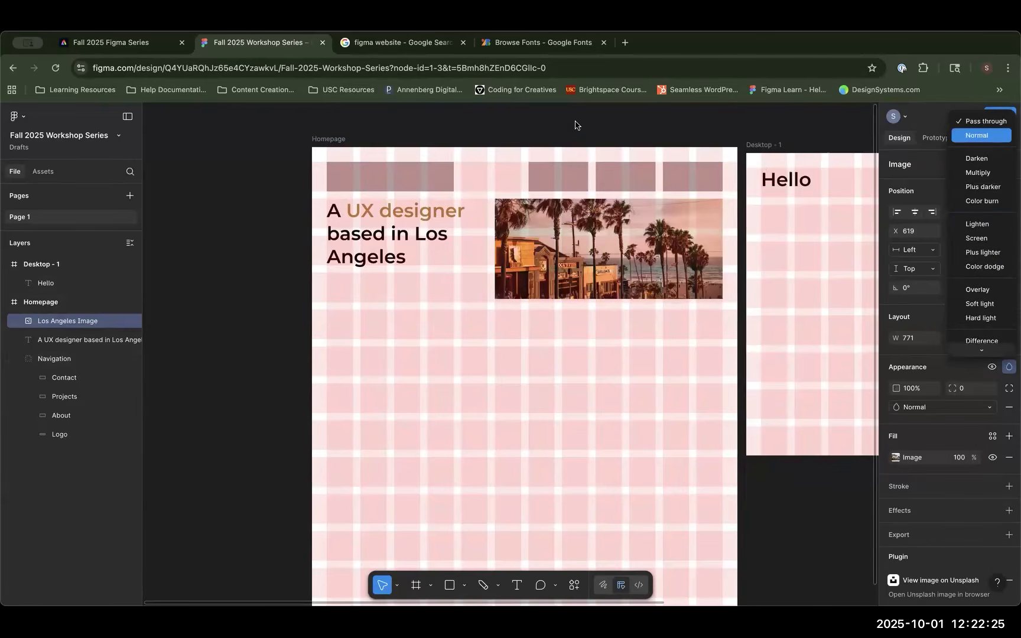
left_click(553, 127)
left_click(330, 139)
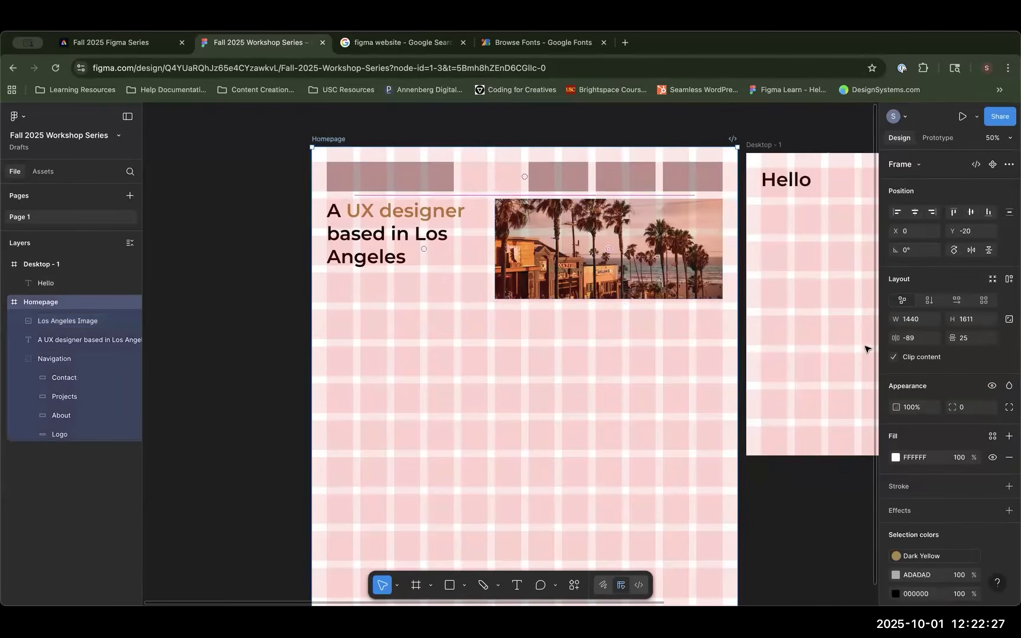
Step: Hide the rows and 12-column guides in the Website Layout guide style, and show them again
left_click(754, 125)
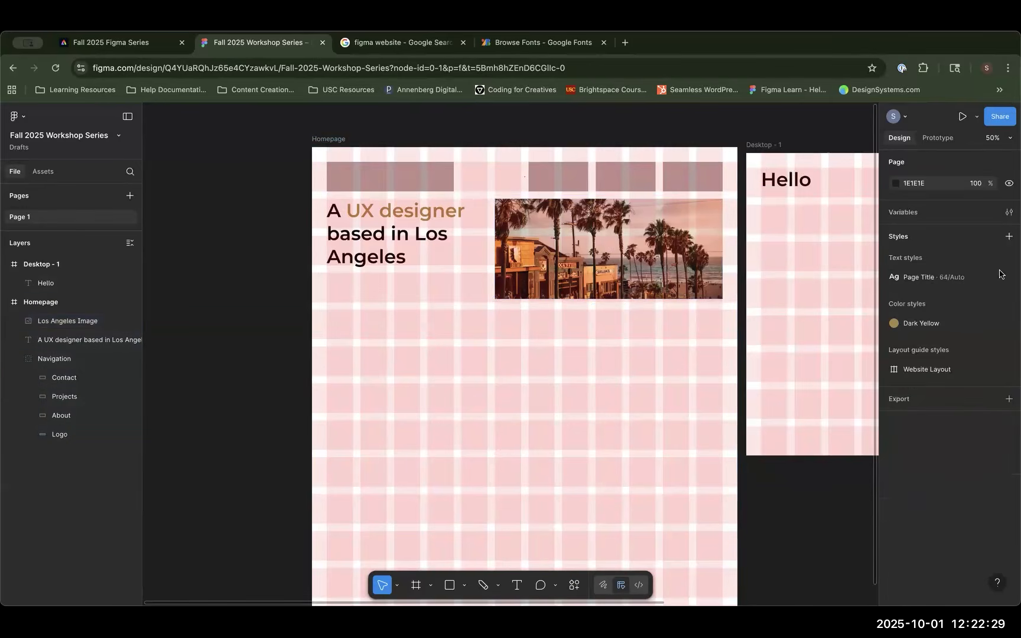
left_click(1008, 371)
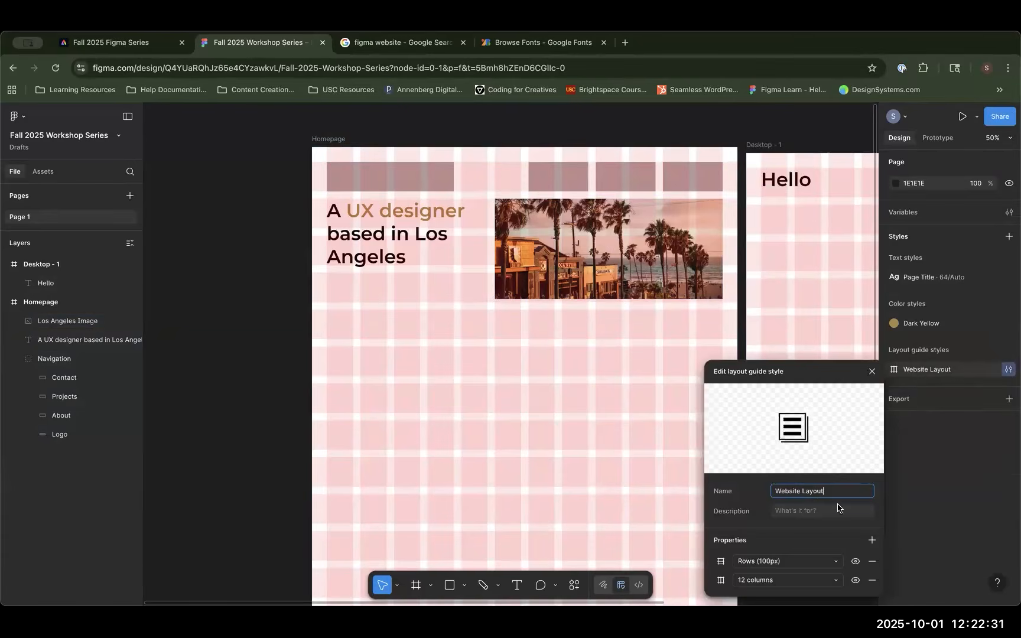
left_click(855, 561)
left_click(855, 580)
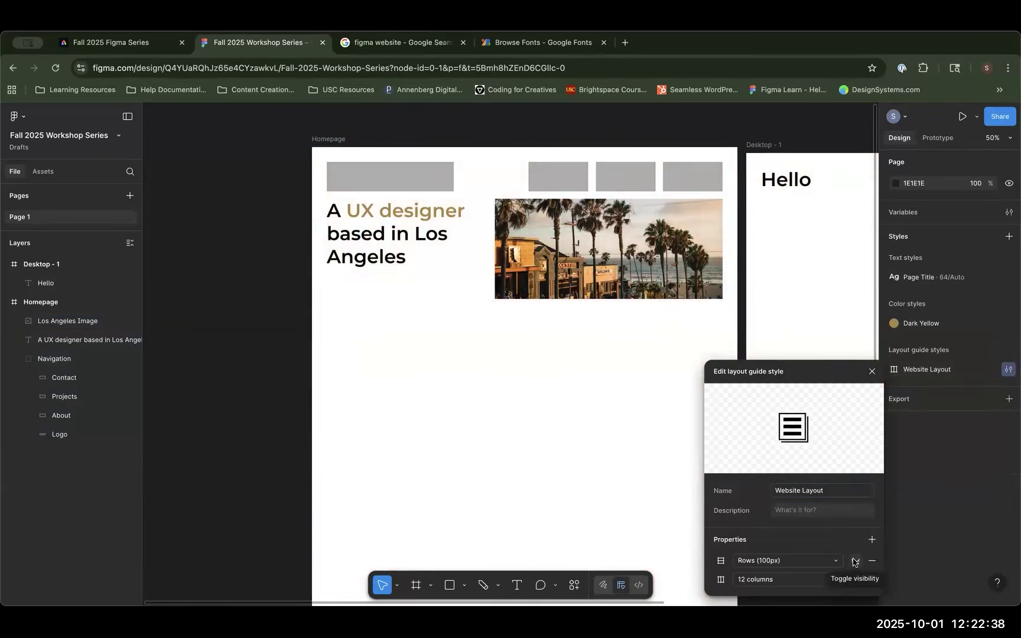
left_click(855, 561)
left_click(854, 580)
left_click(552, 132)
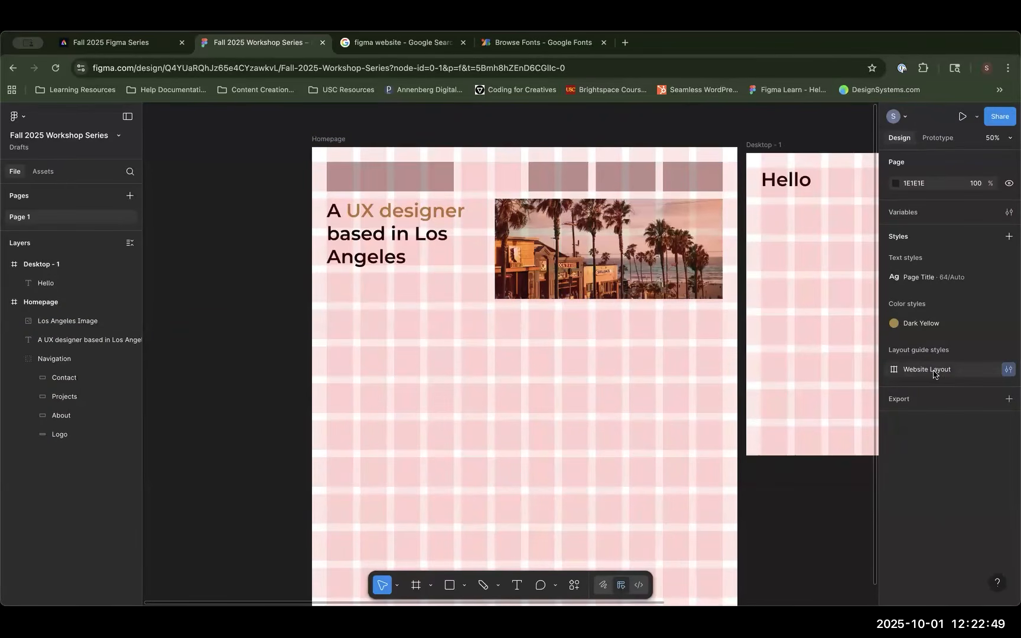
Step: Turn off the visibility of the 100px rows and the 12 columns in the Website Layout guide style
left_click(1009, 371)
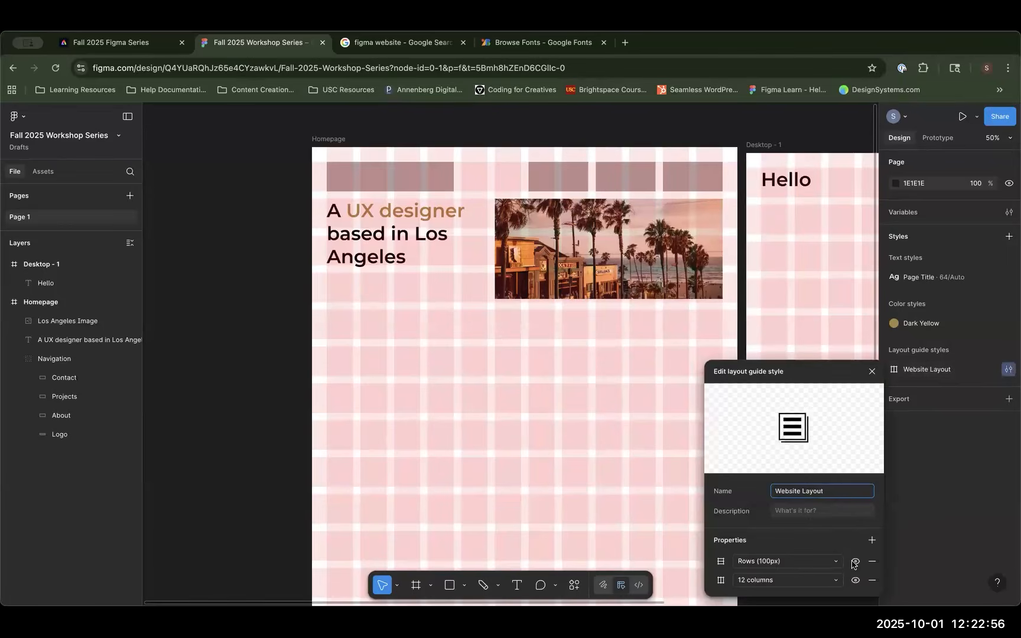
left_click(855, 562)
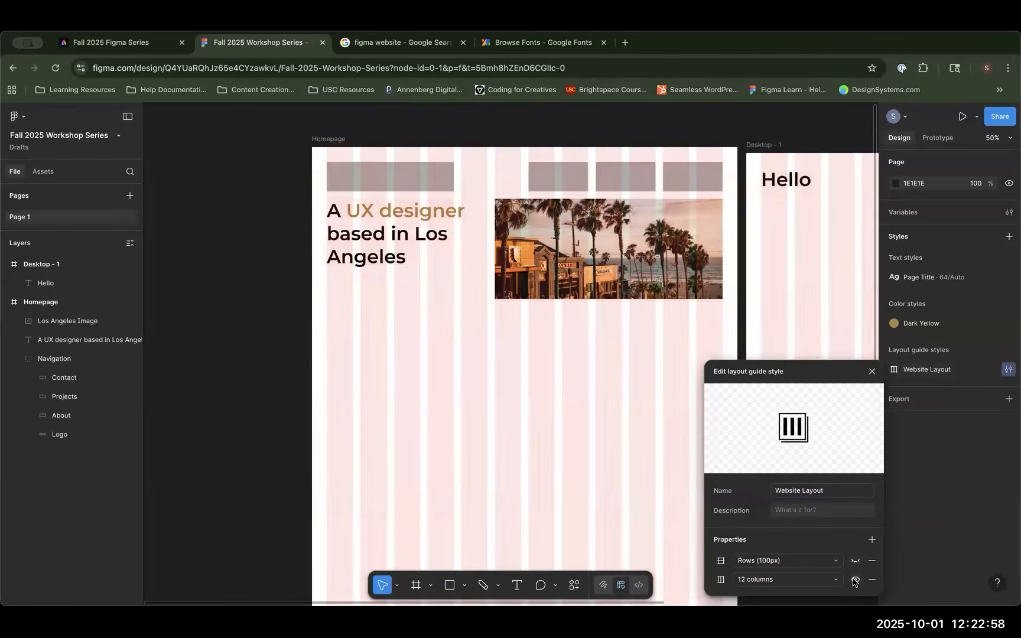
left_click(855, 583)
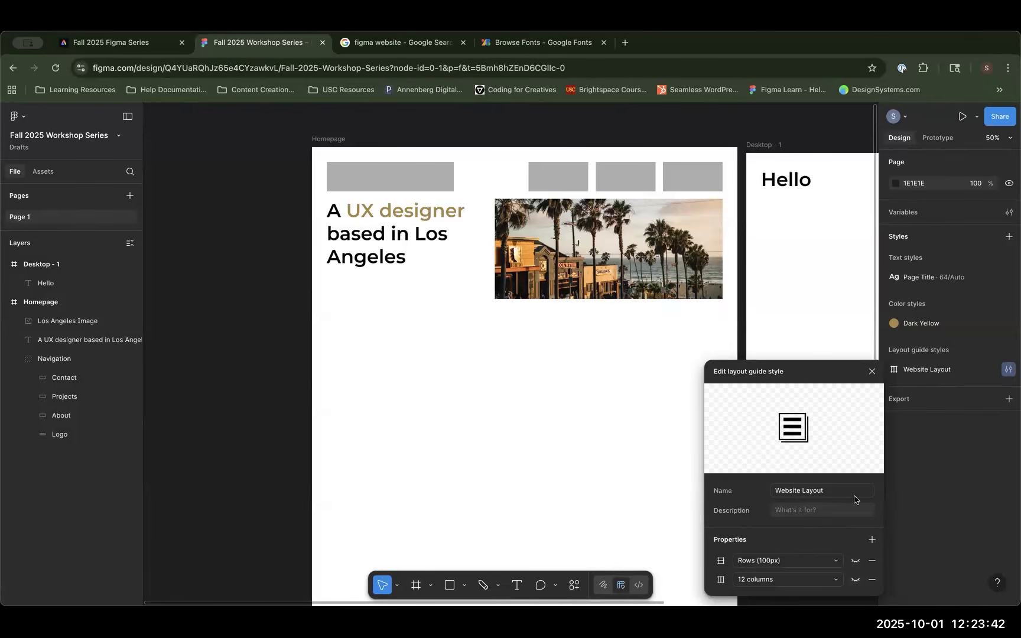
left_click(543, 397)
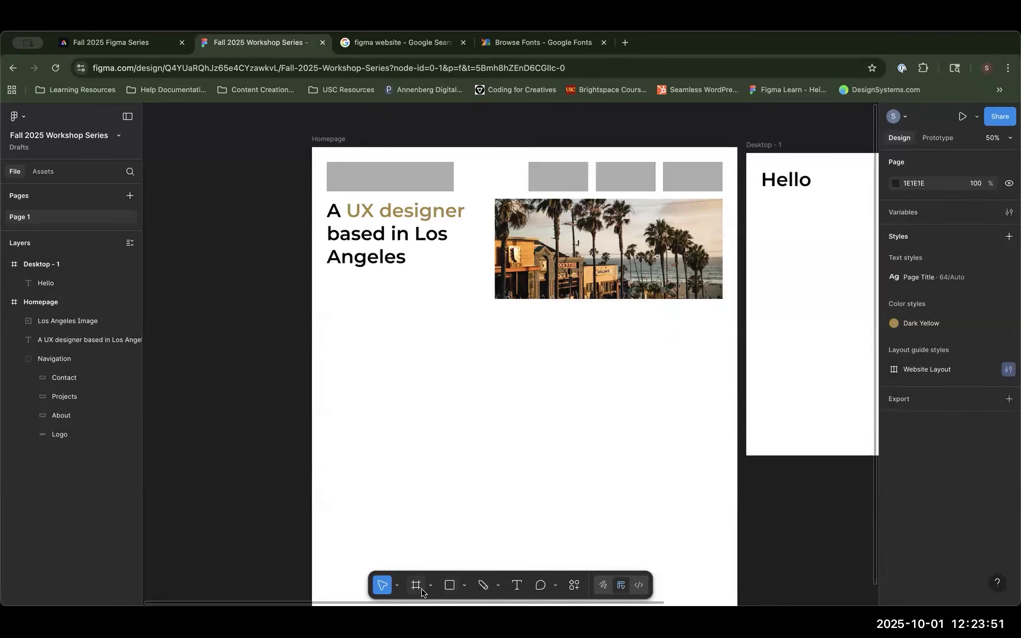
left_click(518, 585)
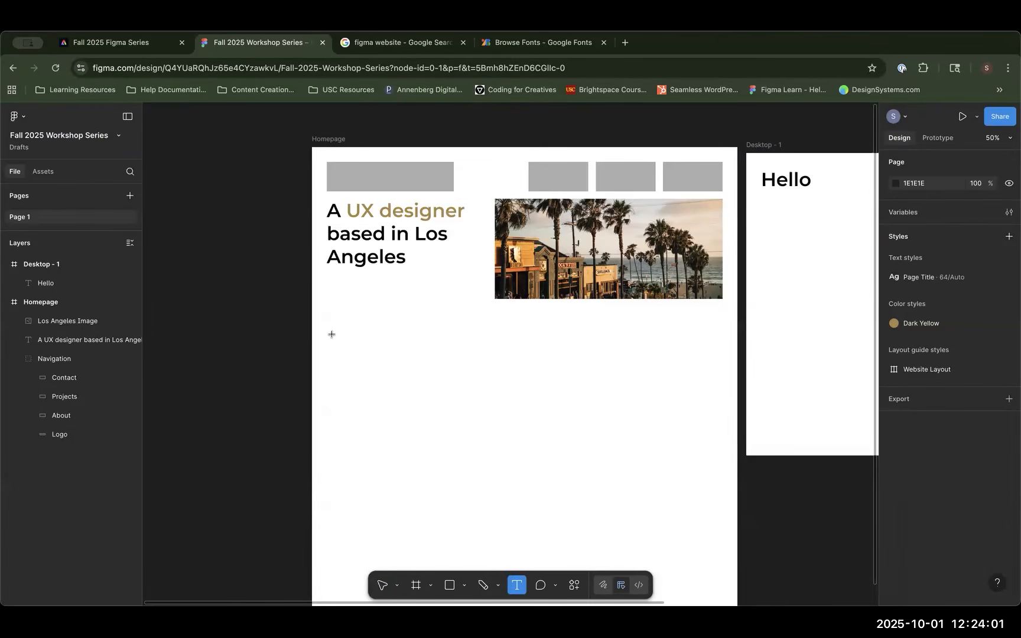
key("shift+0")
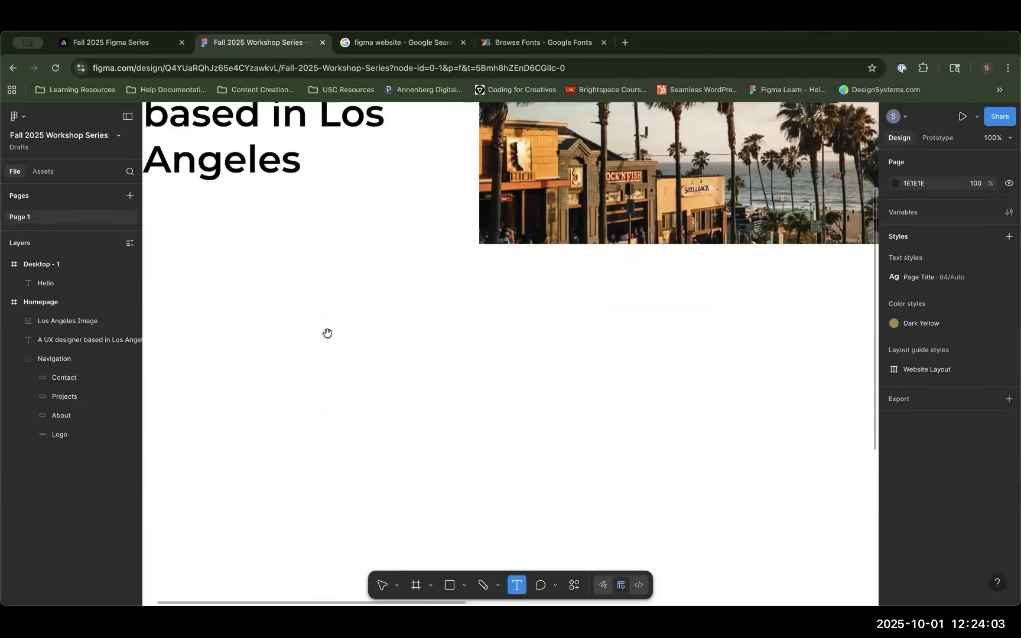
scroll(462, 308, "left", 4)
key("minus")
left_click_drag(411, 317, 705, 413)
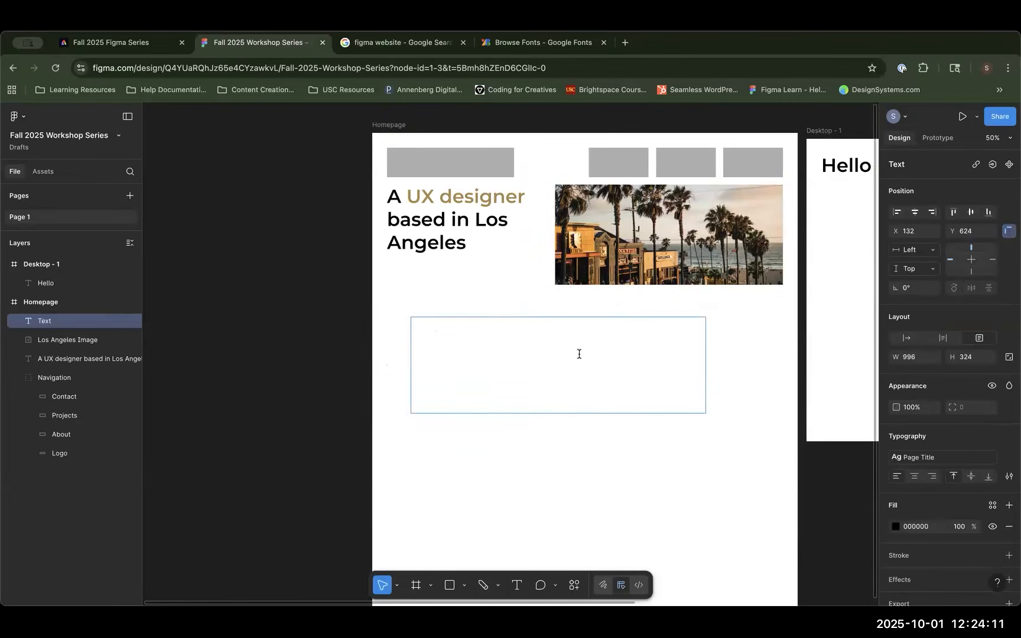
left_click(635, 458)
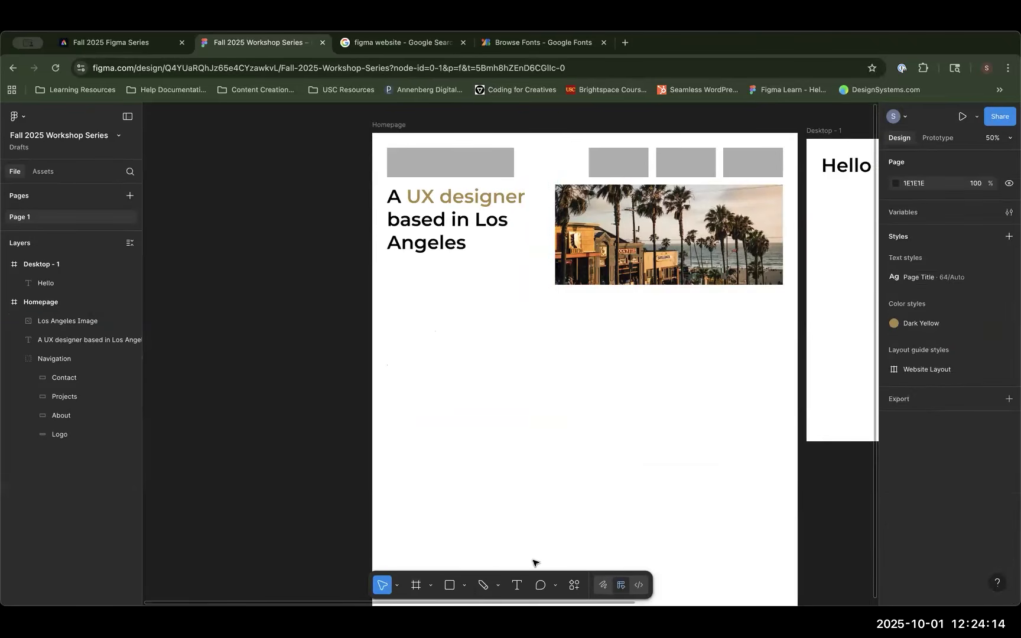
left_click(515, 587)
left_click_drag(483, 354, 716, 495)
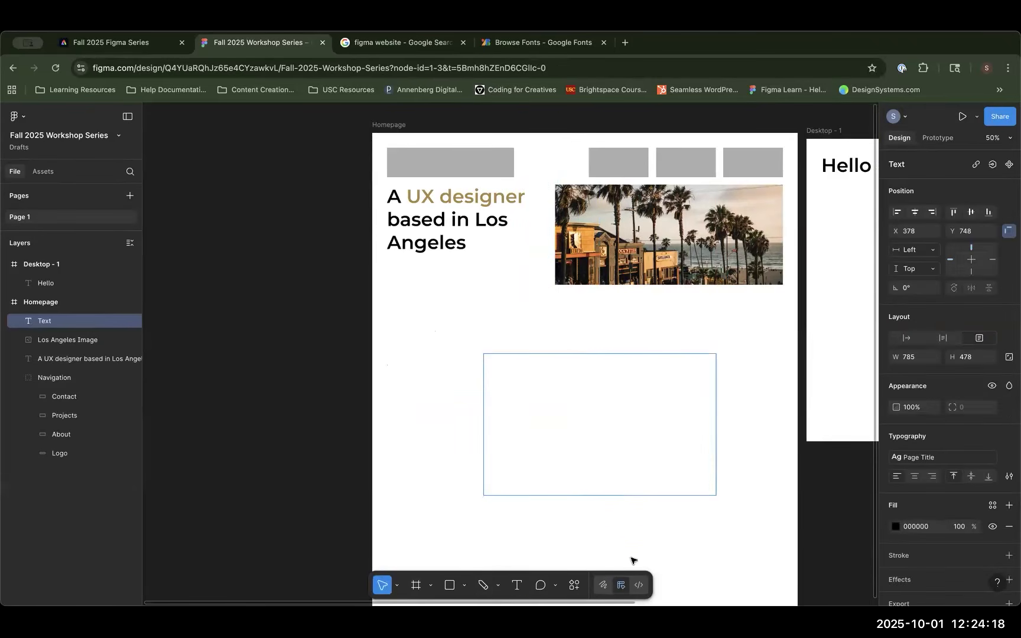
left_click(635, 517)
key("t")
left_click_drag(406, 308, 759, 564)
scroll(559, 370, "down", 2)
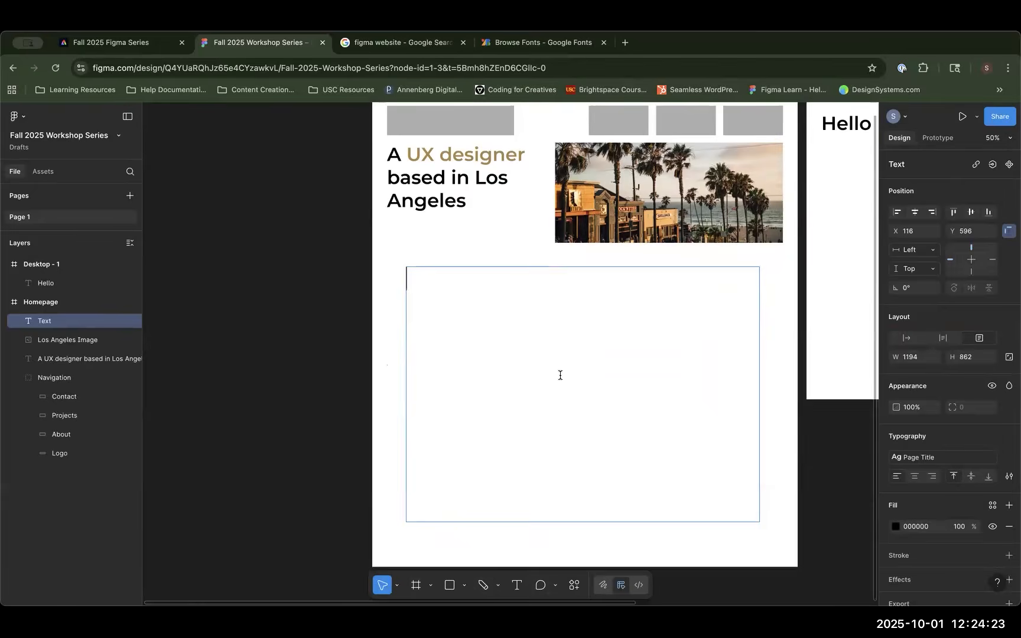
scroll(560, 375, "down", 2)
Step: Run the Lorem Ipsum plugin and draw a text box about 1136 × 374 beneath the headline and Los Angeles image
right_click(512, 471)
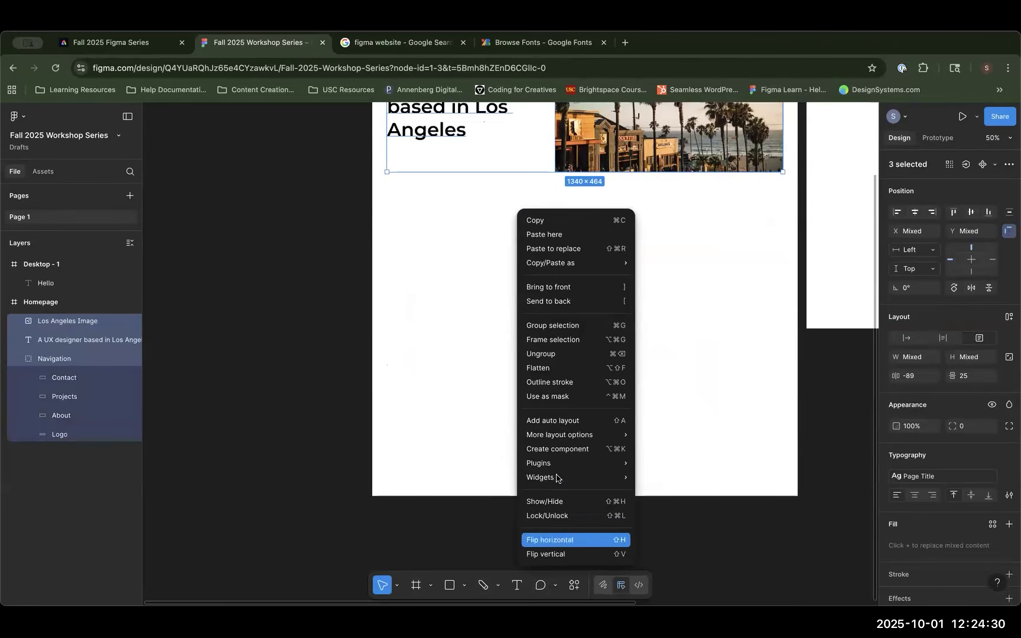
mouse_move(559, 464)
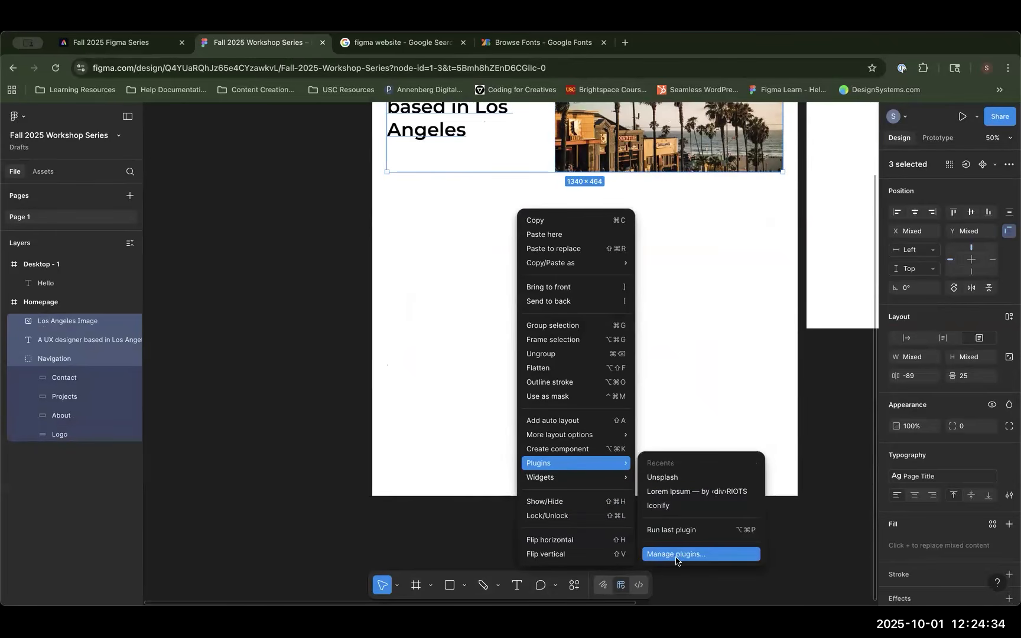
left_click(702, 556)
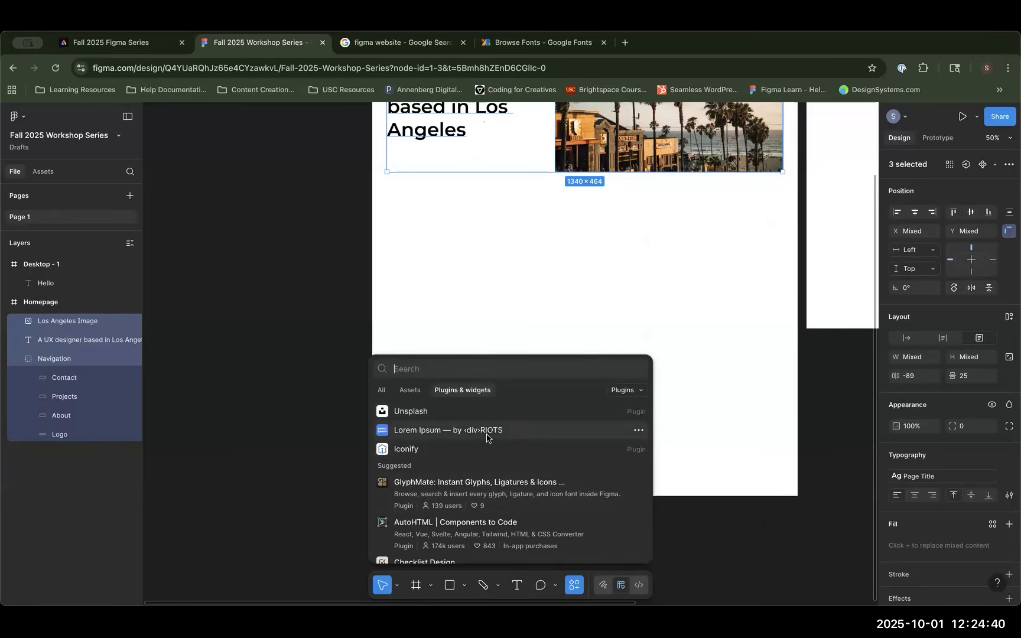
left_click(496, 437)
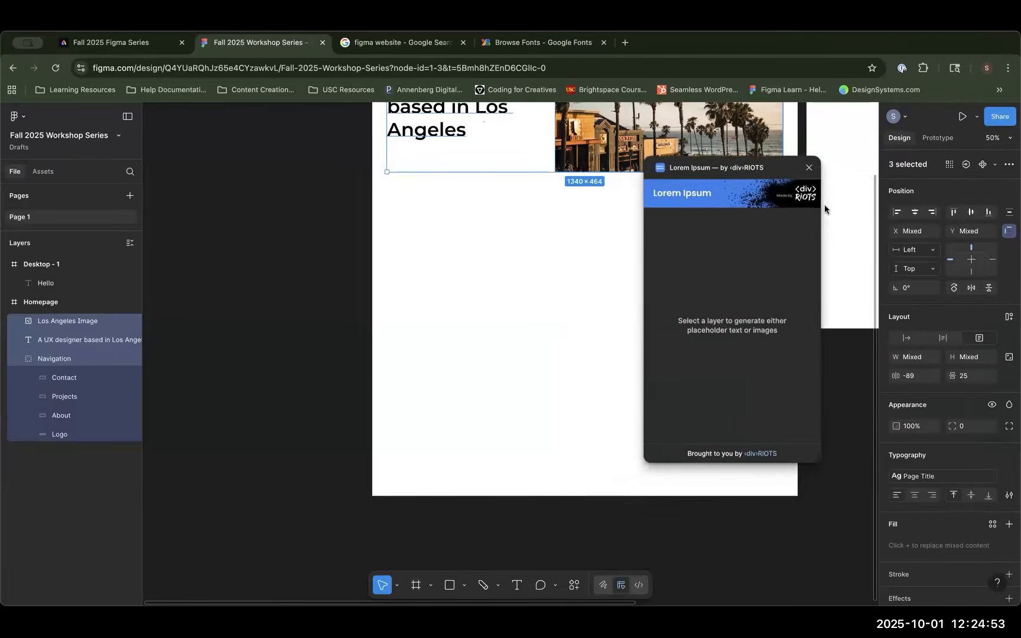
left_click(516, 584)
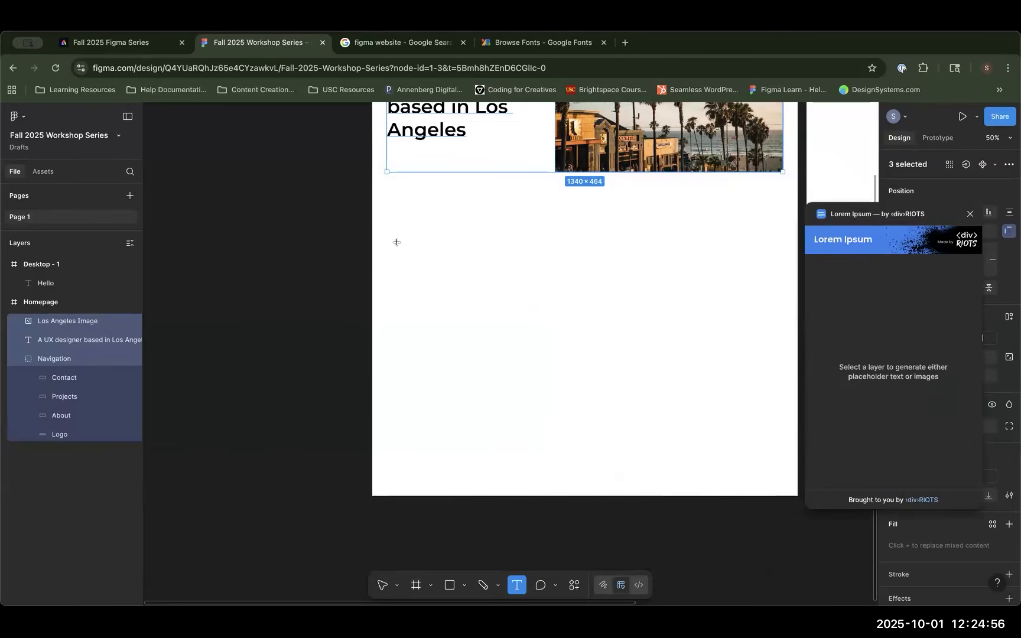
left_click_drag(393, 205, 728, 316)
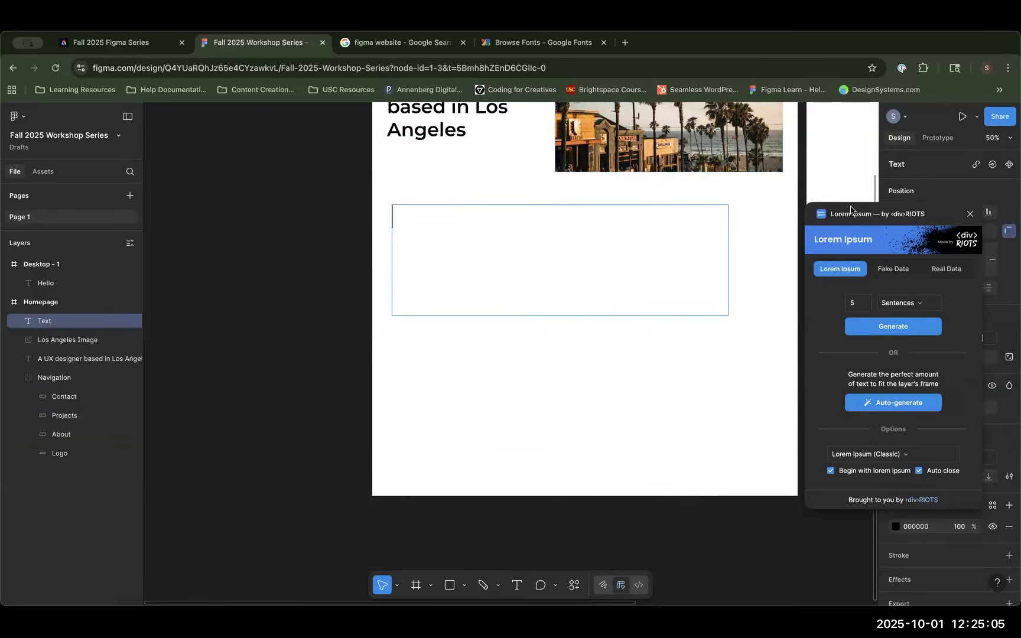
Step: Auto-generate classic lorem ipsum placeholder text sized to fit the new text box
left_click_drag(861, 214, 840, 206)
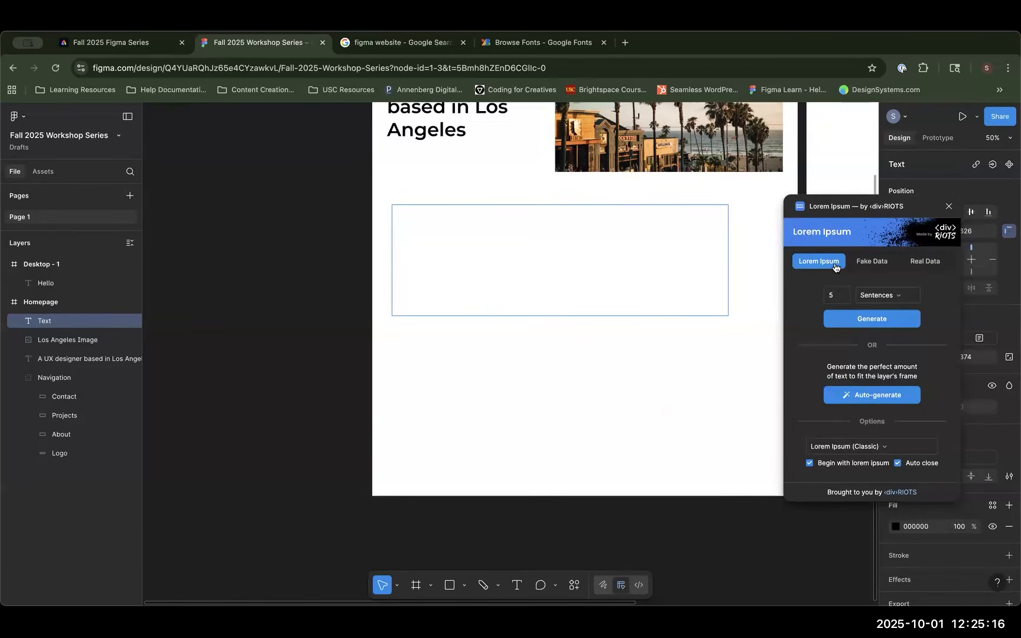
left_click(877, 296)
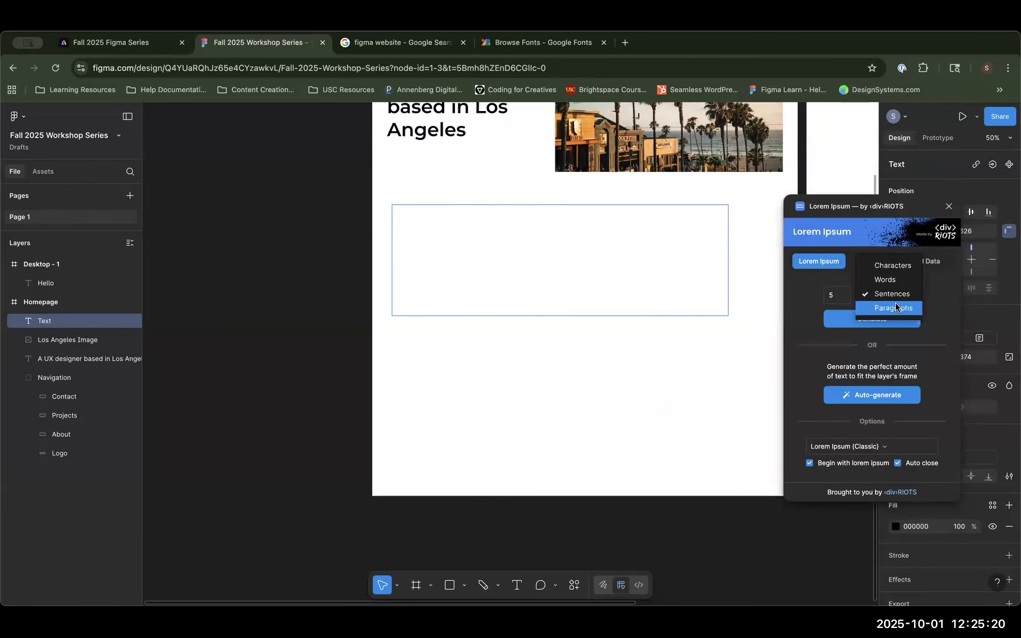
left_click(945, 298)
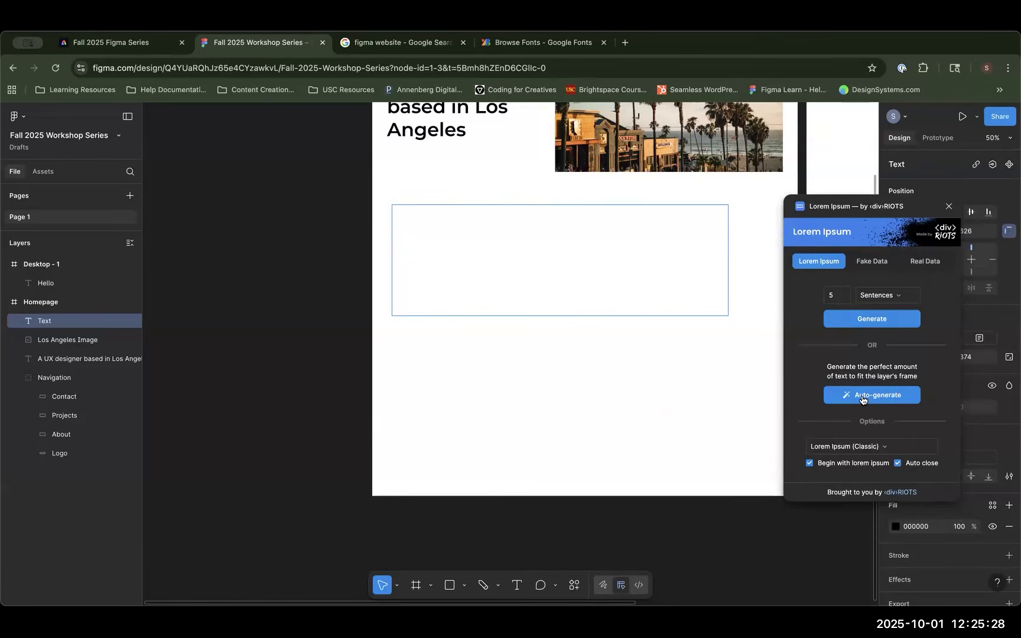
left_click(861, 399)
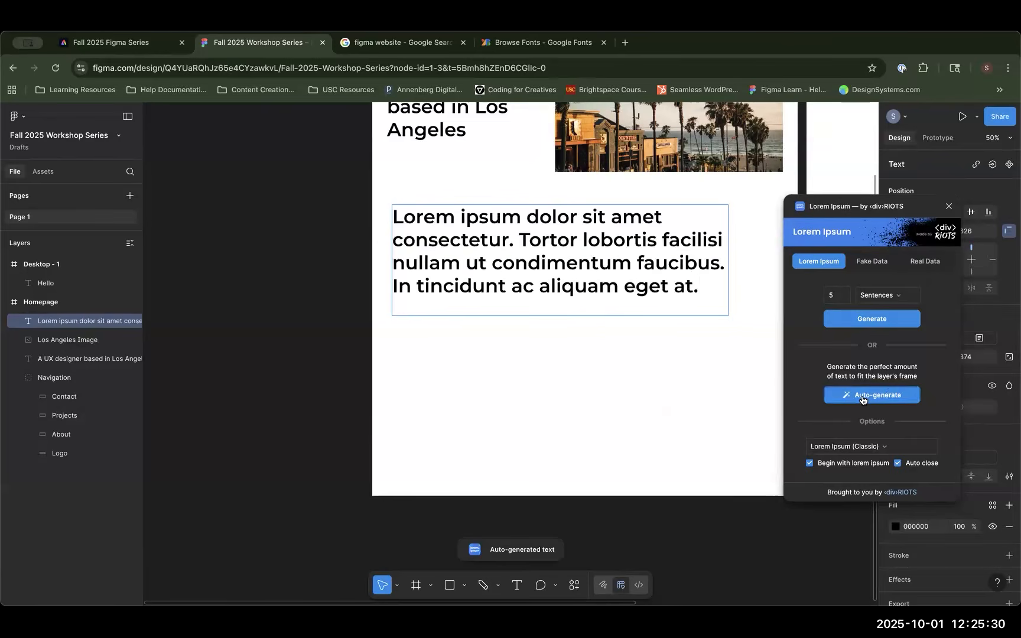
key("Escape")
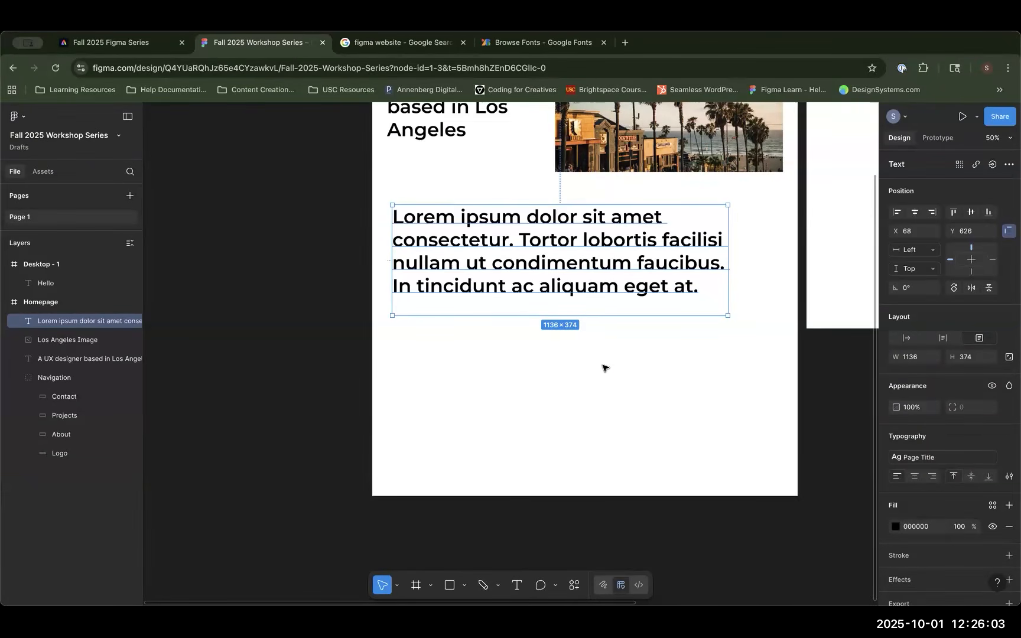
Step: Launch the Iconify plugin from the list of managed plugins
right_click(652, 437)
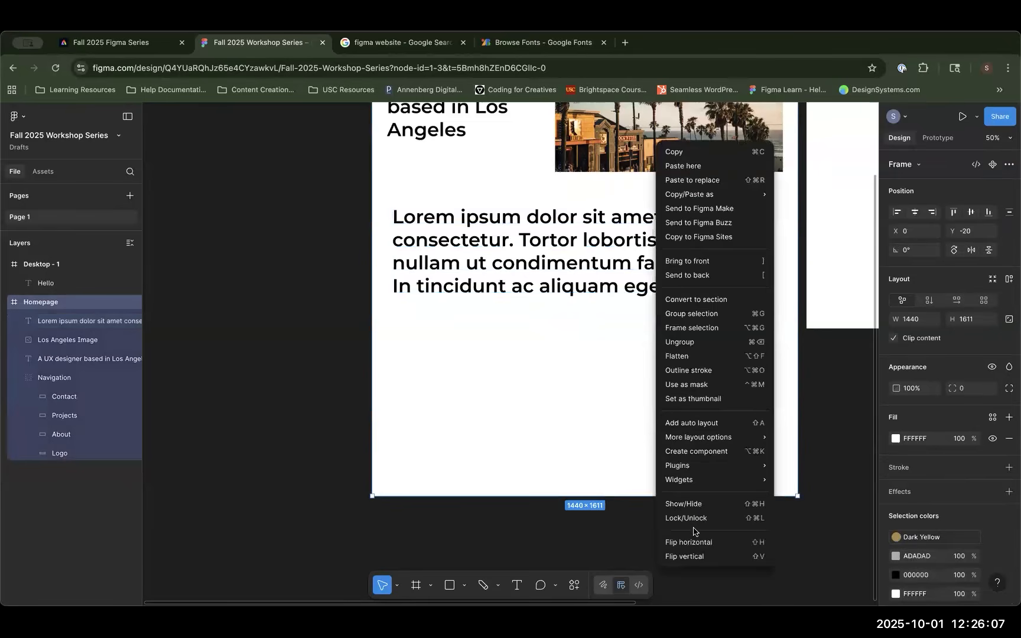
left_click(568, 397)
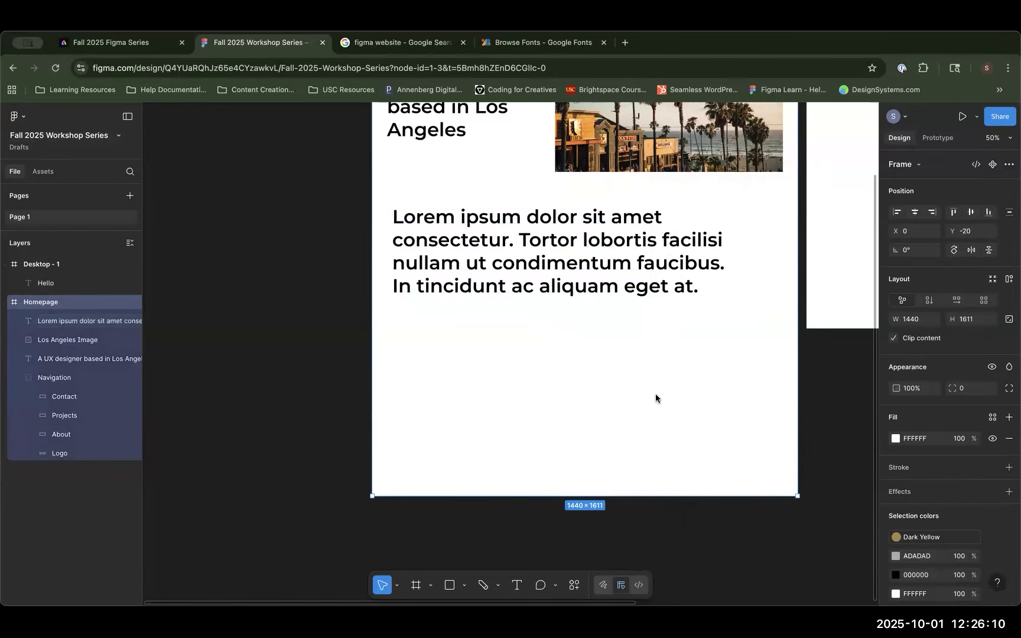
right_click(656, 397)
mouse_move(683, 465)
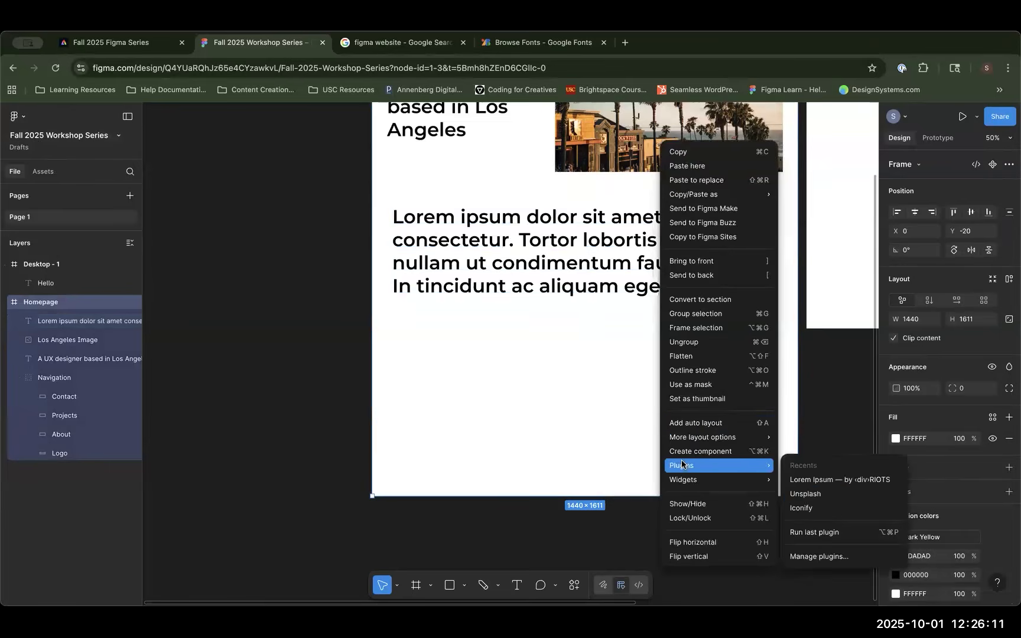
left_click(810, 556)
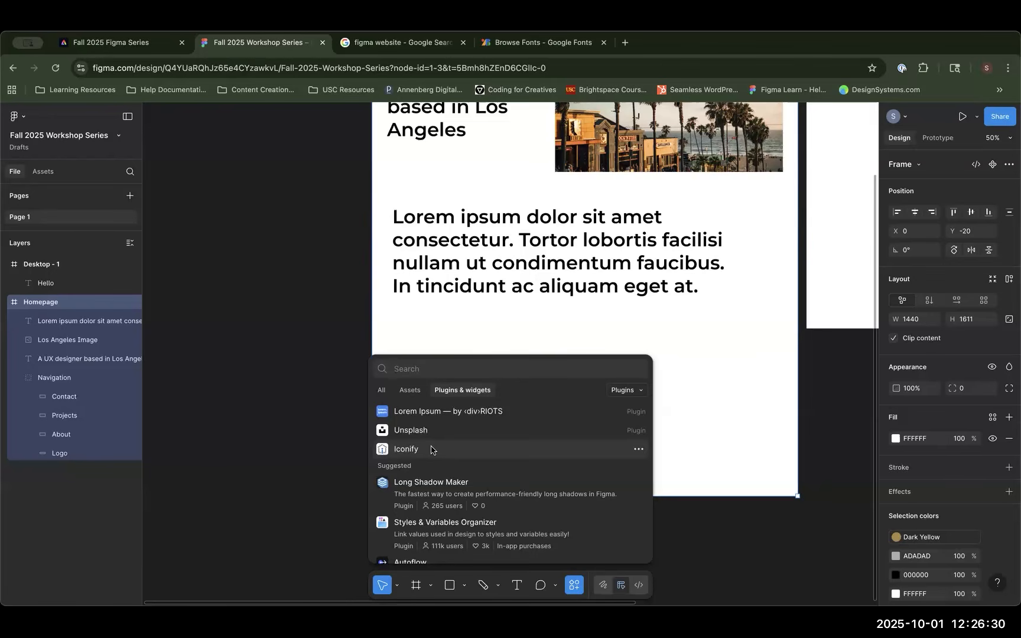
key("Escape")
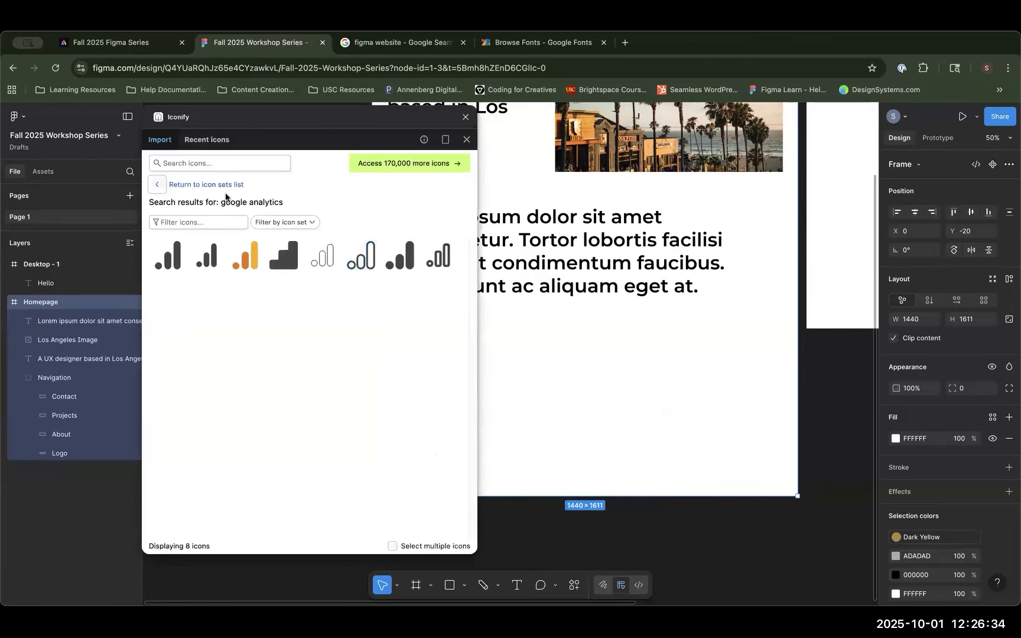
Step: Browse Iconify's full list of icon sets, search the icons for "home", and close the plugin
left_click(159, 185)
scroll(225, 398, "down", 10)
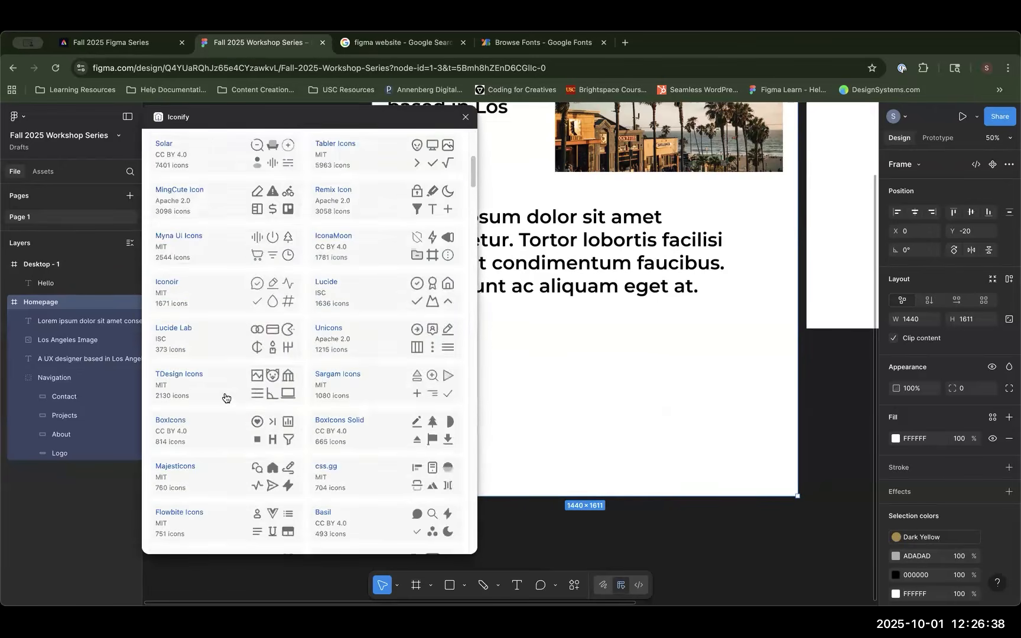
scroll(357, 414, "down", 5)
scroll(302, 298, "up", 15)
left_click(235, 162)
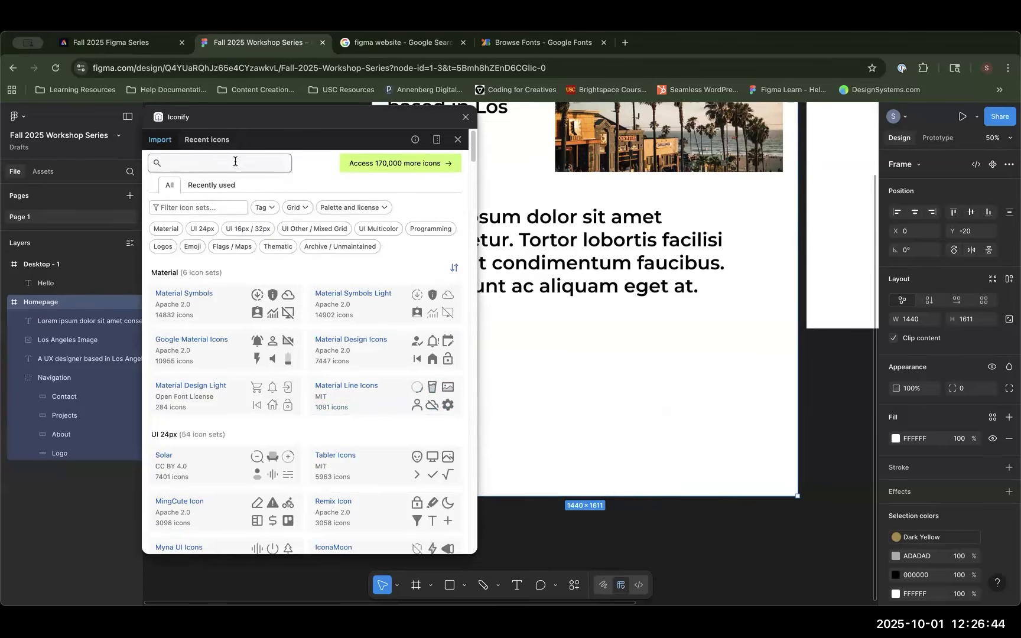
type("home")
key("Return")
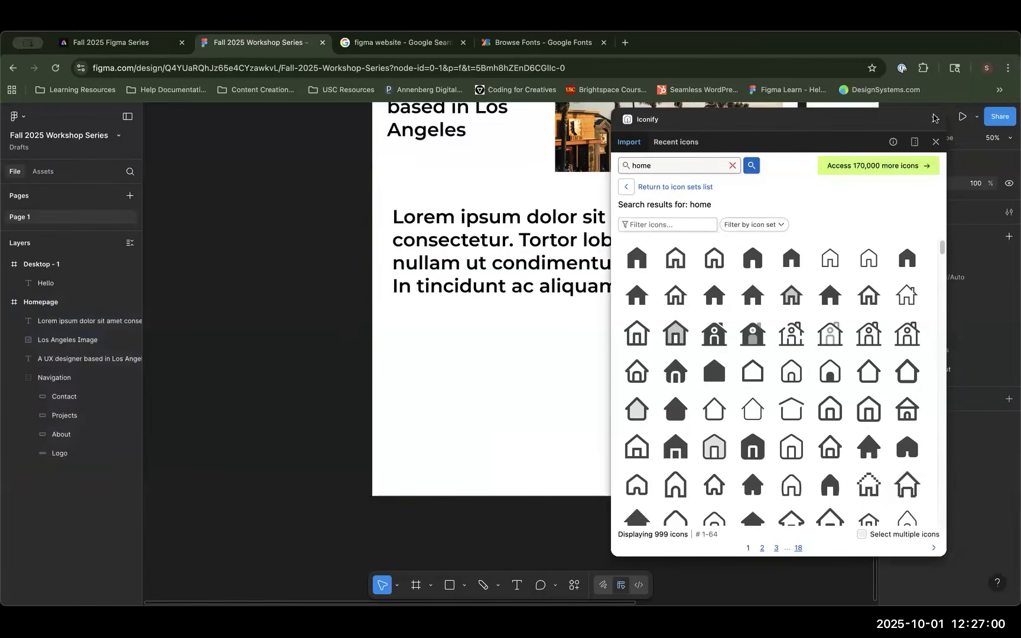
left_click(934, 118)
Step: Run Iconify again and place the solar:home-broken icon on the Homepage frame below the lorem ipsum text
right_click(563, 390)
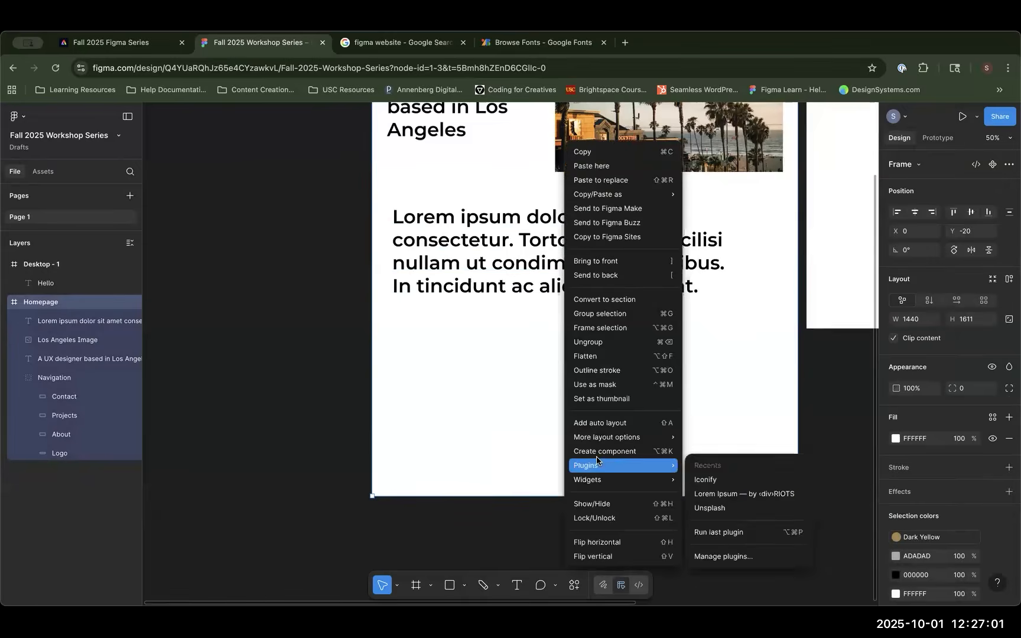
mouse_move(614, 466)
left_click(728, 557)
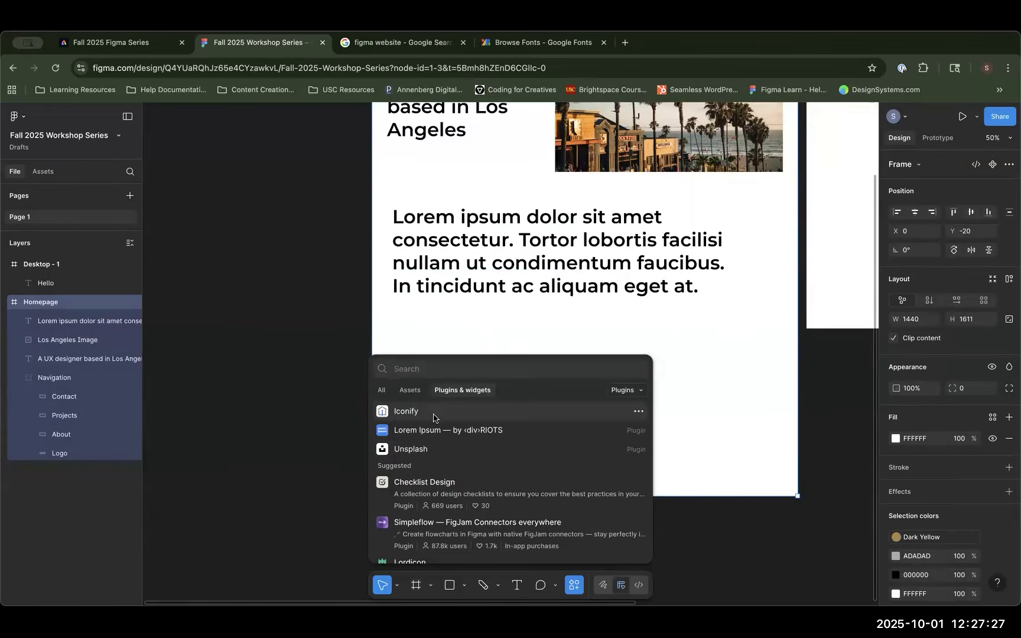
left_click(433, 417)
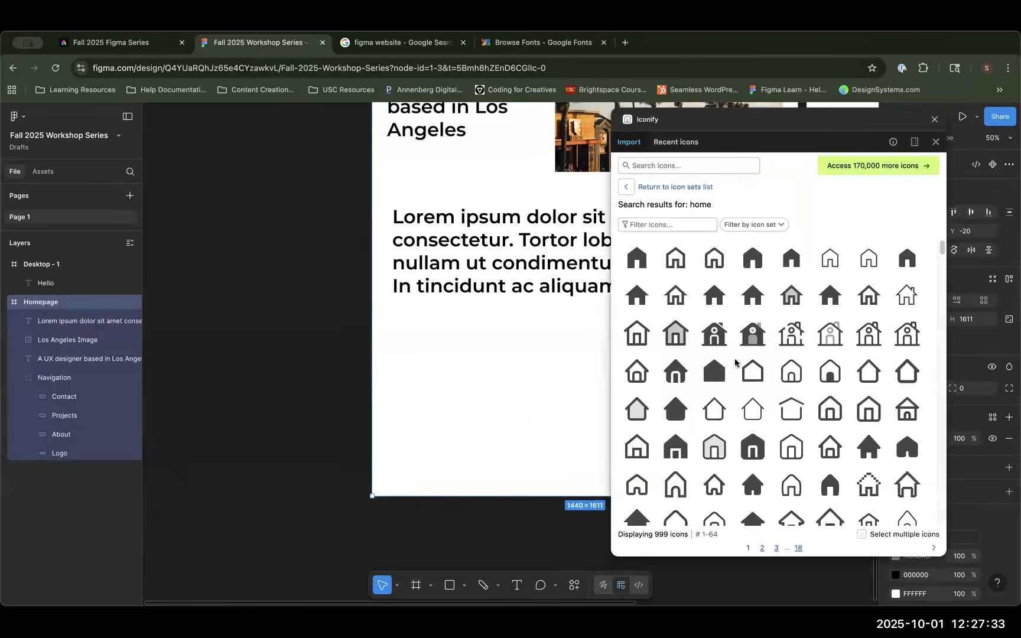
left_click_drag(797, 334, 487, 374)
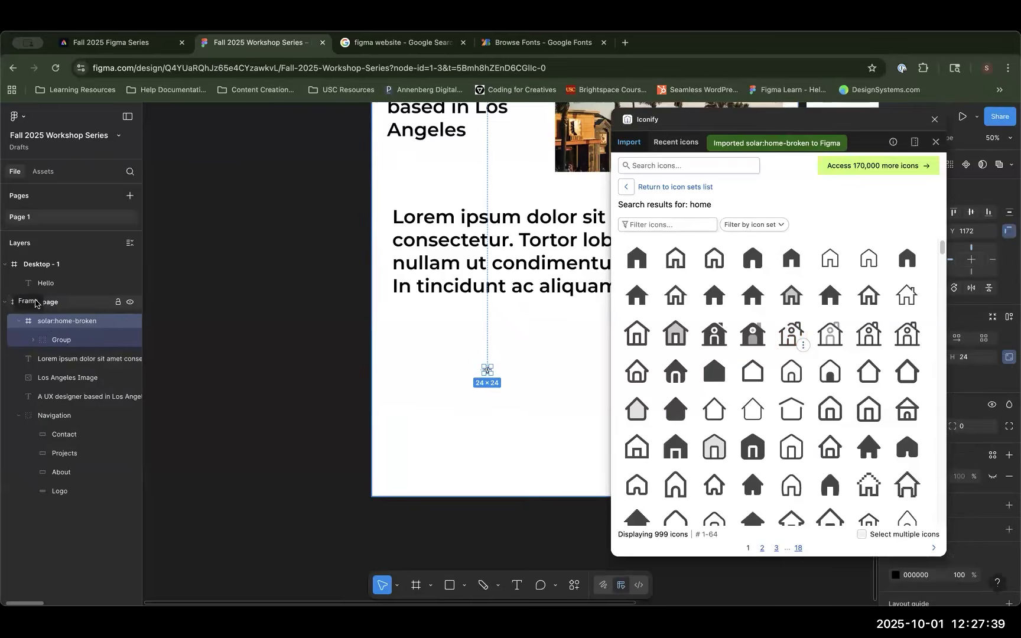
left_click(935, 119)
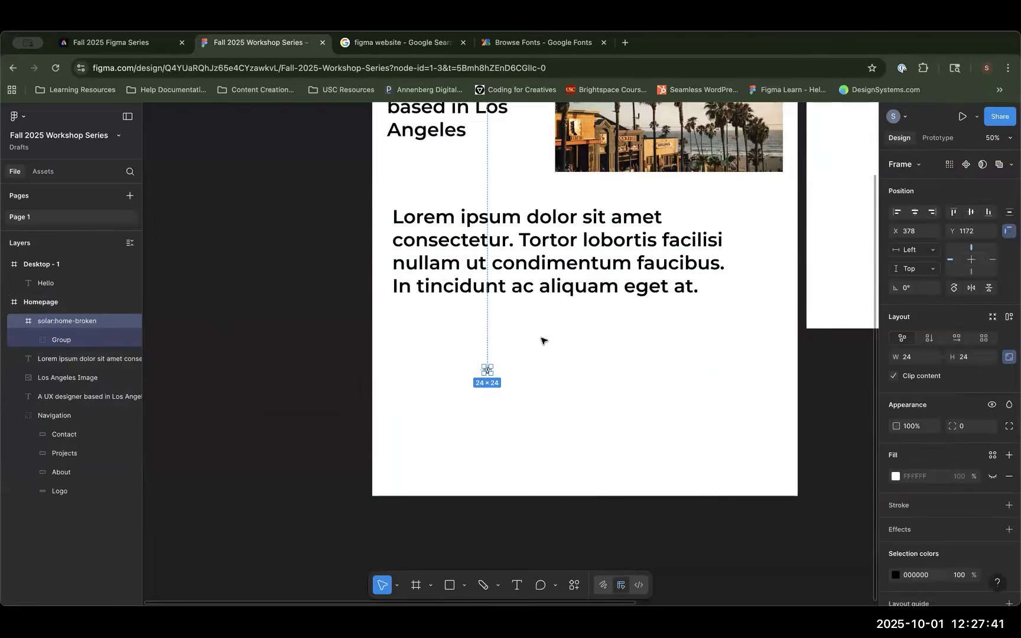
Step: Enlarge the home icon to about 44 × 44 and move it closer to the lorem ipsum text and the frame's left edge
key("super+equal")
key("super+equal")
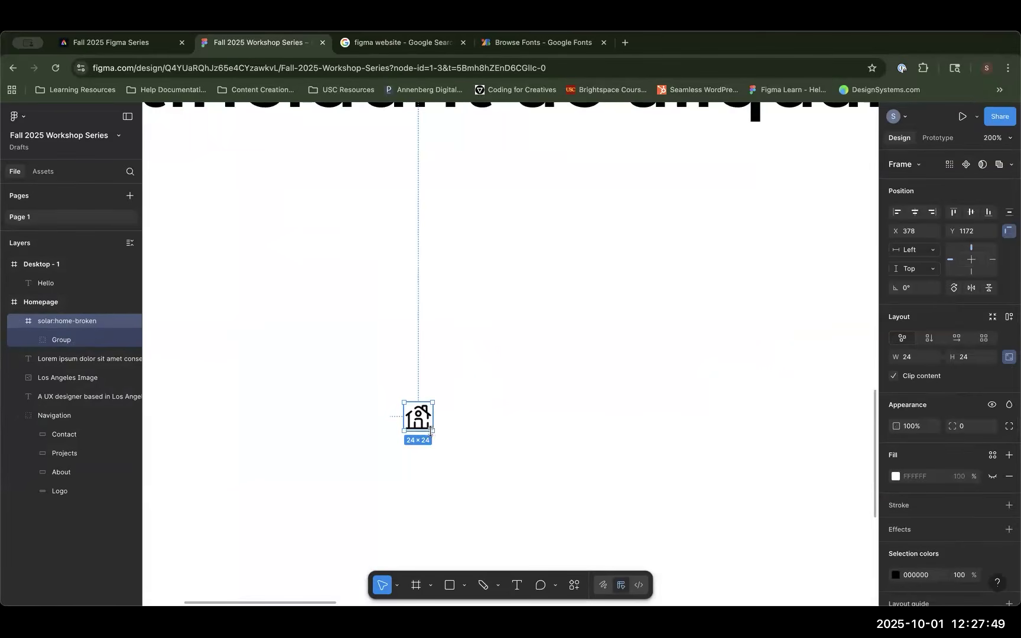
left_click_drag(413, 421, 443, 378)
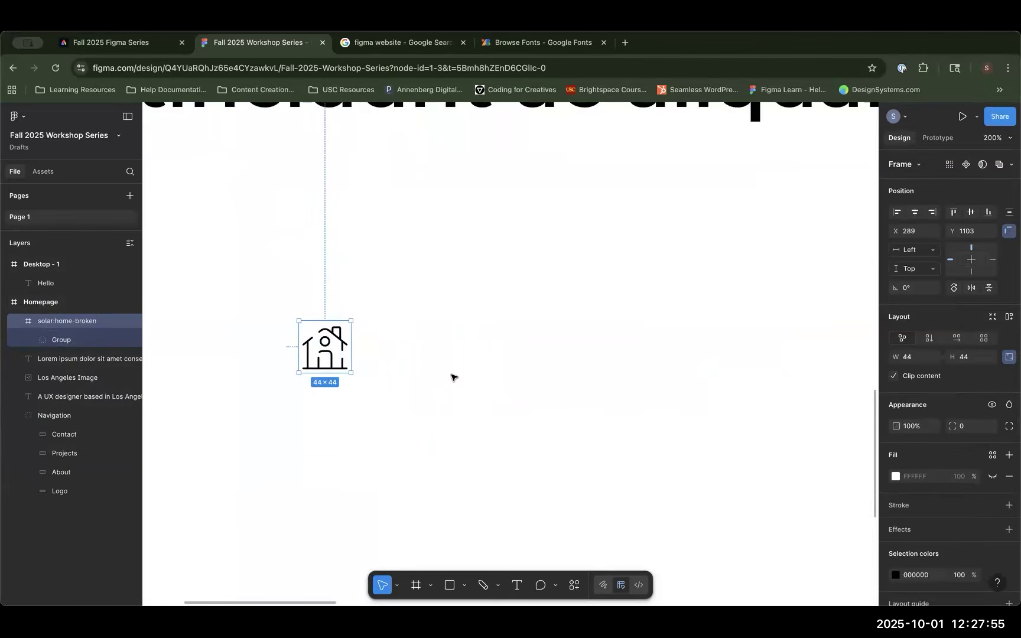
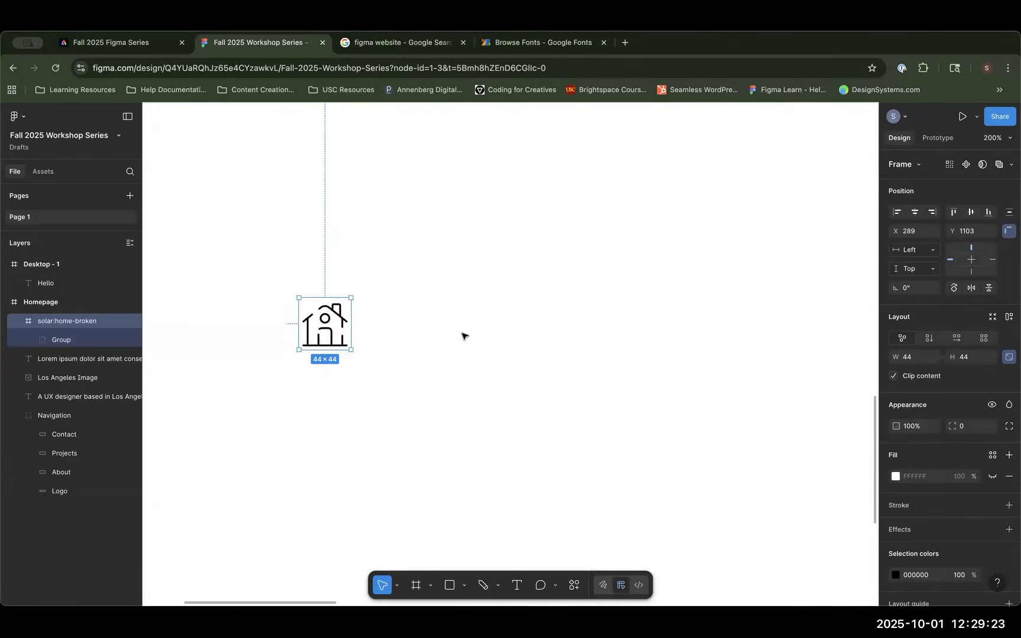
left_click_drag(325, 323, 194, 154)
left_click(583, 372)
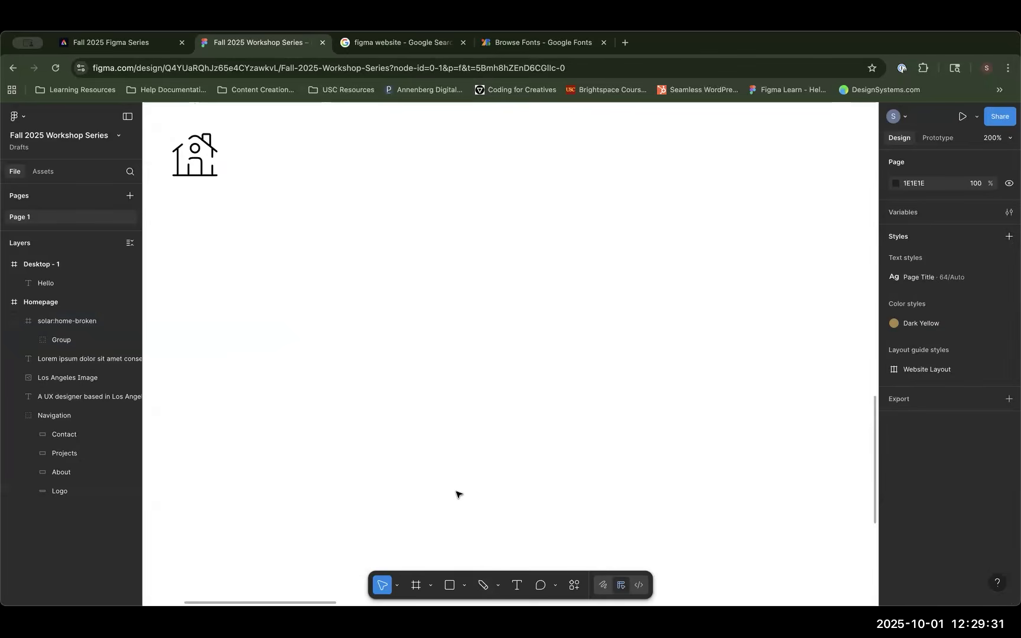
Step: Draw a rectangle about 233 × 51 at about X 324, Y 1087, below and right of the home icon
left_click(454, 589)
mouse_move(339, 278)
left_mouse_down()
mouse_move(497, 322)
mouse_move(615, 339)
left_mouse_up()
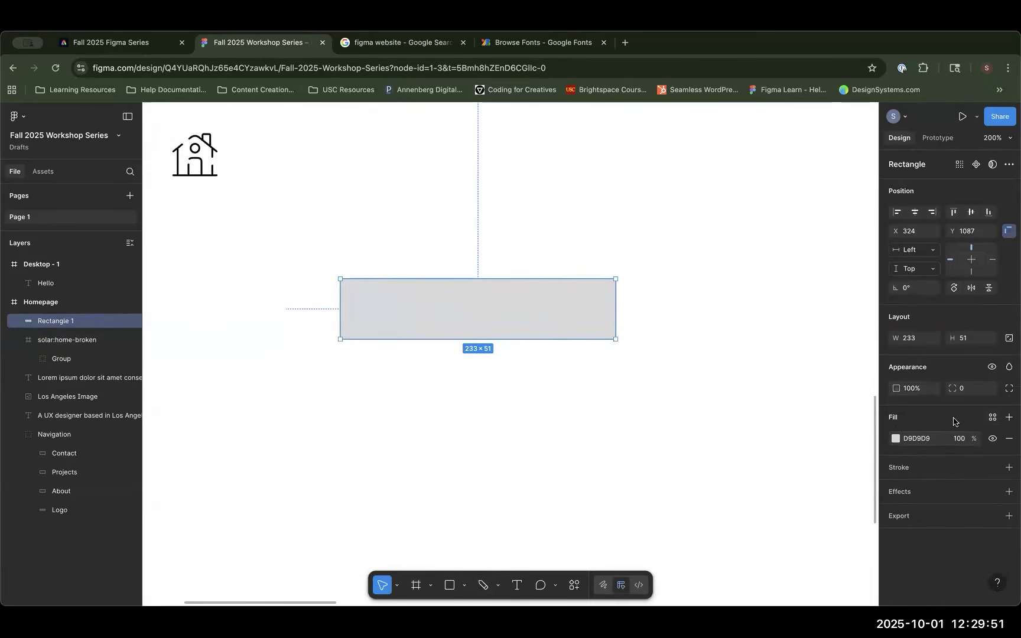
Step: Apply the Dark Yellow colour style to the rectangle's fill and set its corner radius to 32
left_click(991, 418)
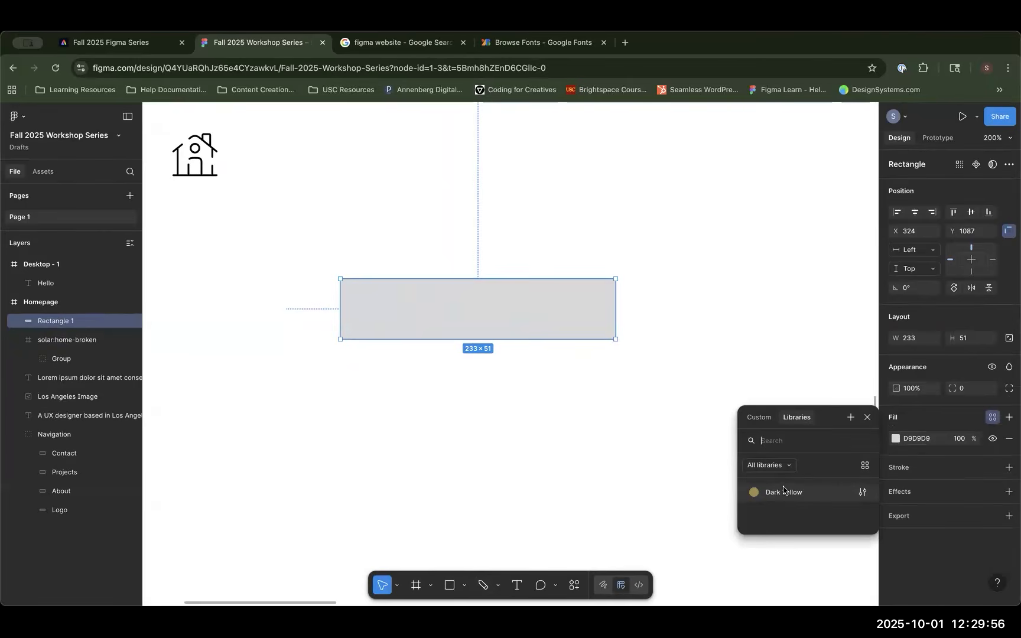
left_click(783, 492)
left_click(784, 490)
left_click(564, 304)
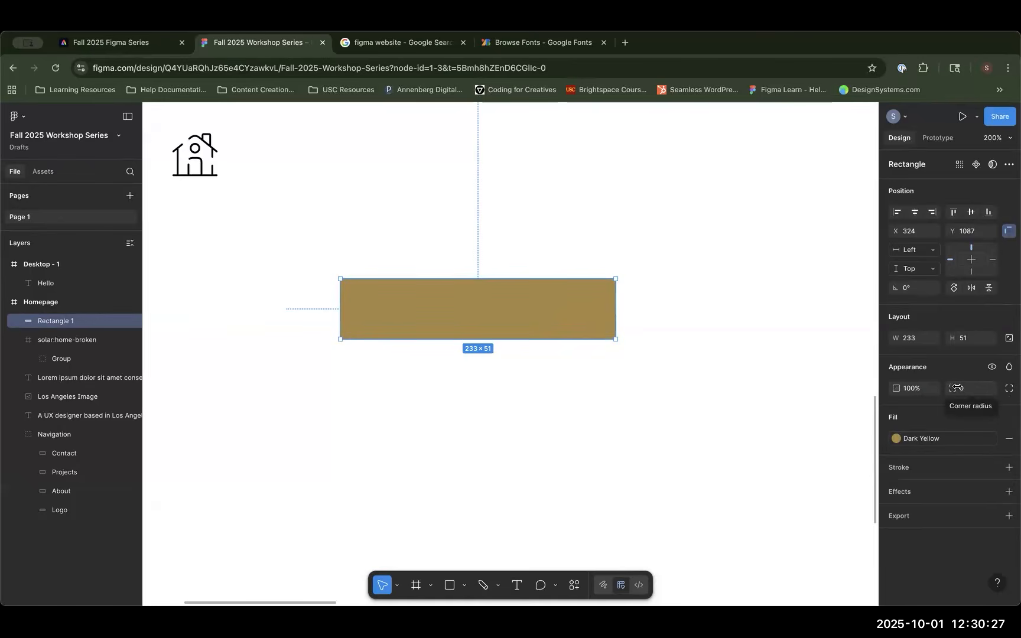
left_click_drag(951, 387, 309, 386)
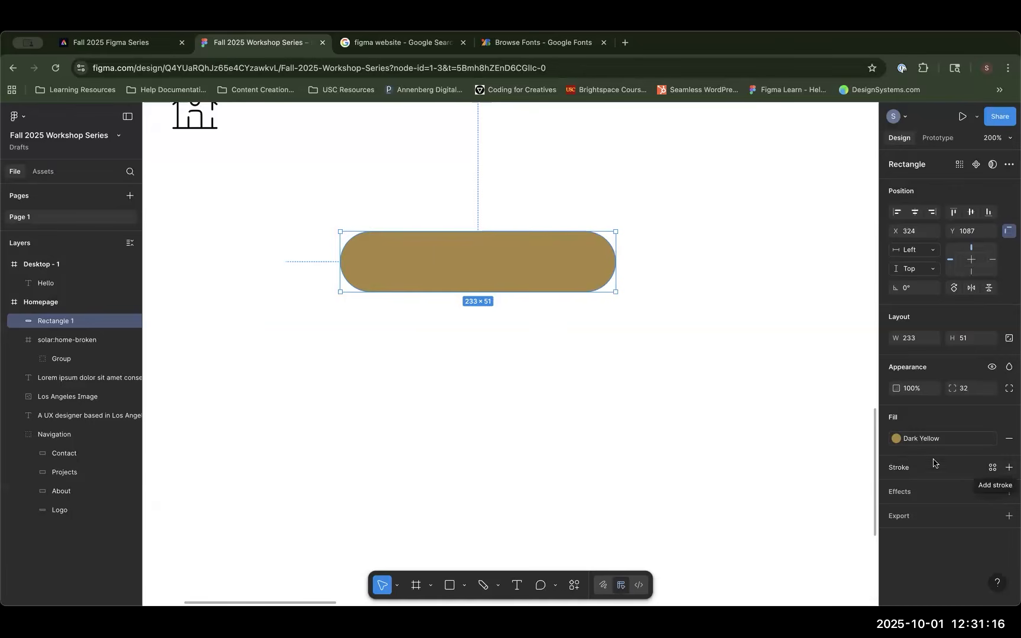
Step: Add a stroke in colour F7C548 to the rounded rectangle
left_click(1010, 470)
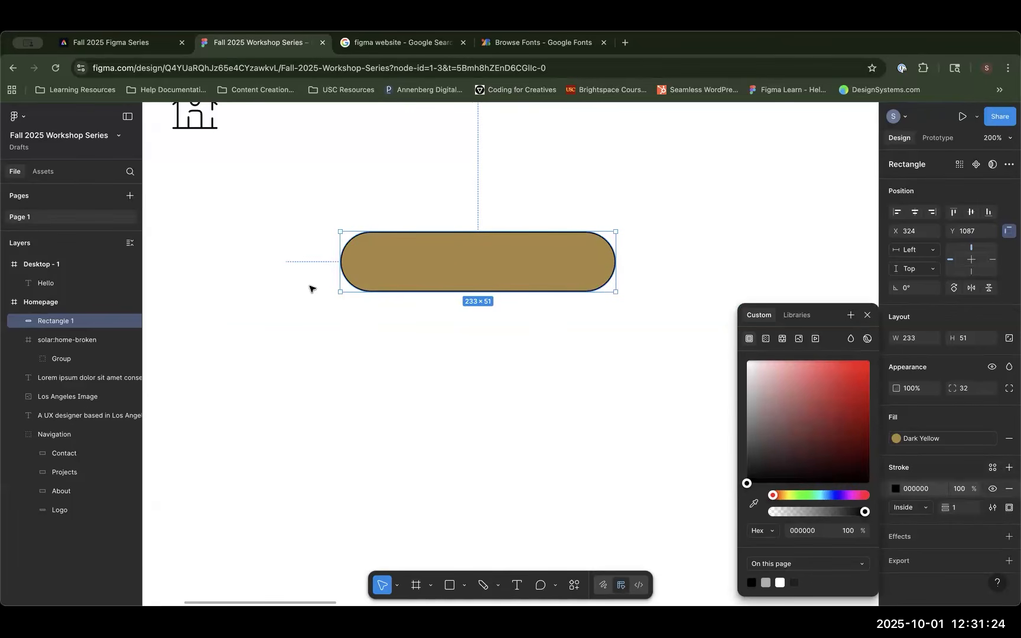
left_click(811, 531)
type("F7C548")
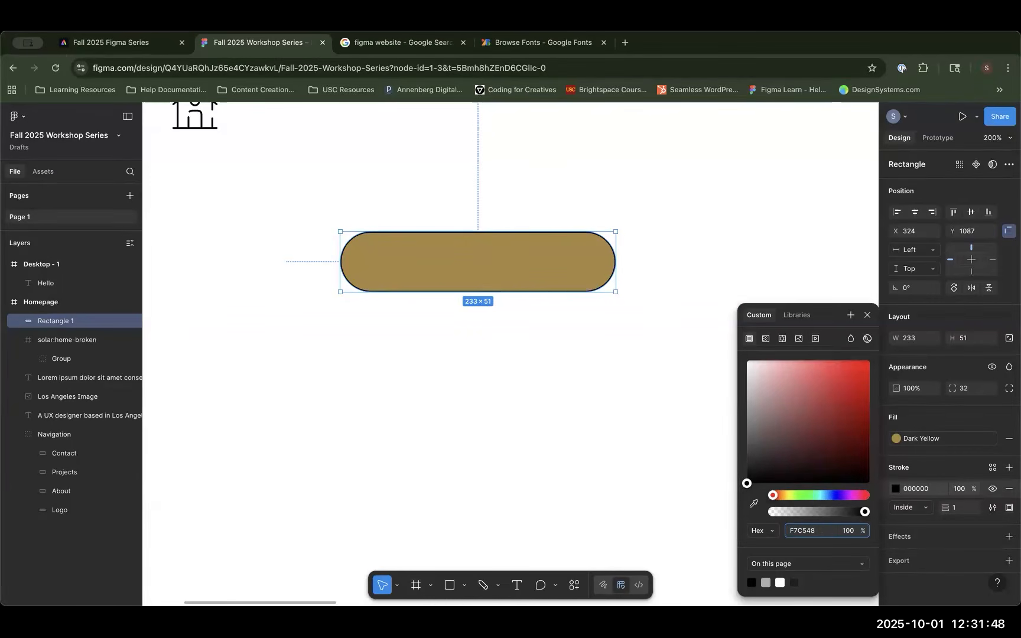
key("Return")
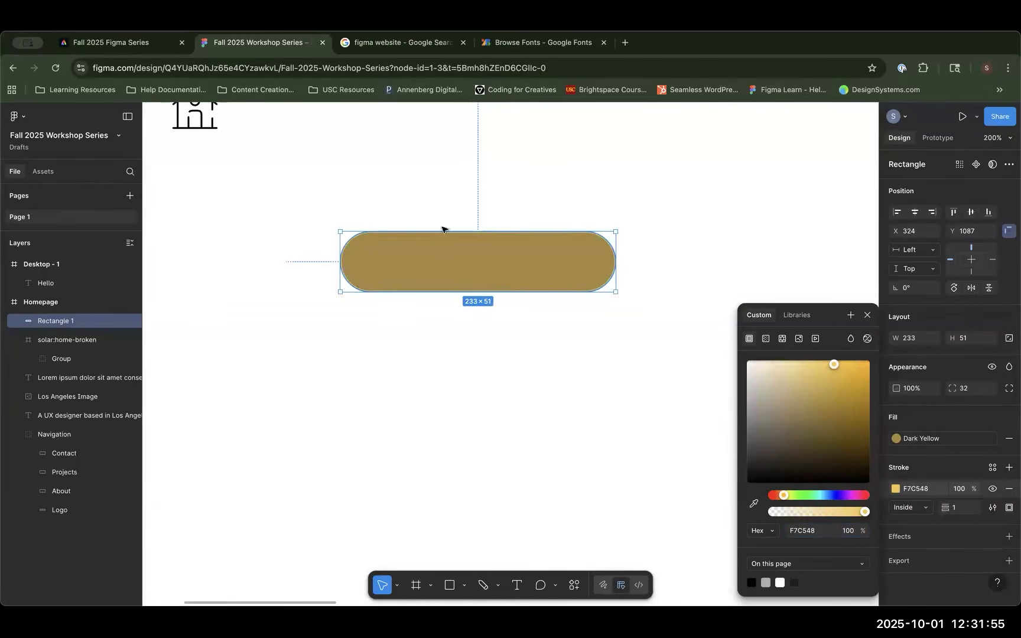
left_click(703, 483)
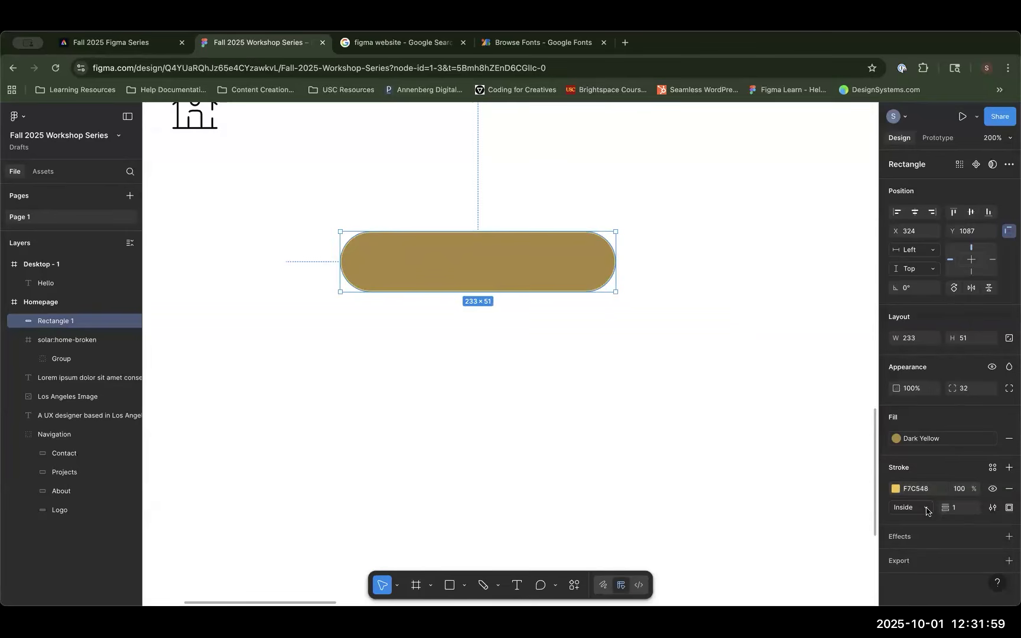
Step: Try the rectangle's stroke outside the edge at weight 7 and centred on the edge at weight 5
left_click(910, 507)
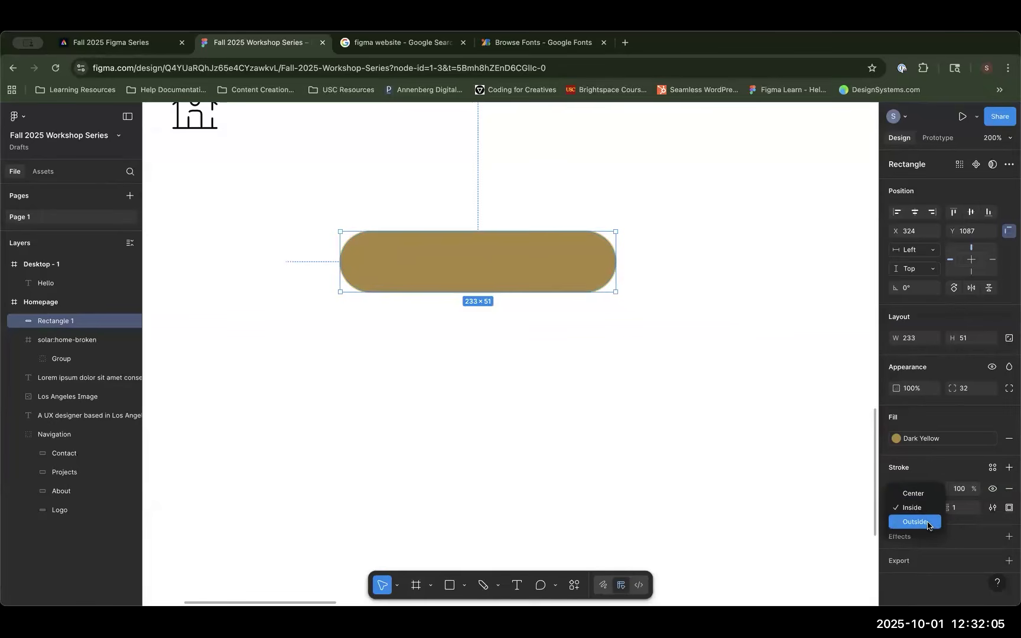
left_click(944, 471)
mouse_move(946, 507)
left_mouse_down()
mouse_move(992, 515)
mouse_move(951, 508)
left_mouse_up()
left_click(925, 508)
left_click(938, 521)
left_click(909, 507)
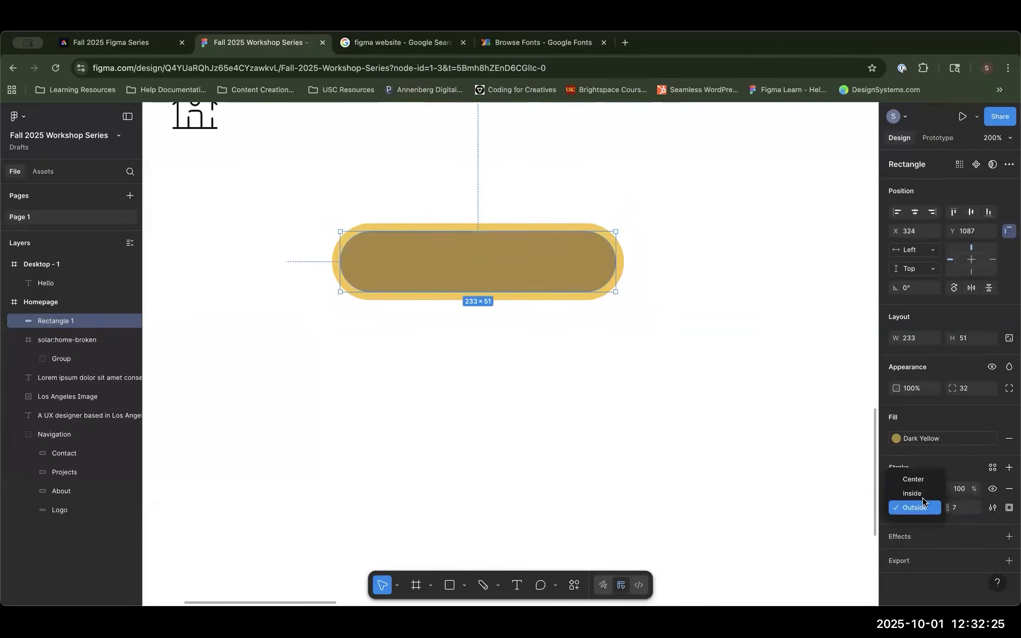
left_click(917, 483)
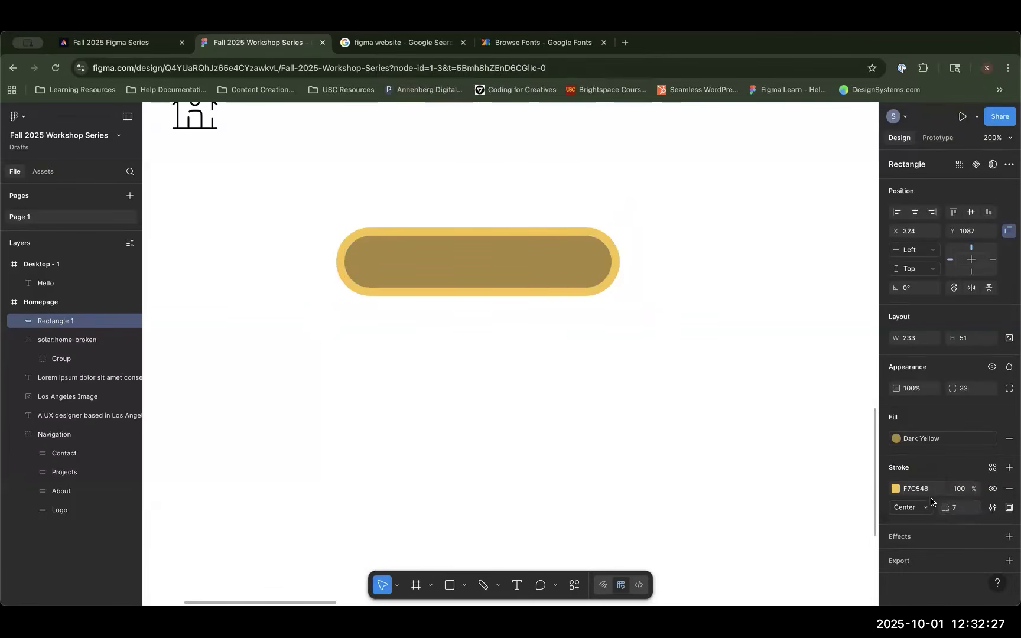
left_click_drag(951, 507, 947, 509)
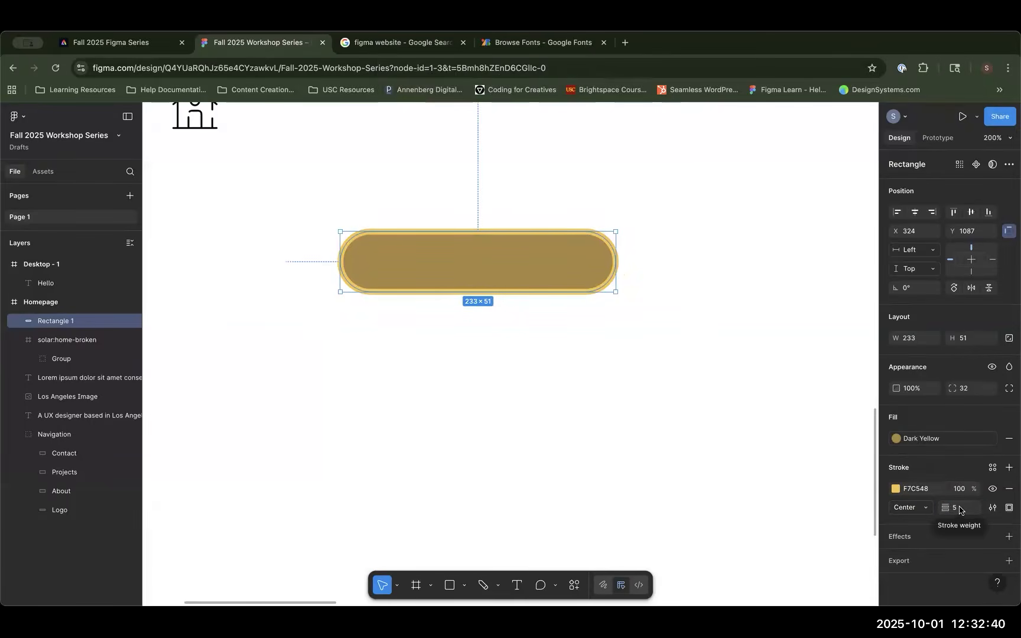
Step: Set the rectangle's stroke position to Outside and its weight to 6
mouse_move(946, 508)
left_mouse_down()
mouse_move(1007, 519)
mouse_move(847, 521)
mouse_move(927, 526)
mouse_move(958, 515)
mouse_move(945, 516)
left_mouse_up()
left_click(909, 508)
left_click(912, 536)
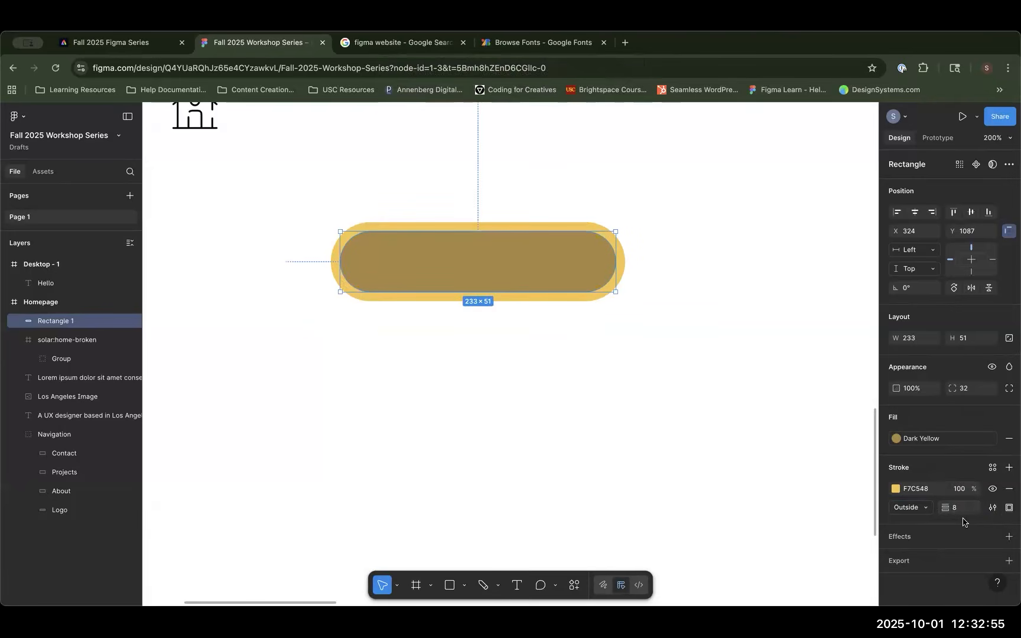
left_click_drag(945, 508, 944, 507)
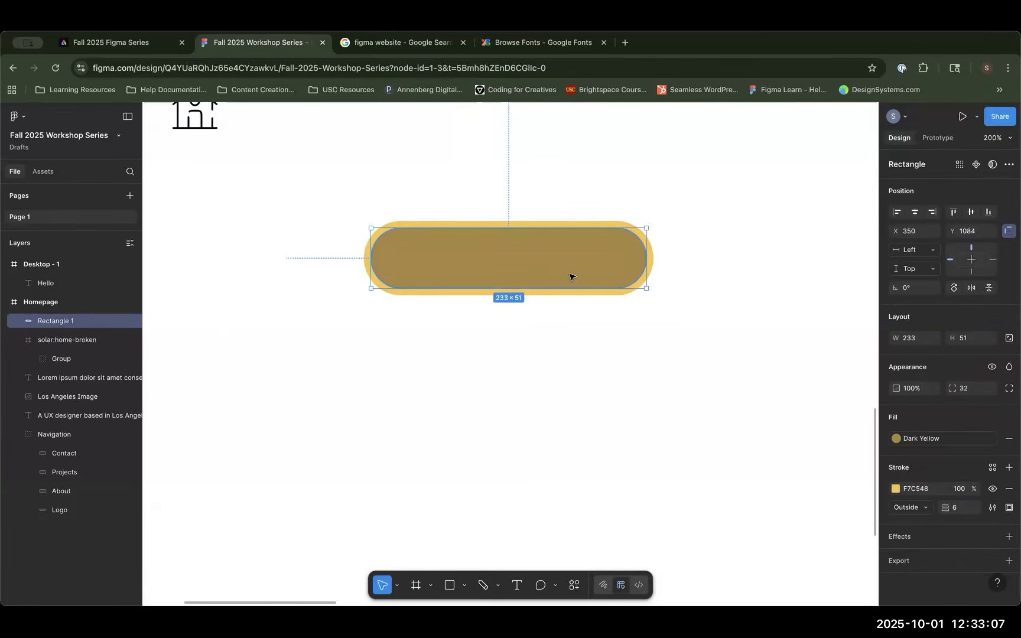
Step: Add the text "View Project" and move it over the rounded rectangle, to about X 264, Y 1067
left_click(518, 585)
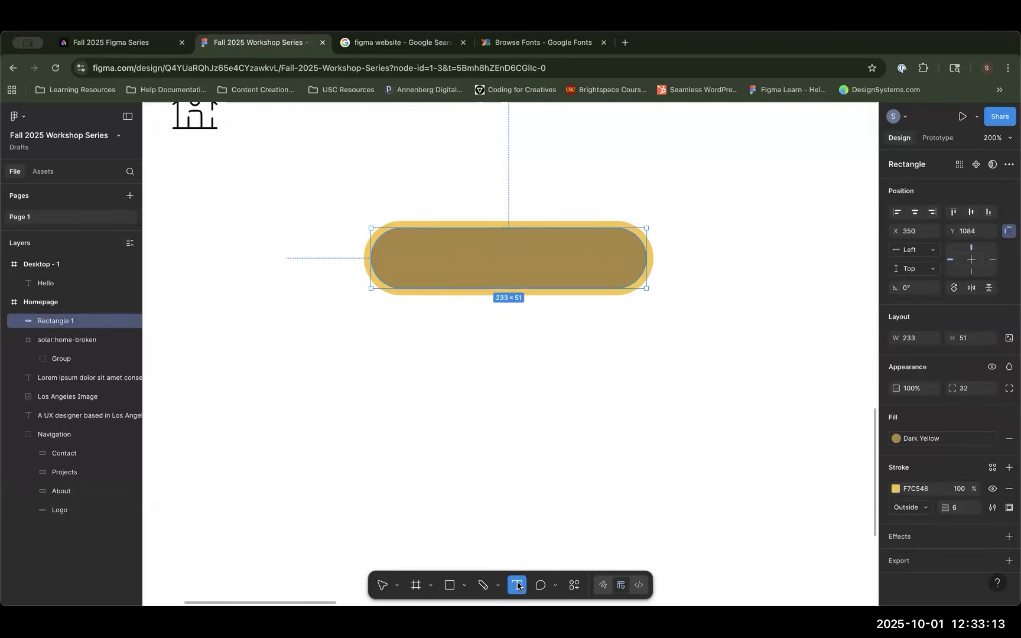
left_click(483, 253)
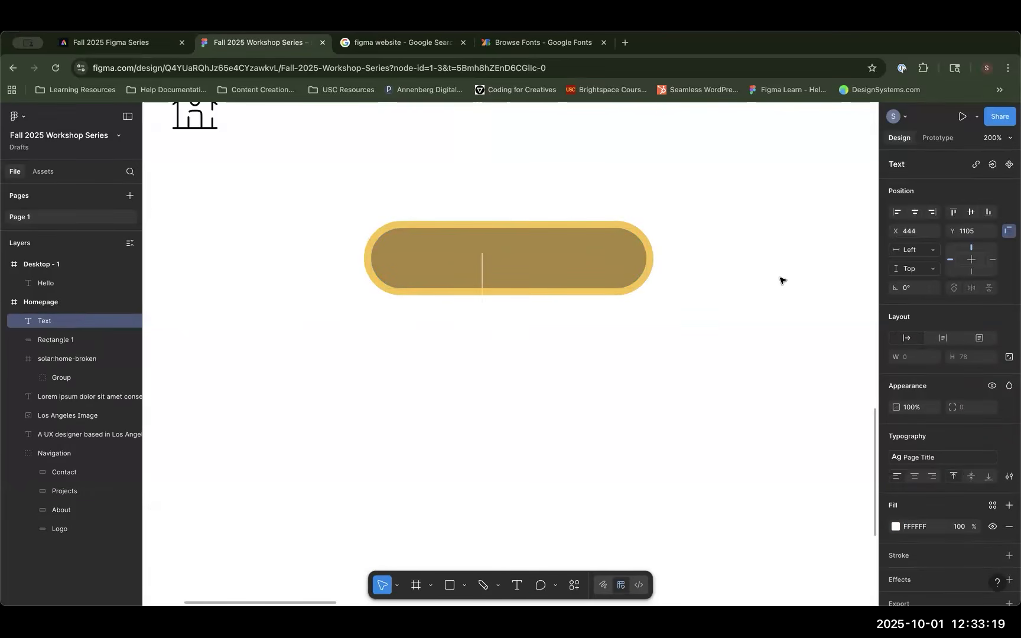
type("V")
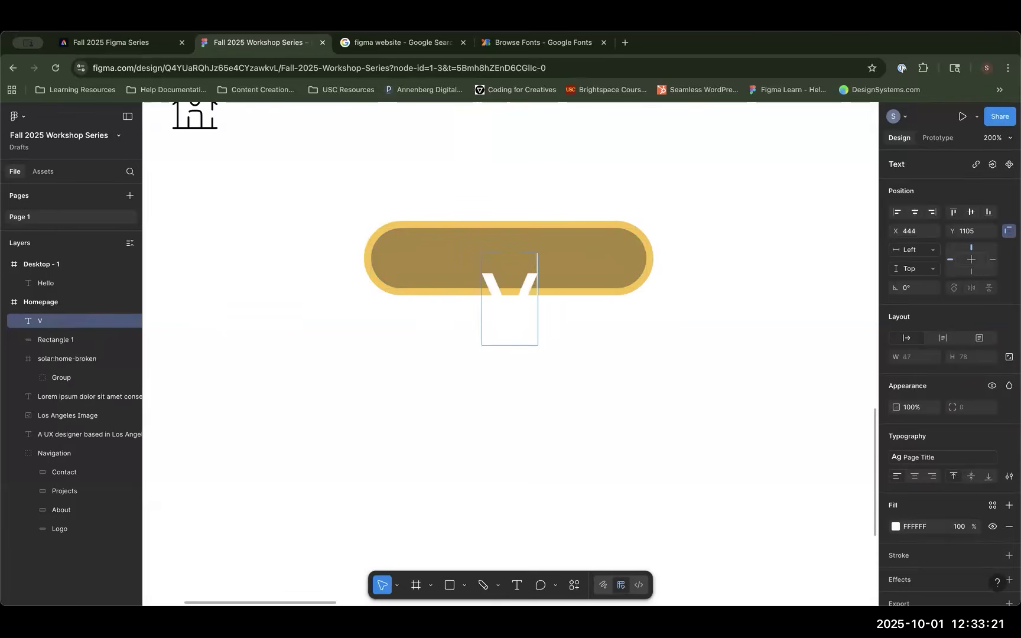
type("iew Project")
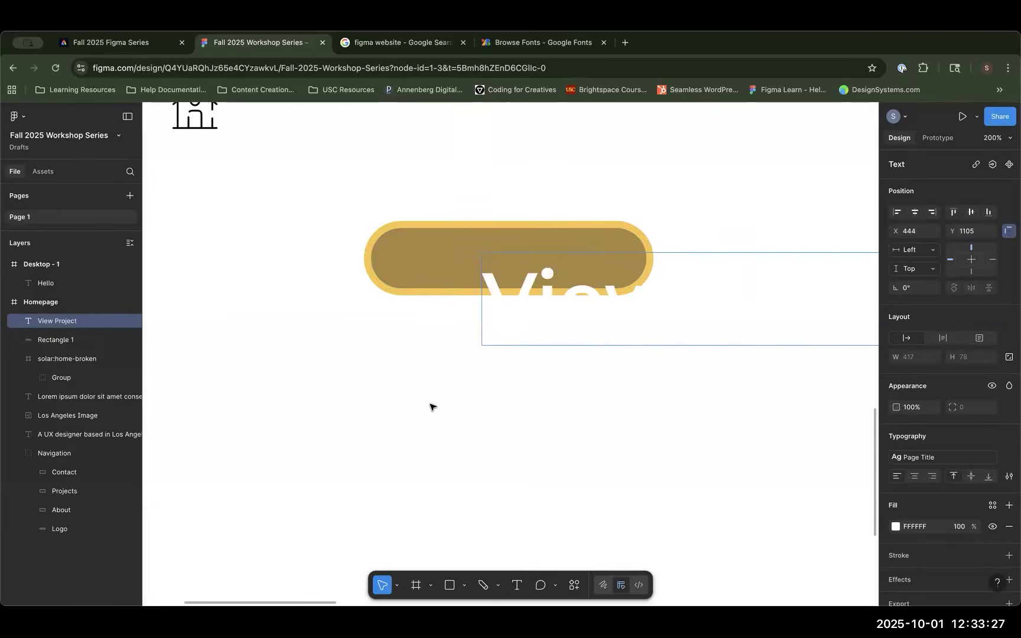
key("Escape")
left_click_drag(562, 300, 347, 253)
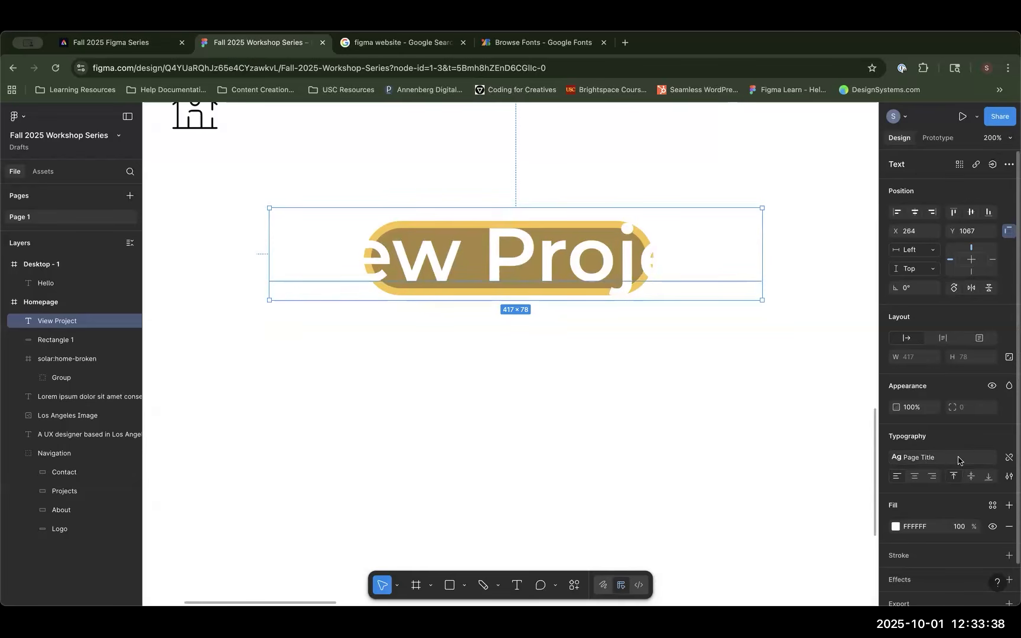
Step: Detach the Page Title style from the "View Project" text and set it to Open Sans Regular, size 24
left_click(1007, 461)
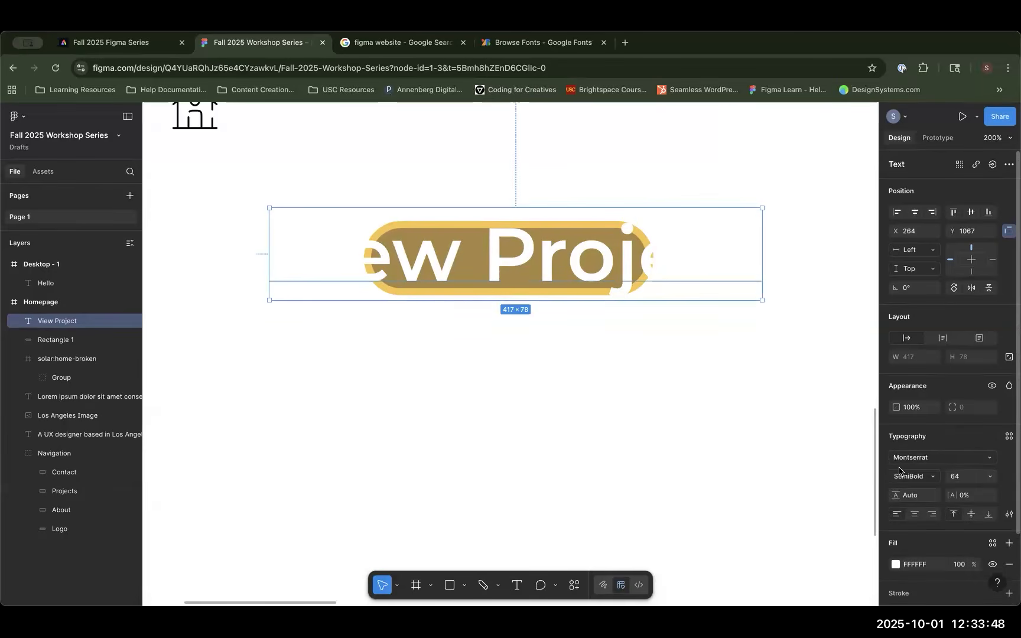
left_click(932, 462)
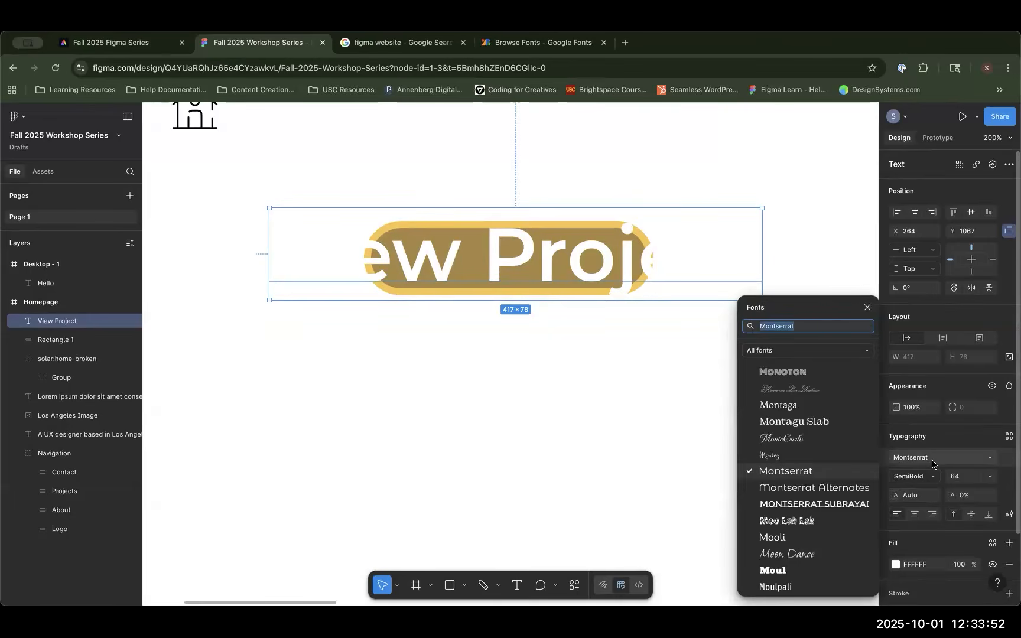
type("open san")
key("Return")
left_click(934, 477)
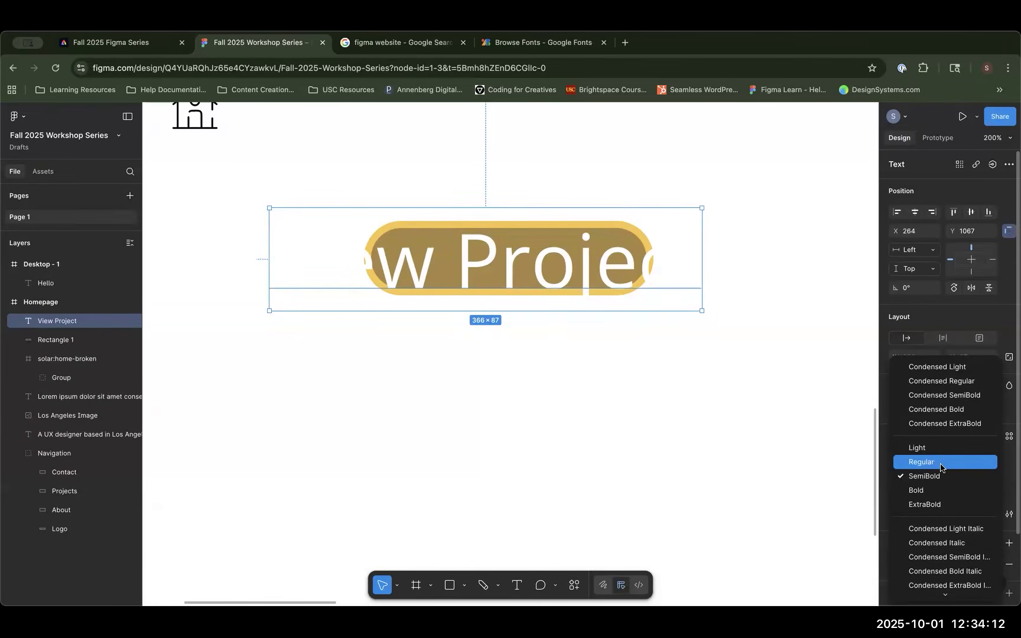
left_click(941, 468)
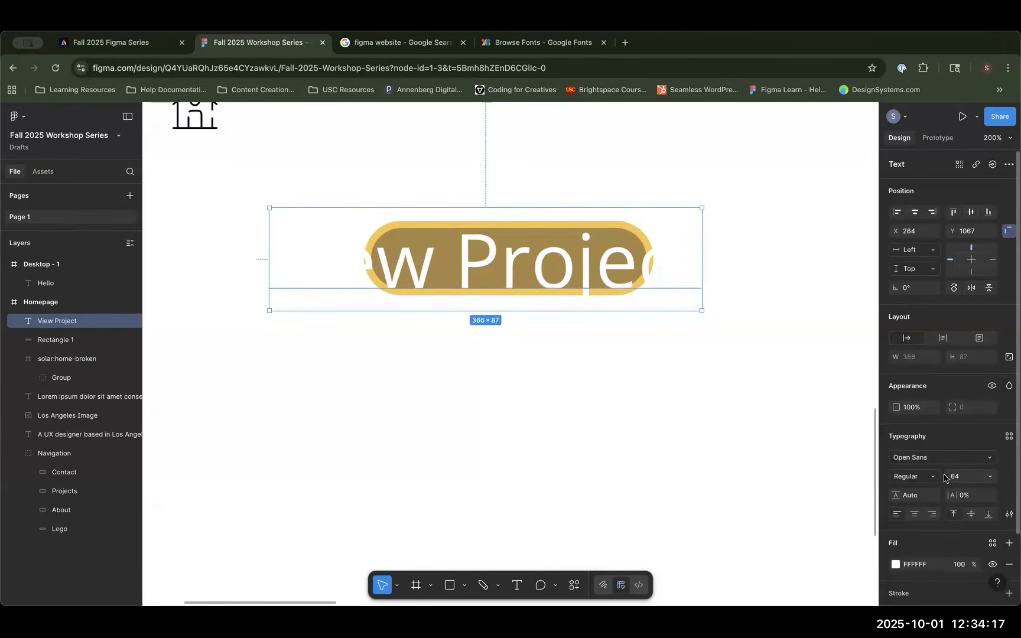
left_click(991, 477)
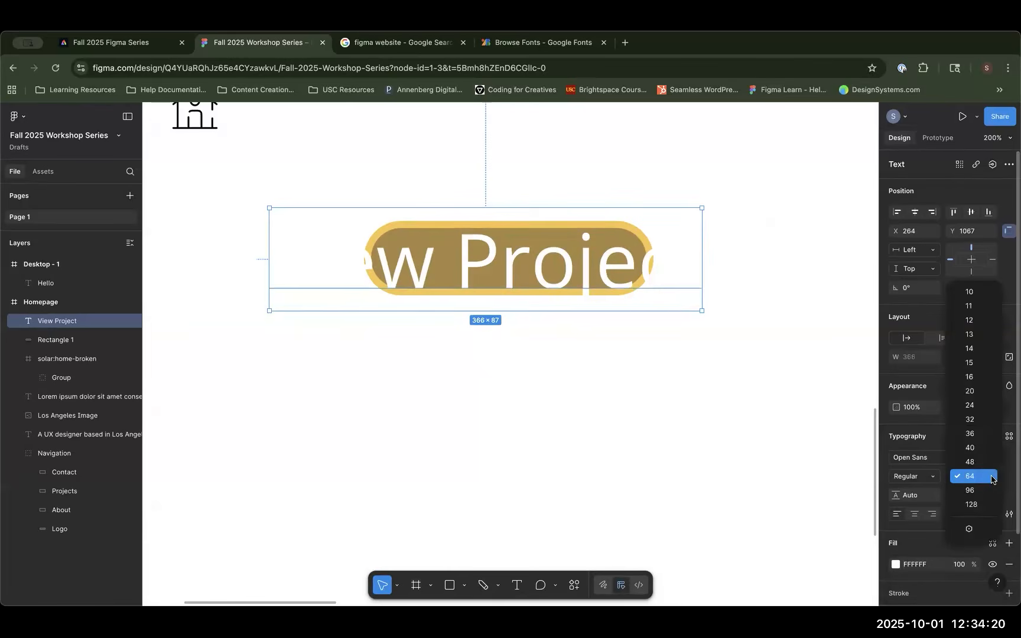
left_click(983, 406)
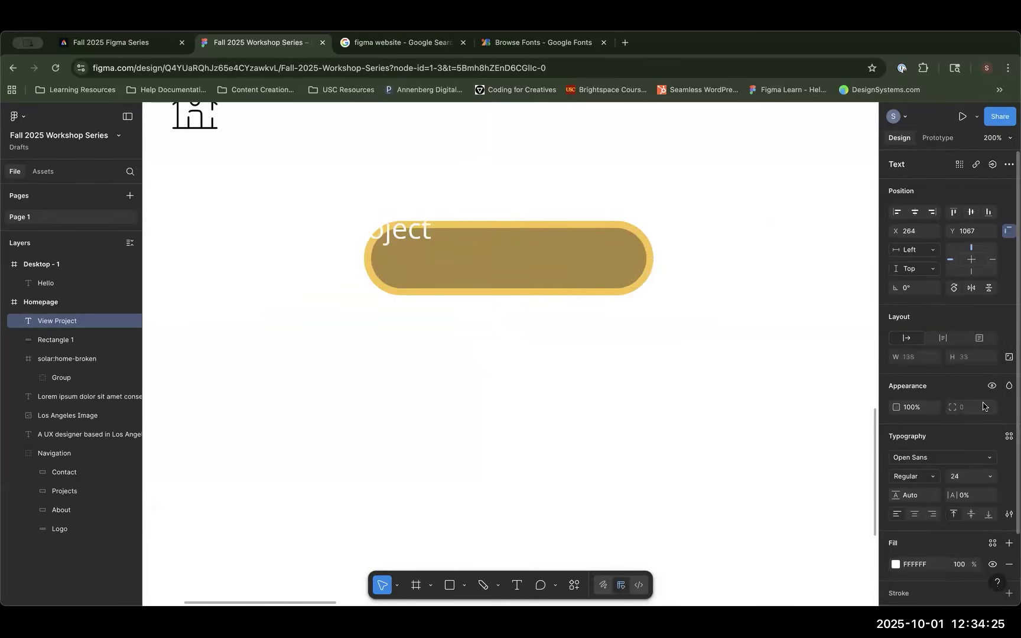
Step: Centre the "View Project" text horizontally and vertically in the rounded rectangle, and group the two
left_click_drag(385, 229, 538, 259)
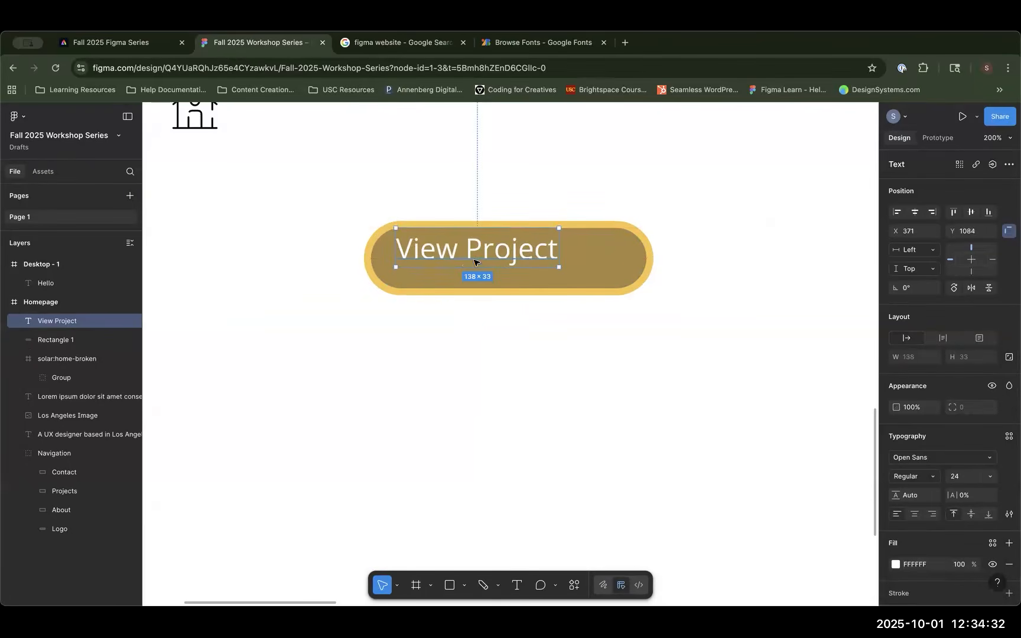
left_click(555, 338)
left_click_drag(296, 157, 476, 338)
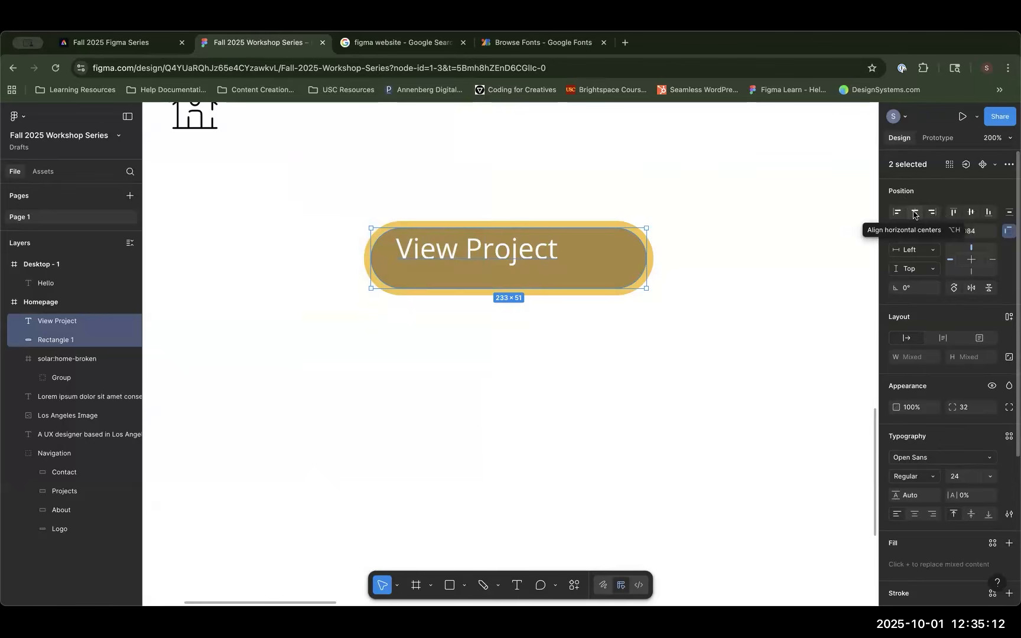
left_click(914, 214)
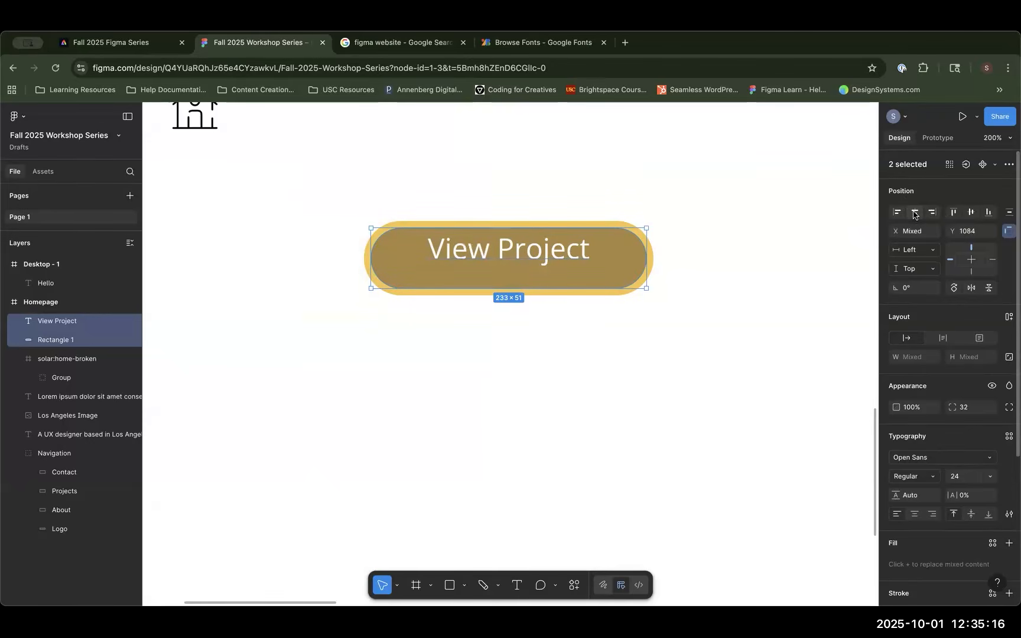
left_click(969, 215)
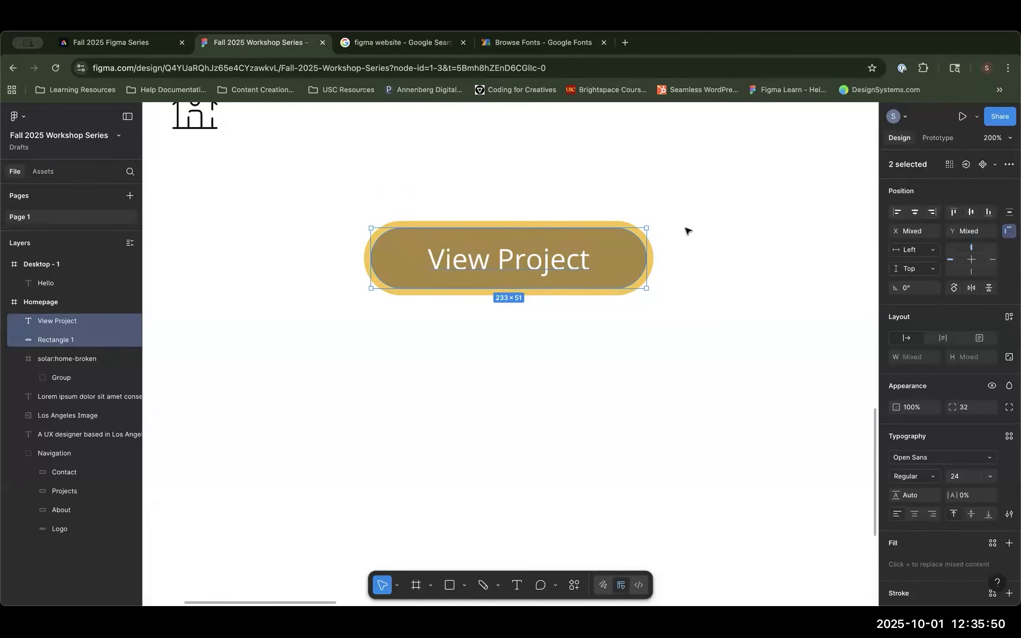
key("super+g")
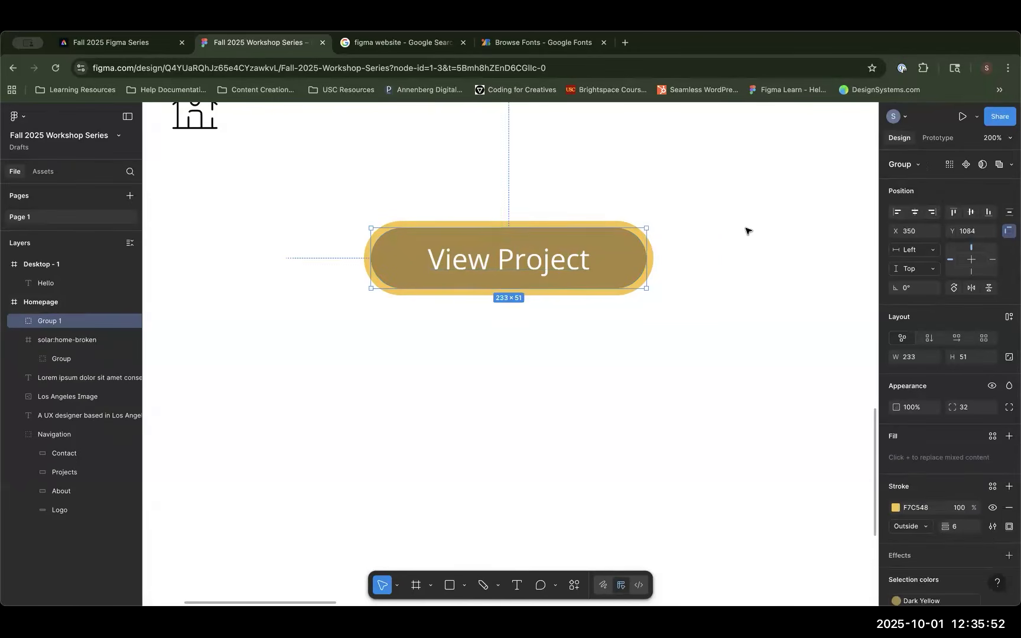
Step: Centre the View Project button group horizontally on the Homepage frame
left_click(577, 359)
key("shift+0")
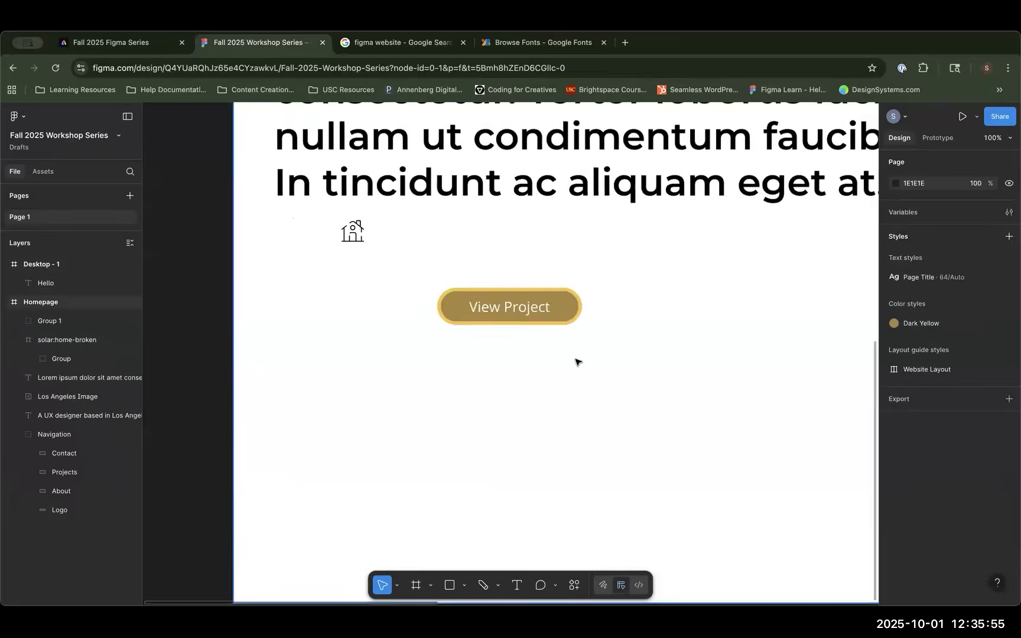
left_click(577, 304)
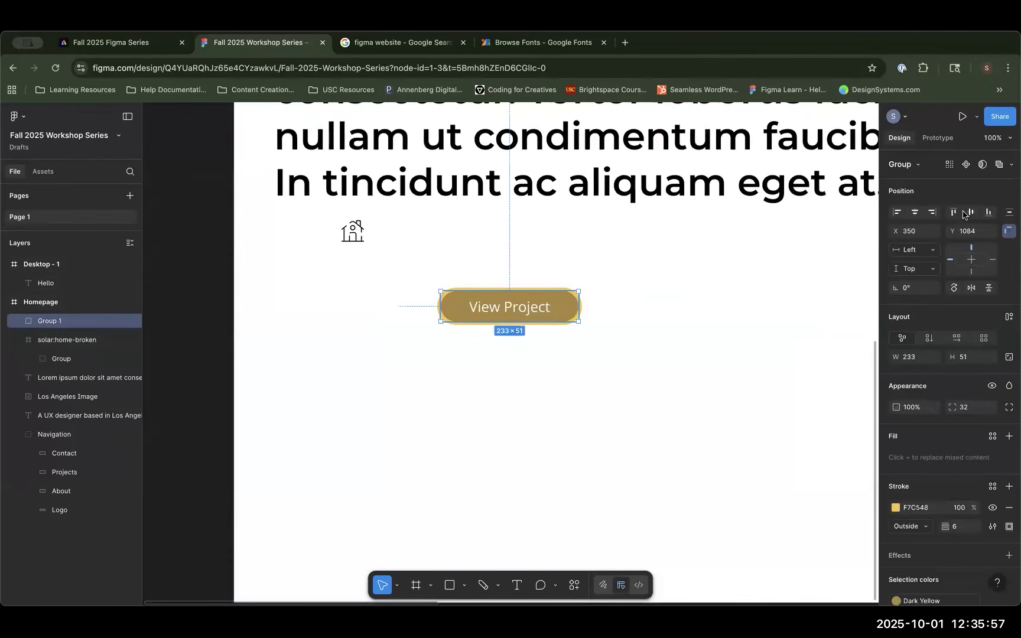
left_click(915, 211)
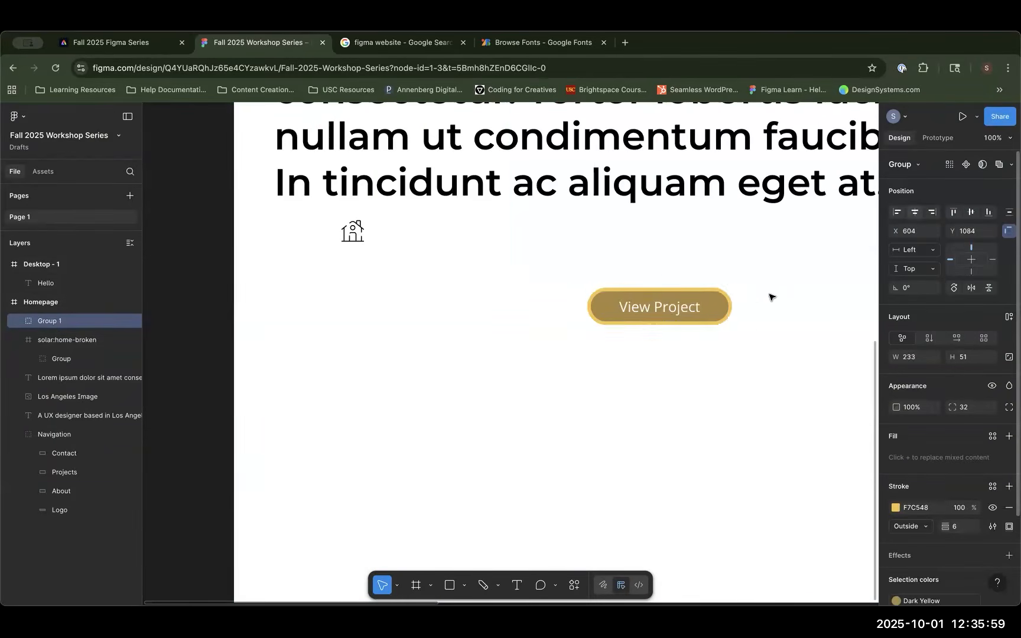
scroll(732, 369, "right", 4)
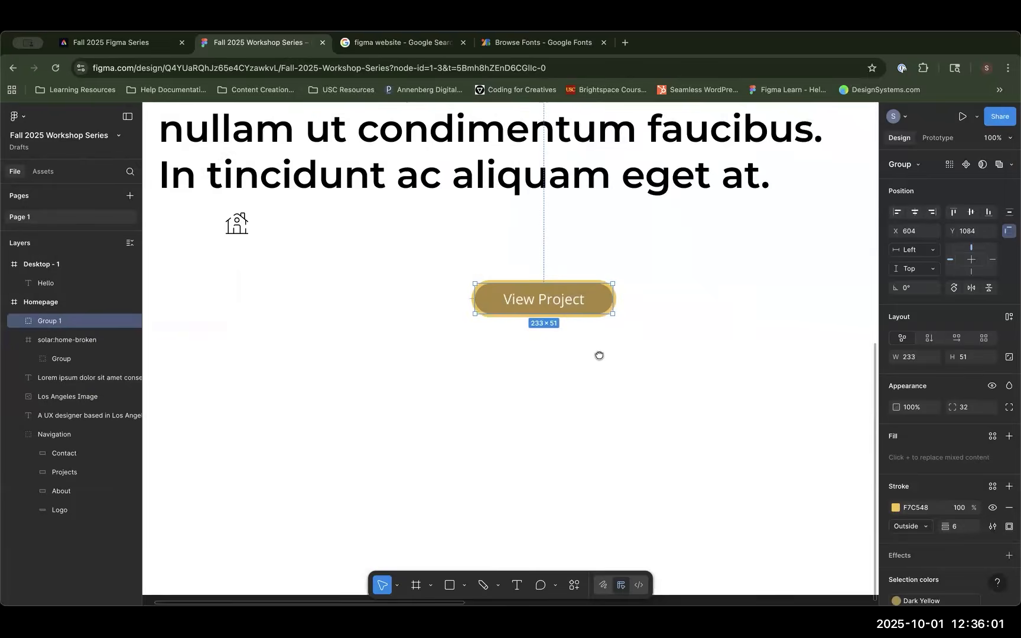
left_click(612, 366)
Step: Add a drop shadow effect to the rounded rectangle inside the View Project button group
left_click(19, 321)
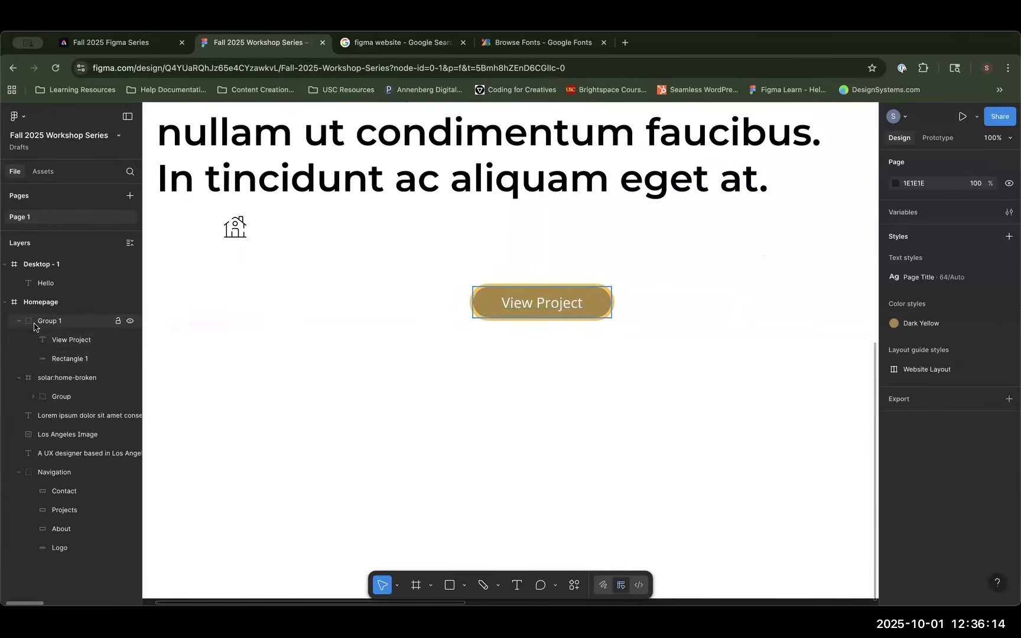
left_click(71, 359)
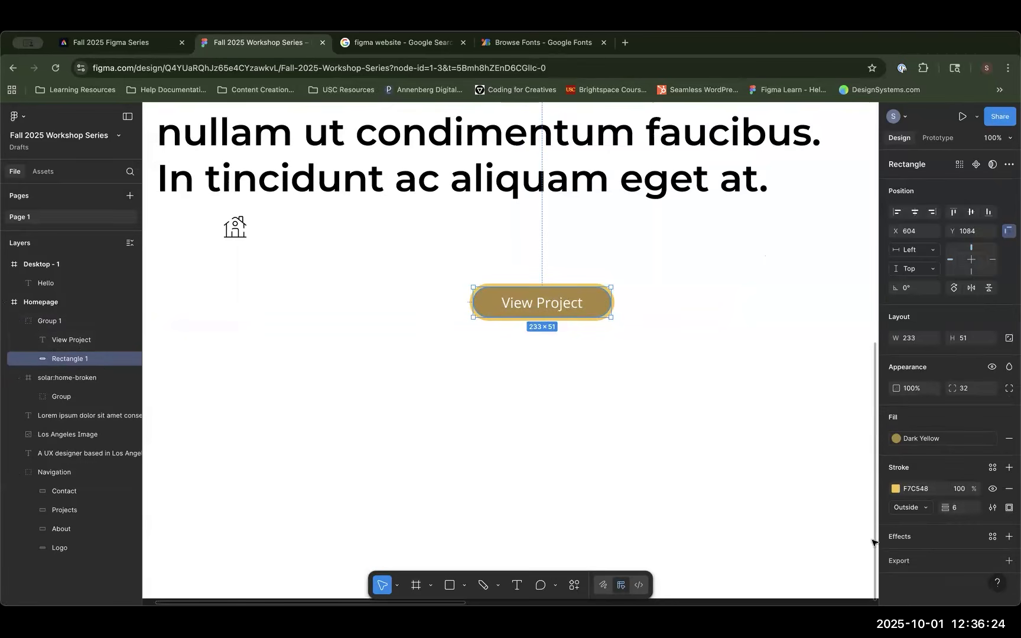
key("plus")
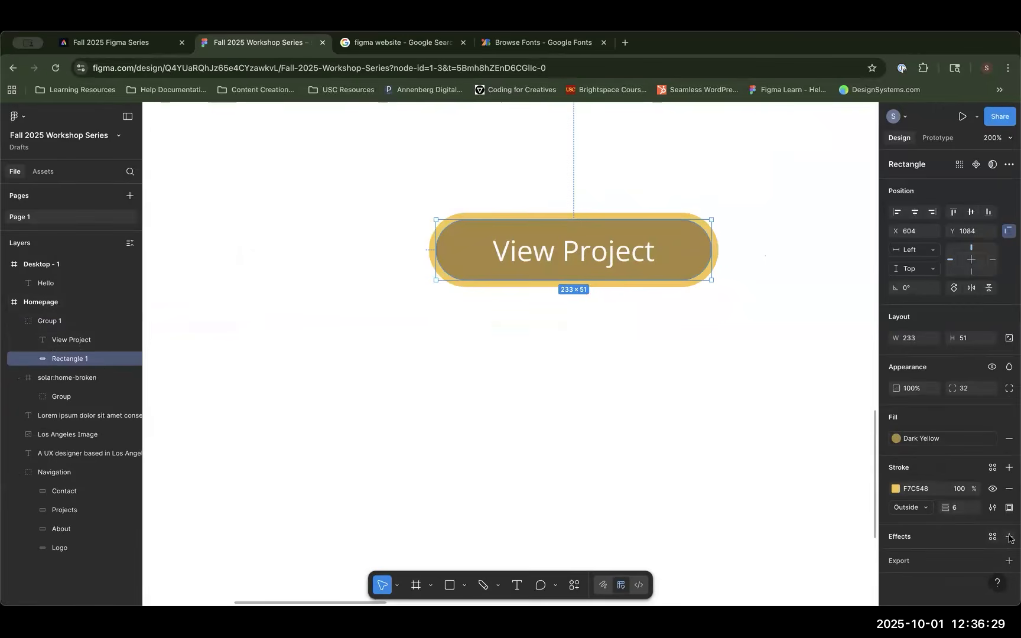
left_click(1009, 536)
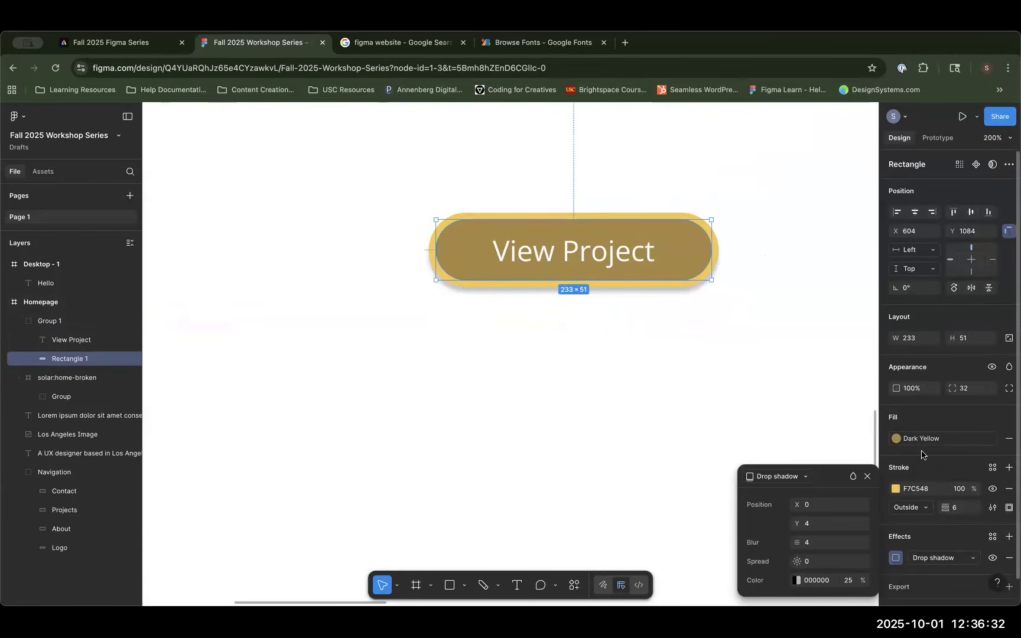
key("plus")
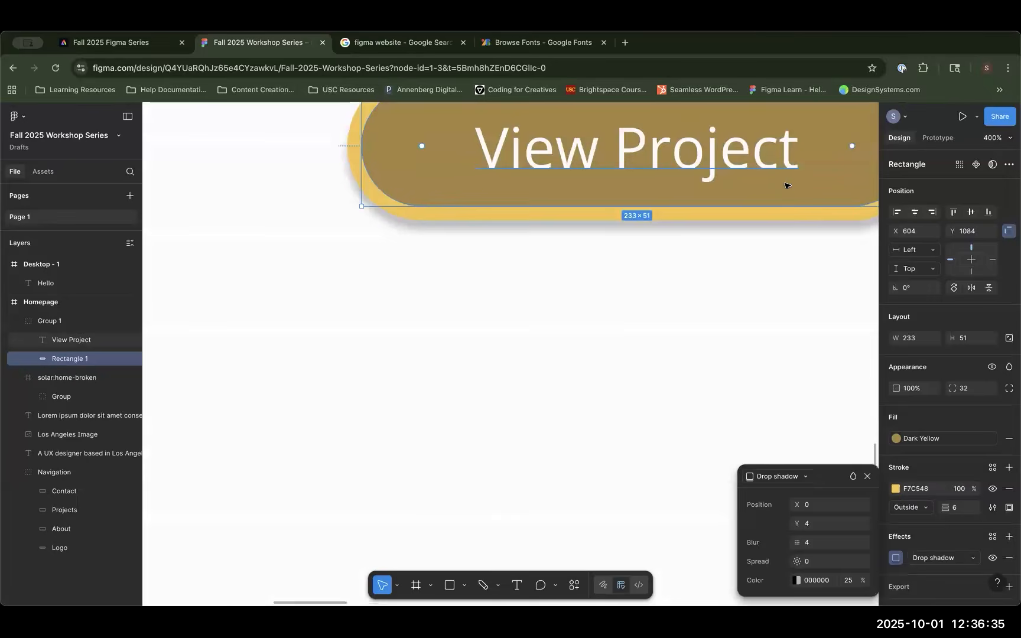
left_click(452, 375)
scroll(436, 374, "right", 5)
scroll(435, 374, "up", 2)
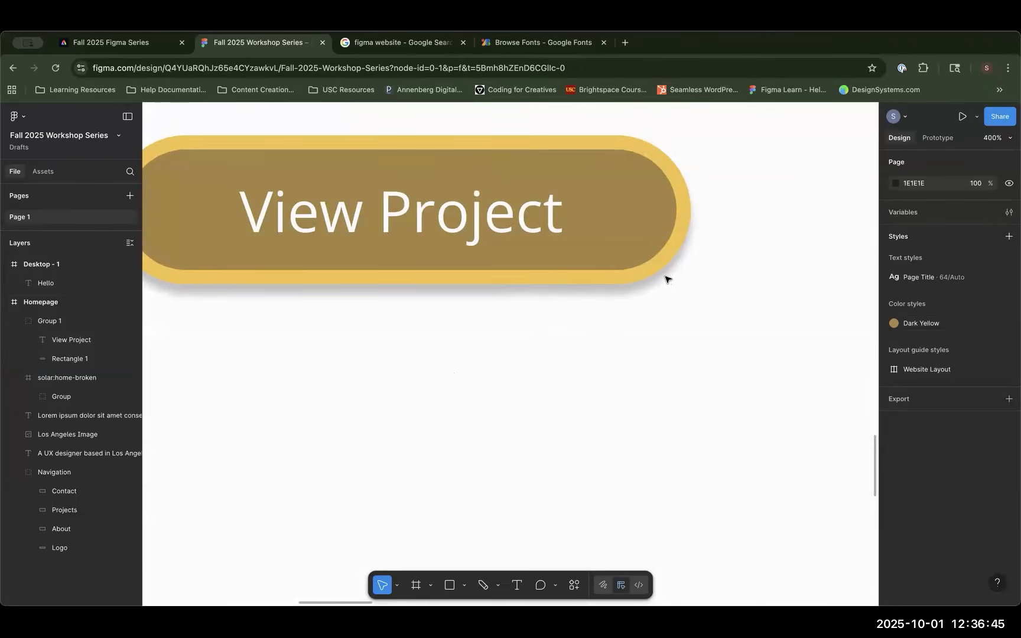
Step: Set the button rectangle's drop shadow to X 6, Y 7, blur 5.3 and spread 2
left_click(643, 268)
left_click(42, 361)
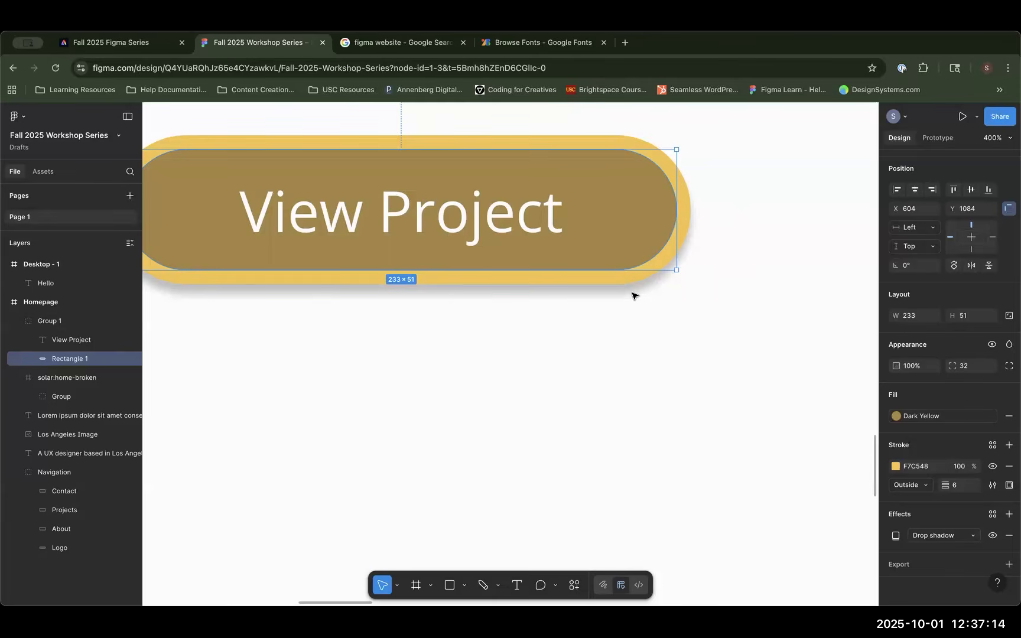
left_click(944, 537)
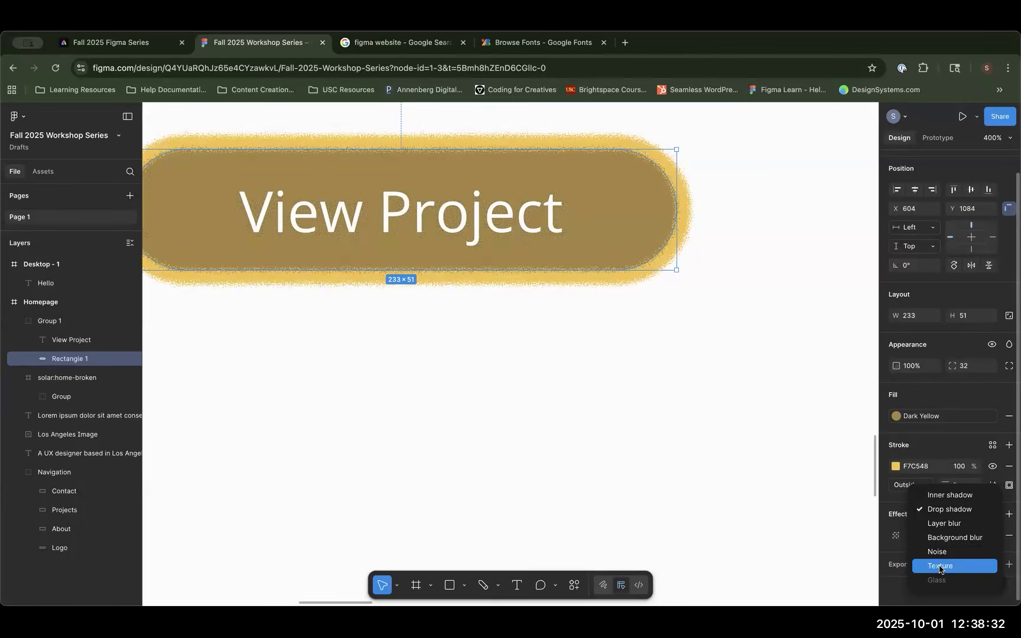
key("Escape")
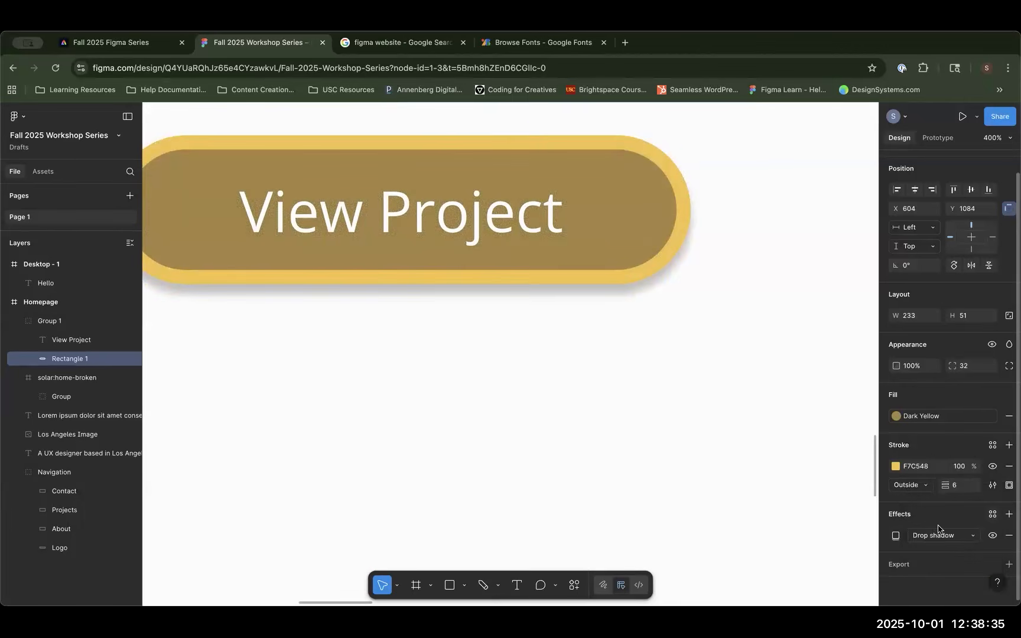
left_click(895, 536)
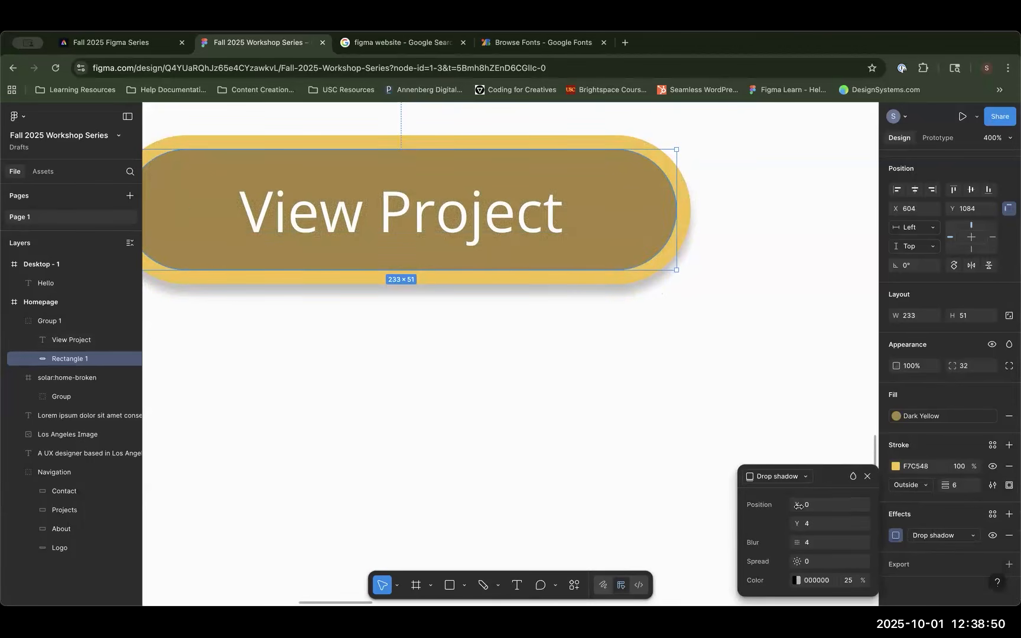
left_click_drag(797, 506, 799, 562)
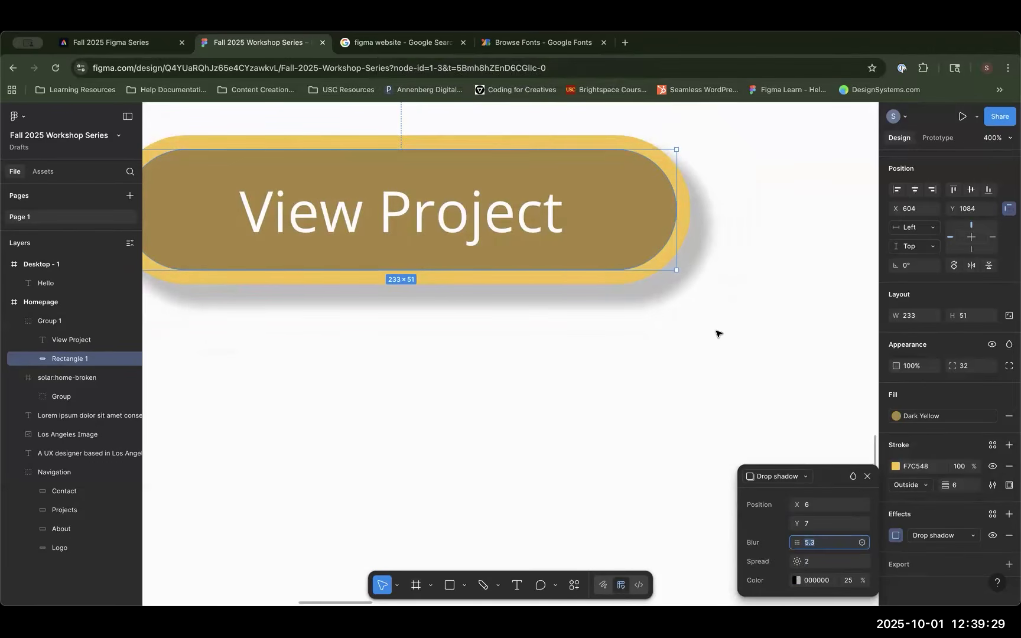
Step: Change the button's drop shadow colour to the dark yellow BB9A07
left_click(795, 581)
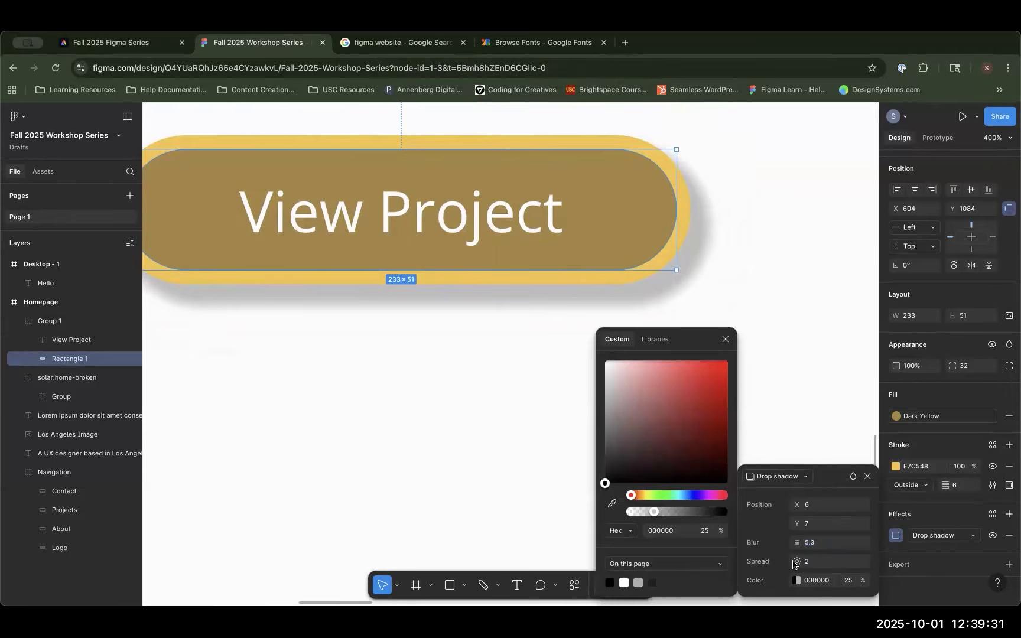
left_click_drag(638, 499, 724, 394)
left_click(635, 466)
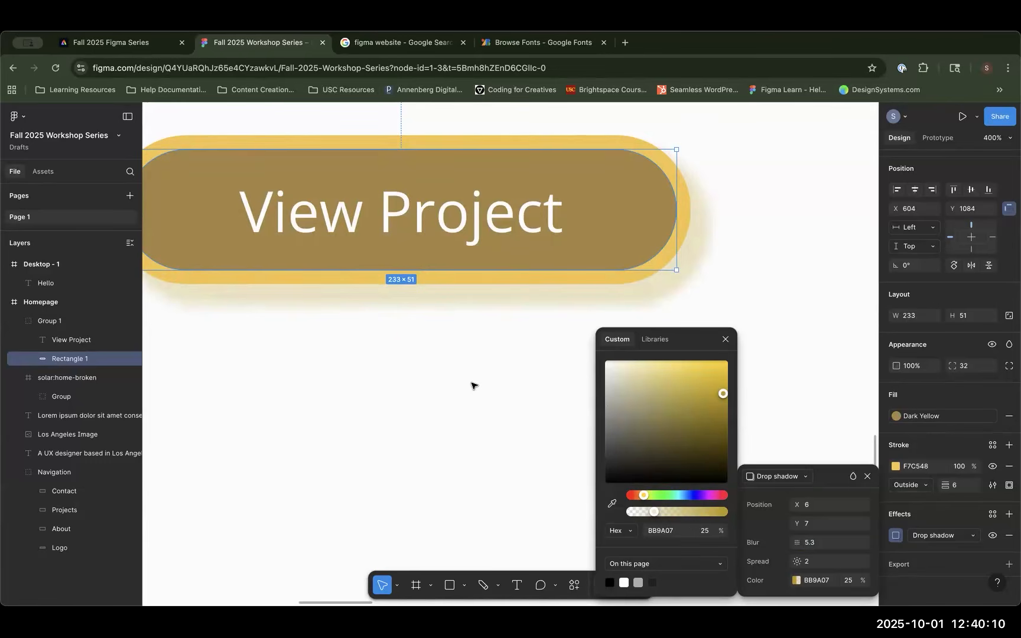
Step: Leave the design file for the file browser and open the Community resources
left_click(23, 117)
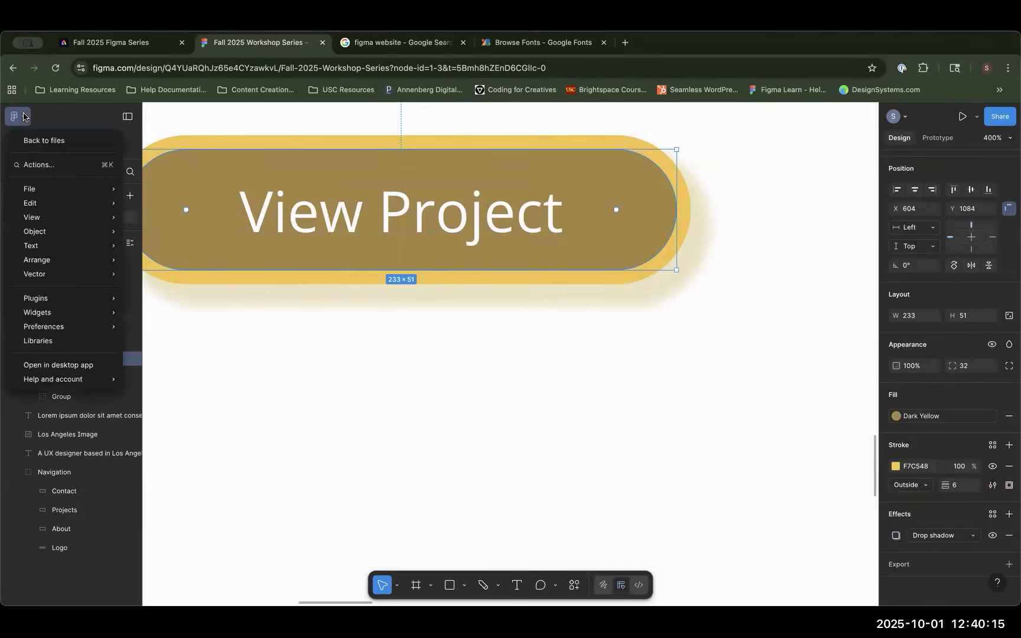
mouse_move(69, 384)
left_click(25, 120)
left_click(24, 120)
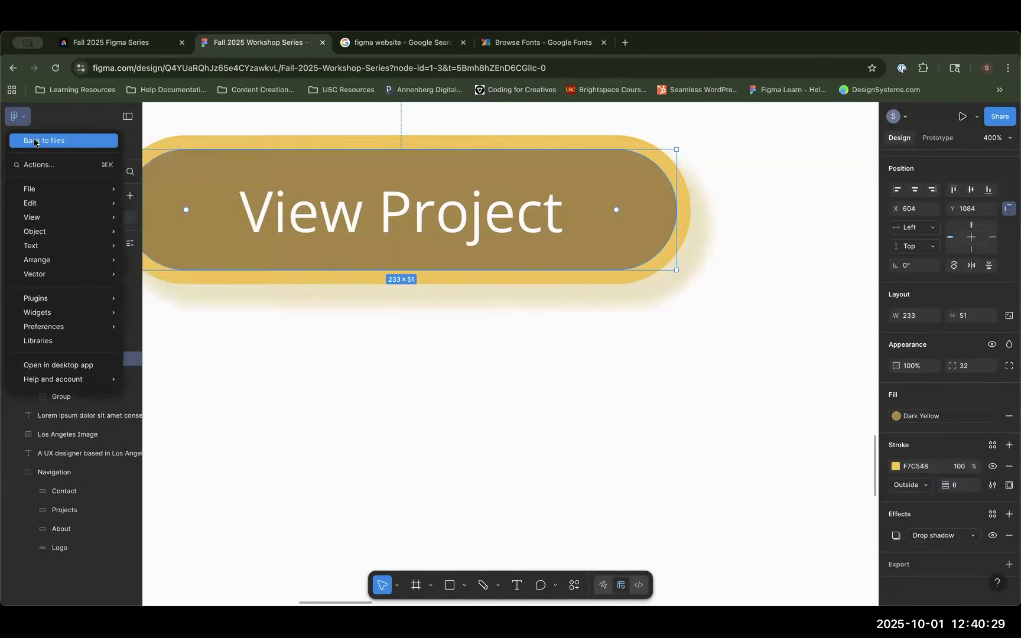
left_click(34, 143)
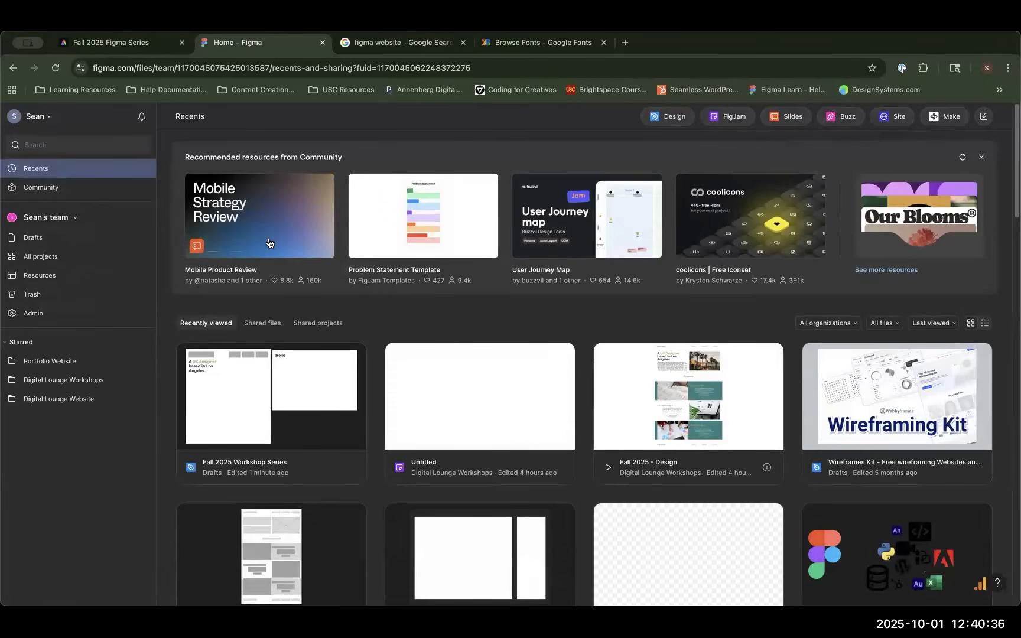
left_click(40, 189)
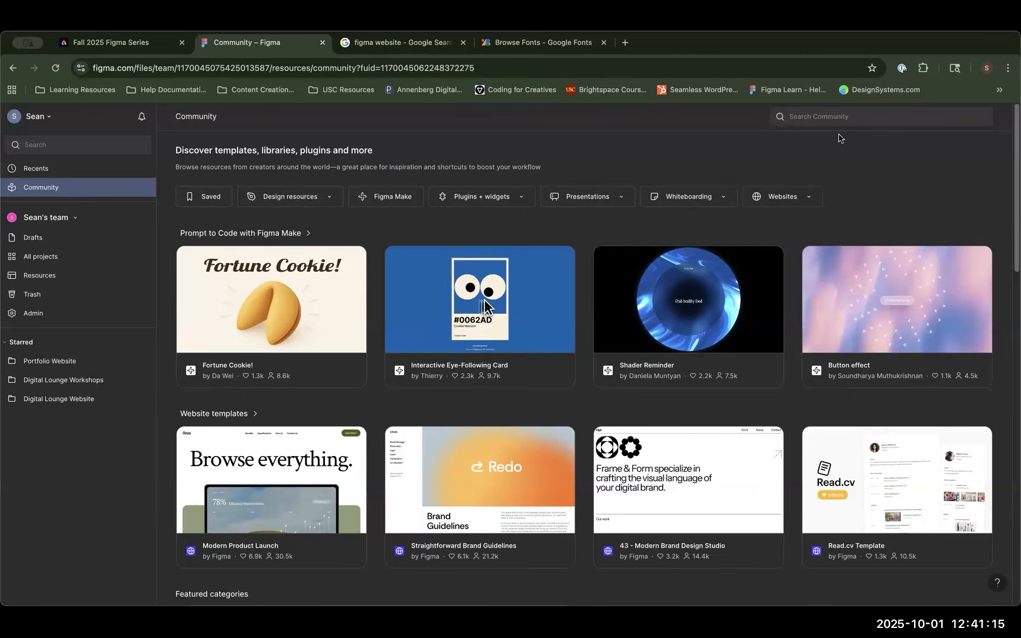
Step: Search the Community resources for "chrome" and for "macOS"
left_click(860, 122)
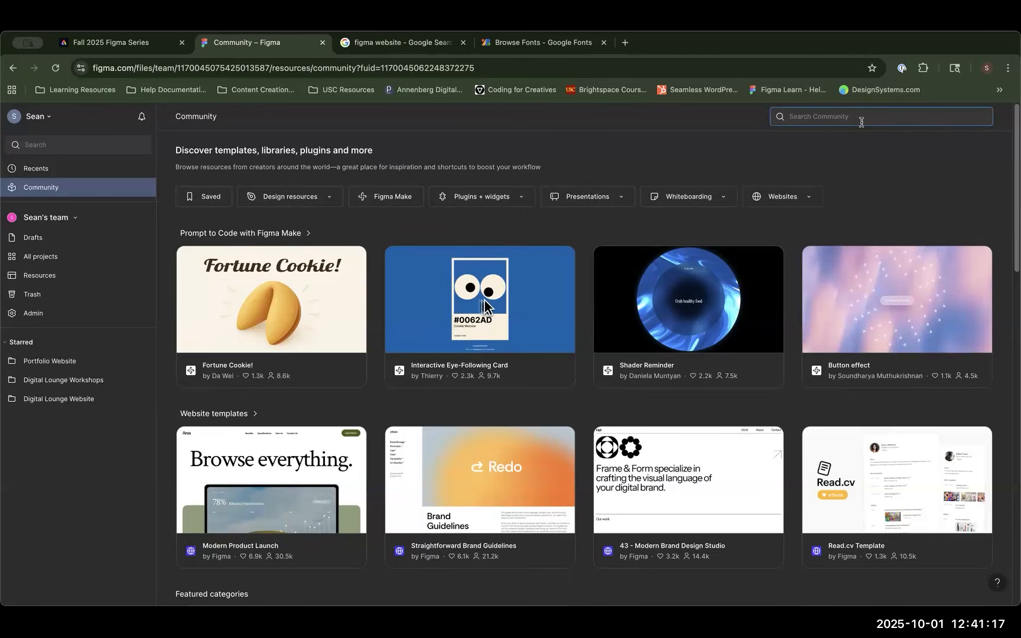
type("chrome")
key("Return")
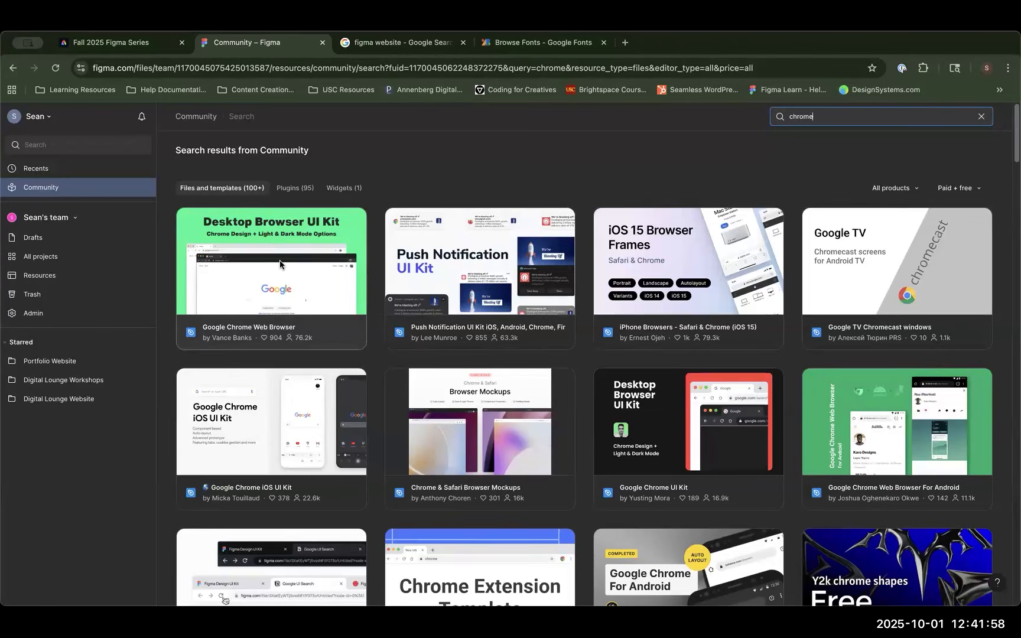
key("super+a")
type("macOS")
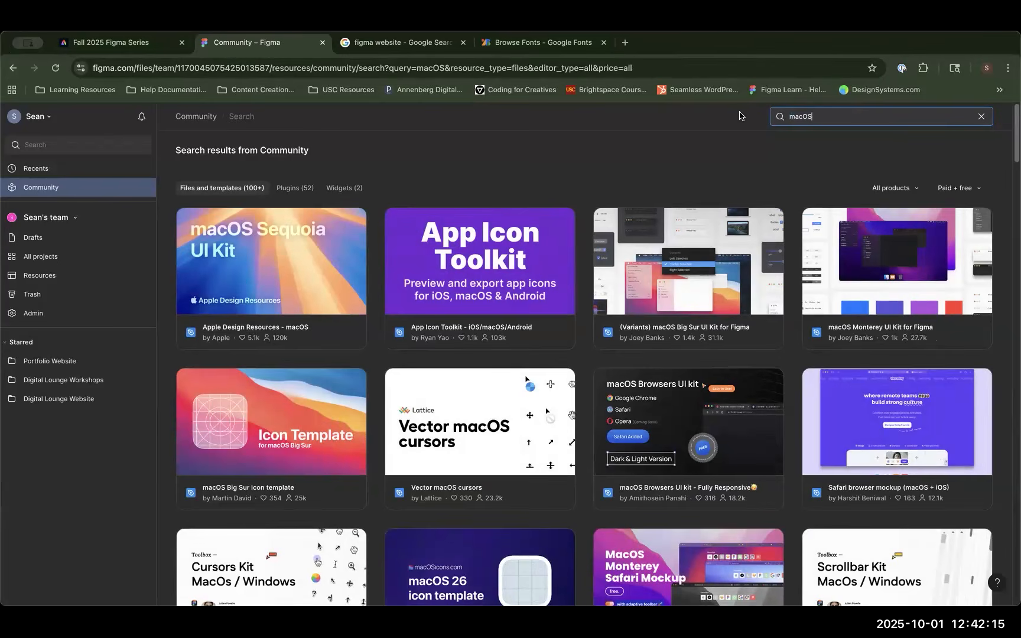
Step: Open the Apple Design Resources - macOS UI kit as a design file
left_click(276, 271)
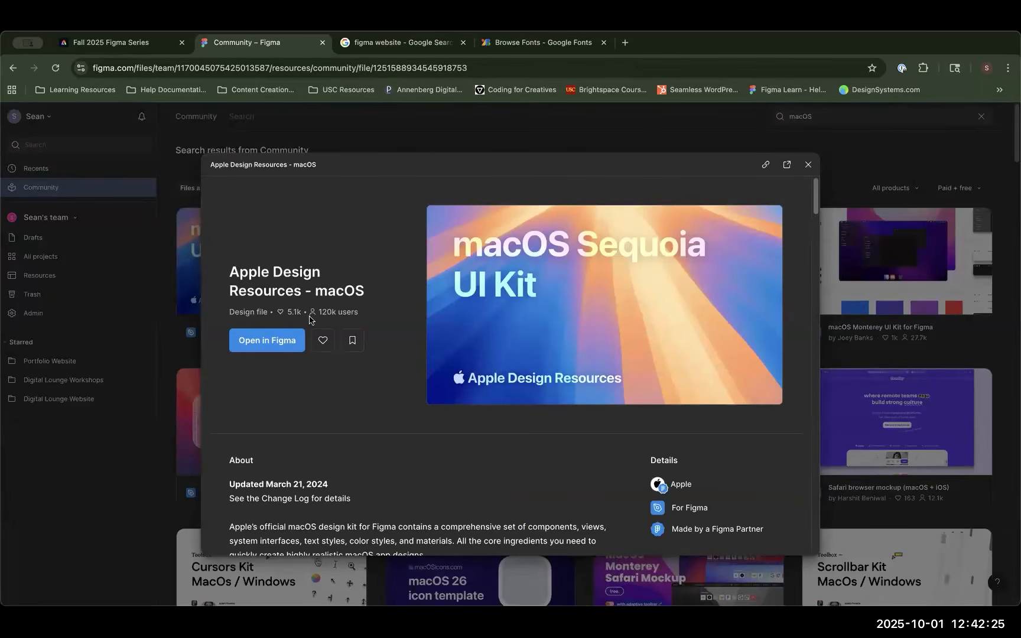
left_click(255, 352)
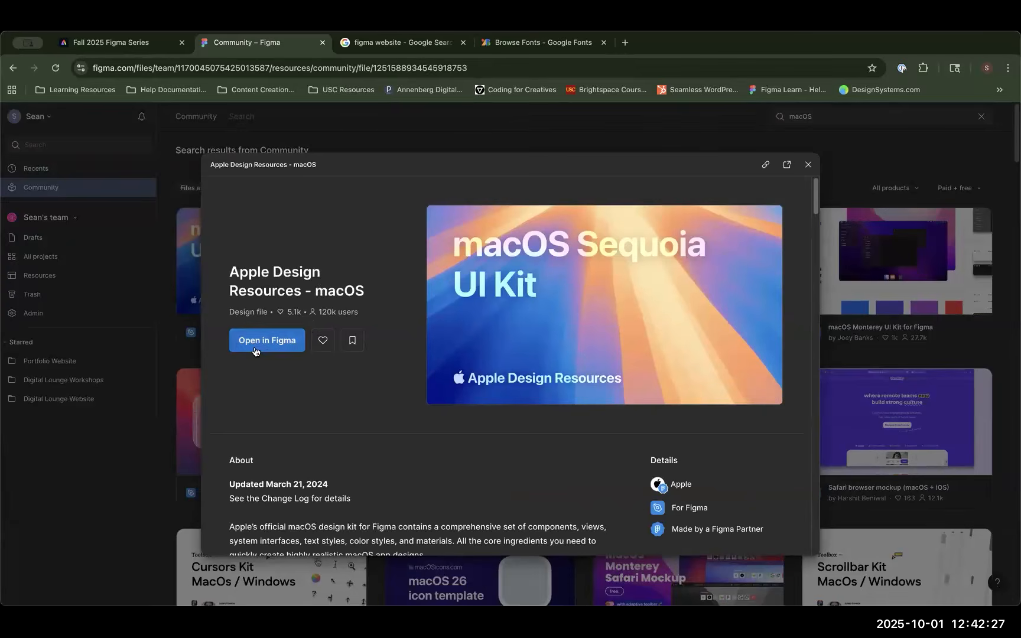
left_click(255, 352)
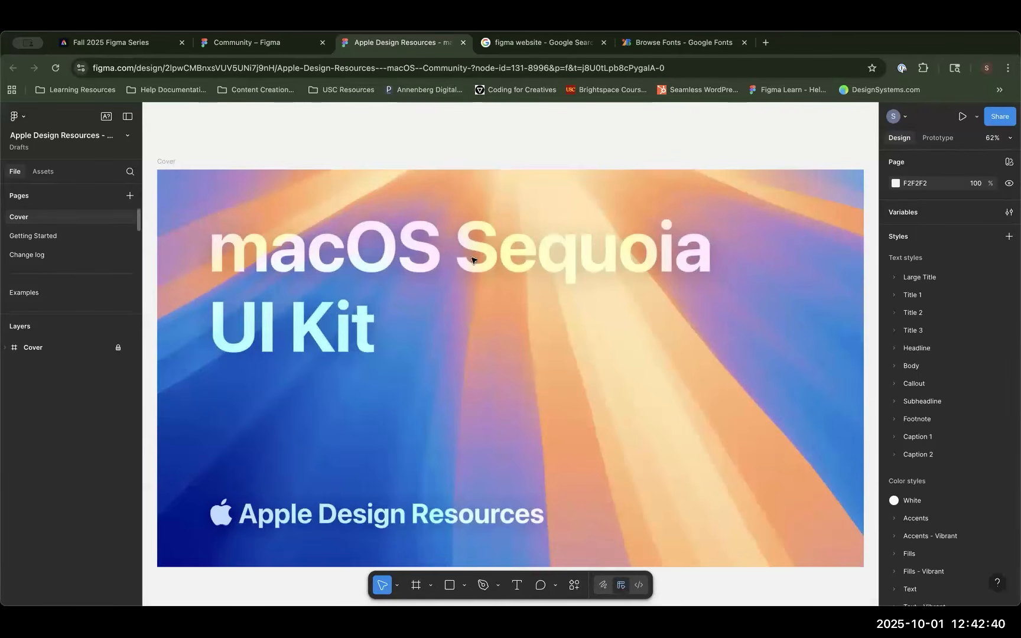
Step: Look through the UI kit's Getting Started, Change log, Examples and Arrow Buttons pages
left_click(46, 237)
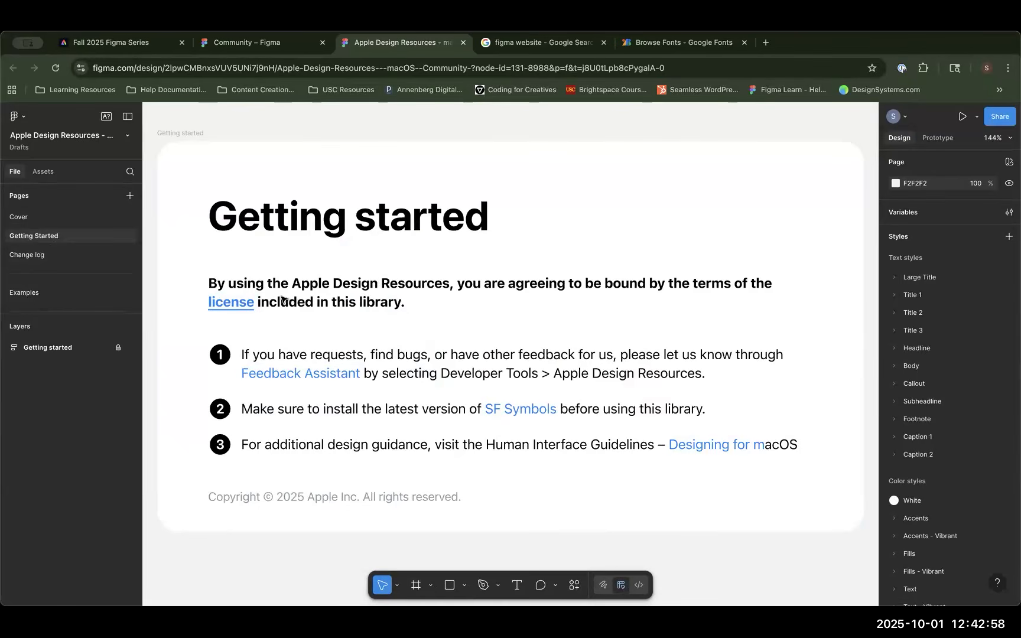
left_click(27, 255)
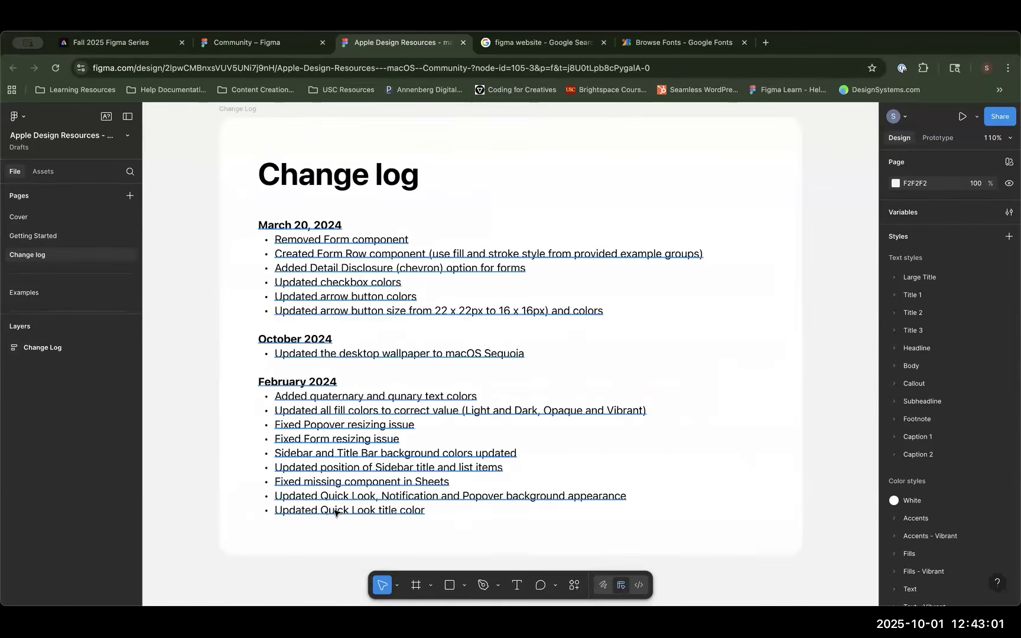
scroll(53, 238, "down", 2)
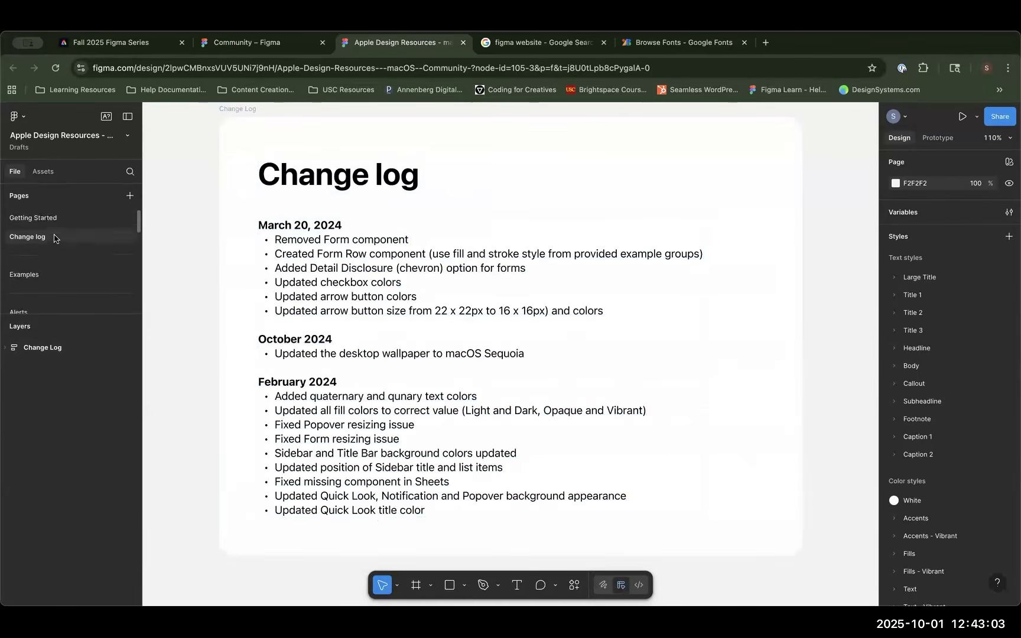
left_click(59, 256)
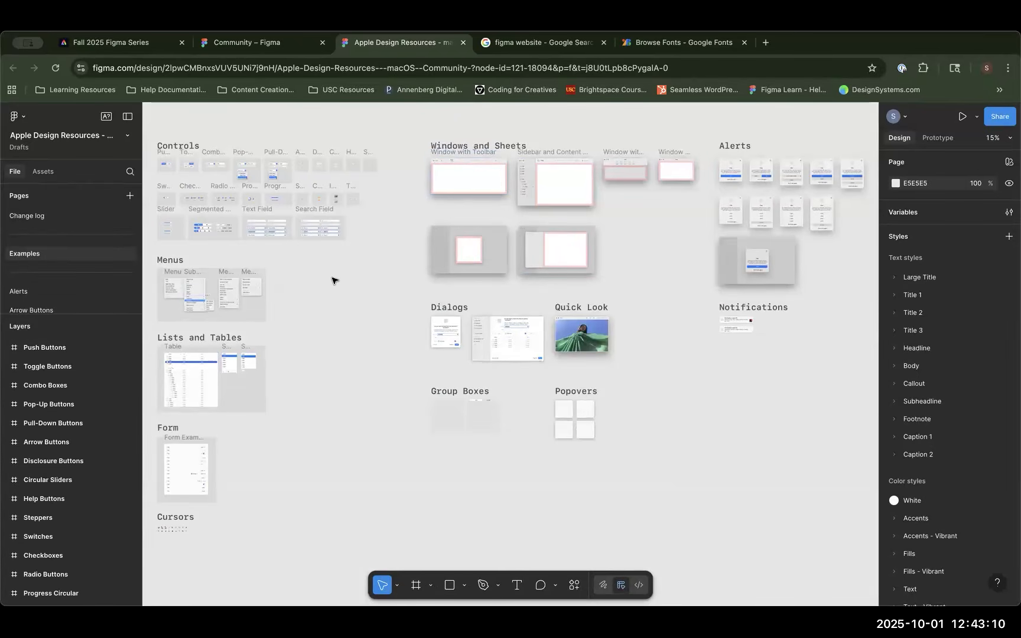
key("shift+0")
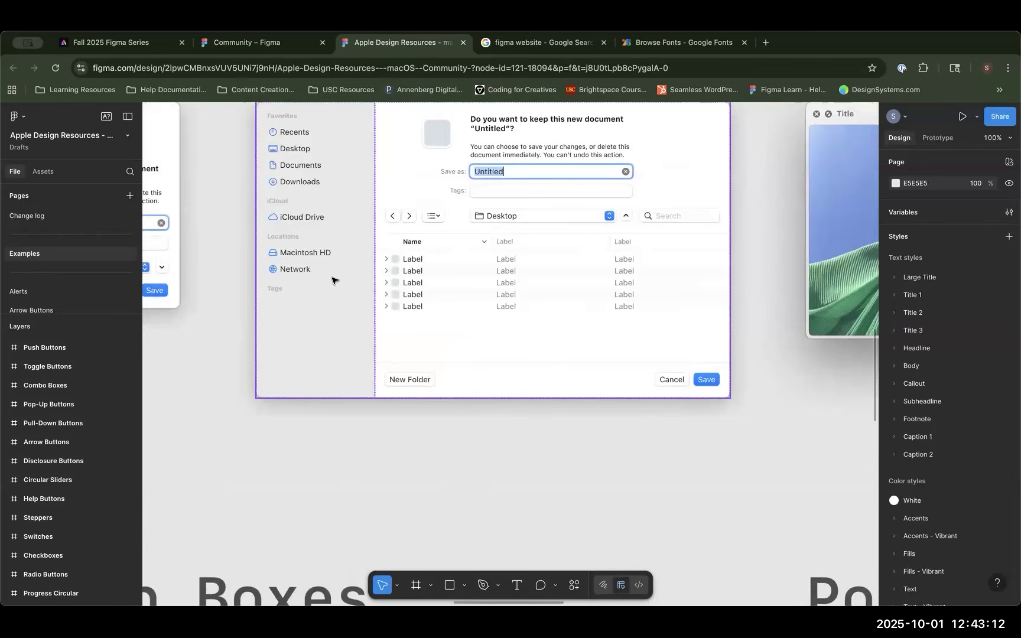
scroll(403, 315, "up", 5)
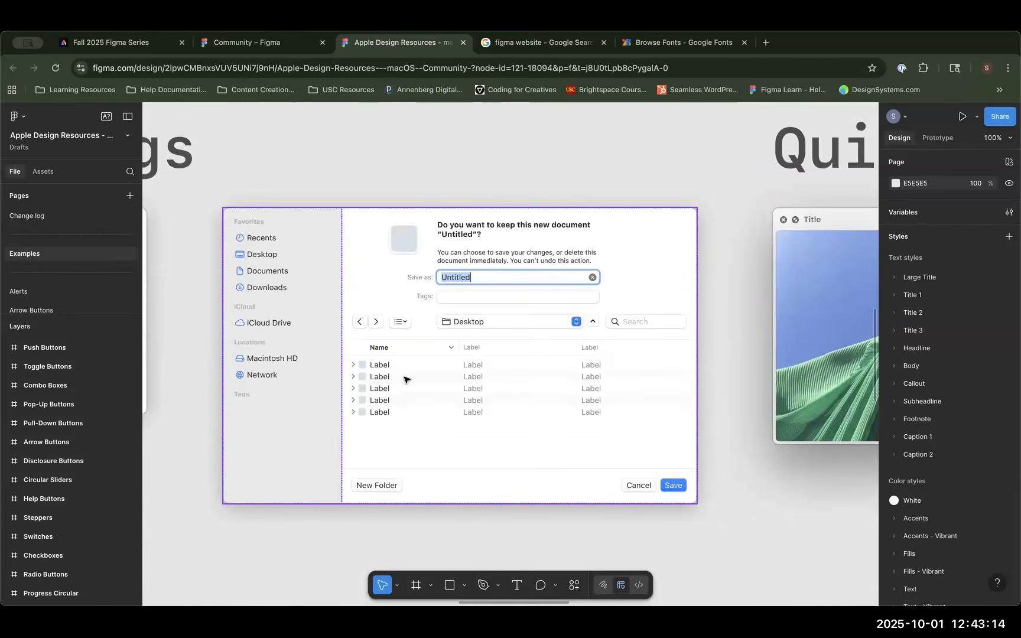
scroll(615, 317, "right", 6)
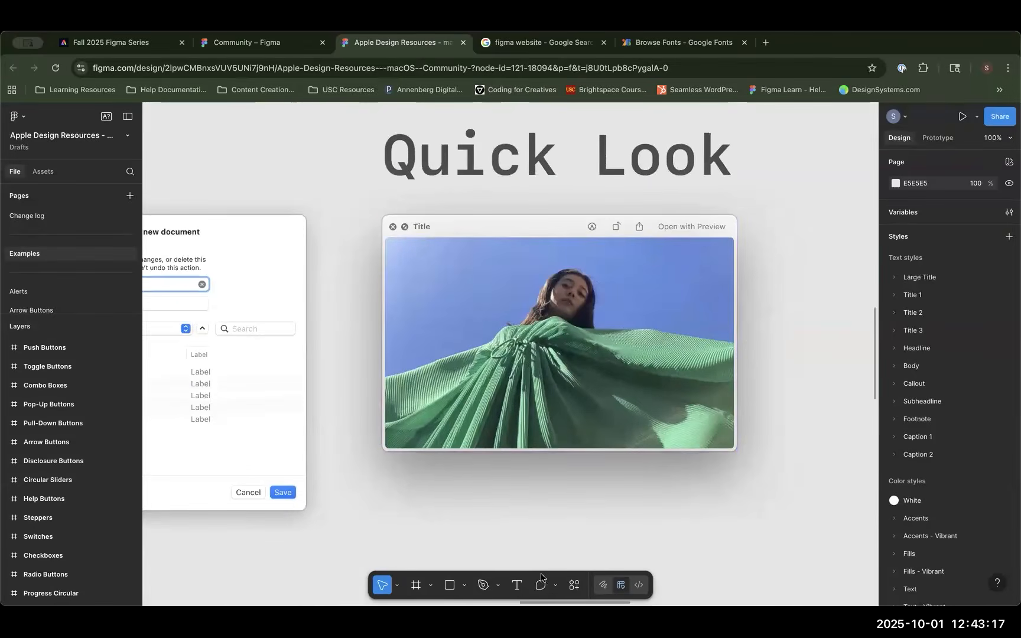
scroll(532, 473, "up", 10)
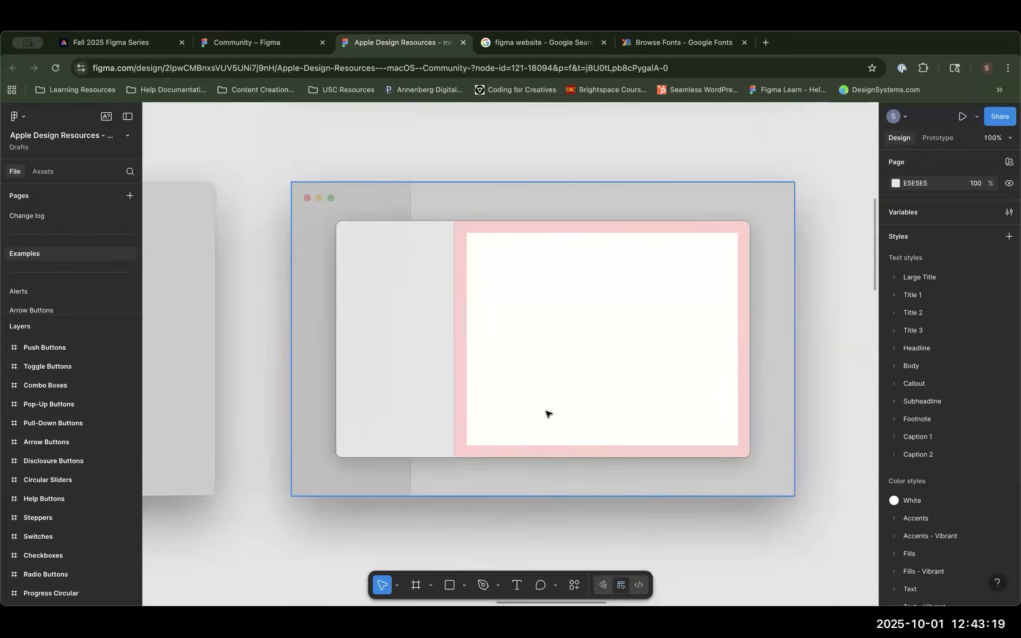
scroll(61, 255, "down", 2)
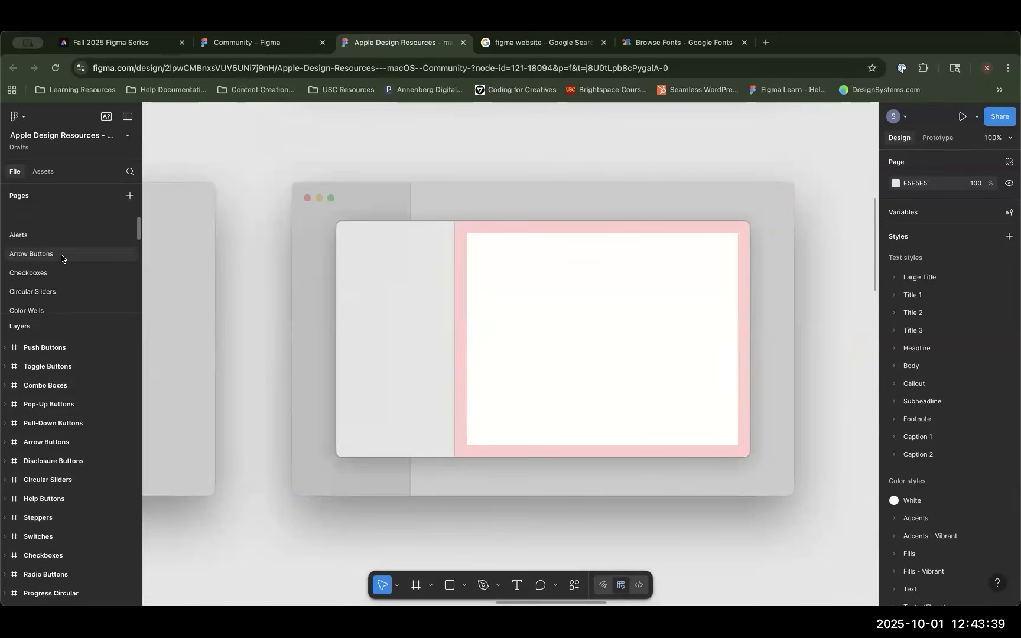
left_click(61, 258)
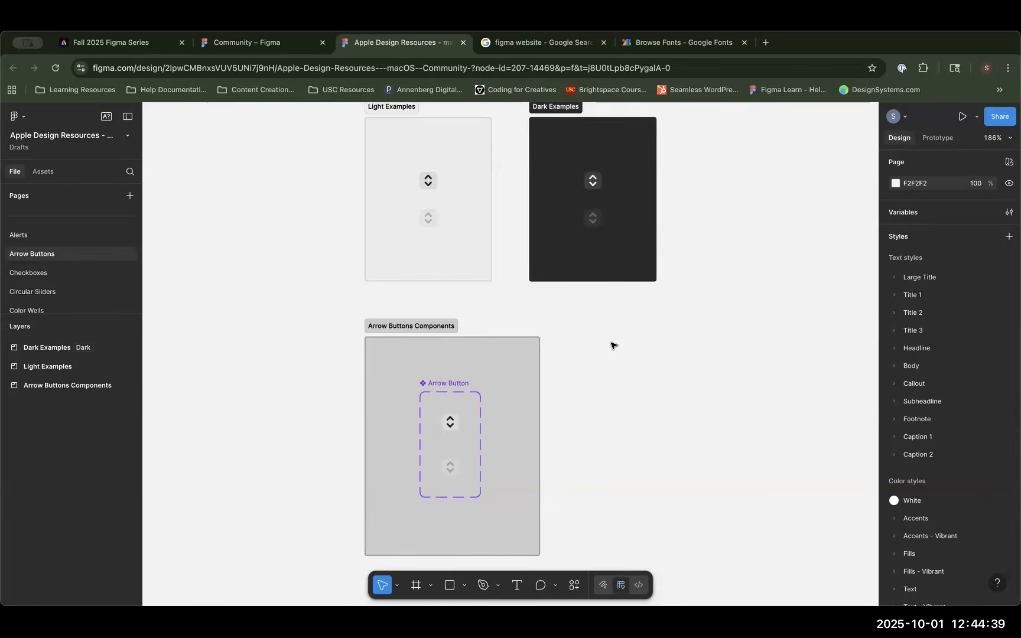
left_click(397, 586)
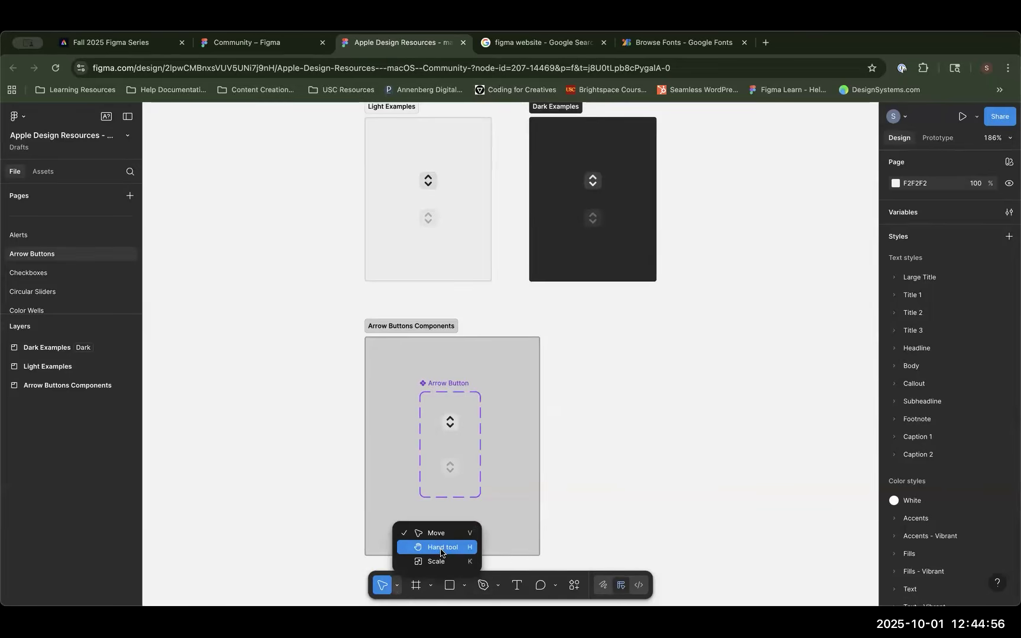
key("Escape")
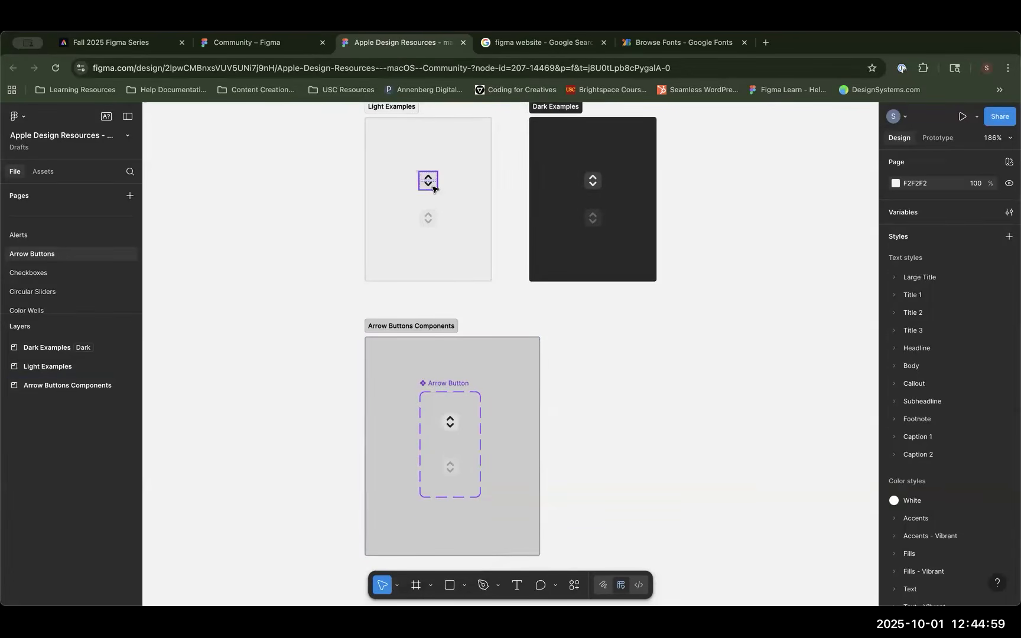
Step: Copy the enabled arrow button from the UI kit's Light Examples into the Homepage frame of the Fall 2025 Workshop Series file
left_click(428, 180)
left_click_drag(408, 161, 463, 198)
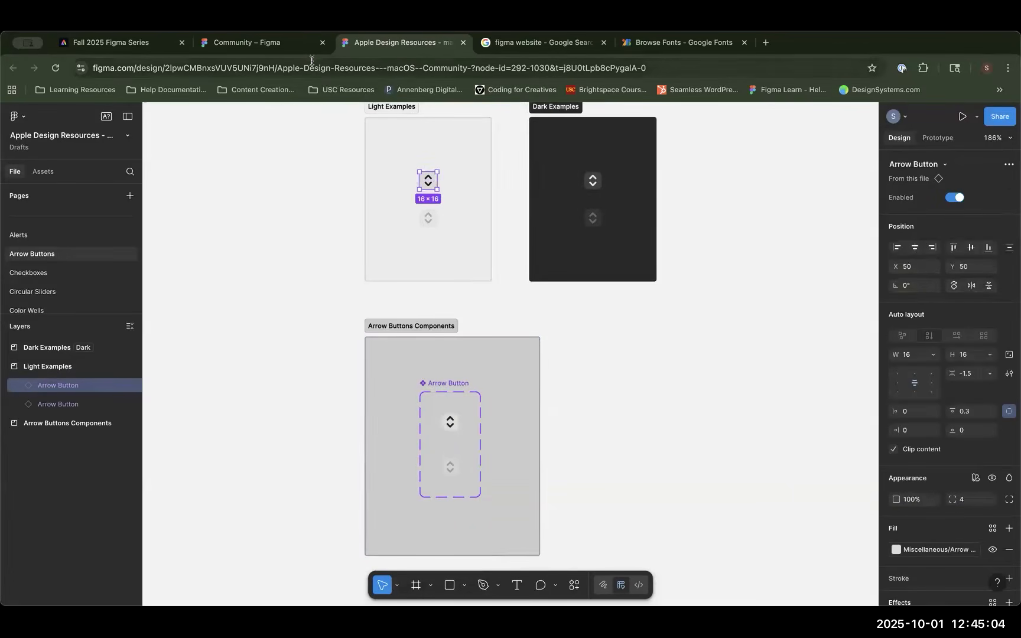
left_click(254, 42)
left_click(78, 150)
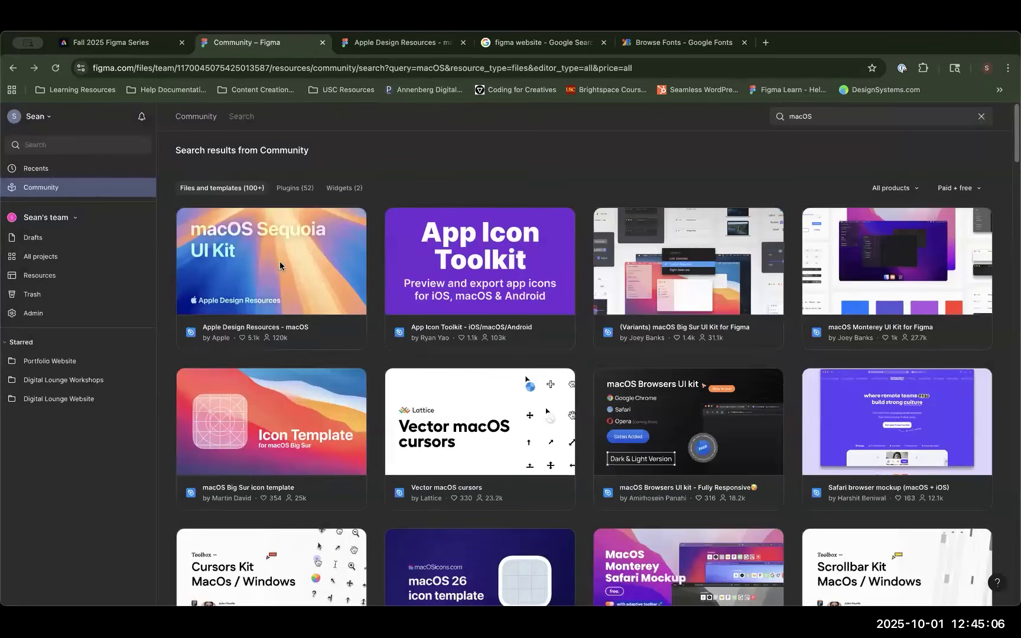
left_click(36, 169)
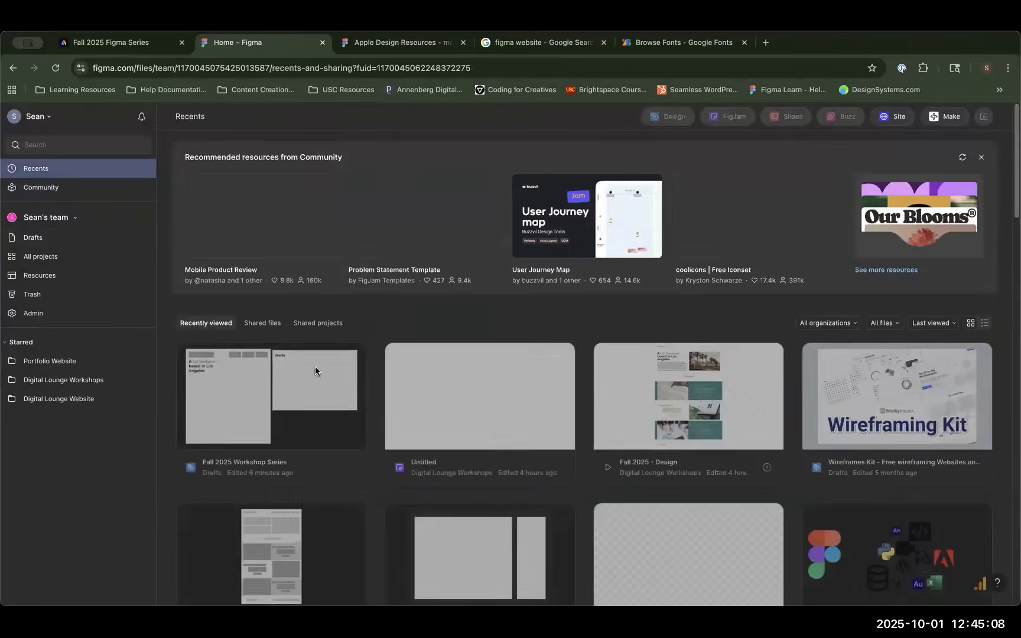
left_click(315, 367)
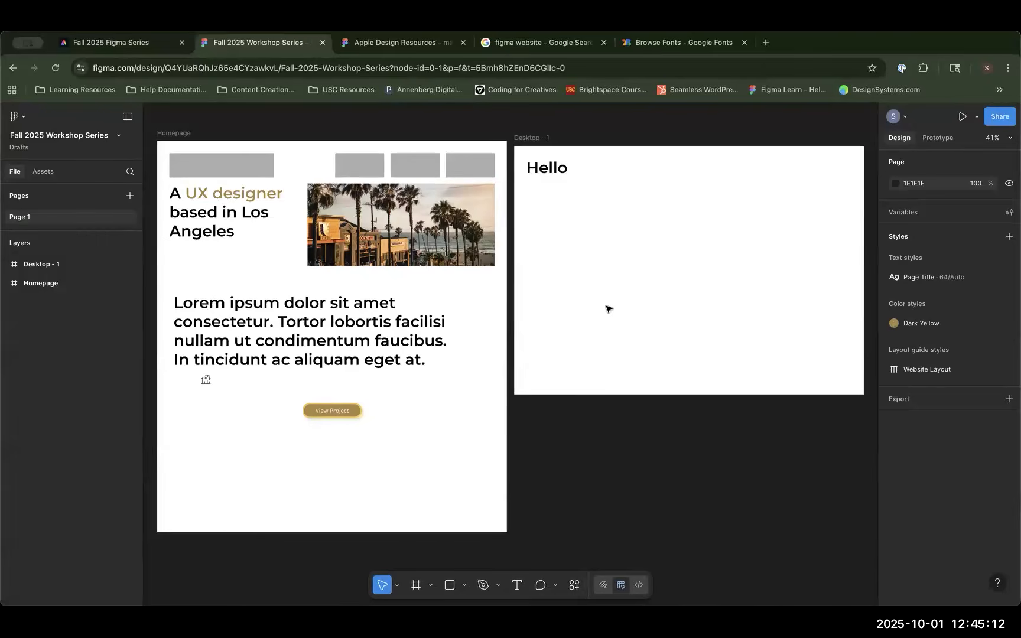
key("super+v")
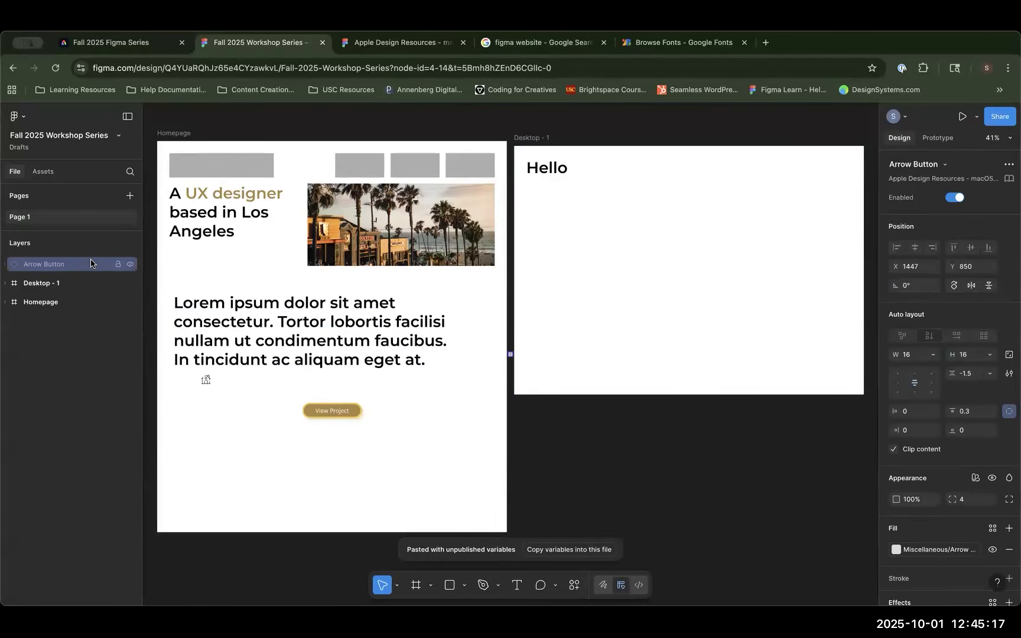
key("shift+2")
Step: Go back to the macOS UI kit and look through its list of component pages
left_click(422, 52)
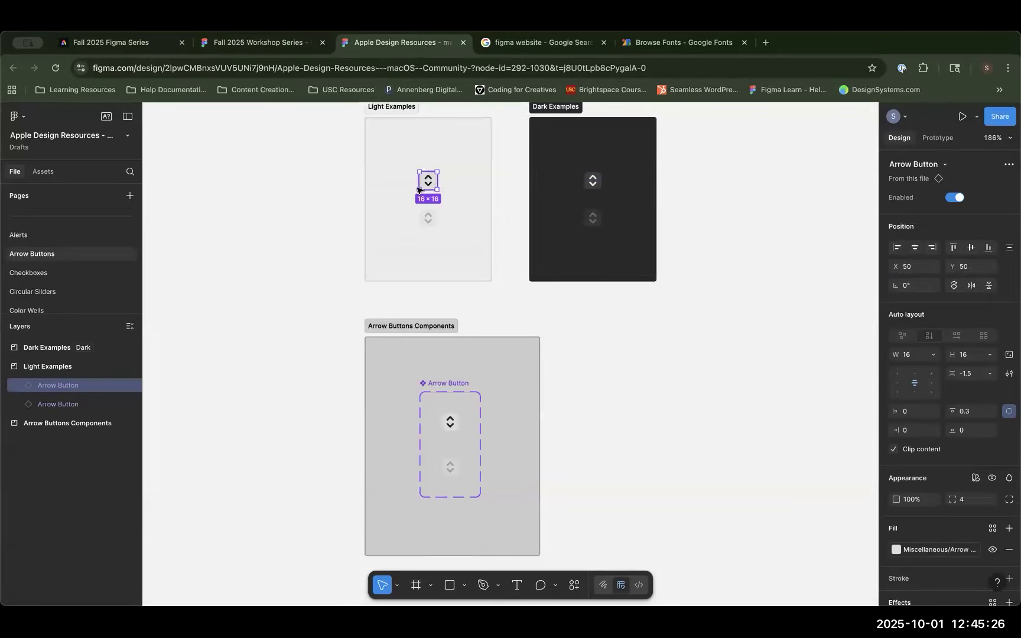
left_click_drag(412, 161, 456, 198)
scroll(85, 262, "down", 10)
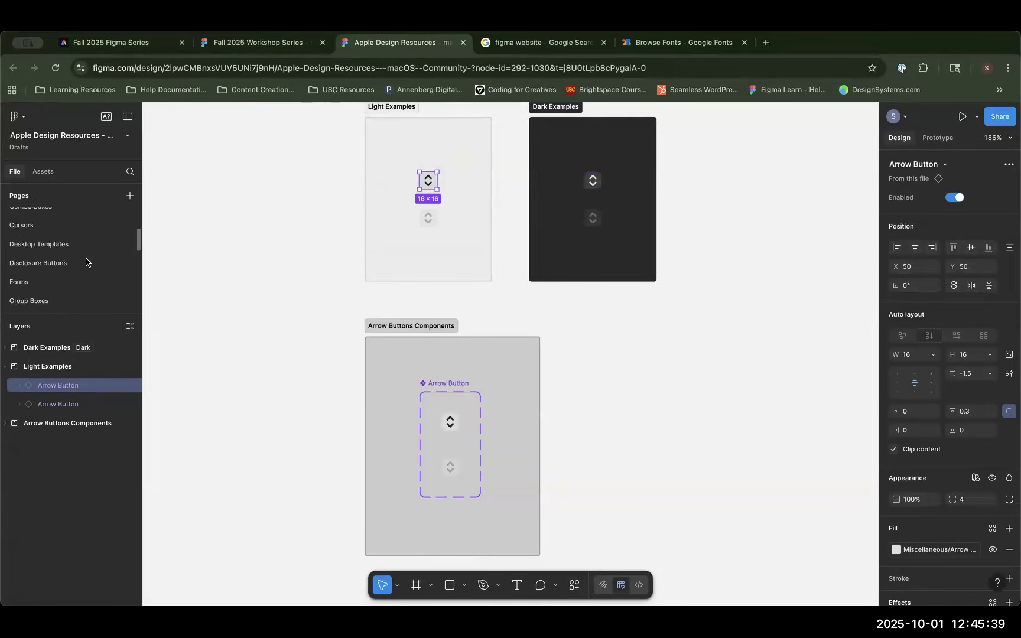
scroll(86, 262, "up", 10)
scroll(84, 263, "down", 3)
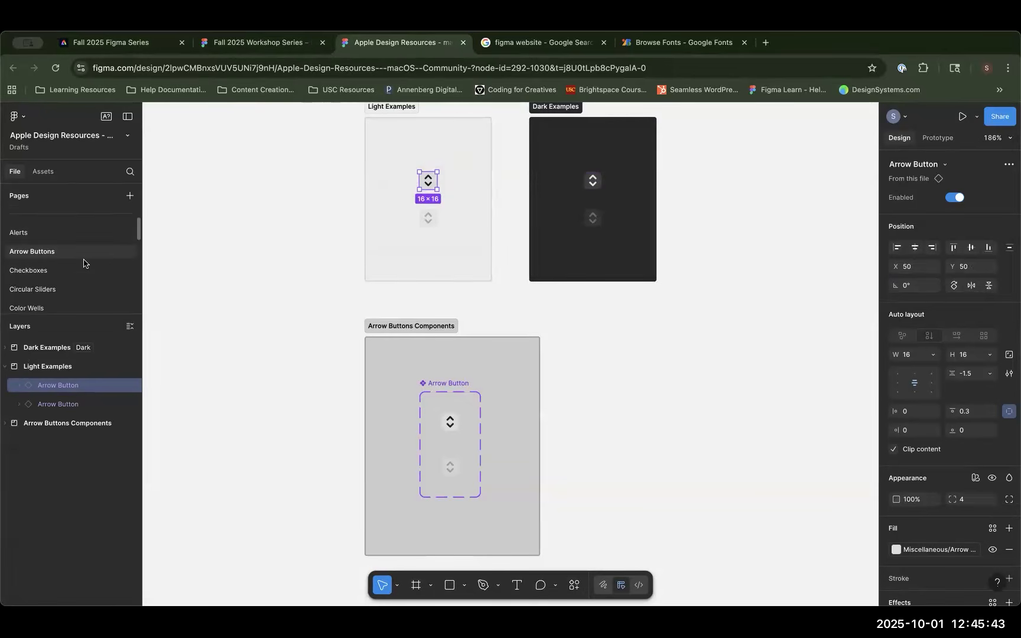
Step: Return to the Fall 2025 Workshop Series design file and present the Homepage frame as a prototype
left_click(239, 43)
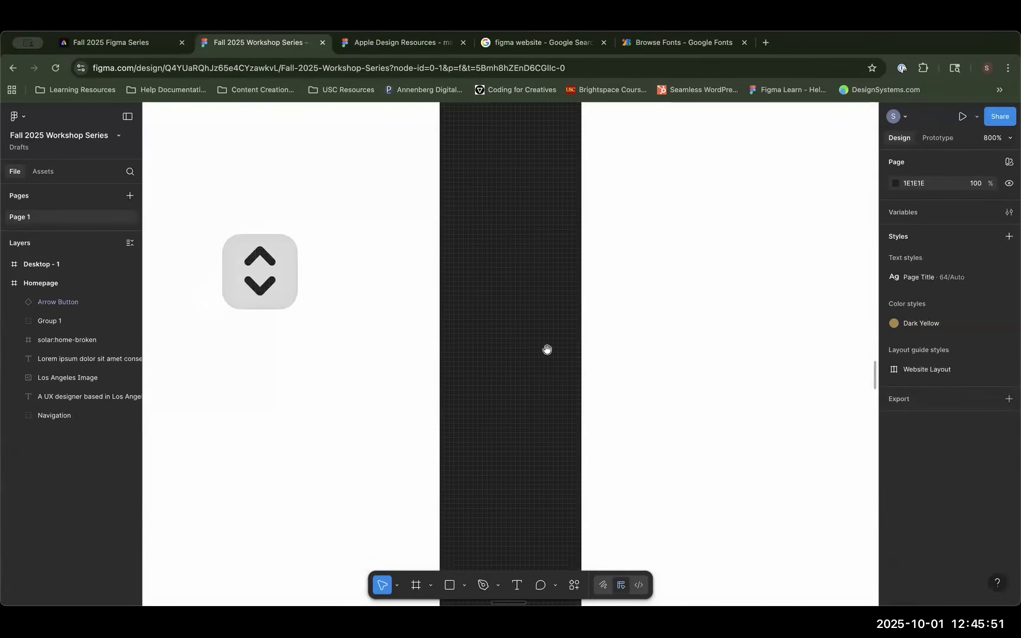
scroll(742, 412, "left", 5)
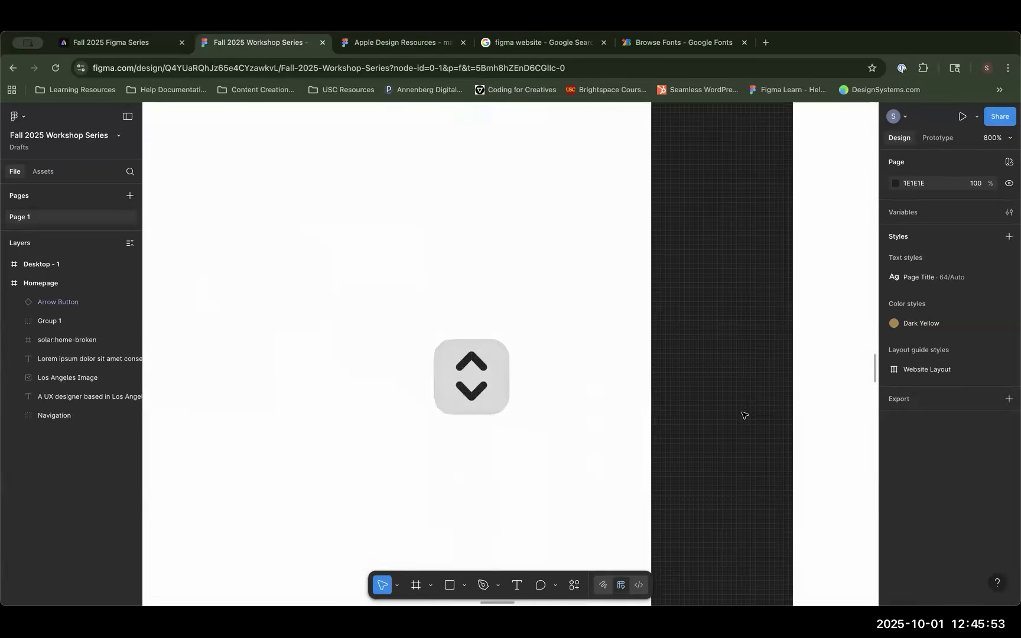
key("super+minus")
key("super+minus")
key("super+minus")
key("space")
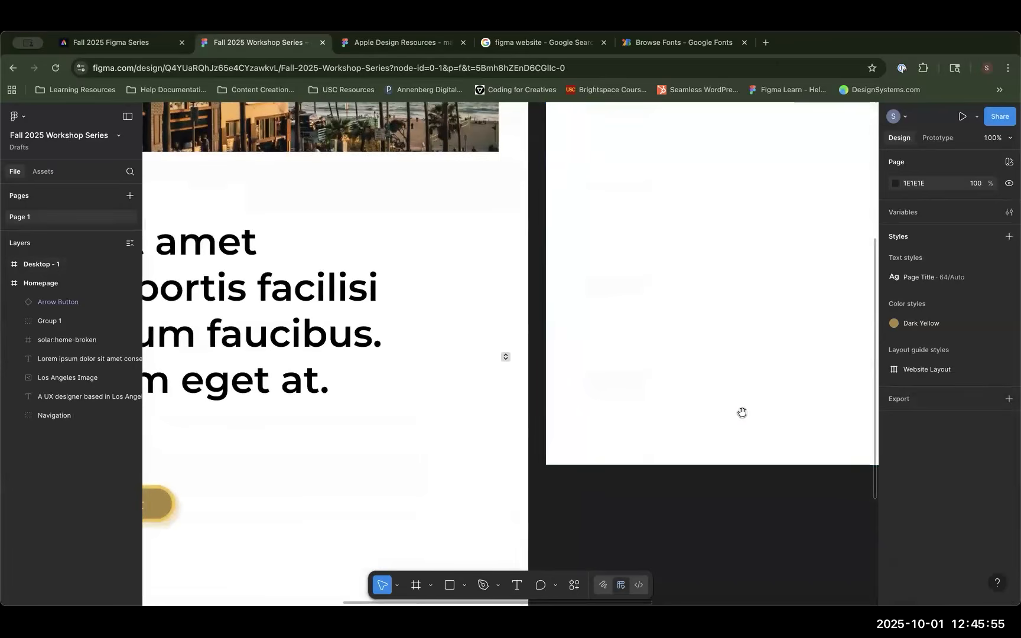
left_click_drag(487, 293, 777, 478)
left_click_drag(285, 211, 433, 508)
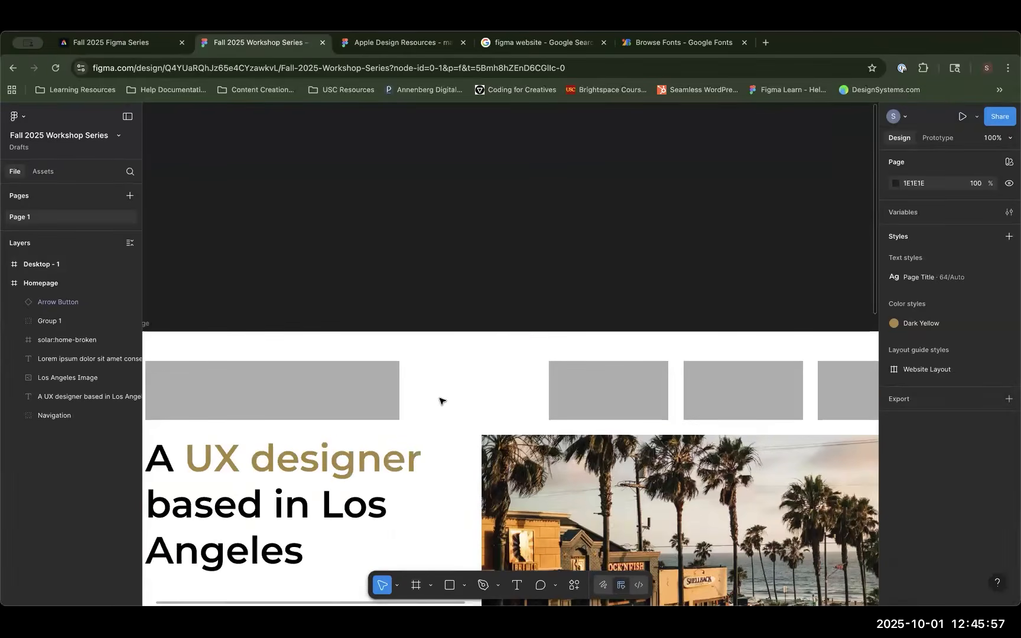
key("super+minus")
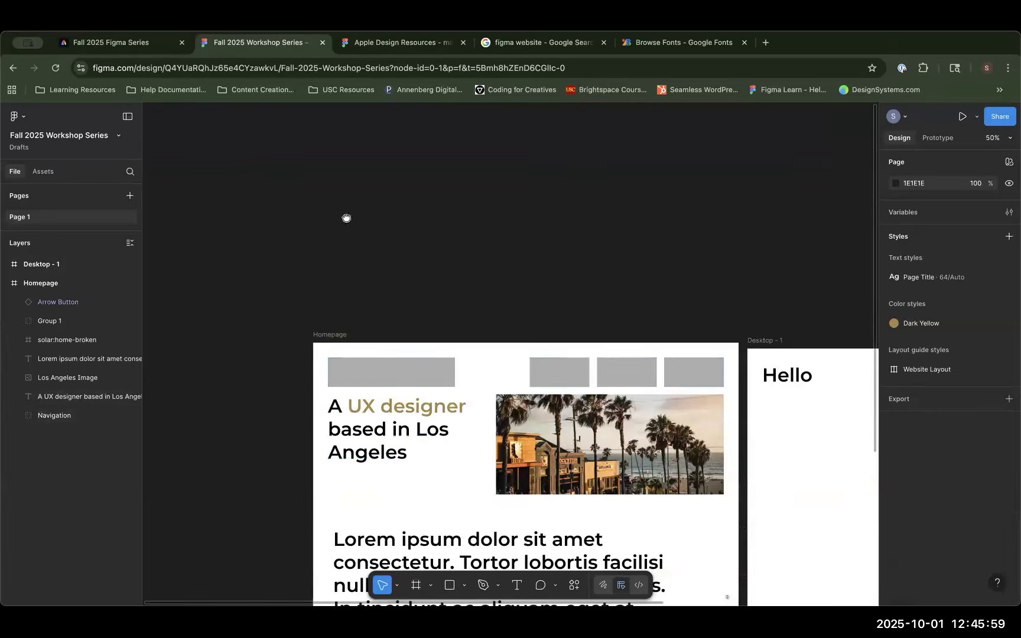
scroll(324, 239, "down", 3)
left_click(303, 253)
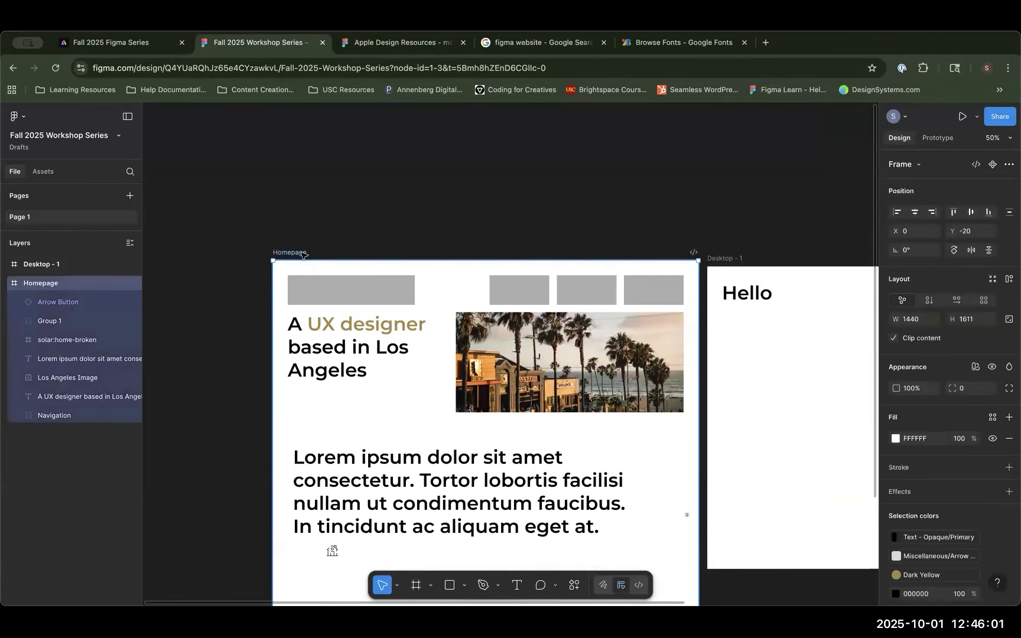
left_click(965, 117)
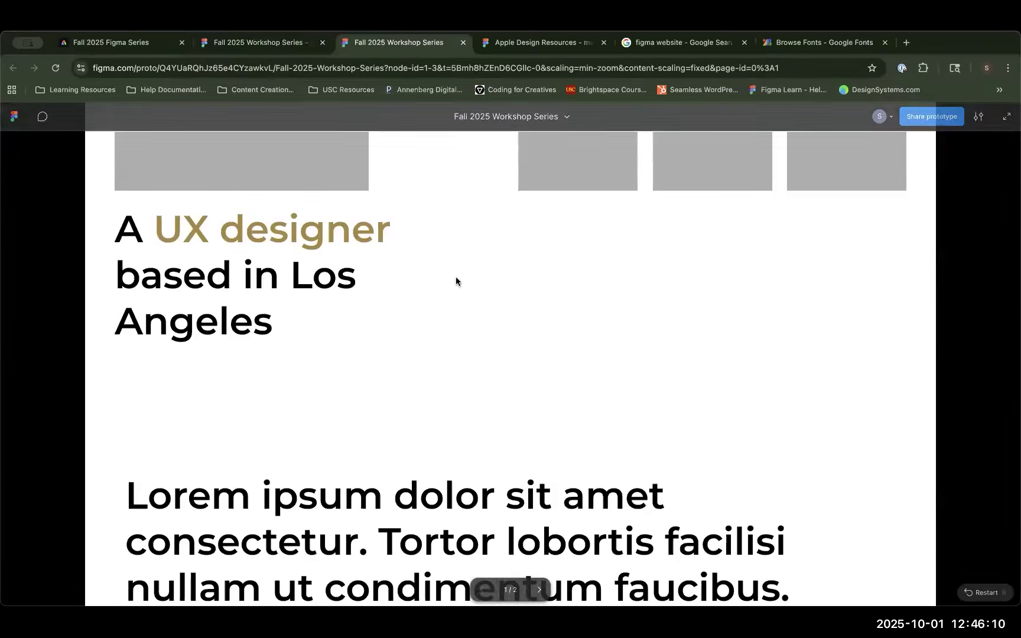
Step: Look over the presented homepage from the navigation blocks down to the View Project button and back up
scroll(667, 280, "down", 8)
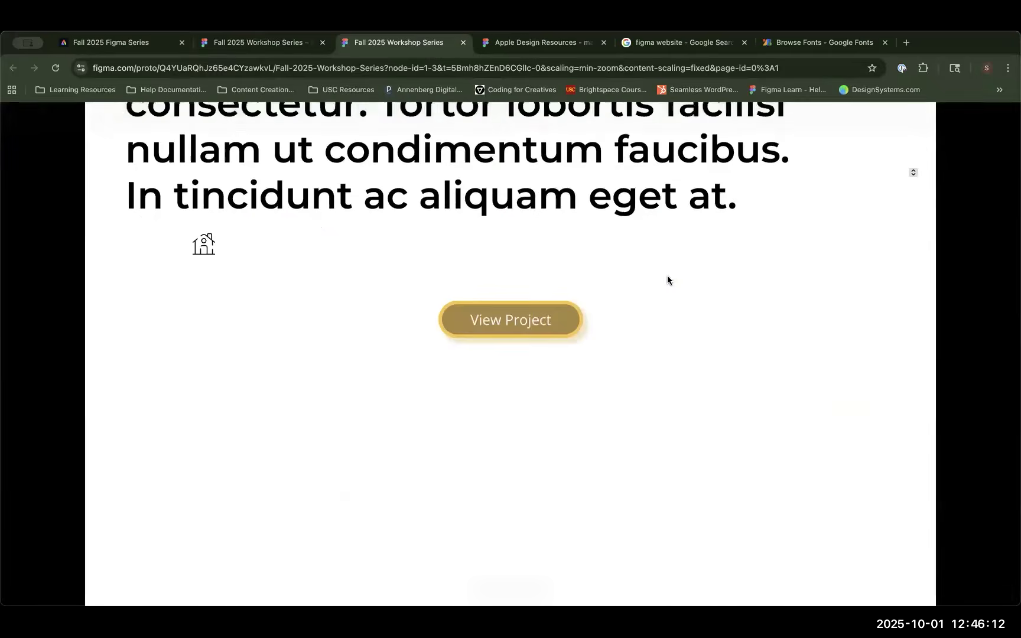
scroll(663, 271, "up", 10)
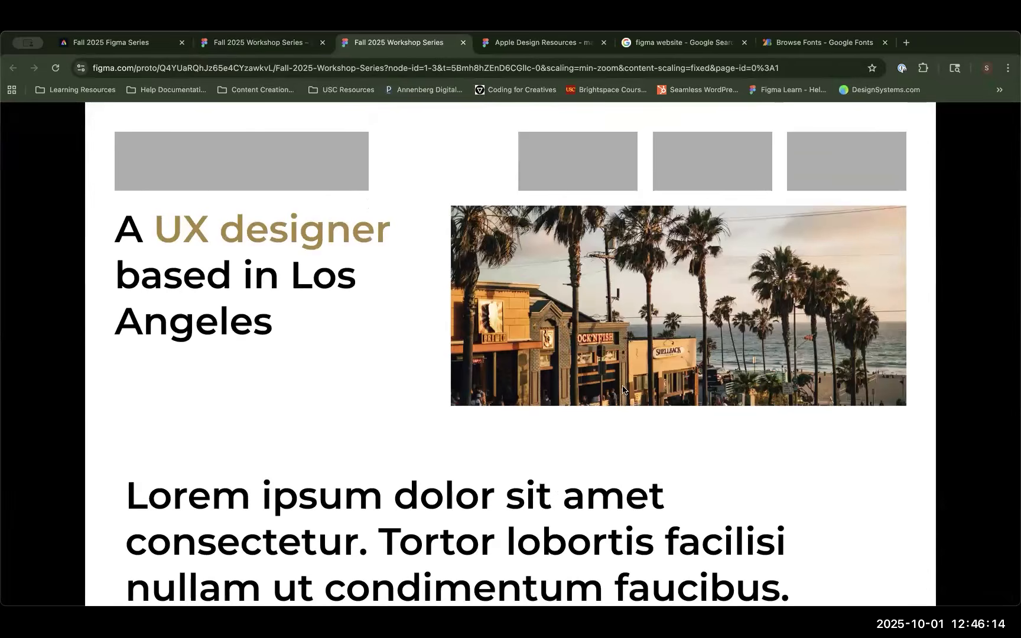
scroll(706, 298, "down", 8)
scroll(704, 296, "up", 8)
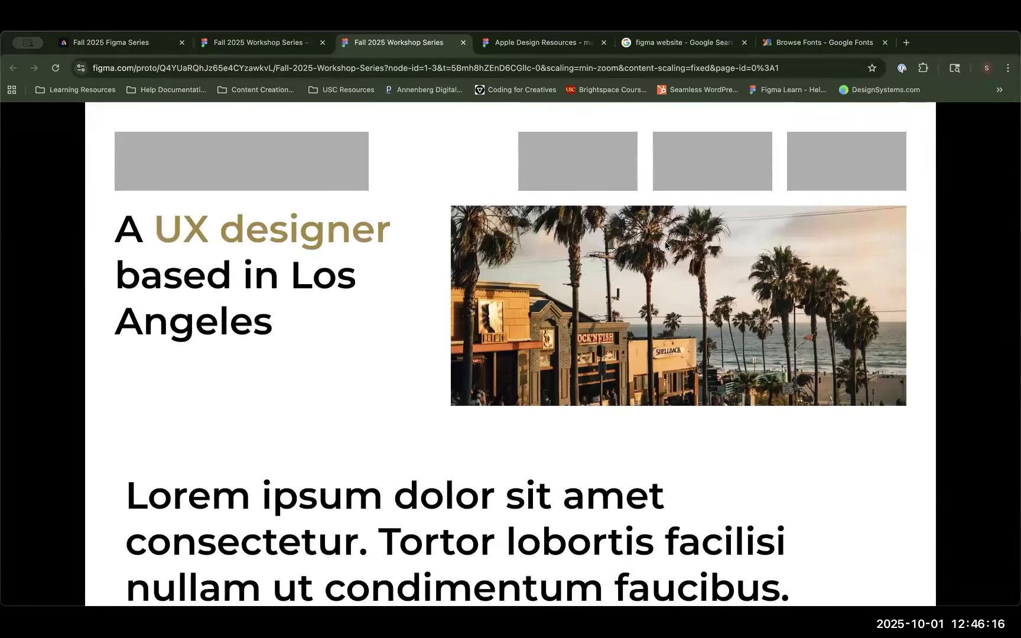
Step: Return to the design file, view the Homepage frame in the inline Preview window and close the preview
left_click(262, 46)
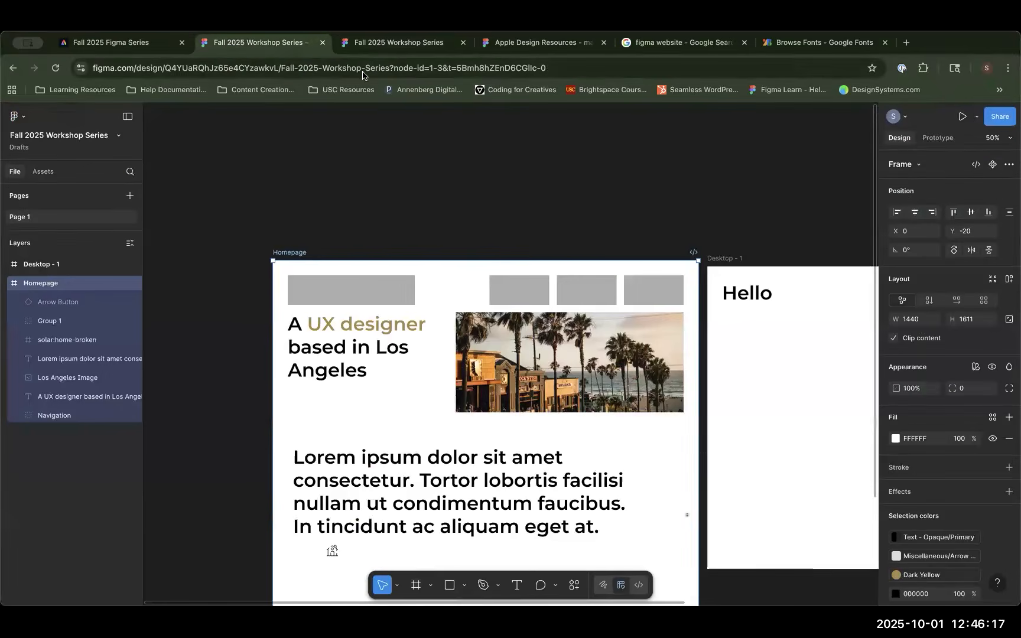
left_click(976, 118)
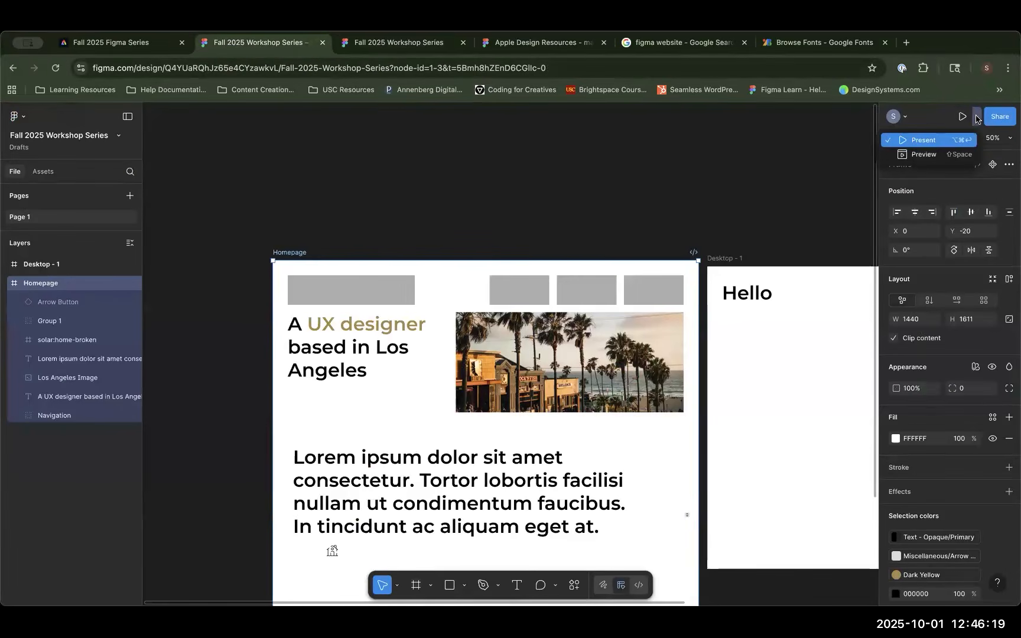
left_click(923, 154)
left_click_drag(390, 131, 563, 164)
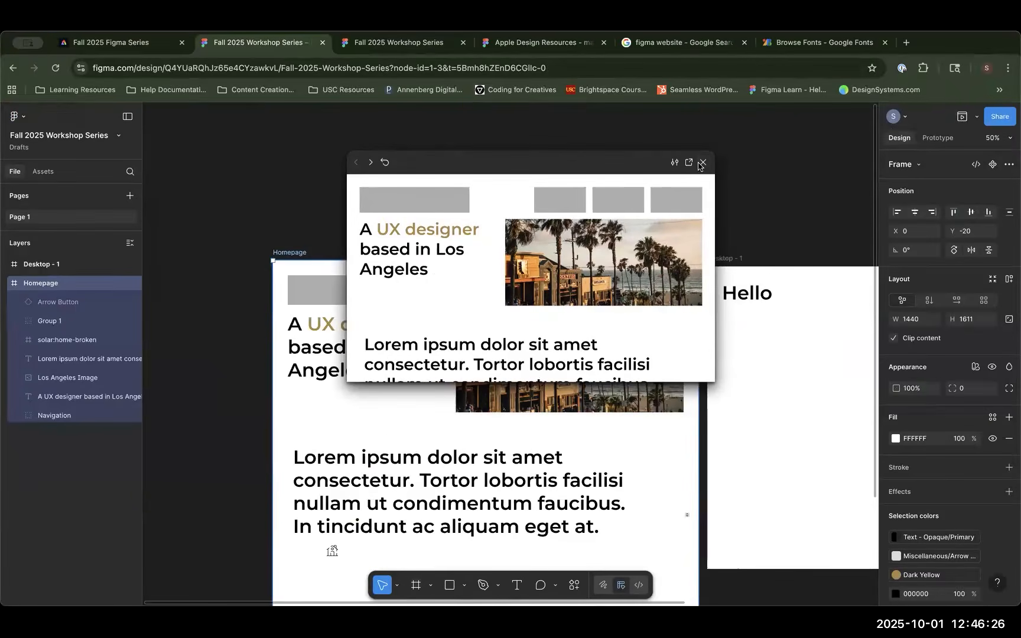
left_click(702, 162)
Step: Dismiss the Figma Make suggestion, show the prototype settings and compare them with the presented homepage
left_click(937, 137)
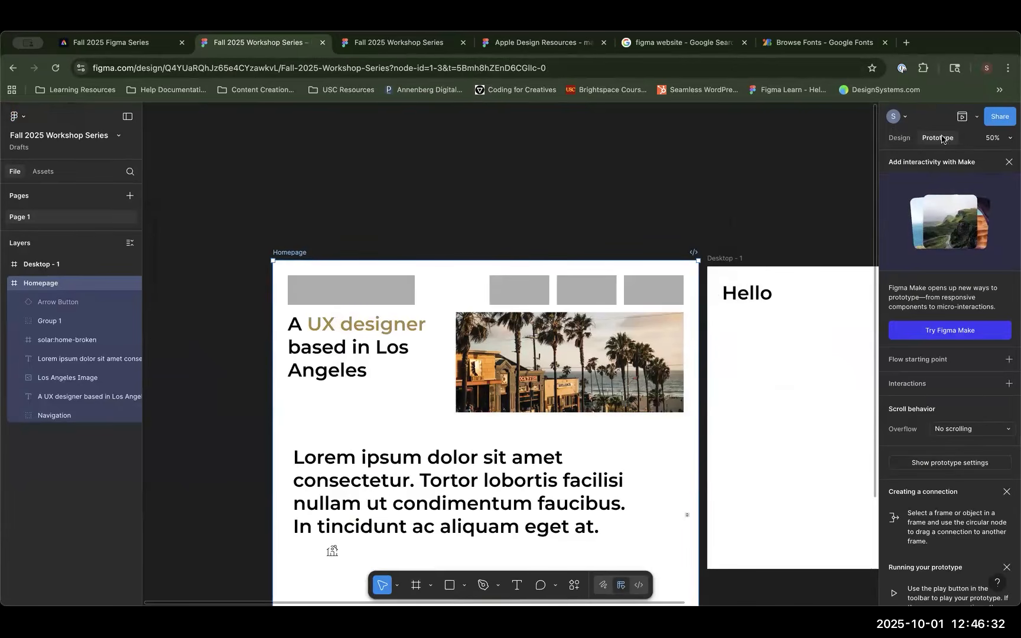
left_click(1009, 162)
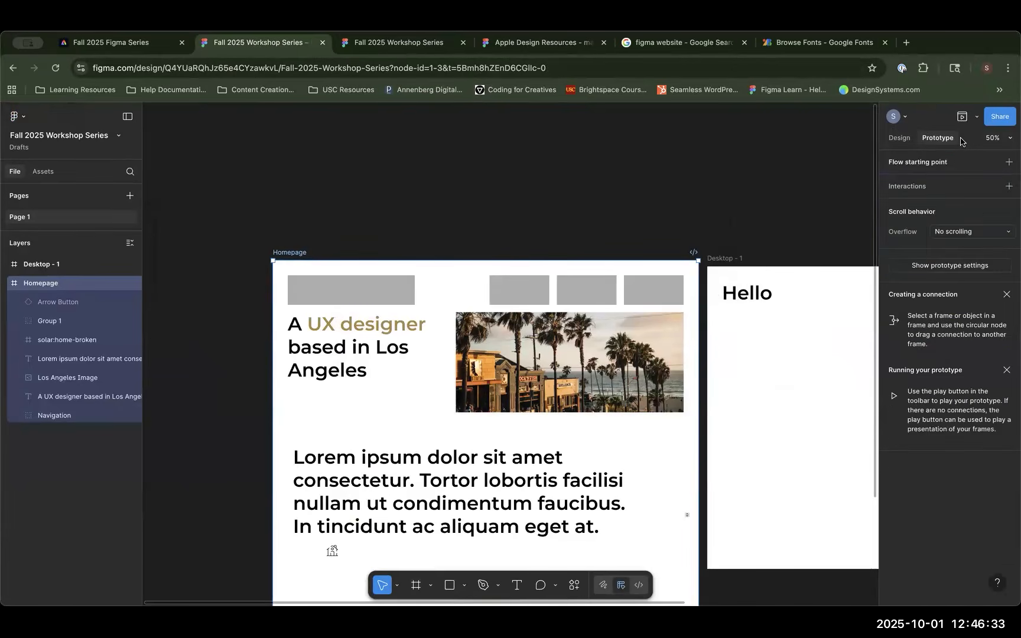
left_click(947, 266)
left_click(969, 178)
left_click(969, 181)
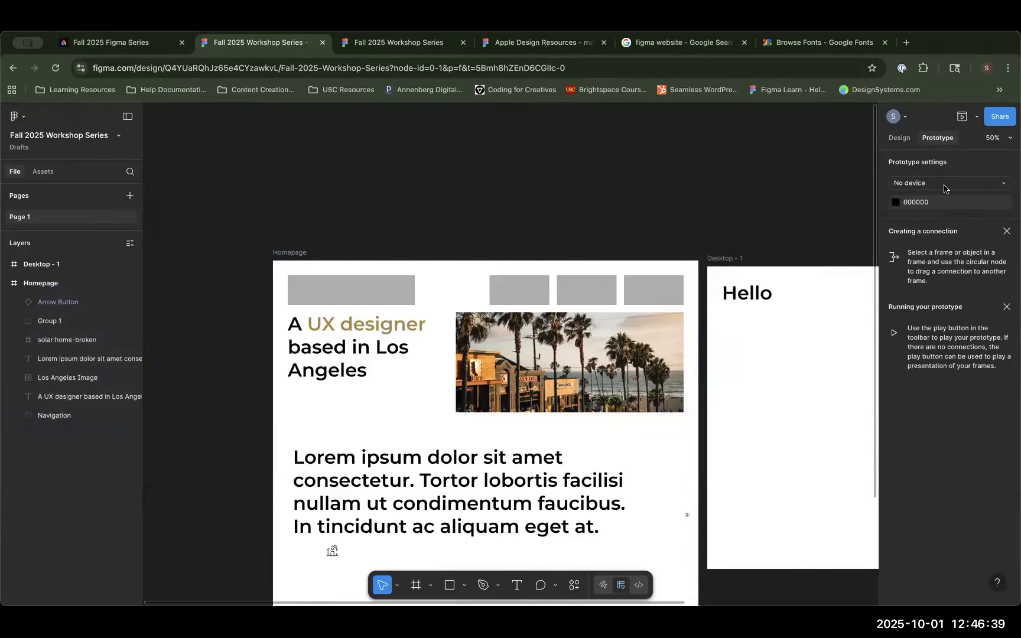
left_click(396, 43)
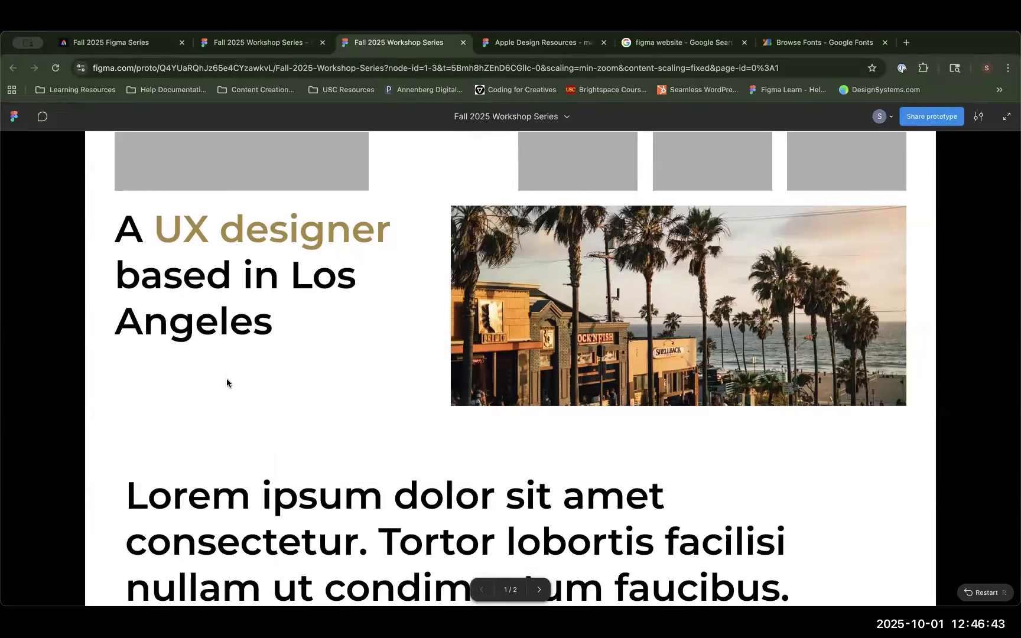
key("ctrl+shift+Tab")
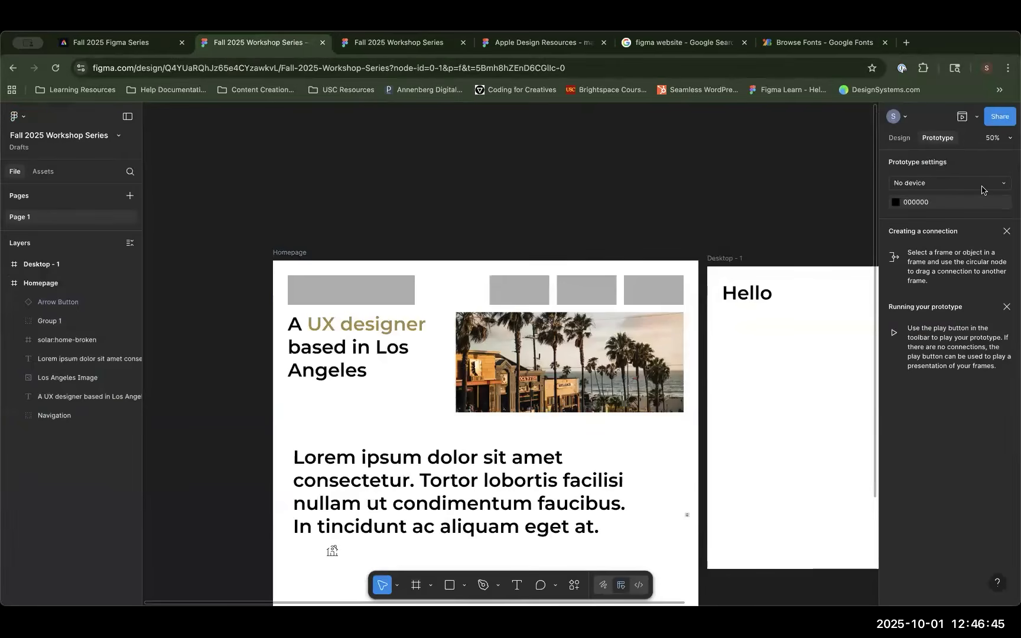
Step: Set the prototype device to iPhone 16 Pro and present the design again
left_click(982, 190)
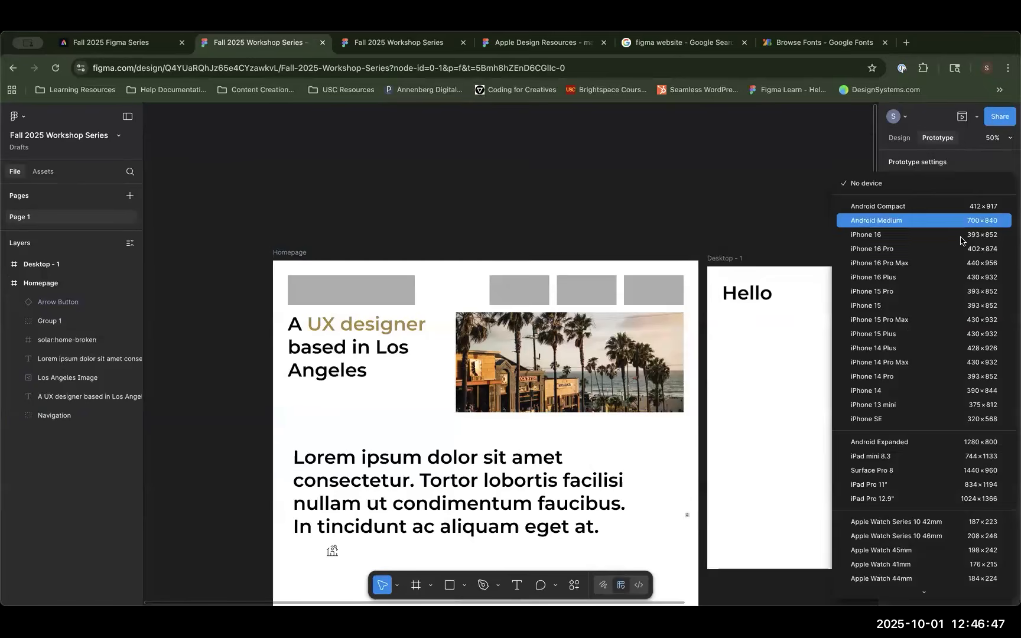
left_click(887, 249)
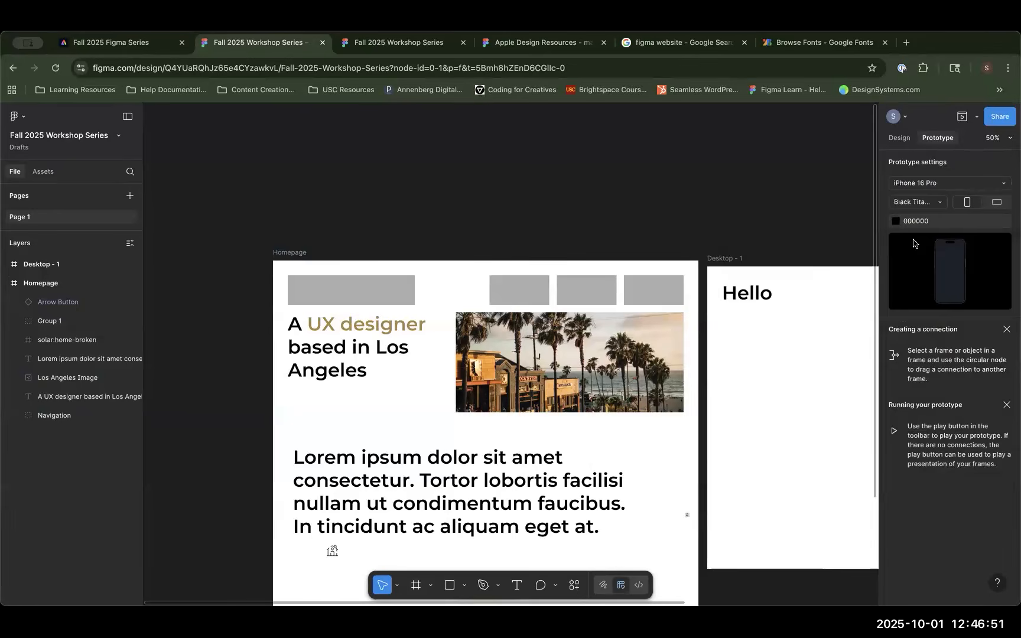
left_click(975, 117)
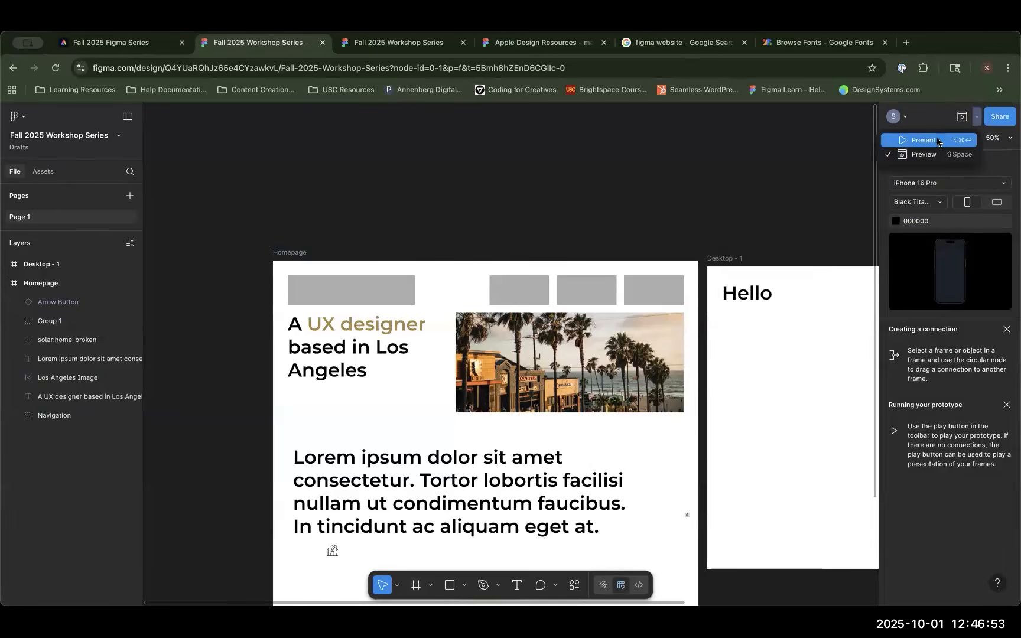
left_click(938, 142)
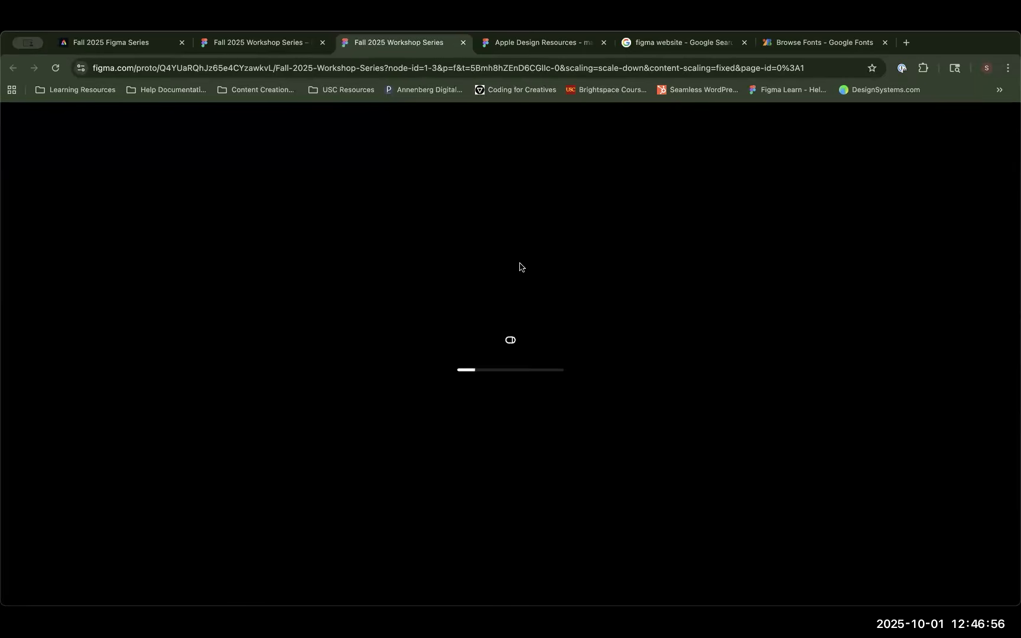